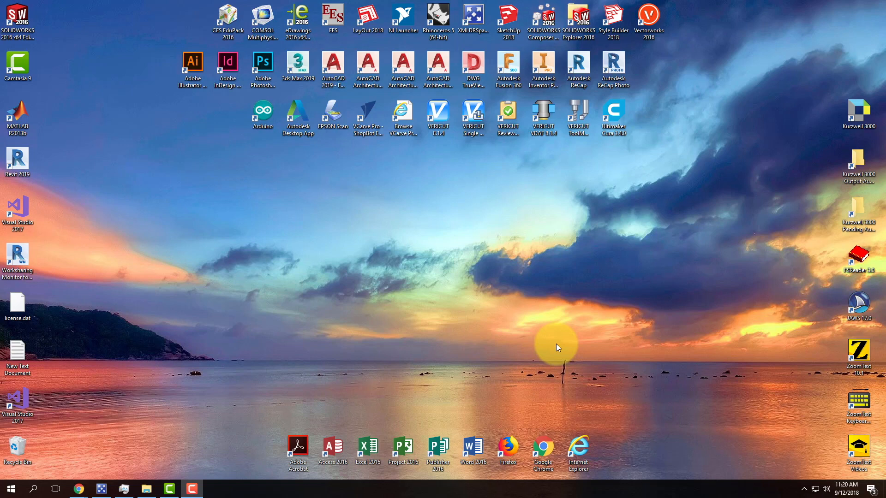
- Launch Rhinoceros 5 (64-bit) and start a new model from the Large Objects - Inches template
double_click(438, 16)
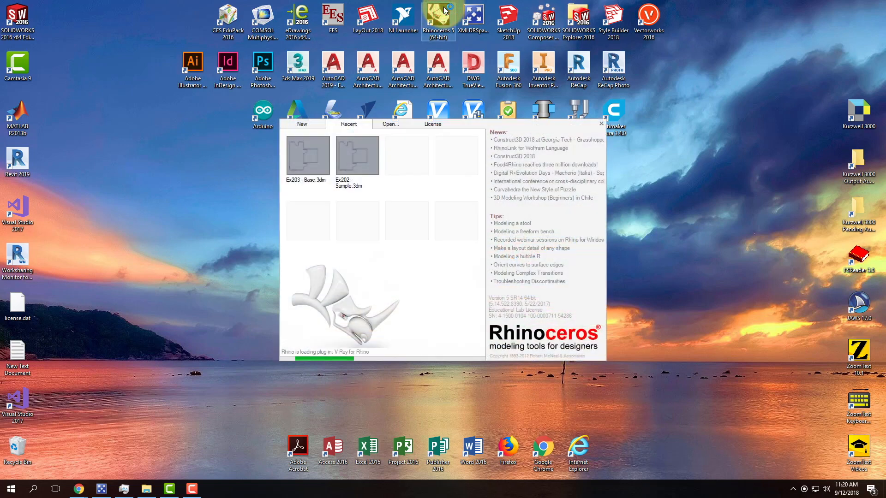
click(300, 125)
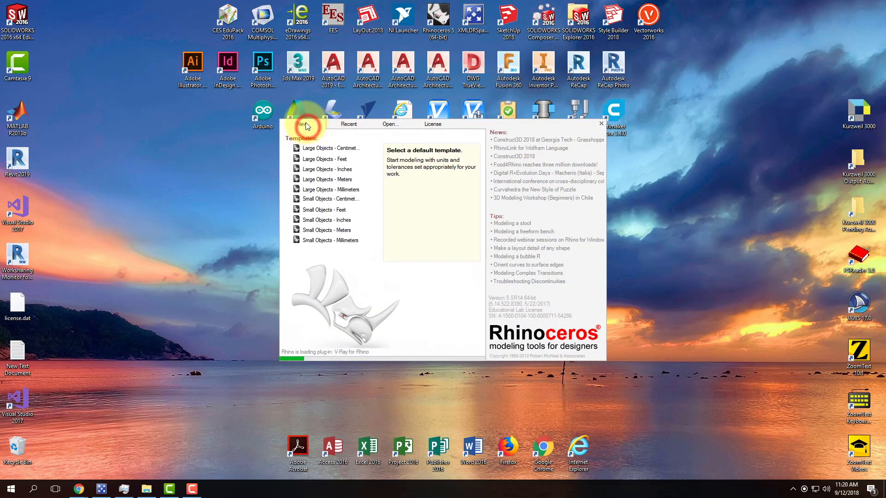
click(315, 174)
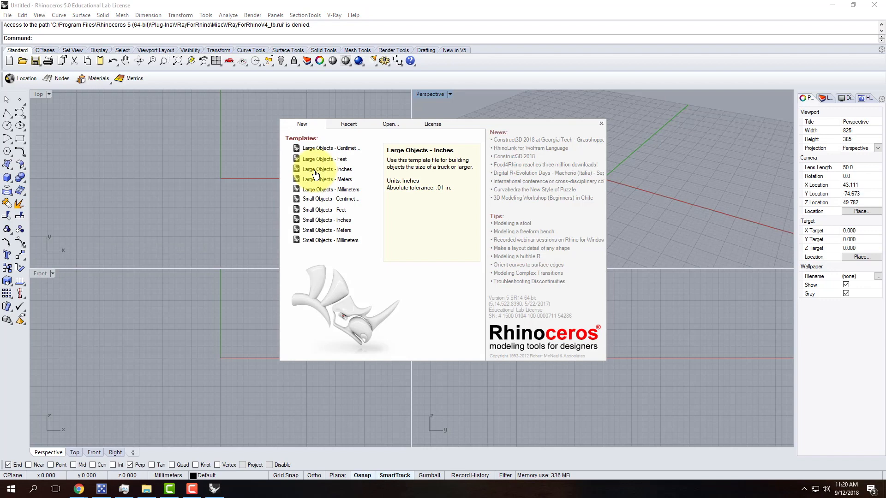
click(311, 169)
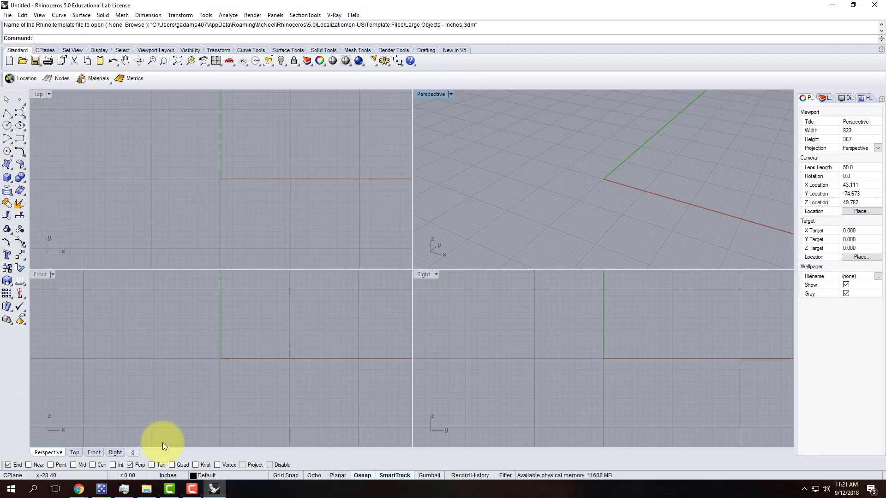
- Turn on the Mid object snap in addition to the End and Perp snaps
click(364, 476)
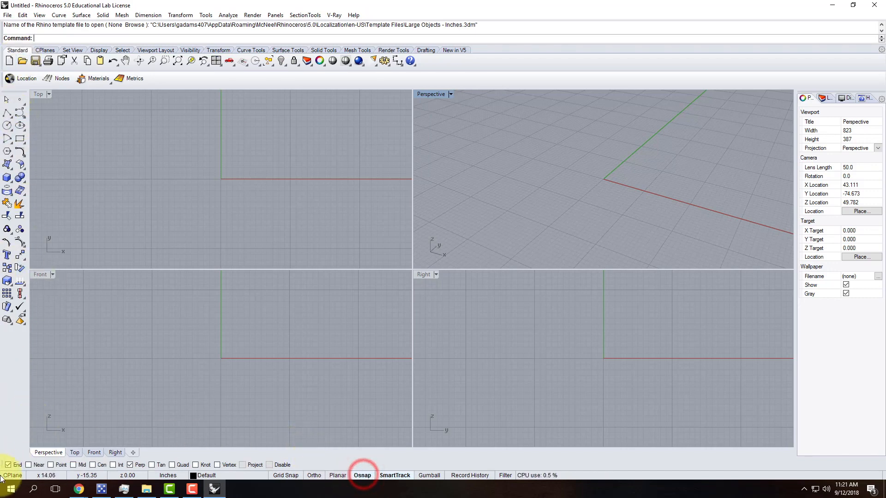
click(72, 466)
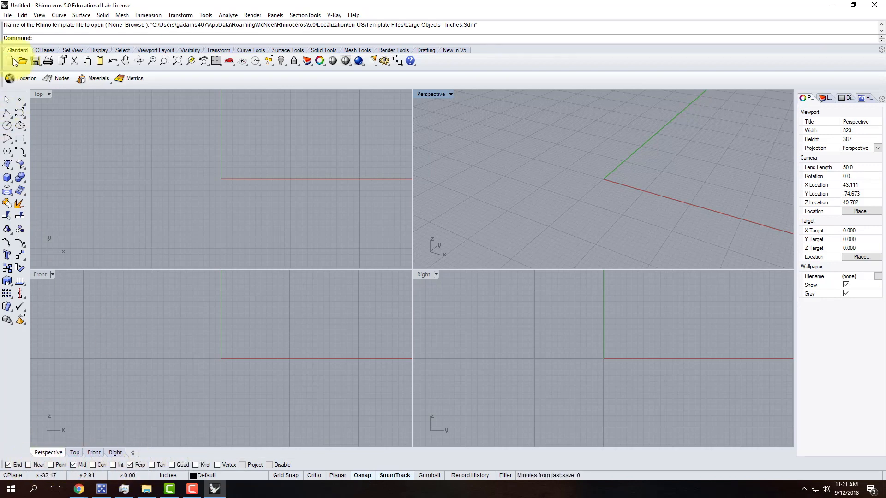
click(21, 38)
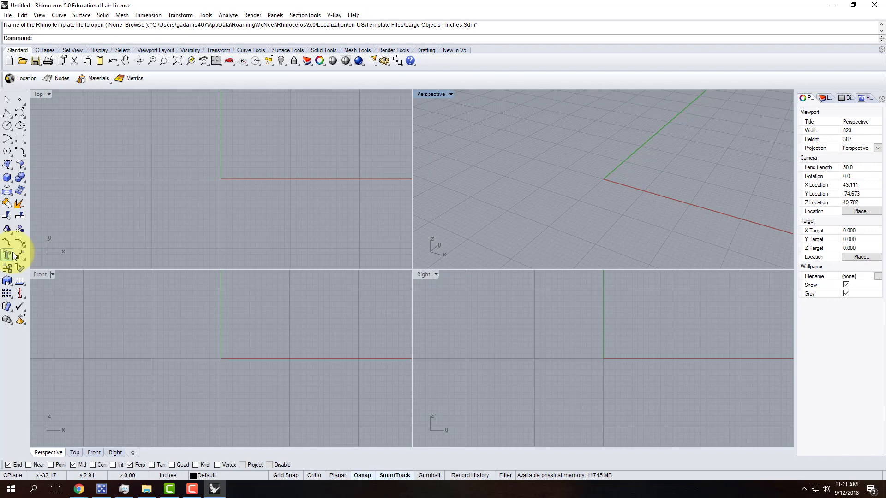
- Maximize the Top viewport and start a polyline at the origin 0,0
click(7, 114)
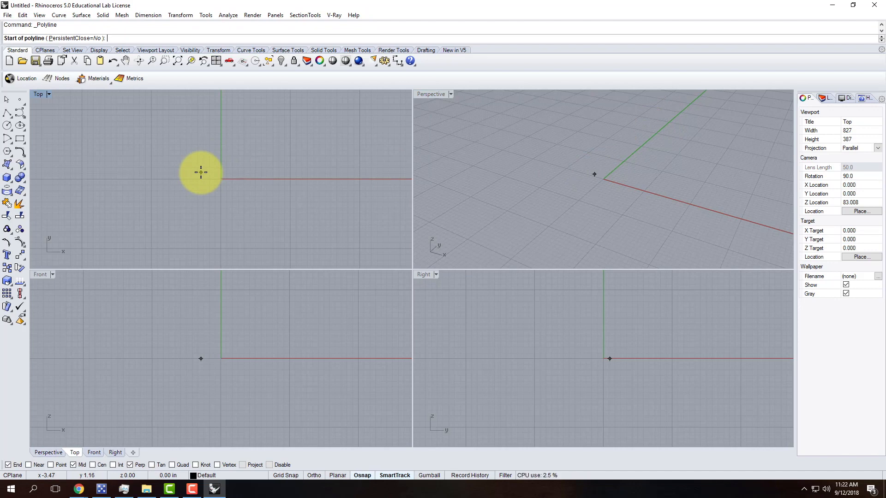
double_click(38, 94)
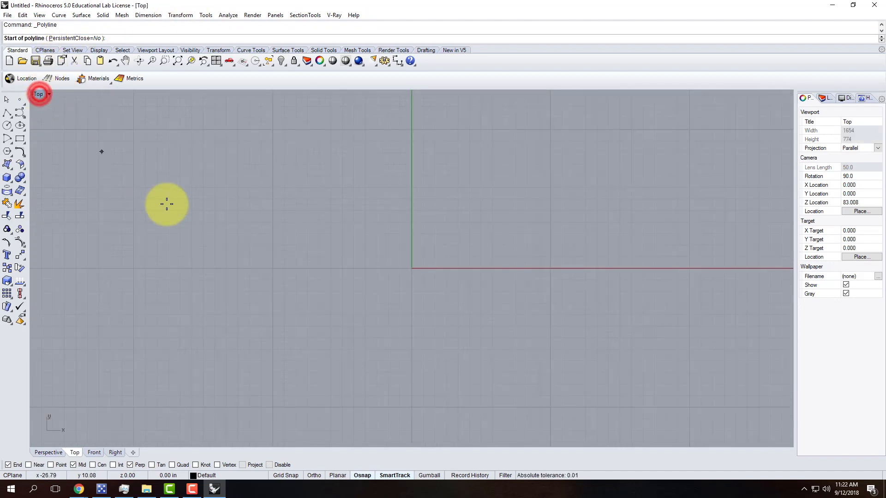
scroll(161, 269, down, 10)
scroll(331, 280, down, 4)
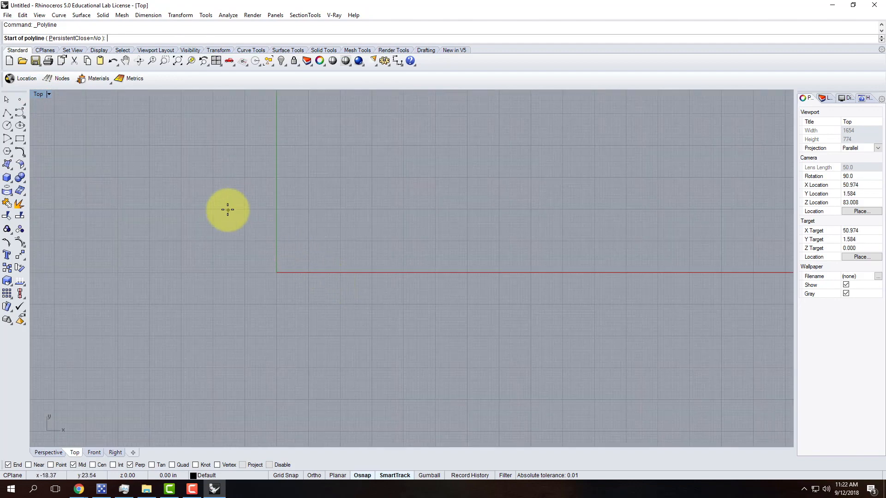
scroll(228, 210, up, 4)
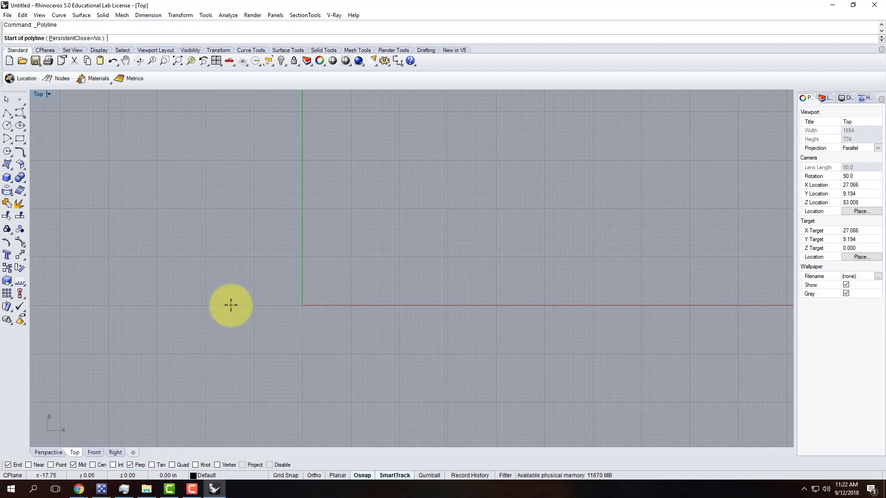
text(0)
key(Return)
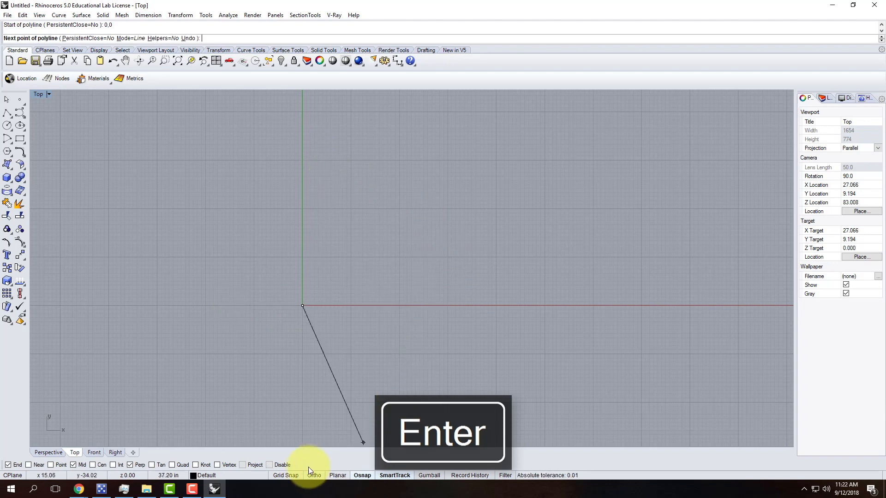
- Turn on Ortho and draw the polyline 36" straight up from the origin, followed by 4" in the negative X direction
click(319, 476)
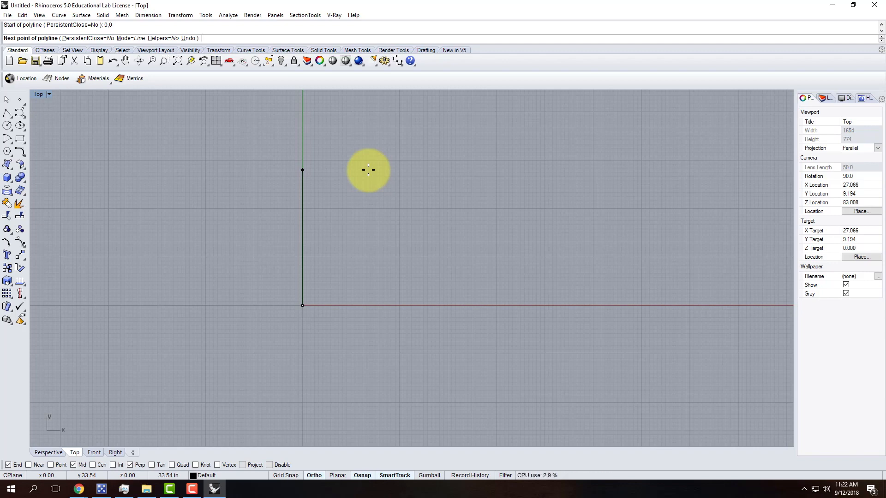
text(36)
key(Return)
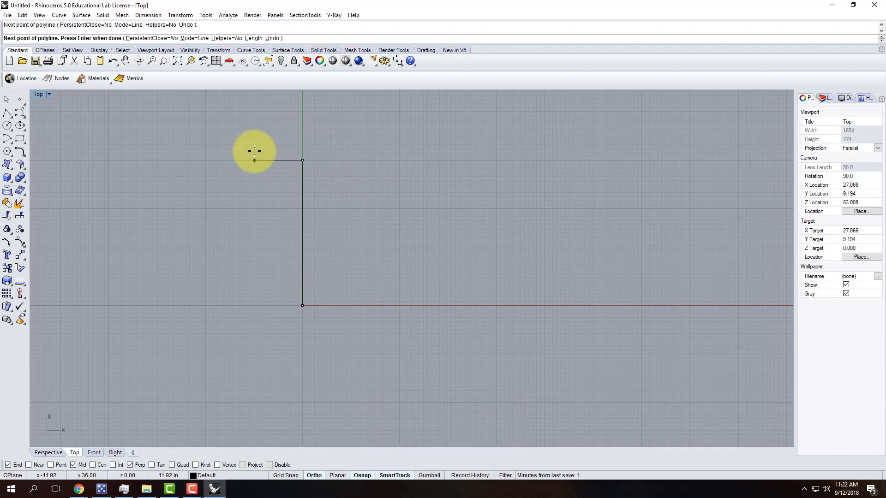
text(4)
key(Return)
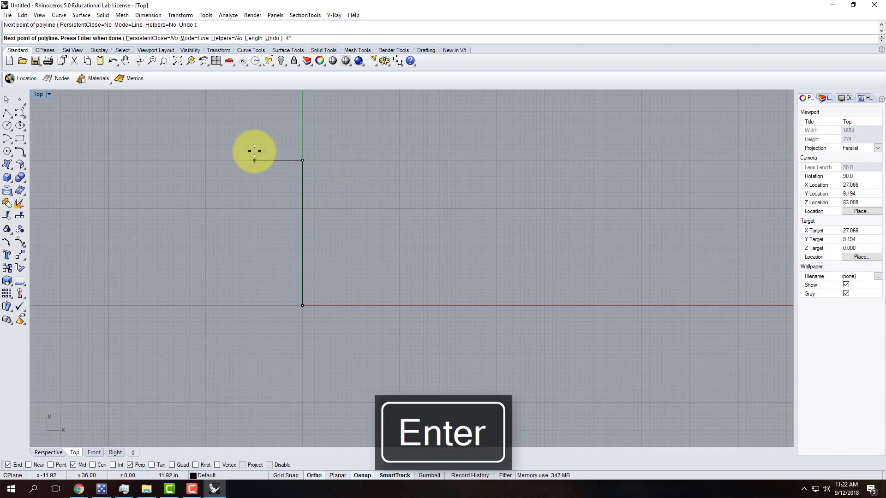
click(253, 146)
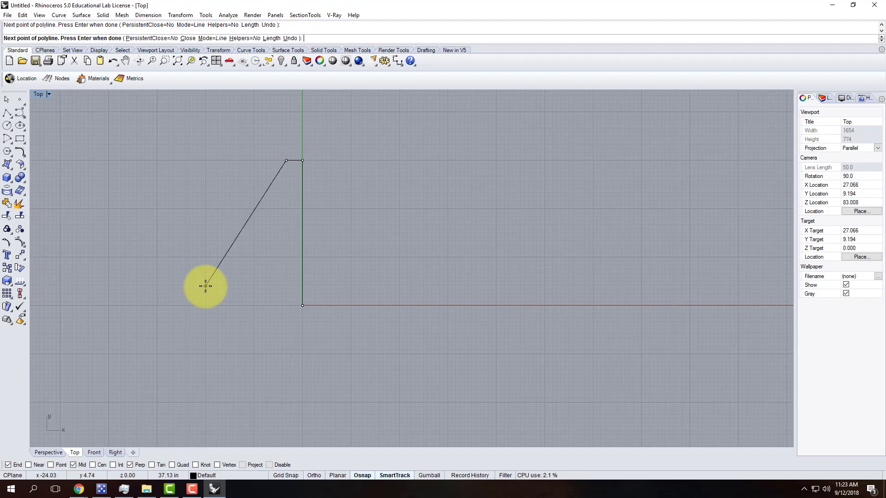
- Add a sloped polyline segment to the relative point @-2,-36 and end the polyline as an open shape
text(@)
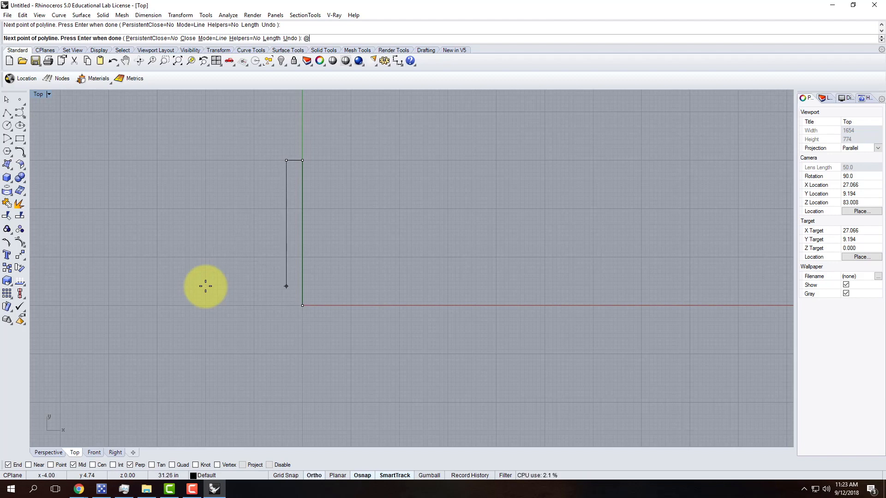
click(285, 163)
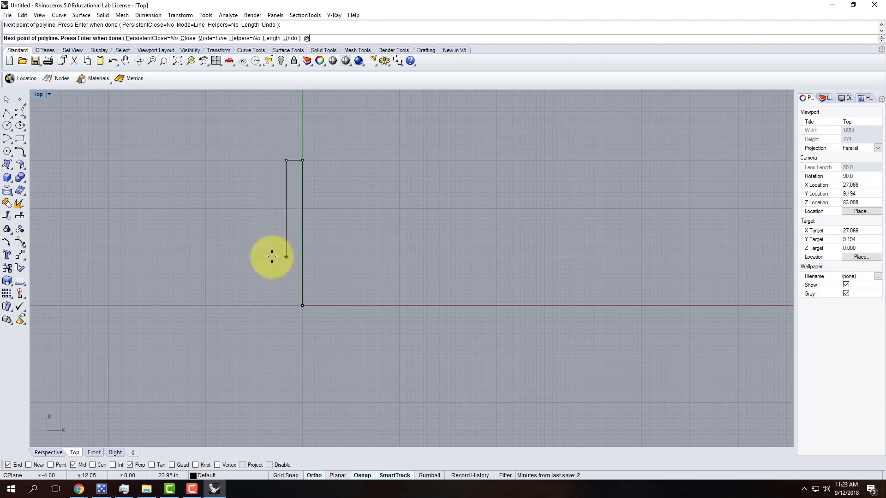
text(@-2)
text(-36)
key(BackSpace)
key(BackSpace)
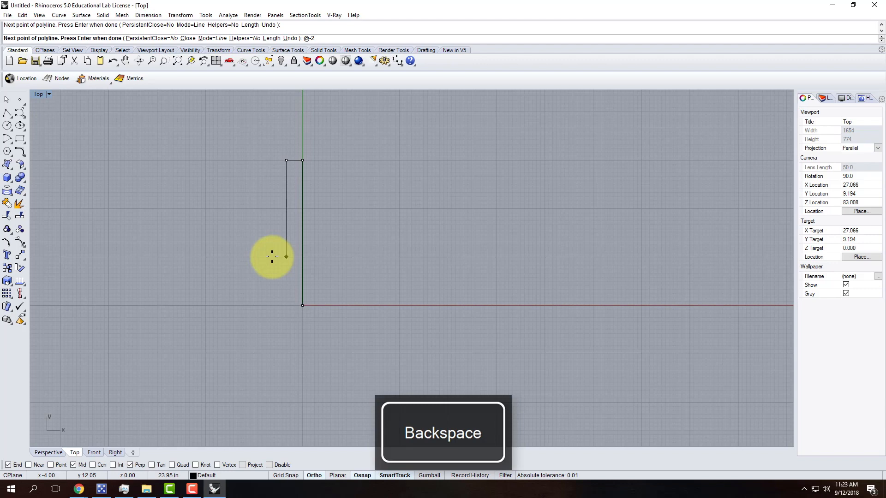
text(-36)
key(Return)
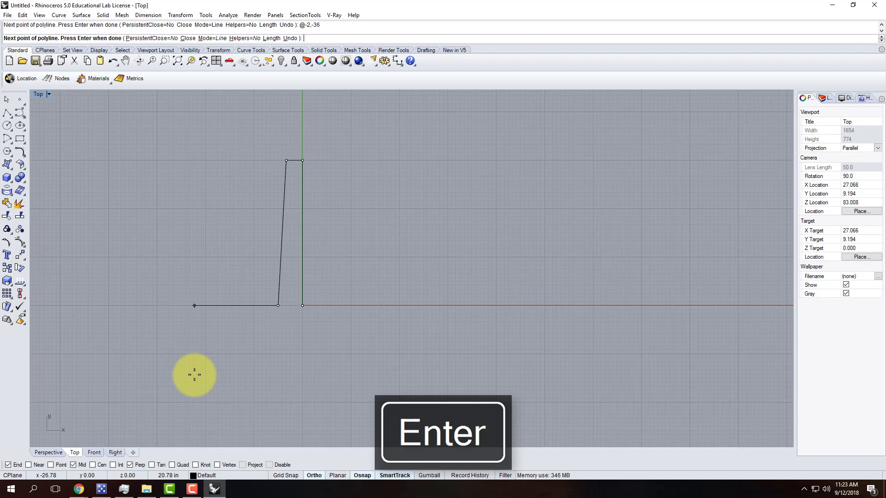
key(Return)
- Draw a separate polyline in the empty area beyond the first shape, 36" up and 4" in the negative X direction
right_click(471, 241)
click(525, 266)
text(36)
key(Return)
click(536, 157)
text(4")
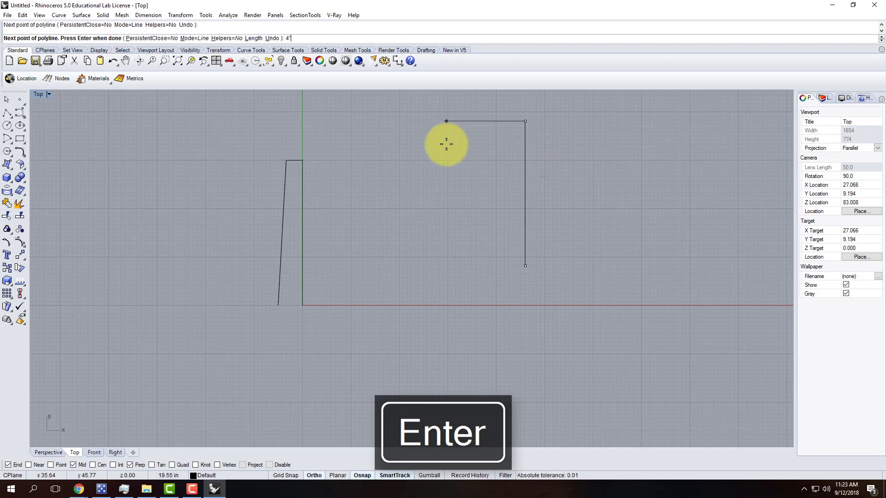
key(Return)
right_click(446, 144)
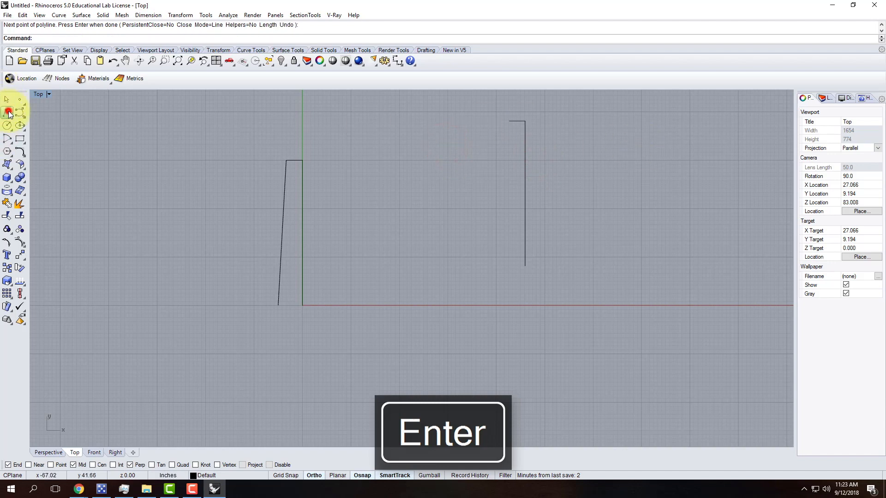
- Draw a helper polyline from the open end of the 4" segment, 2" in the negative X direction and 36" down
click(7, 113)
click(506, 120)
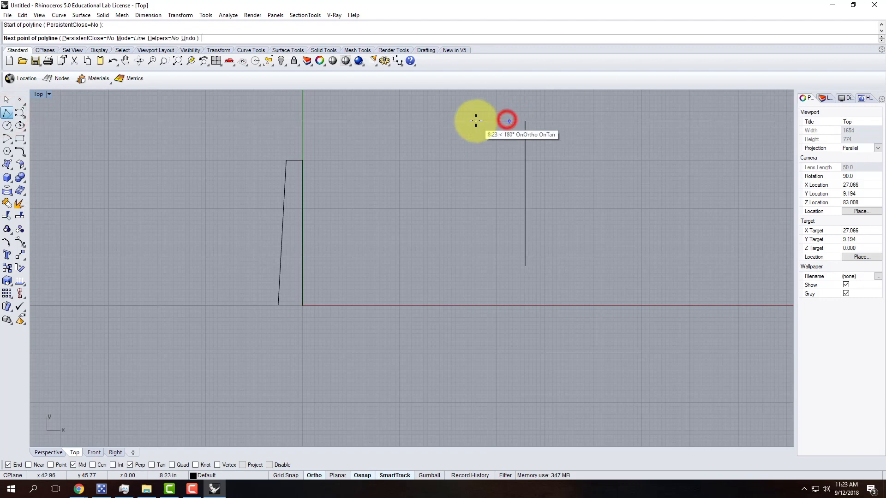
text(2")
key(Return)
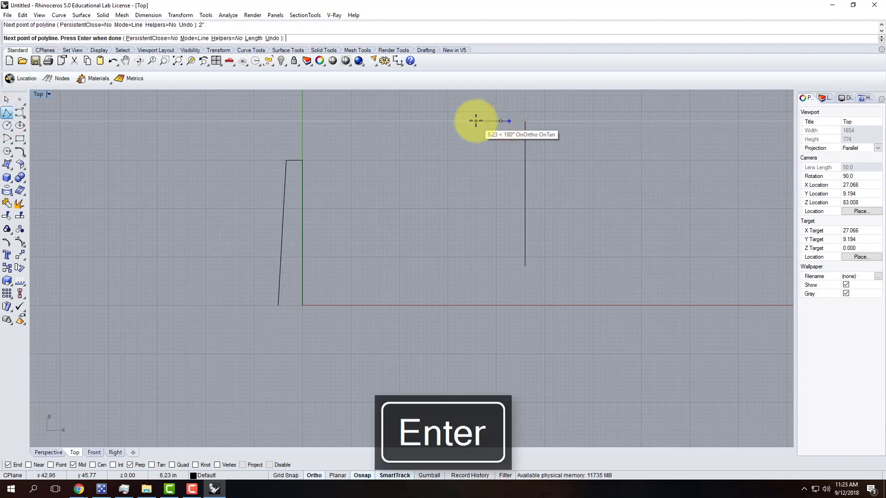
click(475, 121)
text(36")
key(Return)
right_click(483, 269)
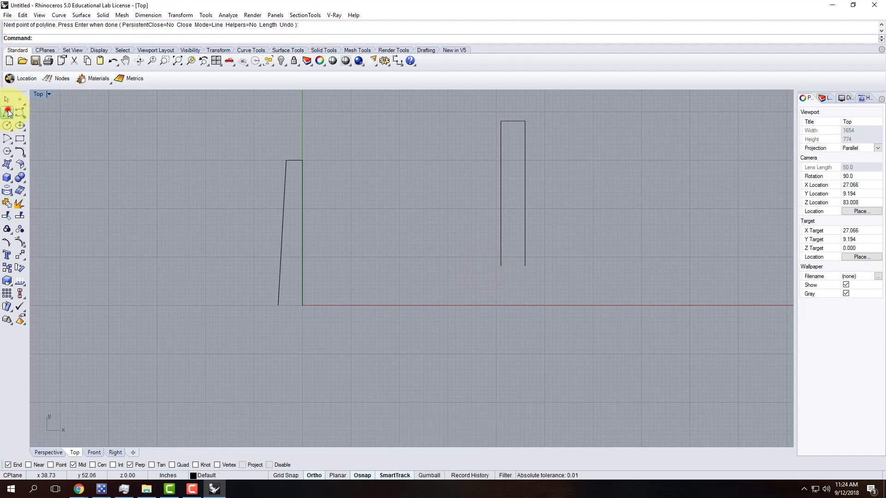
- Draw a sloped line from the end of the 4" segment to the lower end of the helper polyline
click(7, 112)
click(510, 121)
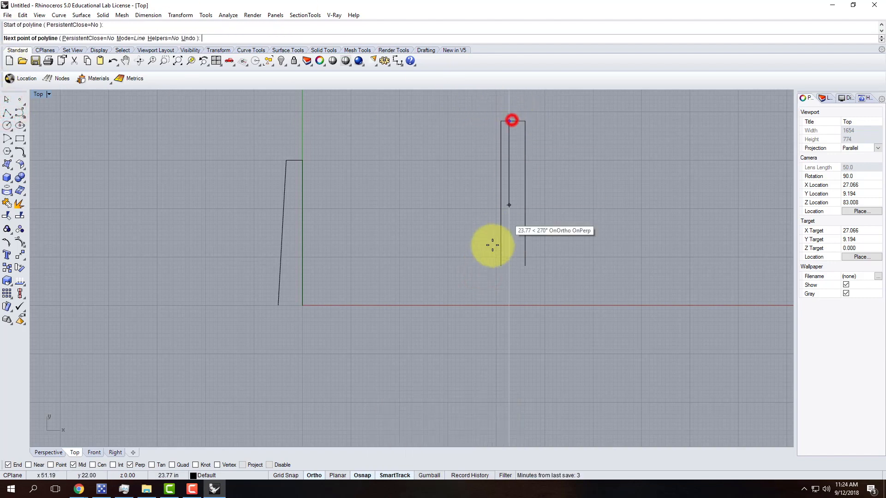
click(500, 262)
key(Return)
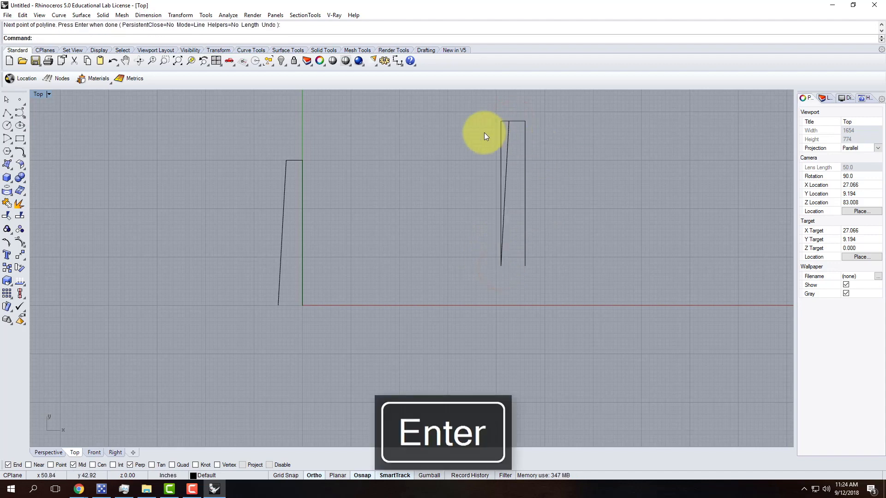
- Delete the helper polyline and join the sloped line with the 36" and 4" polyline
click(502, 133)
key(Delete)
drag(556, 138, 477, 115)
text(join)
key(Return)
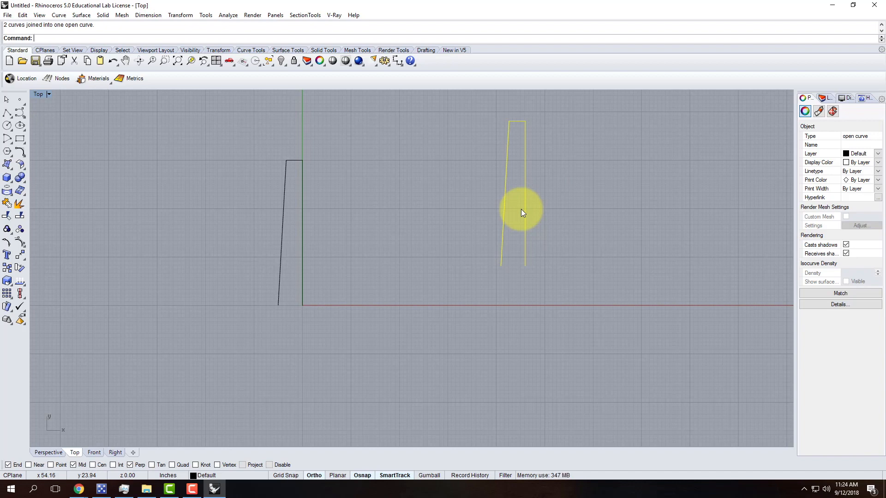
- Delete both open tapered shapes from the Top view
drag(601, 221, 452, 157)
key(Delete)
drag(404, 265, 250, 179)
key(Delete)
- Draw a polyline from 0,0, going 36" straight up and 4" in the negative X direction
click(7, 114)
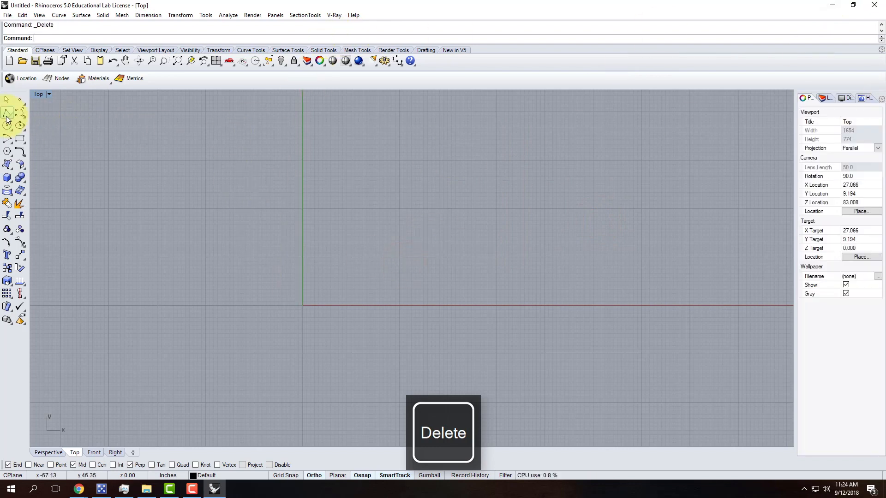
text(0,0)
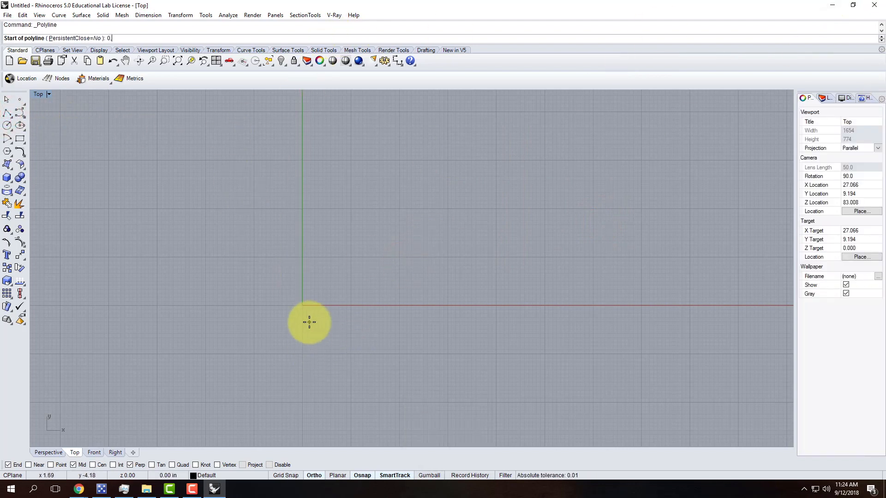
key(Return)
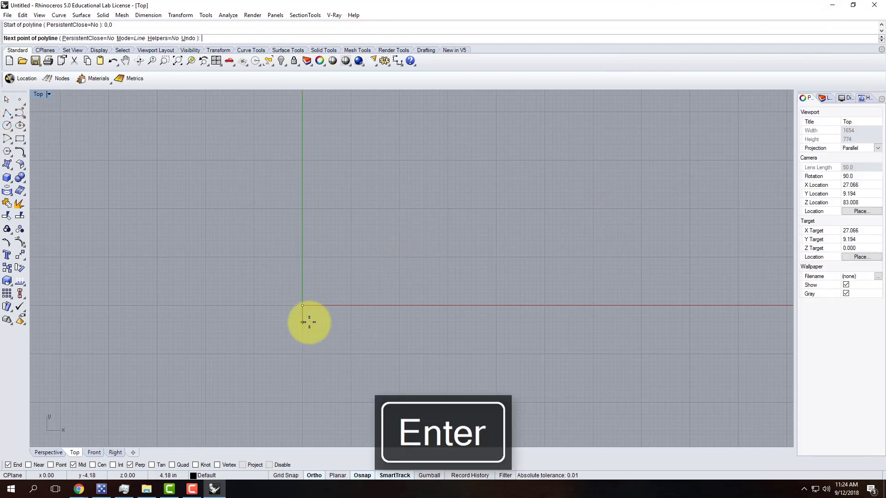
text(36)
key(Return)
click(362, 176)
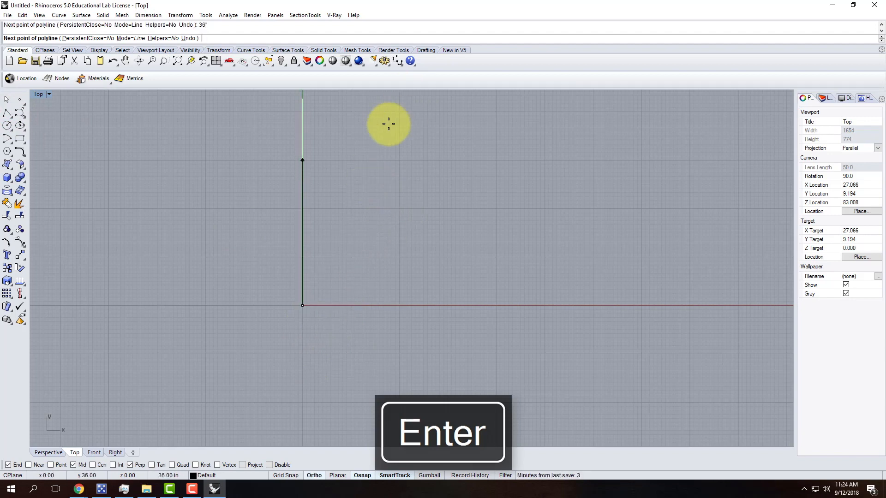
text(4")
key(Return)
click(235, 142)
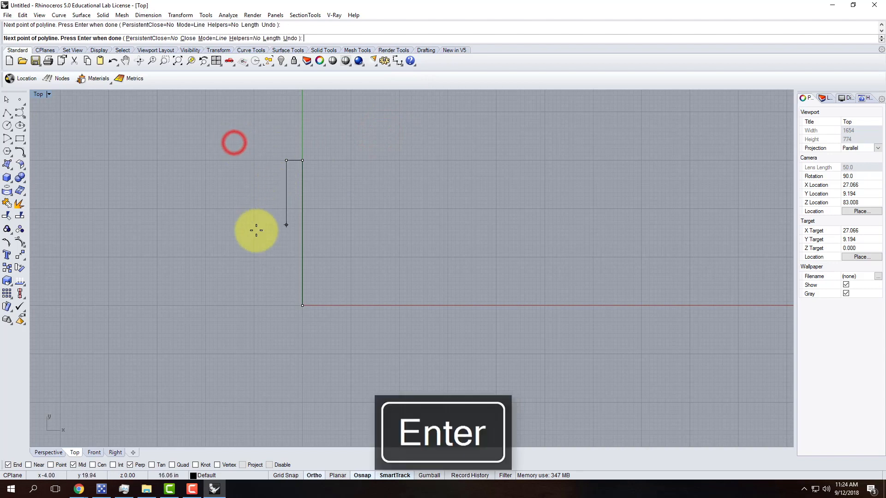
- Continue the polyline with a sloped segment to the relative point @-2,-36, leaving Ortho on
key(F8)
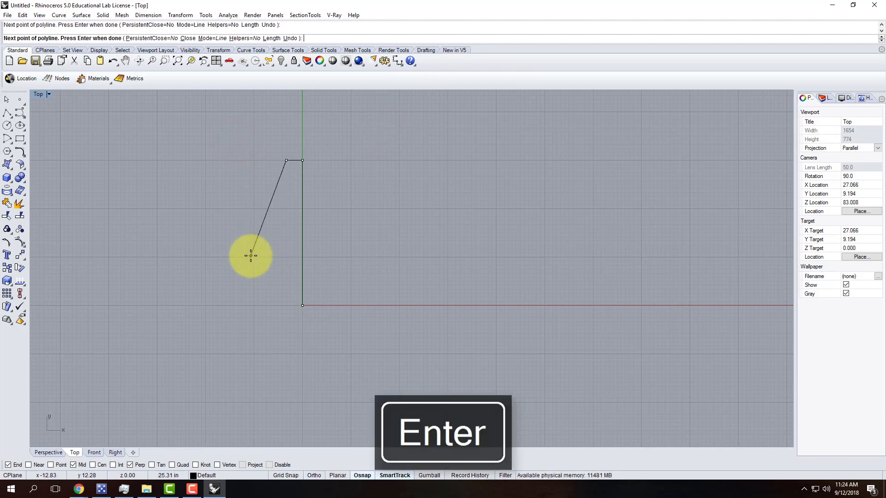
key(F8)
text(@-2,-36)
key(Return)
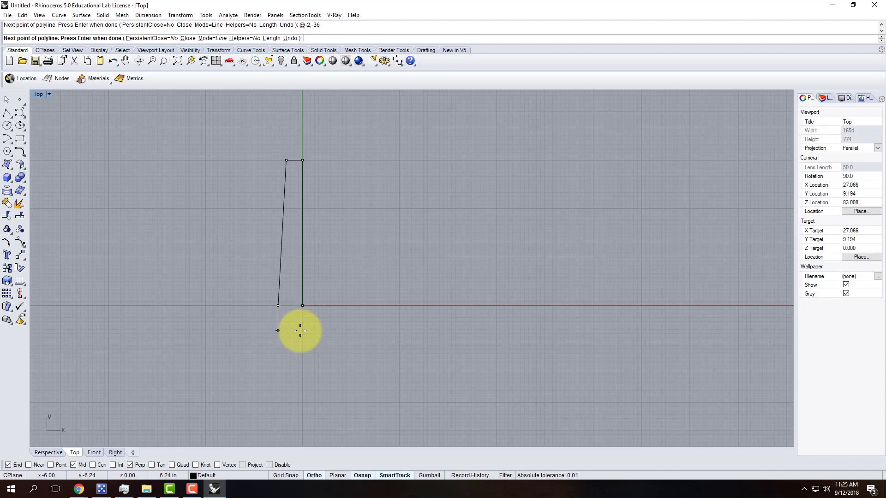
text(6")
key(Return)
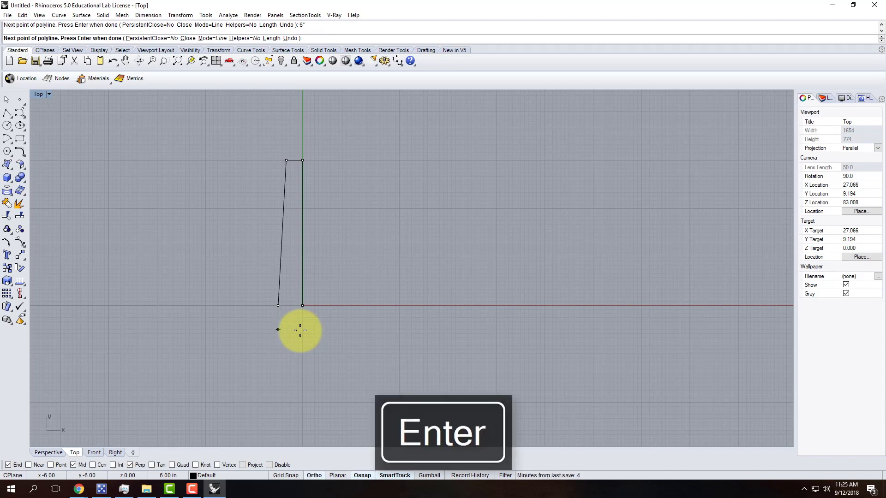
click(309, 356)
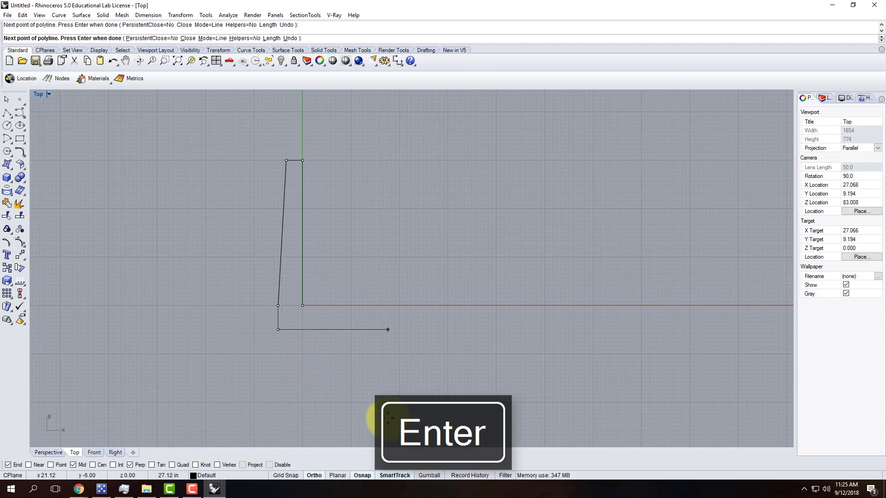
text(@)
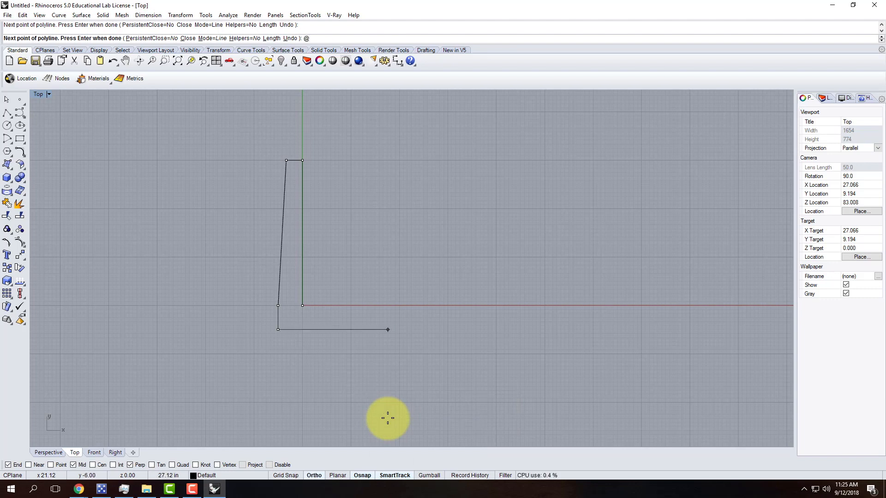
text(30,-6)
key(Return)
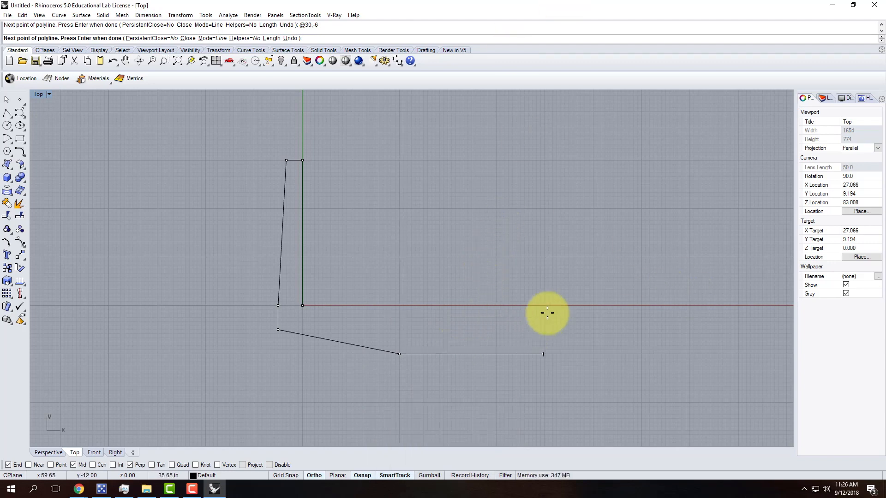
text(@30)
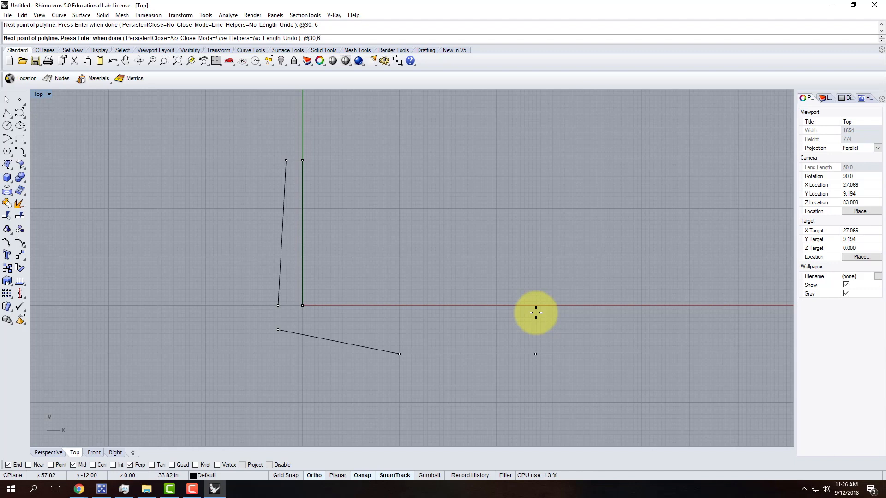
text(,6)
key(Return)
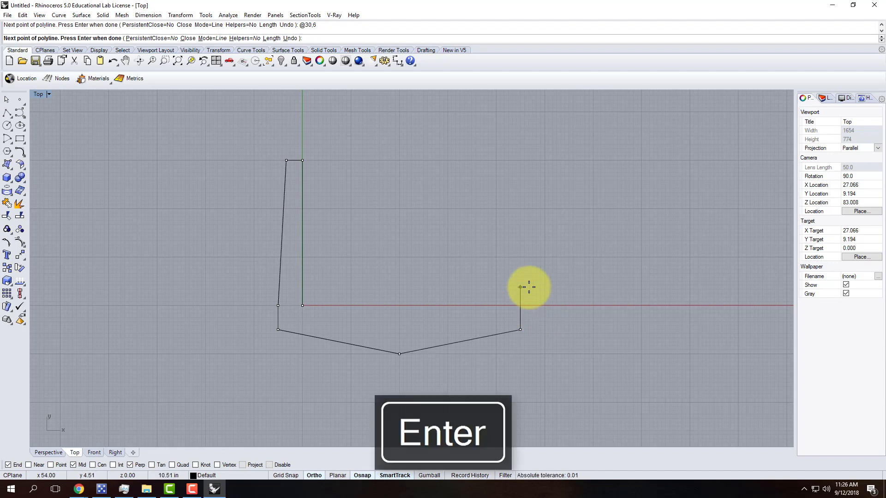
click(525, 265)
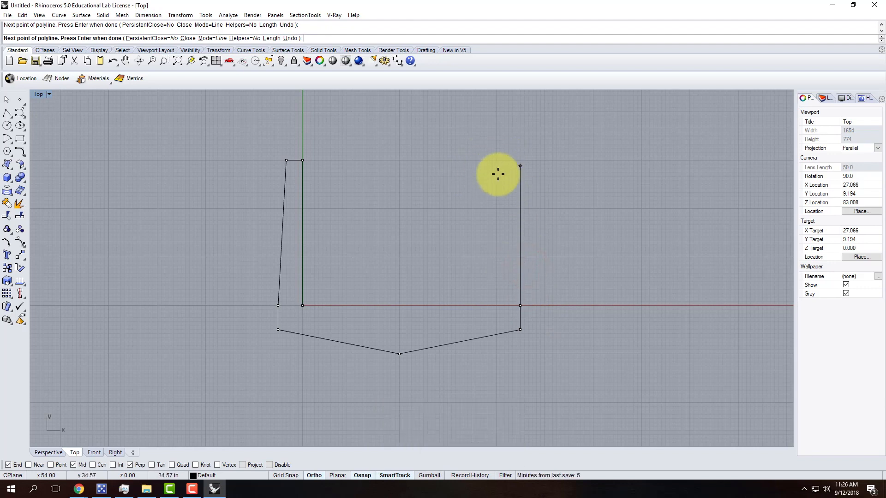
- Add a sloped segment to the relative point @-2,36 and a 4" horizontal segment in the negative X direction
text(@-21)
key(BackSpace)
key(Return)
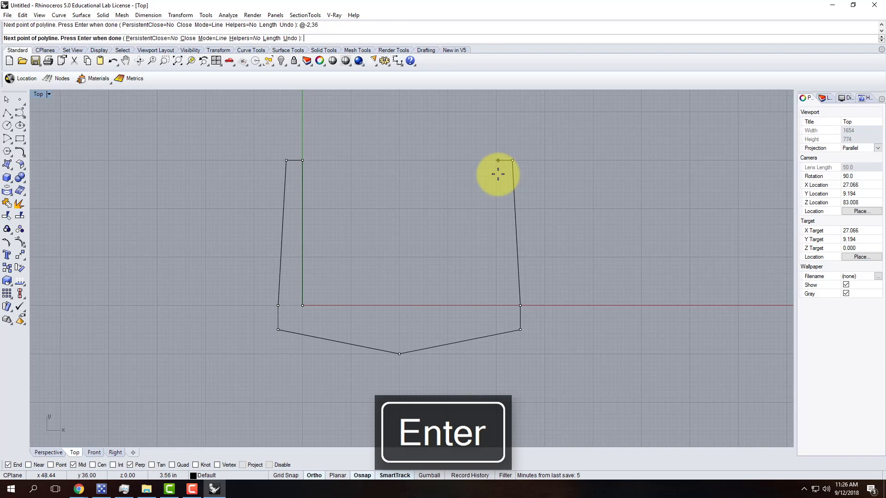
key(Return)
click(485, 175)
- Draw the inner vertical segment 36" straight down and close the polyline at the origin
text(36)
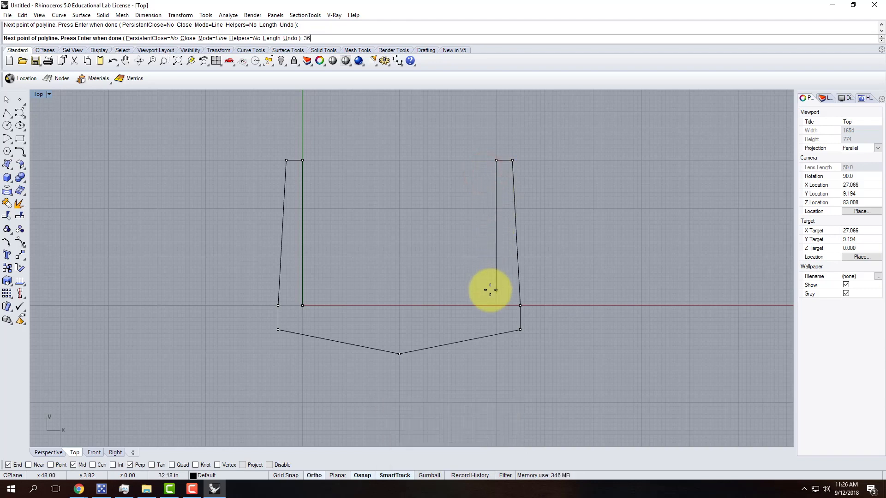
key(Return)
click(475, 302)
click(304, 306)
key(Return)
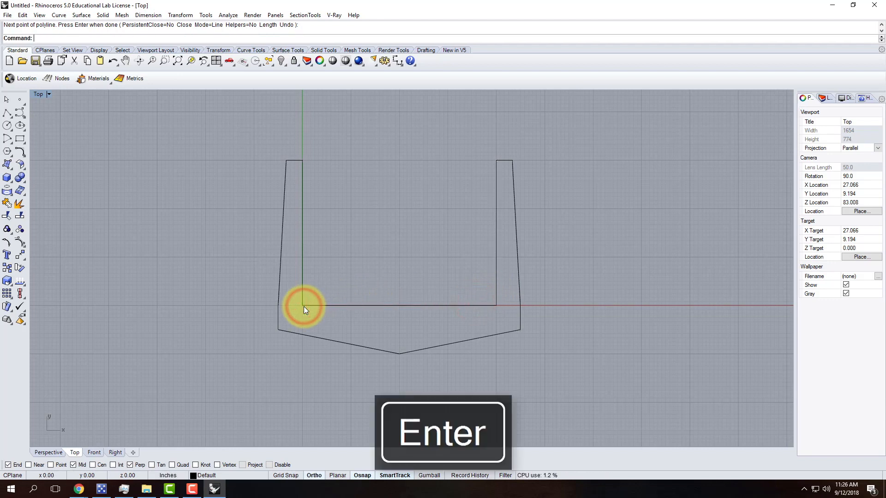
- Select the closed profile in the Top view and show it in a maximized Perspective viewport
click(281, 251)
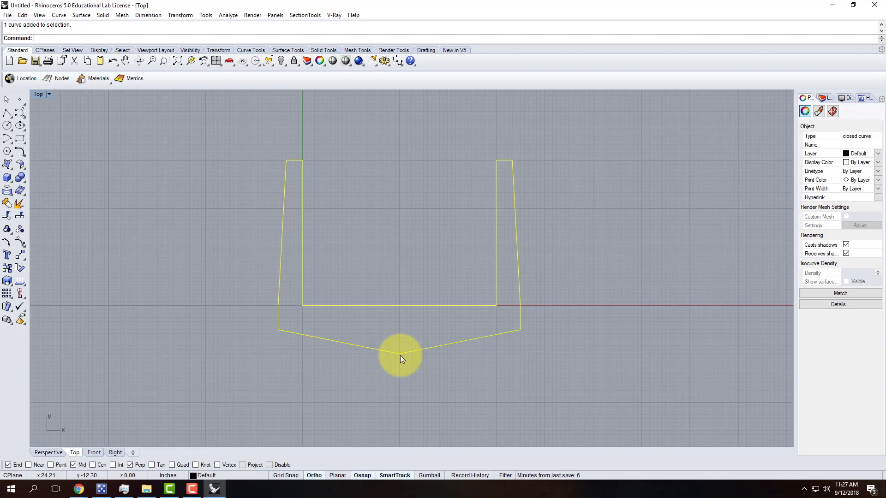
click(586, 284)
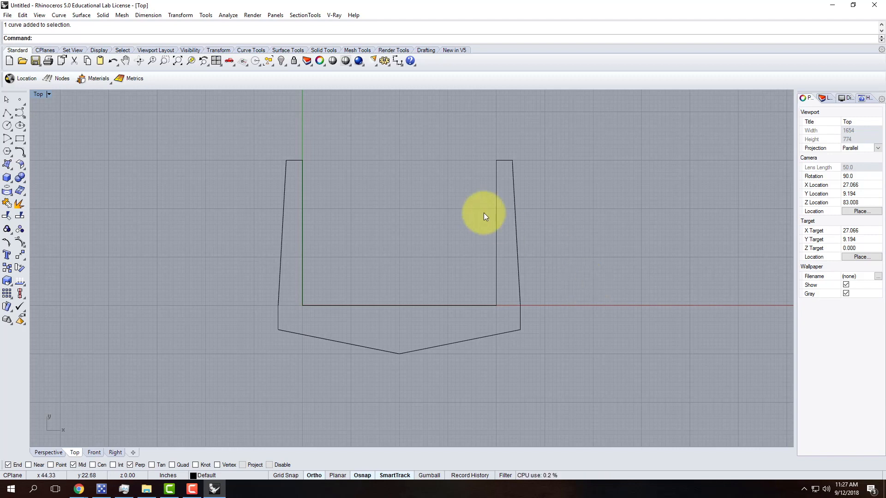
click(301, 214)
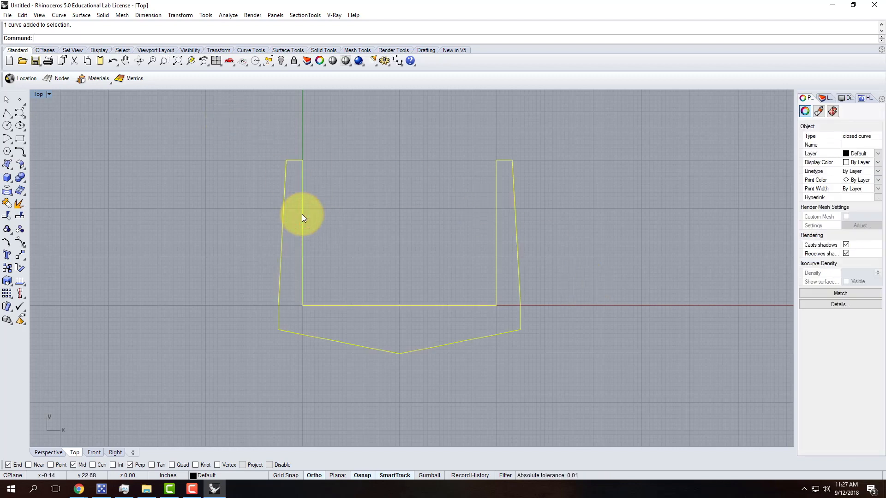
double_click(40, 95)
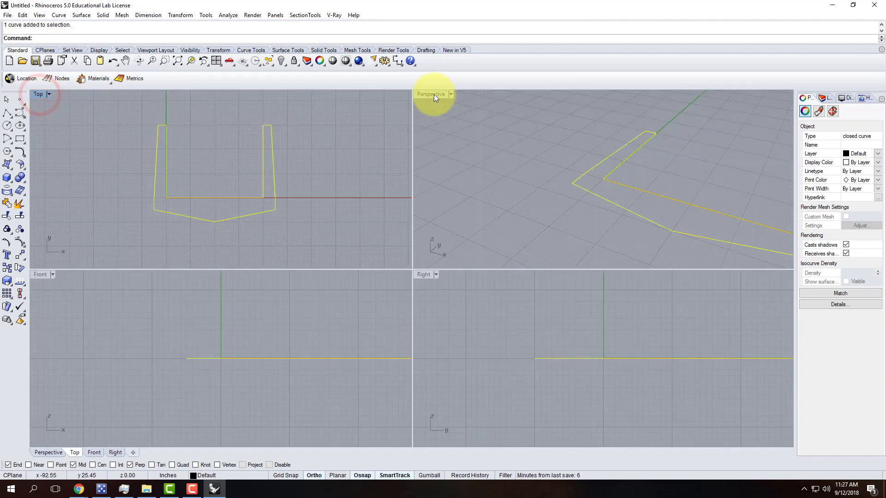
double_click(433, 94)
scroll(341, 251, down, 5)
scroll(385, 226, up, 3)
right_drag(522, 267, 483, 290)
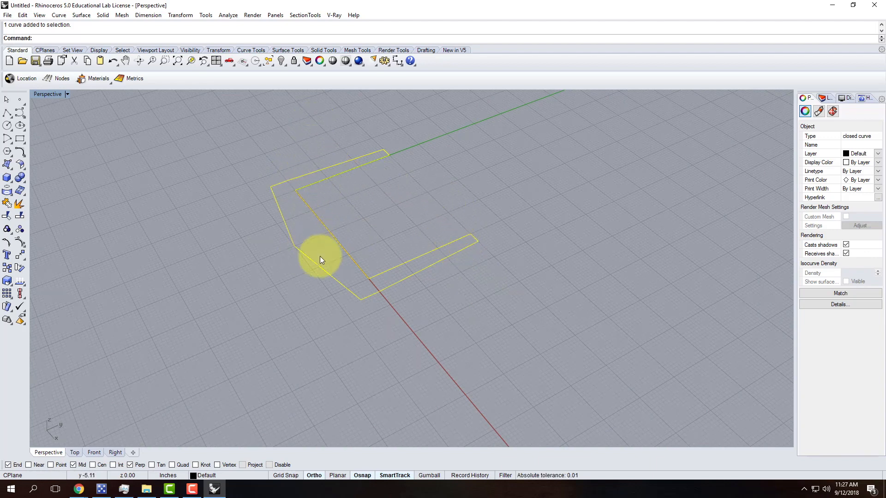
- Try a 3D rotation of the profile to vertical about its inner base edge on the X axis, and undo it
click(181, 17)
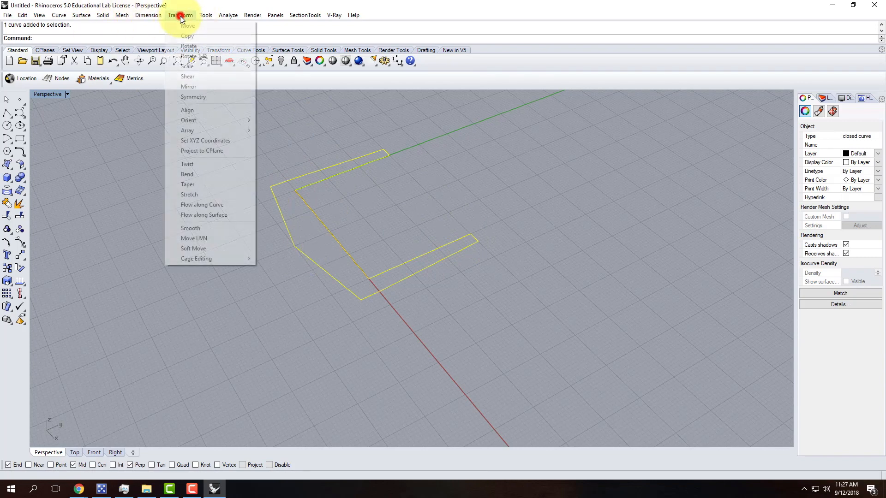
click(190, 55)
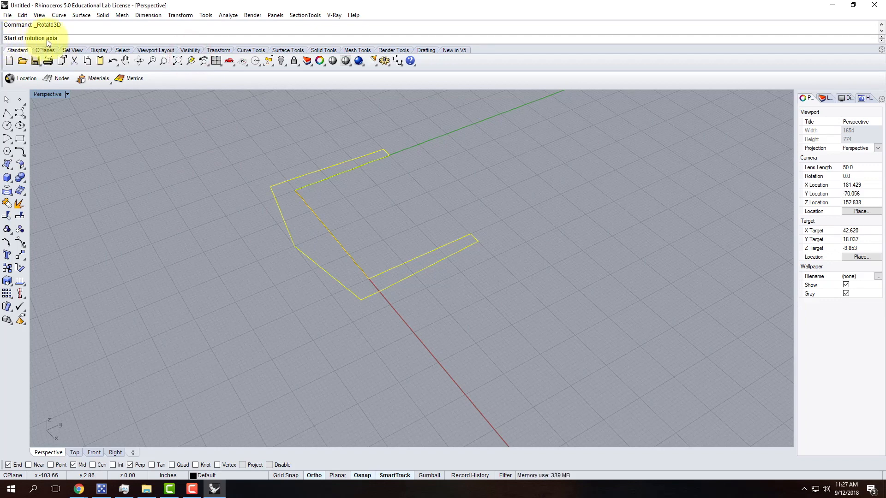
click(298, 191)
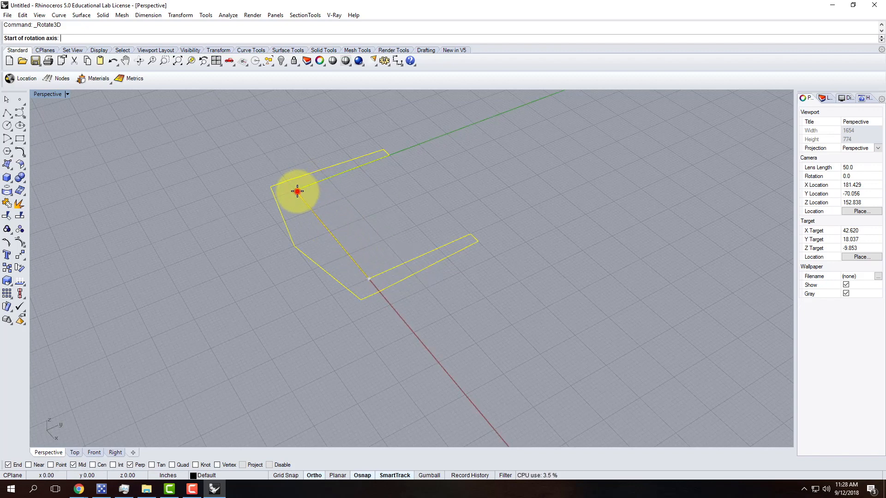
click(370, 279)
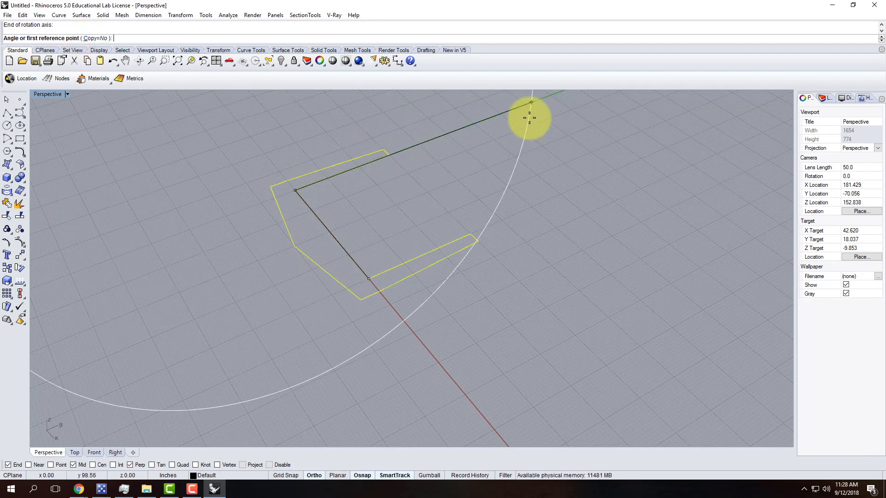
click(392, 155)
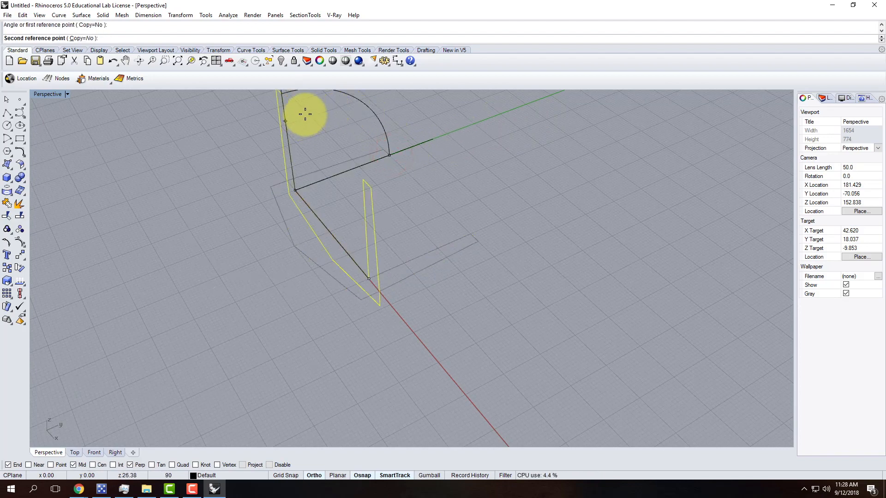
click(305, 115)
right_drag(352, 249, 417, 221)
key(ctrl+z)
key(Escape)
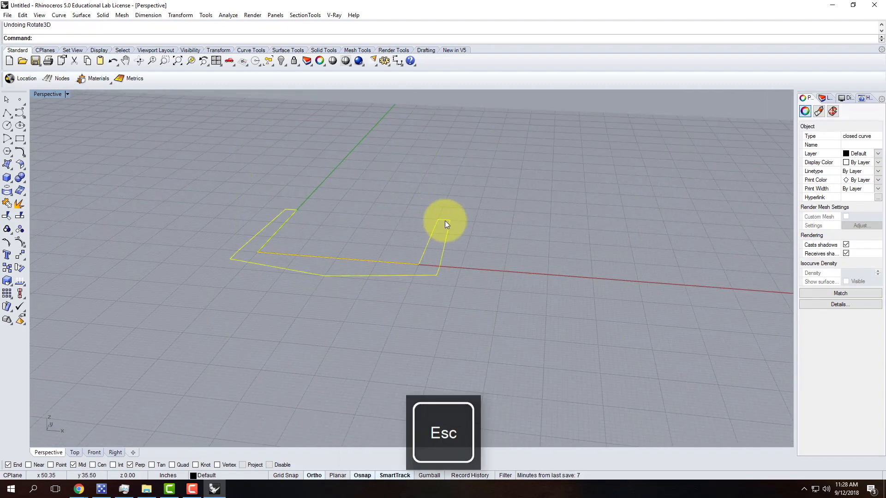
- Rotate the profile 90° upright in 3D about its inner base edge on the X axis, using Ortho for the final angle
click(180, 15)
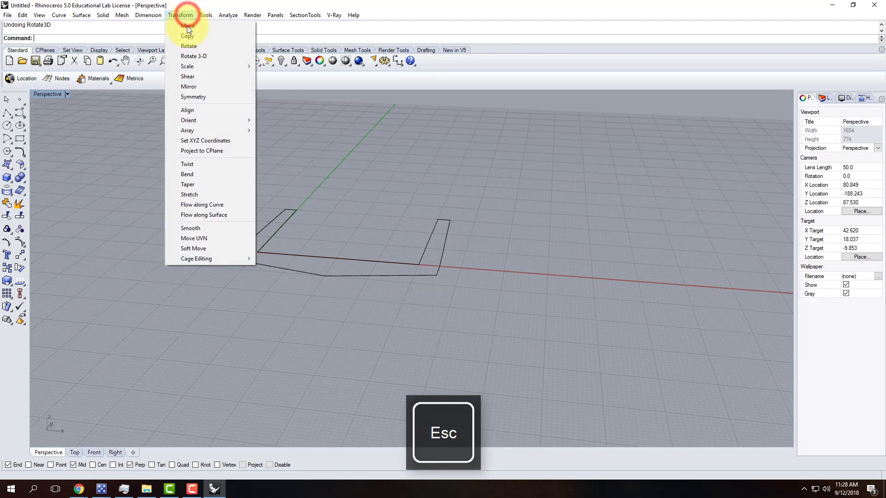
click(189, 58)
click(290, 272)
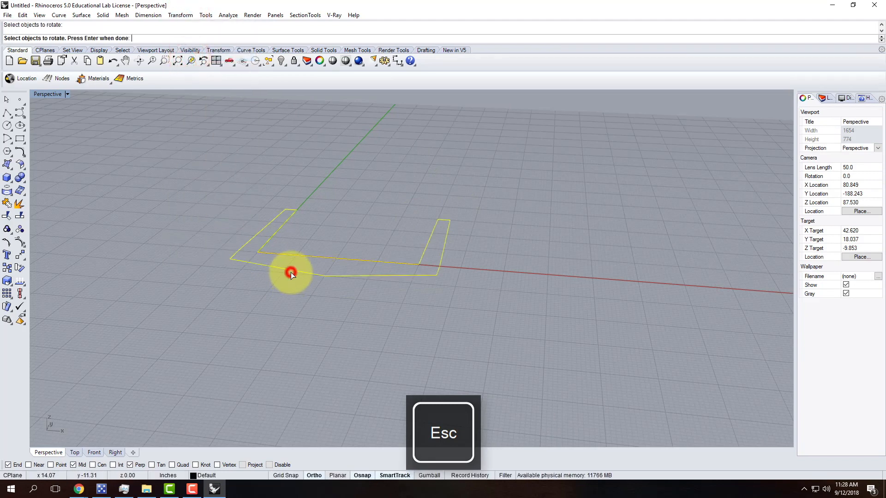
key(Return)
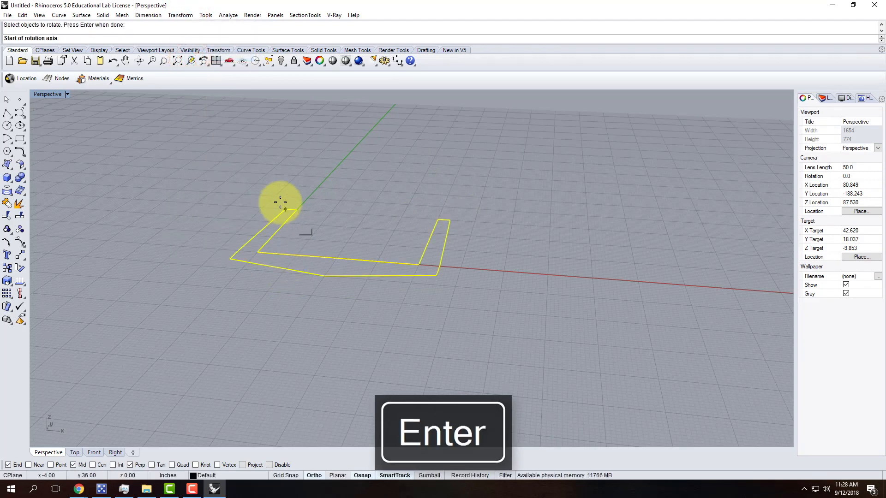
click(258, 253)
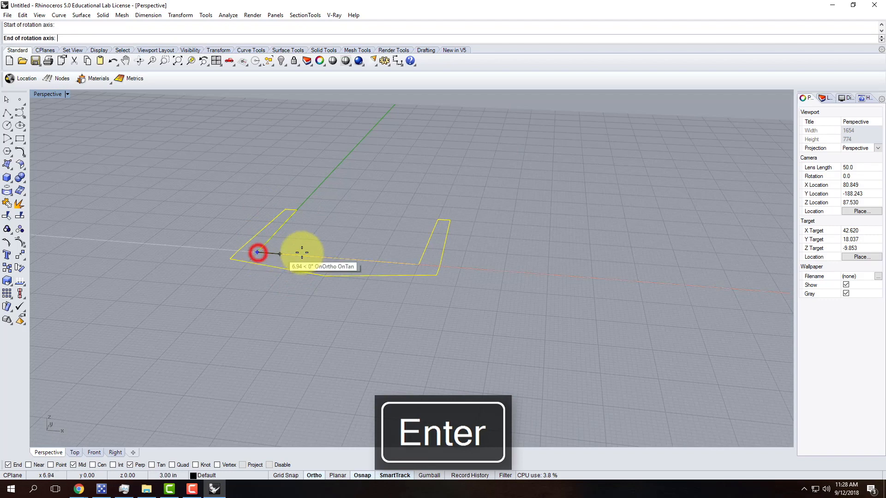
click(418, 264)
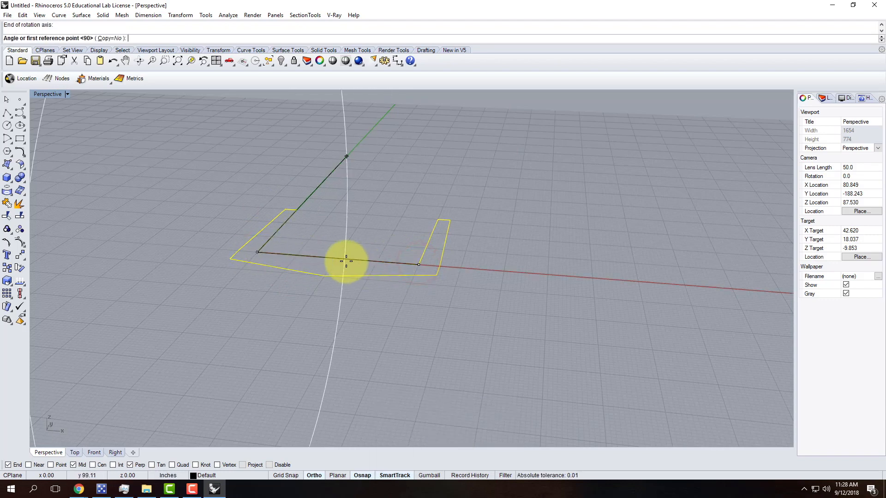
click(297, 208)
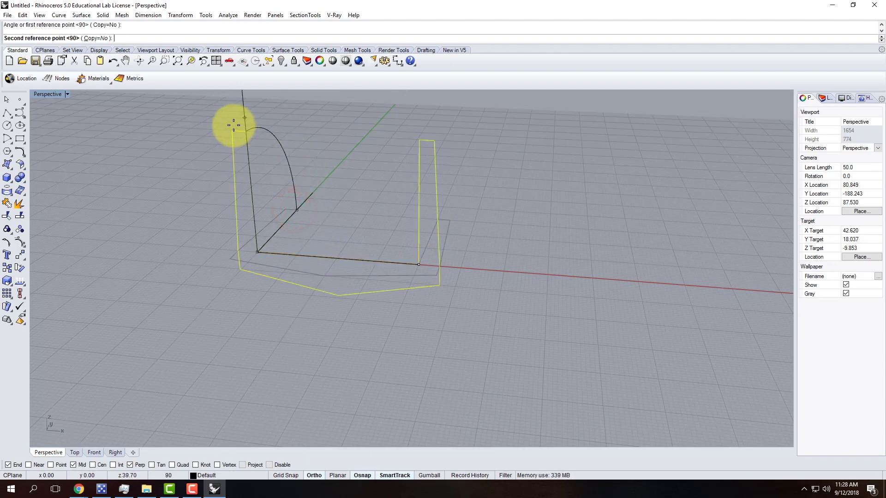
click(318, 475)
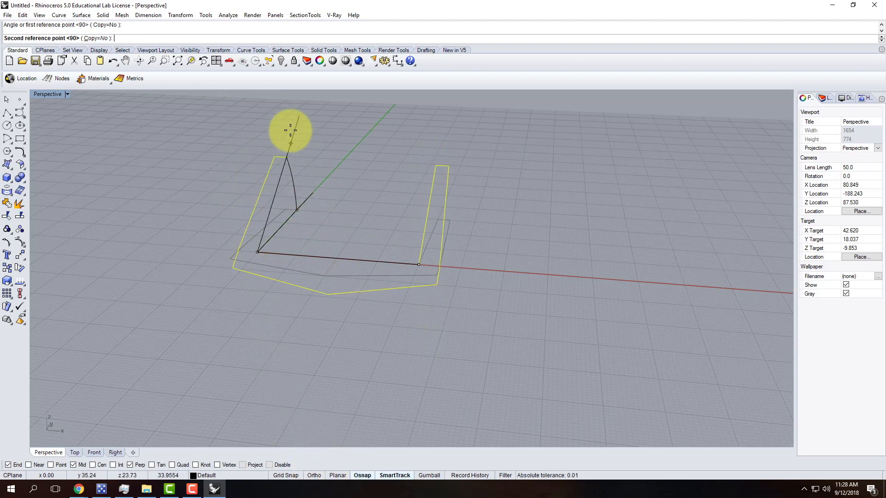
key(F8)
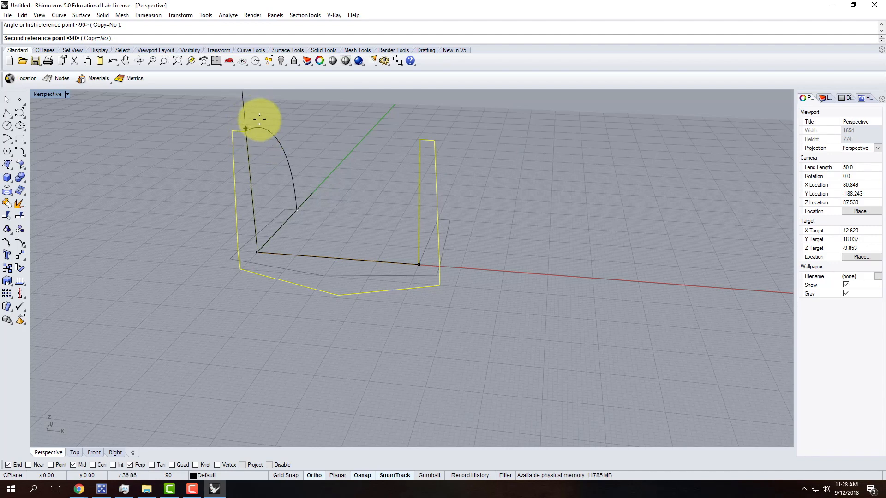
click(260, 119)
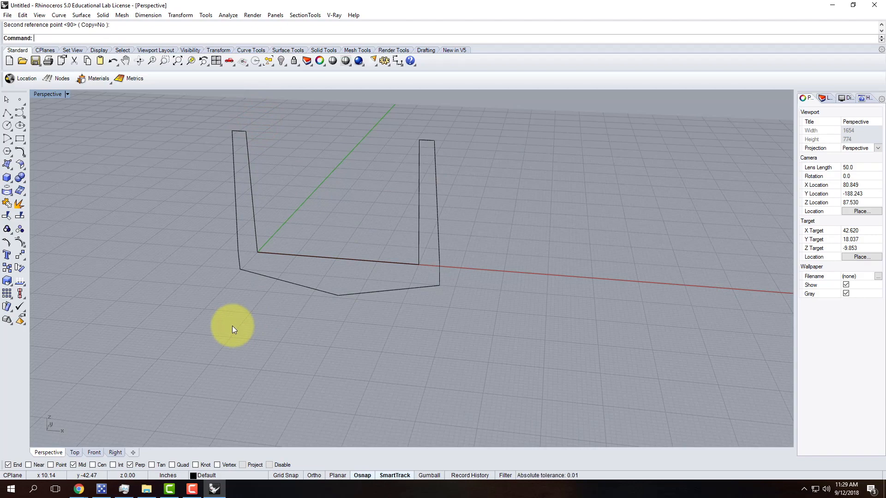
- Copy the upright profile from its corner at the origin to a point 4' away along the positive Y axis
scroll(203, 351, down, 4)
right_drag(451, 272, 478, 268)
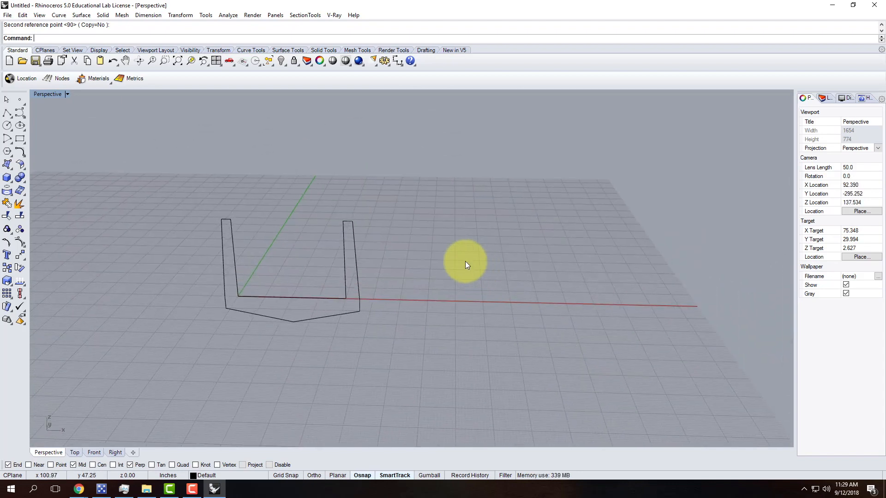
click(338, 302)
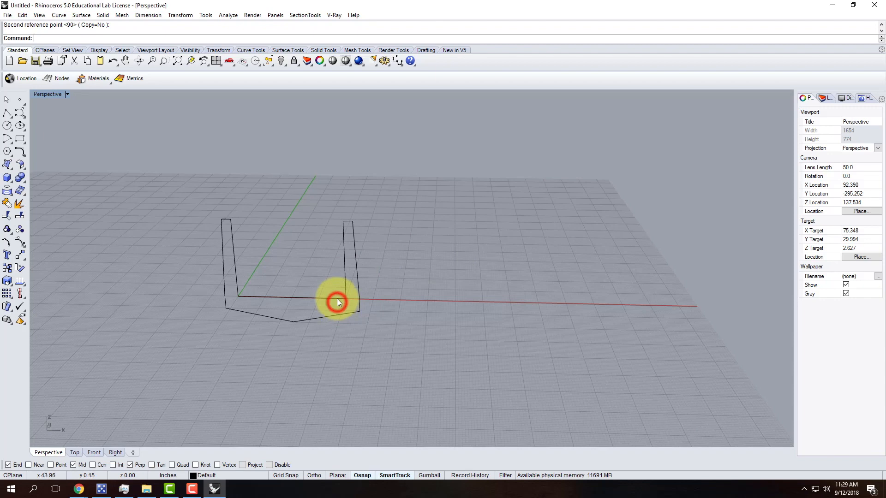
click(335, 299)
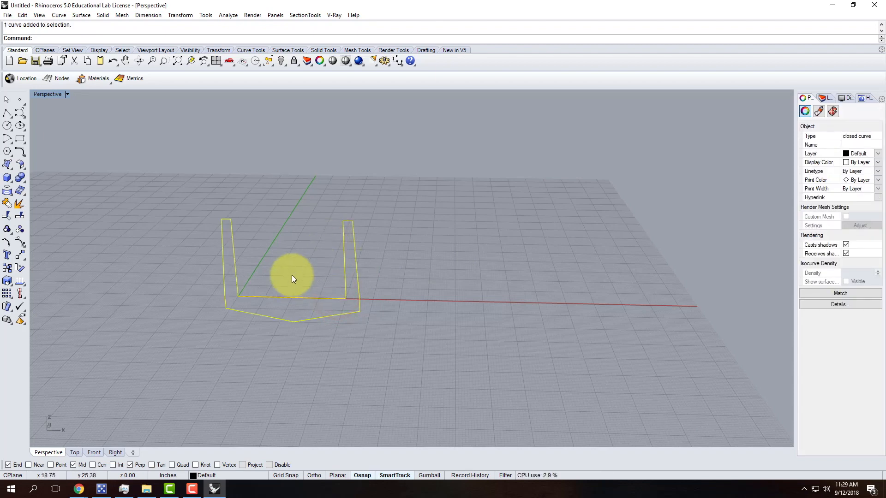
text(Copy)
key(Return)
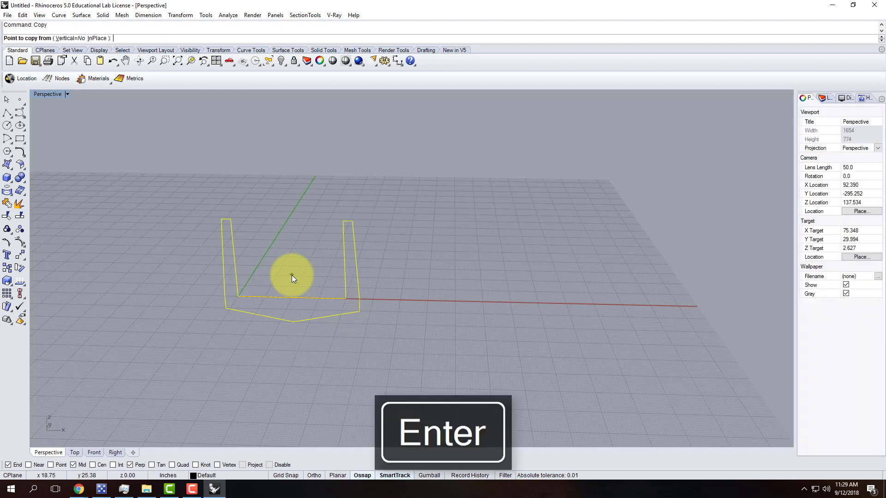
click(237, 292)
text(4')
key(Return)
click(267, 250)
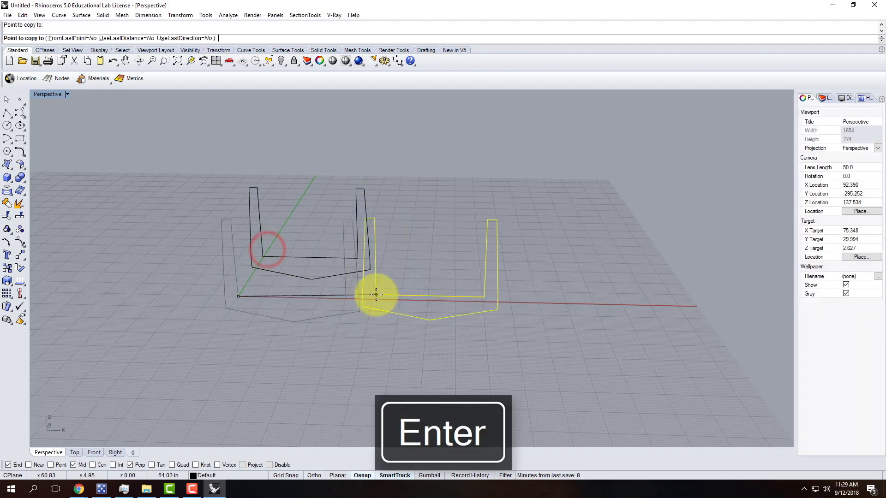
- Leave the copy command and delete the copied profile 4' along the Y axis
key(Escape)
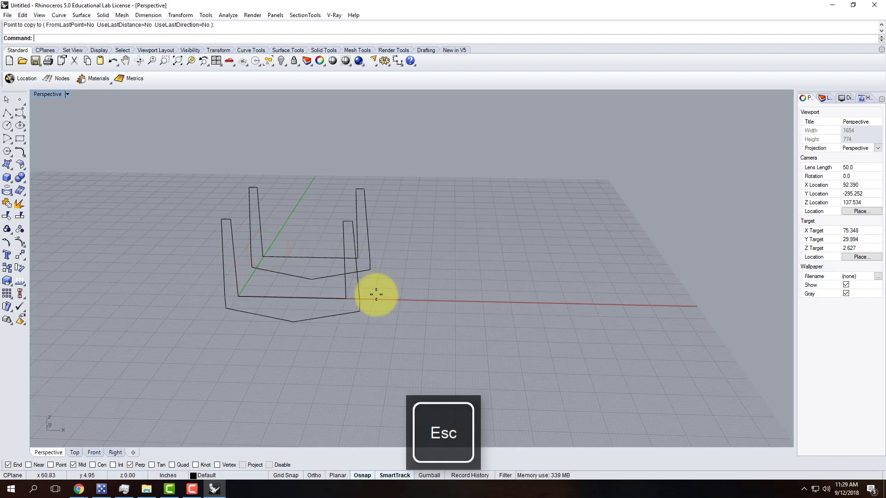
click(304, 258)
key(Delete)
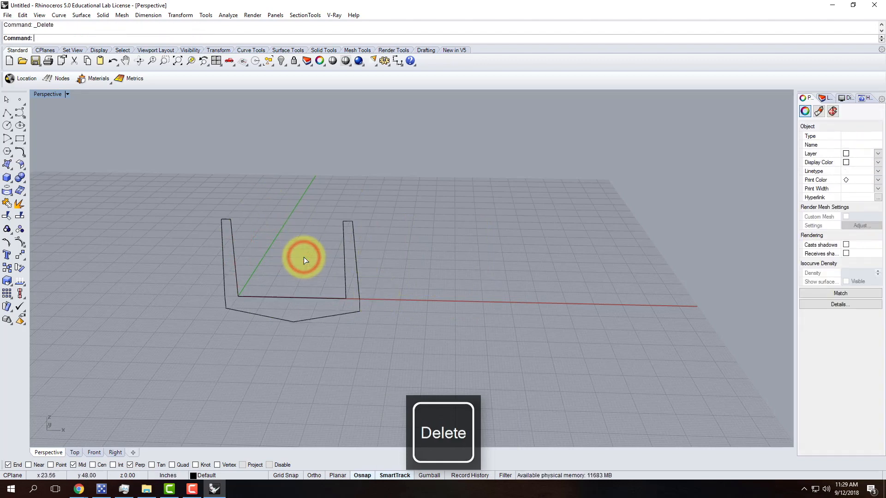
- Start a curve offset and set its distance to 48 inches
text(offset)
key(Return)
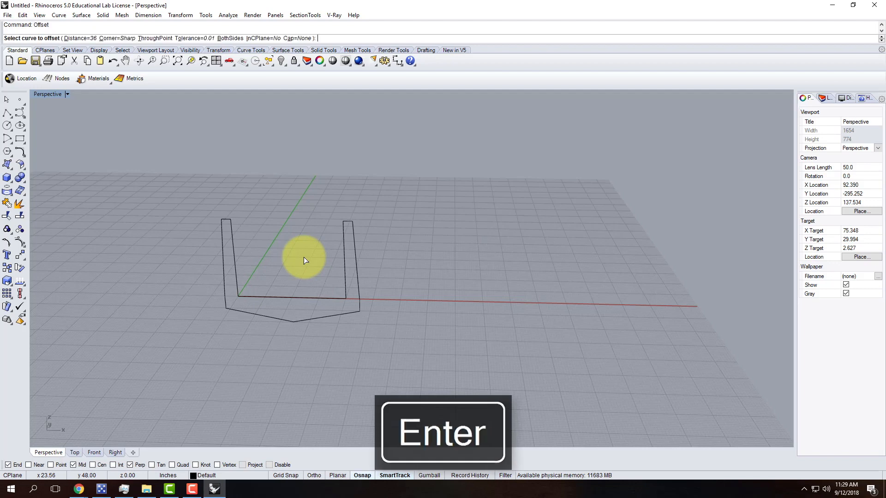
click(59, 14)
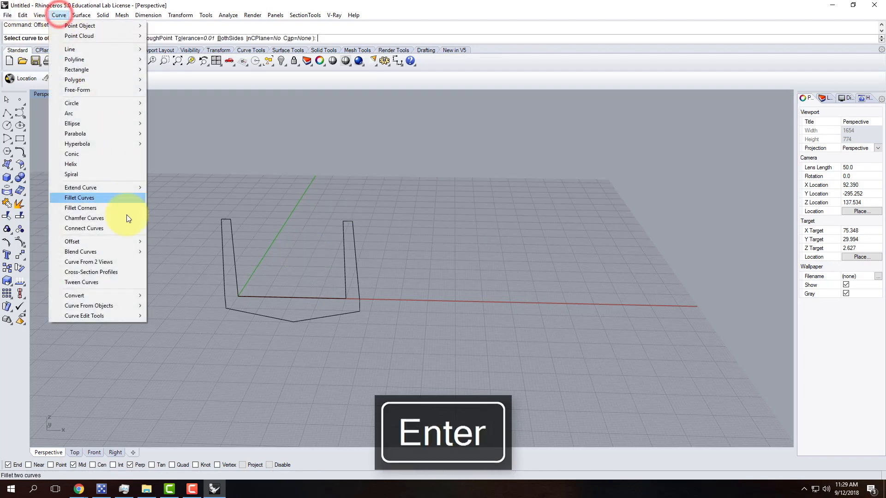
mouse_move(74, 242)
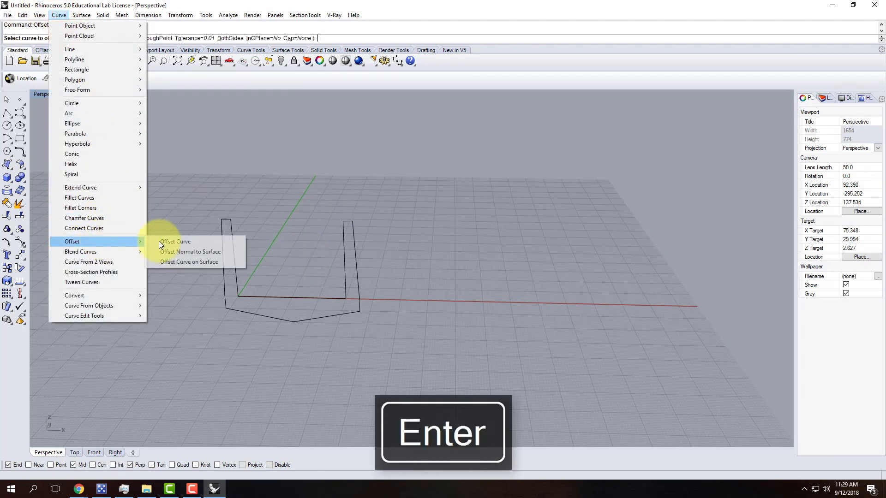
click(198, 6)
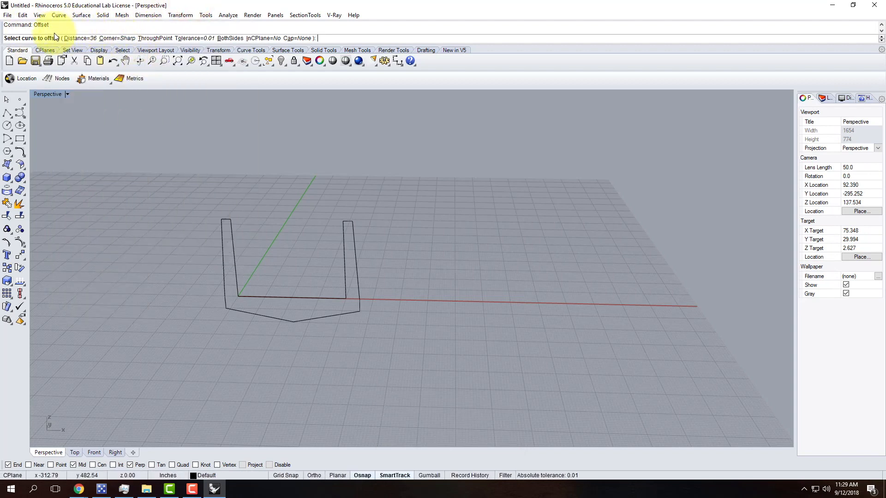
click(78, 38)
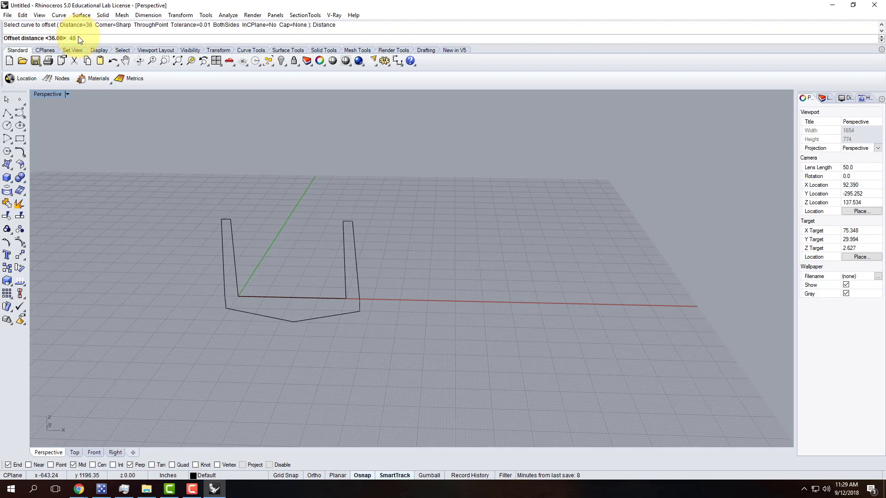
text(48)
key(Return)
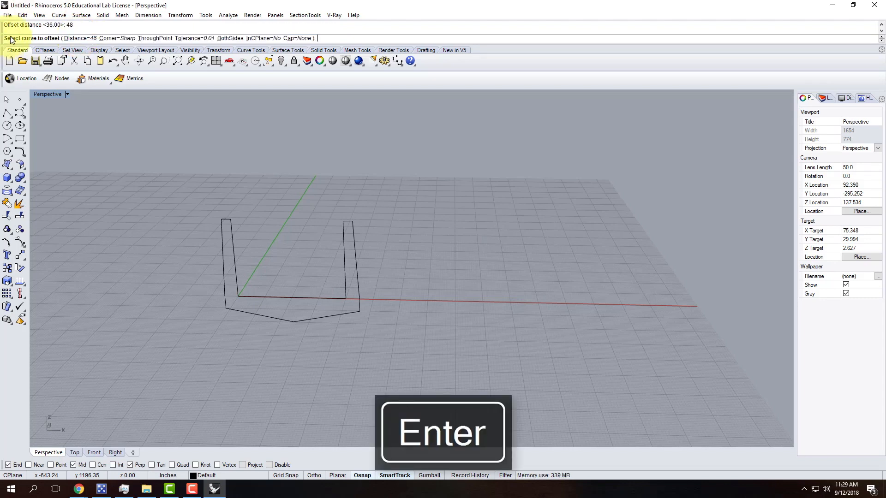
- Try to offset the upright profile outward within its own plane, and delete the offset curve
click(247, 297)
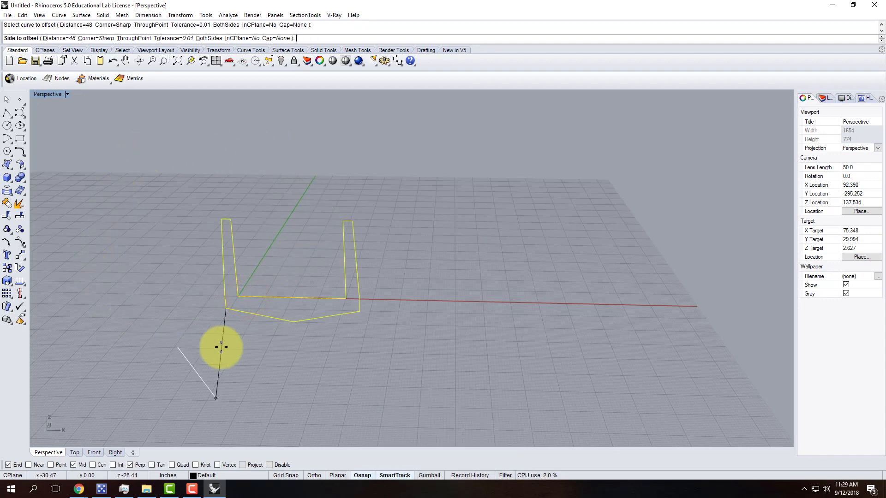
click(493, 240)
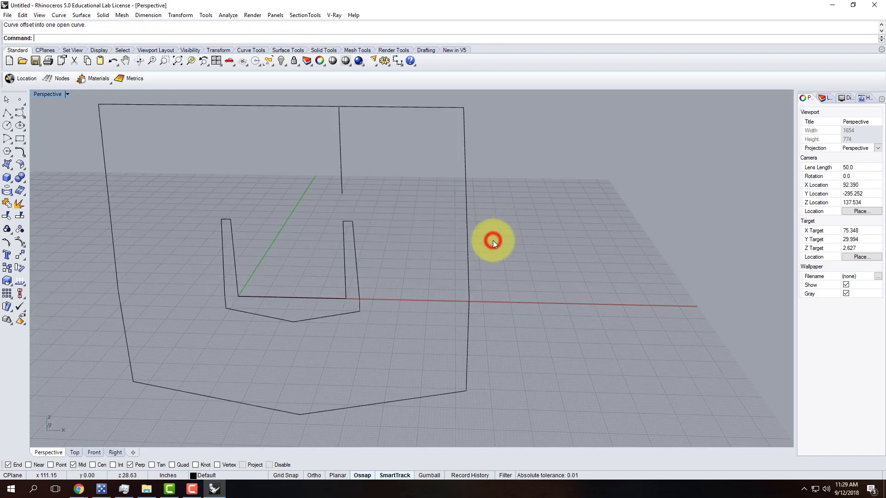
click(469, 228)
key(Delete)
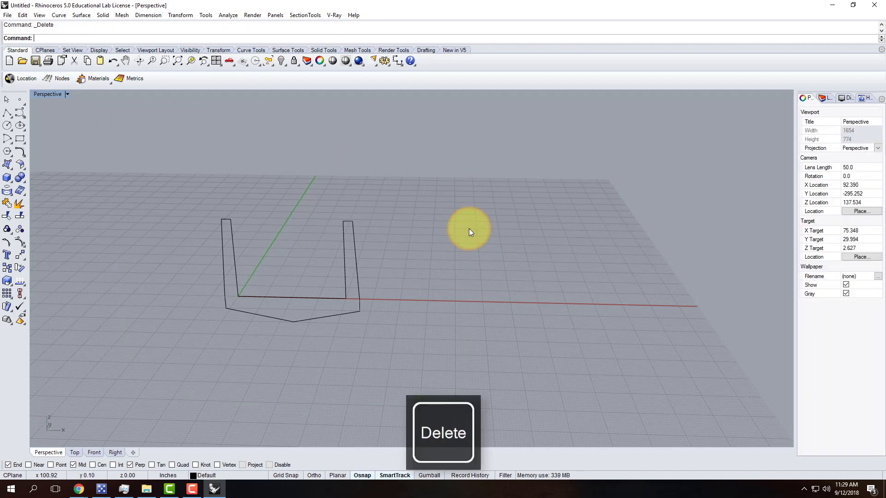
- Offset the upright profile 48 inches toward the positive Y axis with InCPlane set to Yes
click(235, 239)
right_click(240, 228)
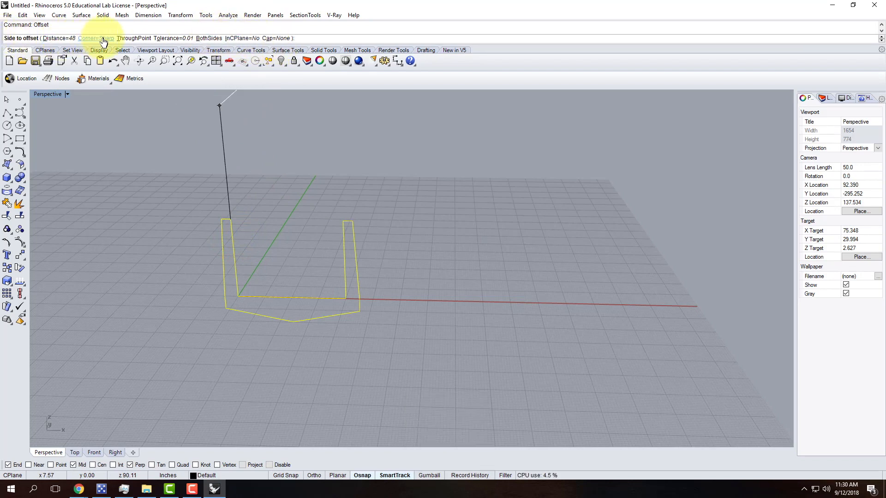
click(242, 39)
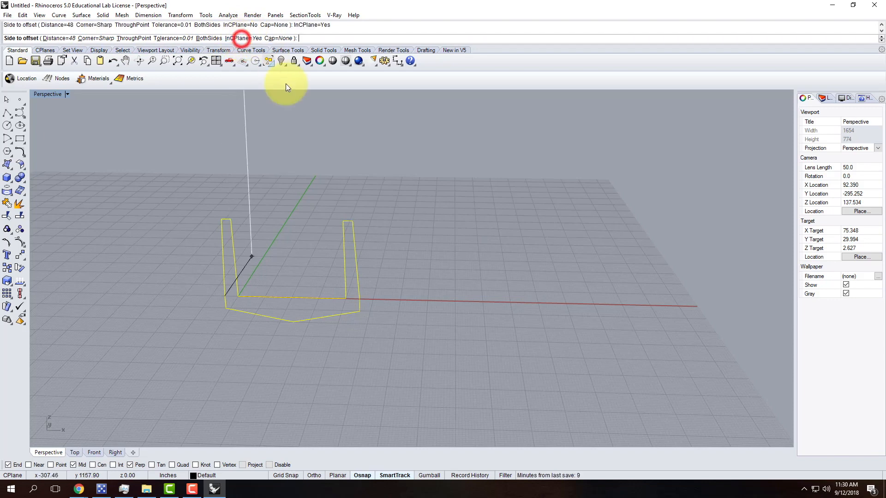
right_drag(445, 190, 389, 212)
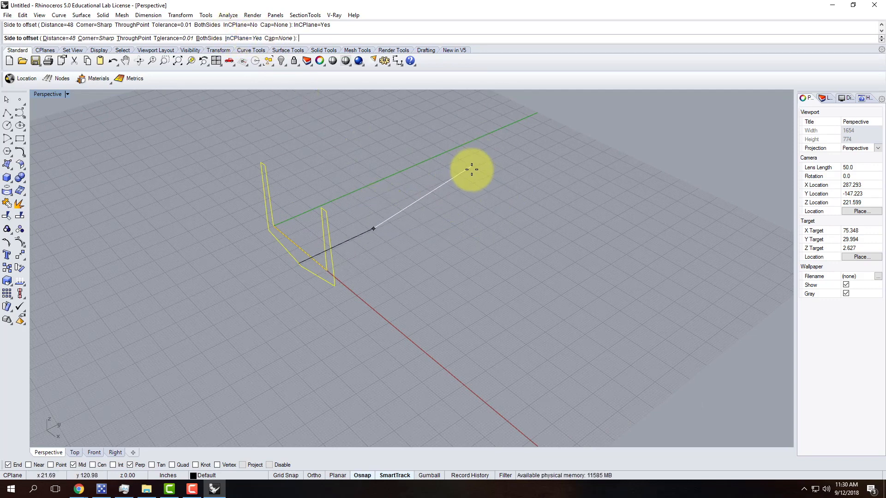
click(231, 39)
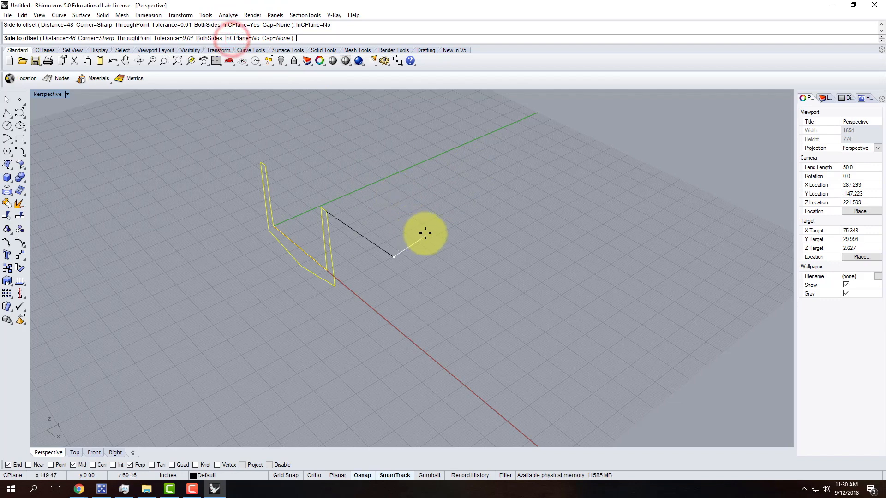
click(241, 39)
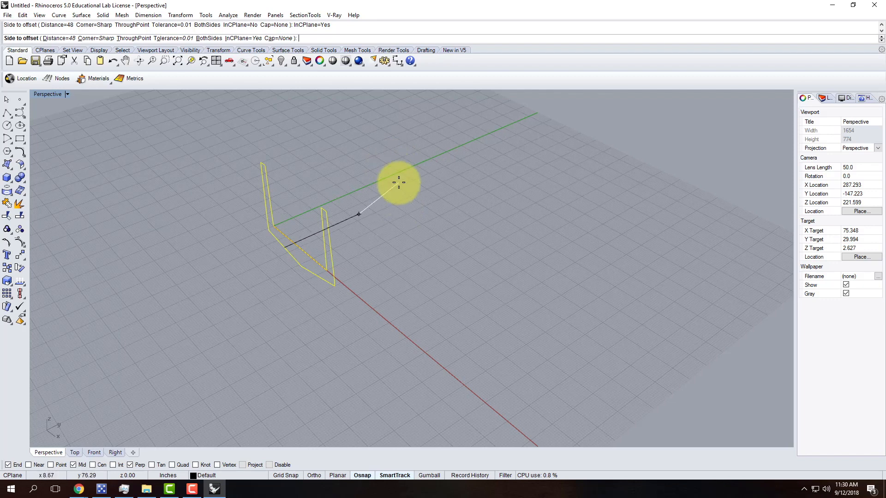
click(433, 182)
mouse_move(485, 262)
right_down()
mouse_move(342, 241)
mouse_move(496, 256)
right_up()
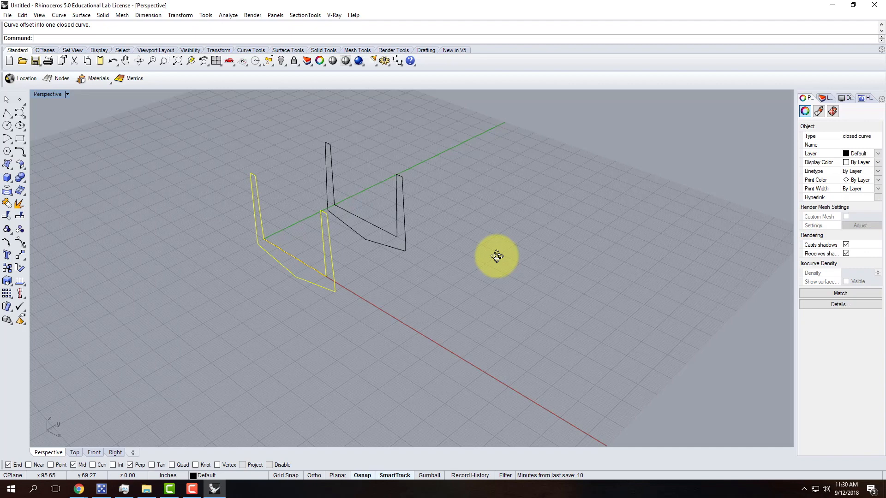
click(497, 256)
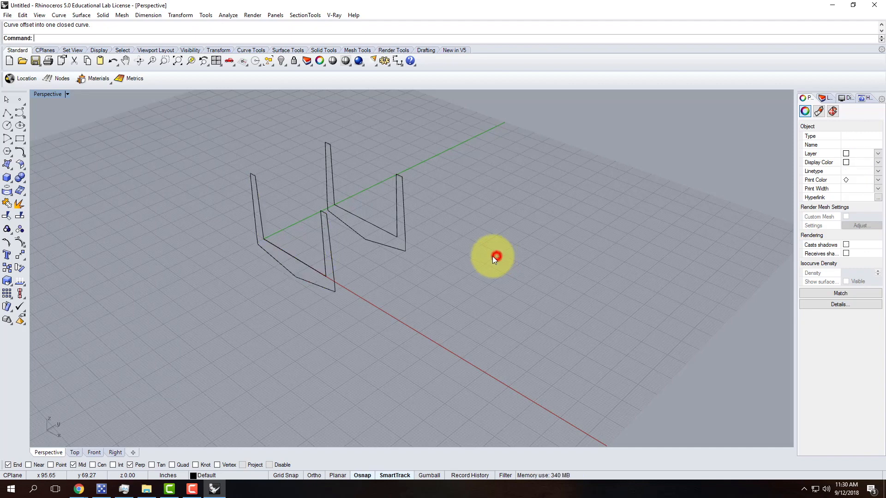
click(320, 270)
click(384, 228)
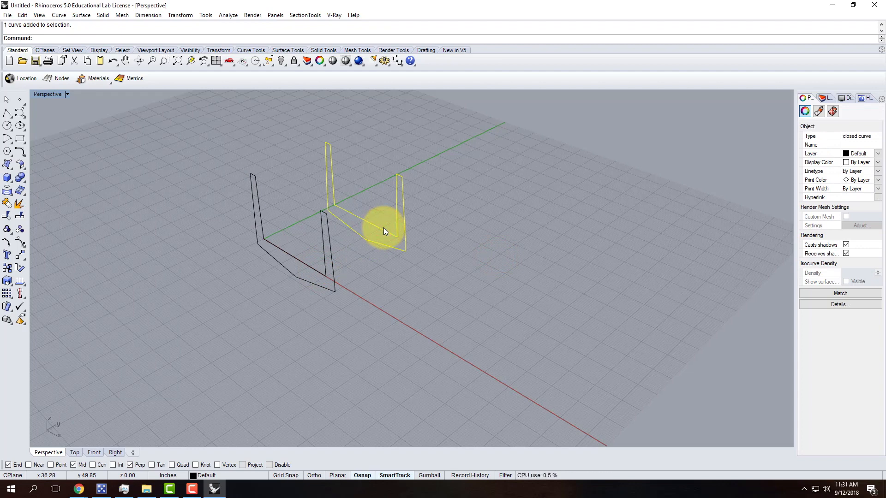
click(456, 207)
click(316, 271)
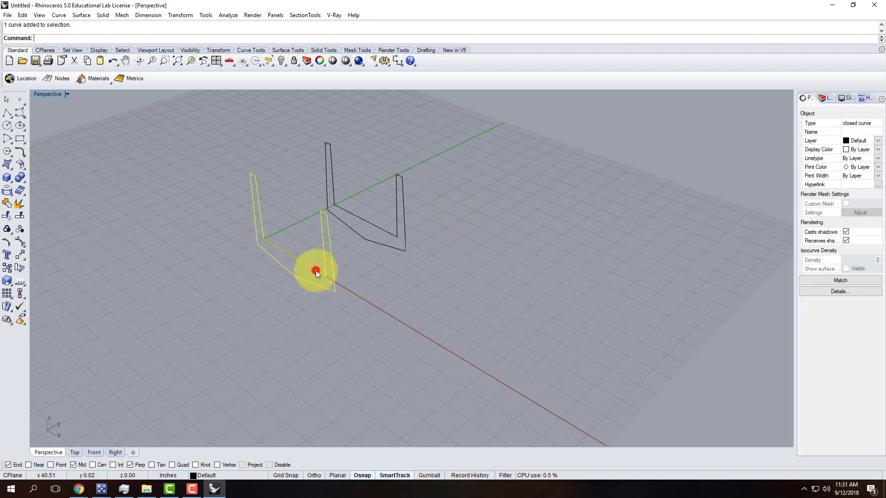
click(367, 223)
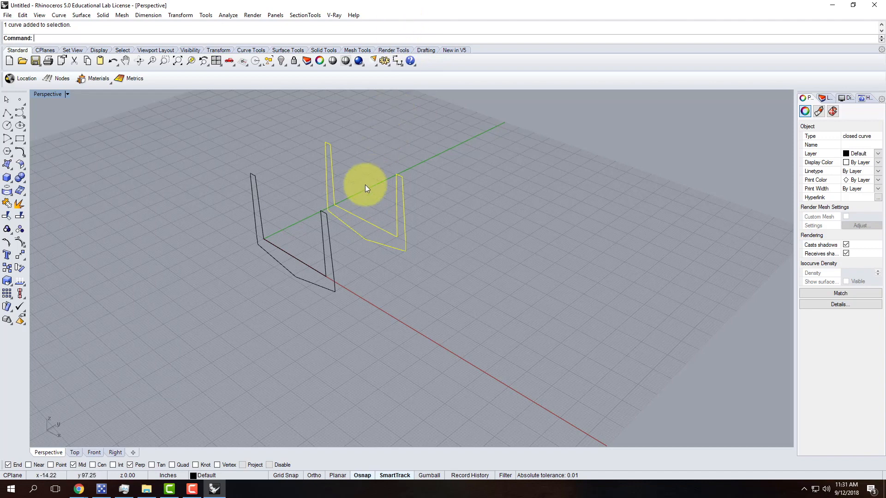
click(401, 270)
drag(370, 276, 270, 170)
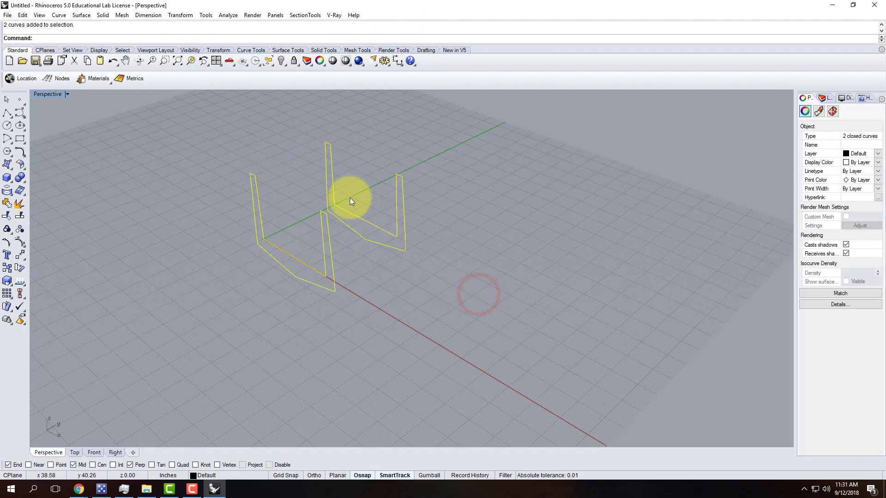
click(431, 279)
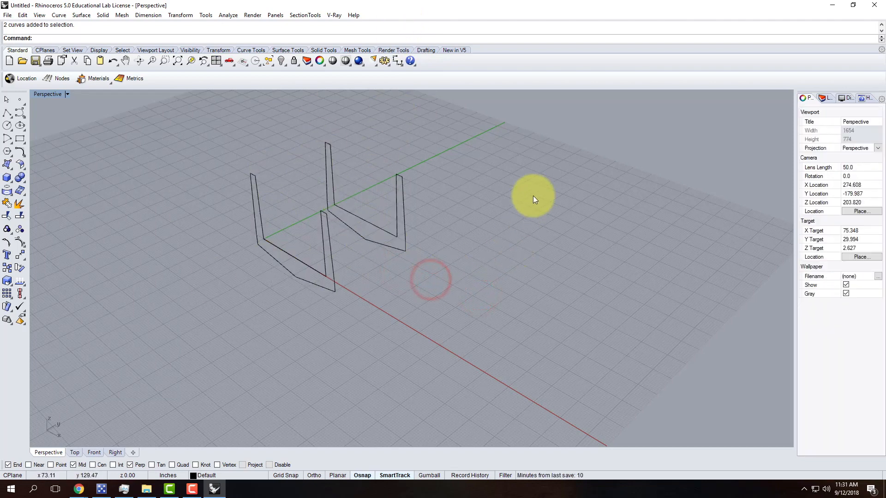
- Explode both upright profiles into separate line segments
drag(533, 196, 325, 312)
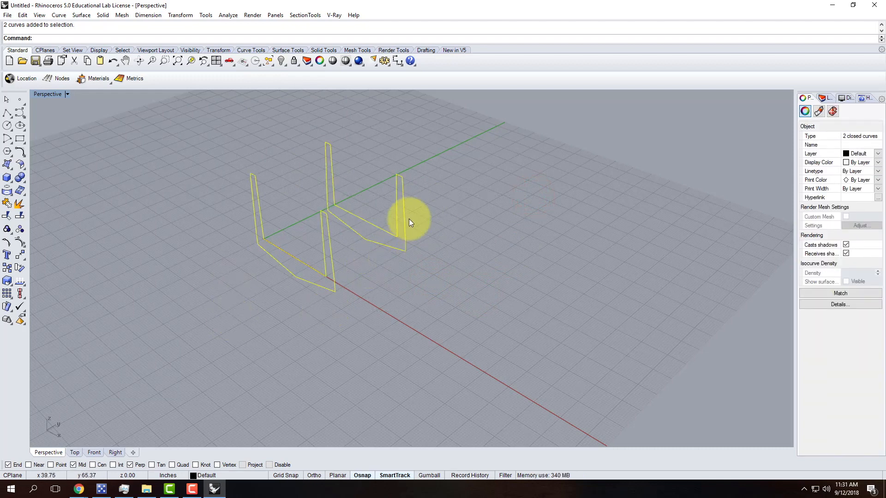
click(22, 15)
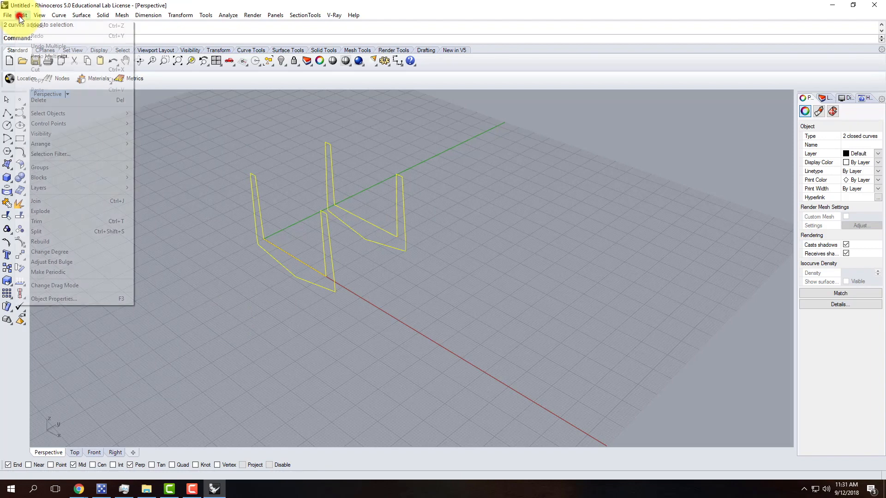
click(53, 210)
click(157, 253)
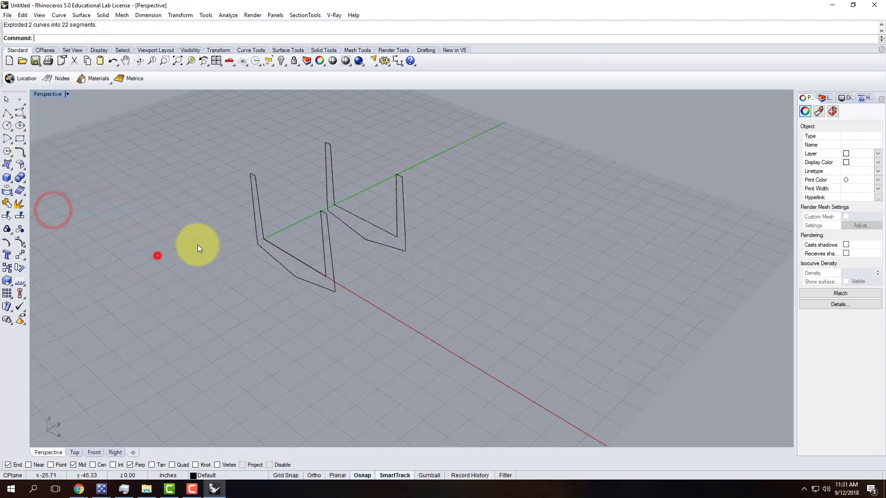
- Loft a surface between the inner base edges of the two profiles, using the Normal style without simplifying
click(274, 246)
click(348, 212)
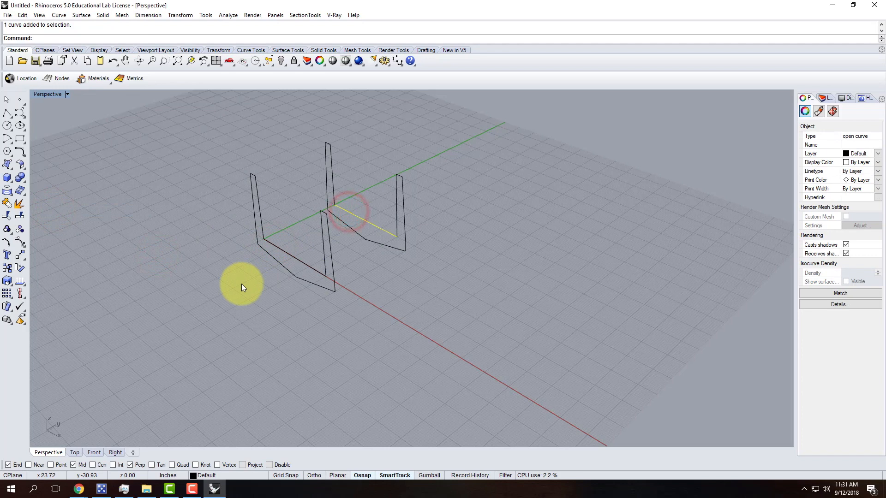
click(275, 243)
click(351, 212)
click(273, 246)
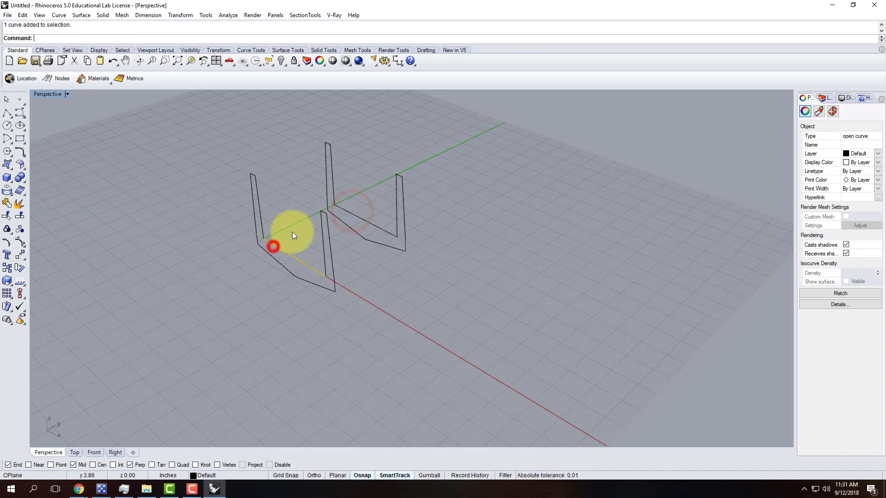
shift+click(353, 215)
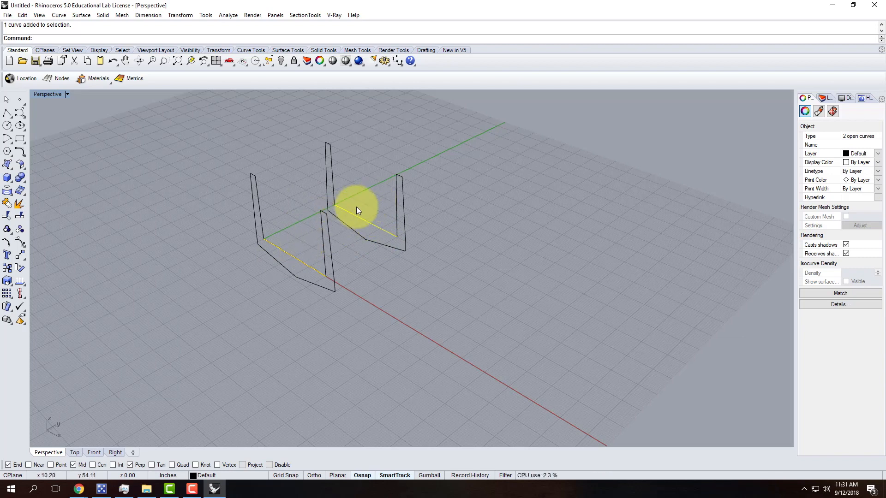
click(82, 15)
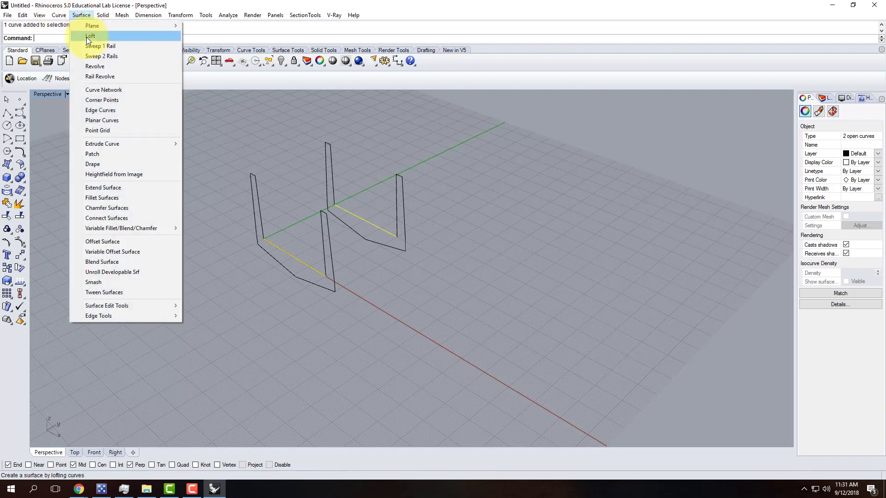
click(90, 36)
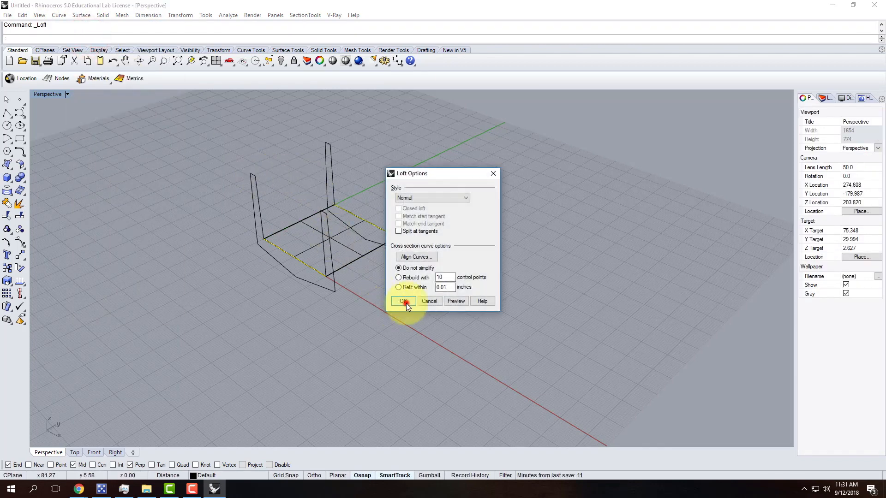
click(403, 301)
click(343, 245)
key(Escape)
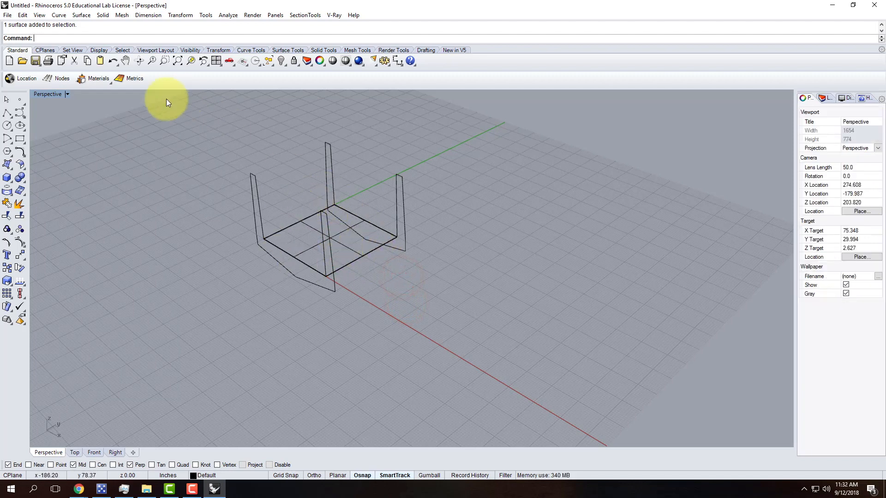
- Switch the Perspective viewport to the Shaded display mode
click(68, 93)
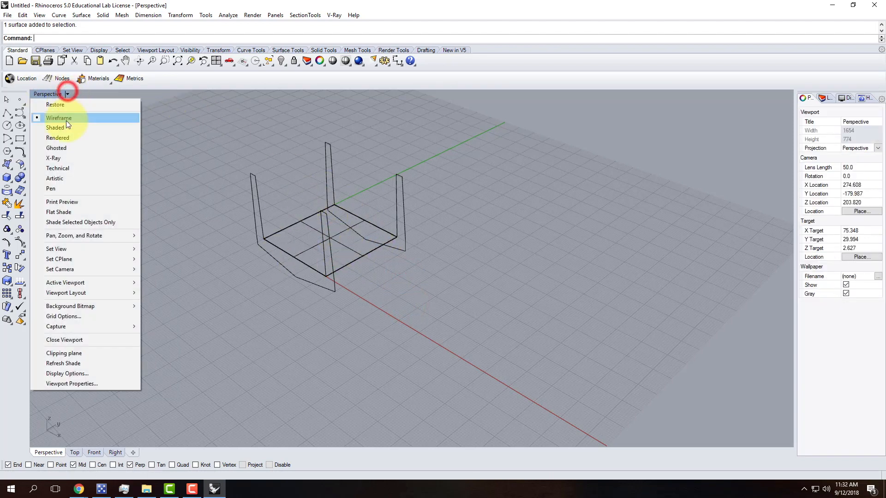
click(66, 127)
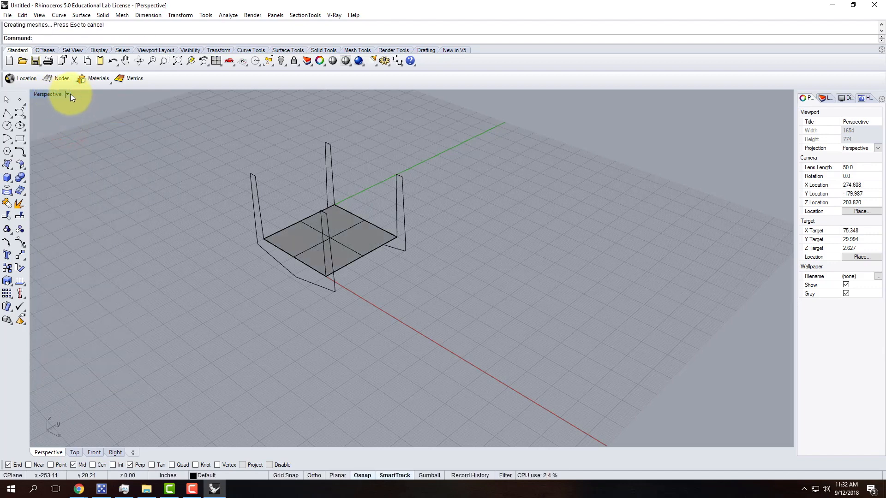
click(68, 94)
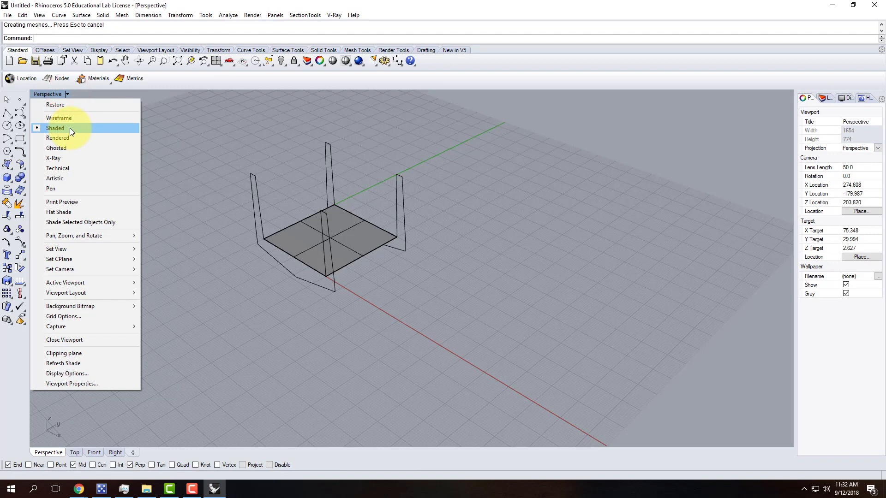
- Loft a surface between the inner side edges of the two profiles' legs at the Y axis, using the Normal style without simplifying
click(124, 7)
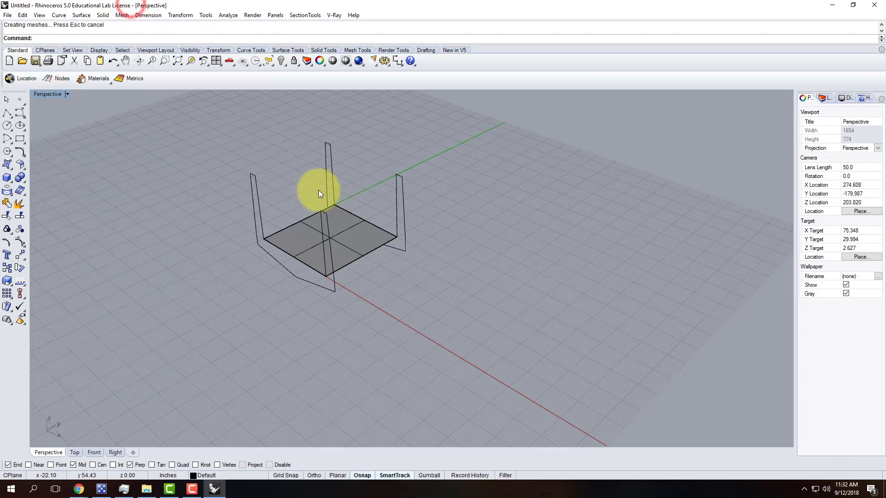
click(333, 189)
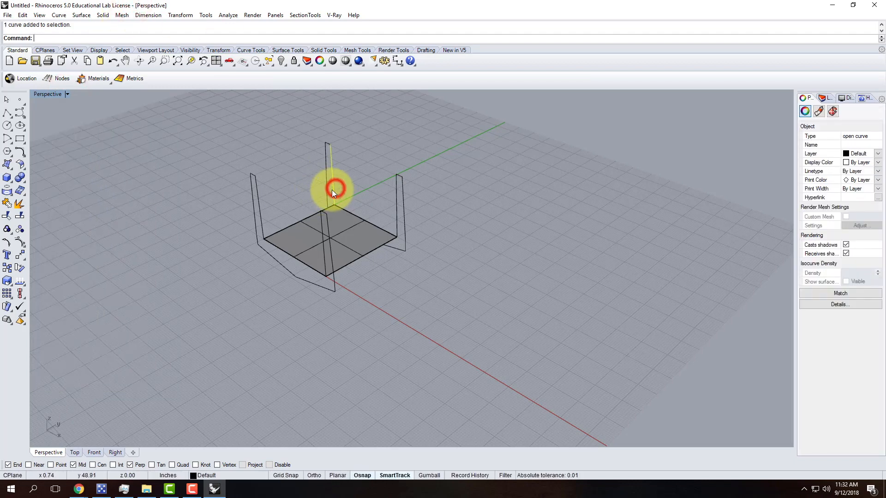
shift+click(259, 214)
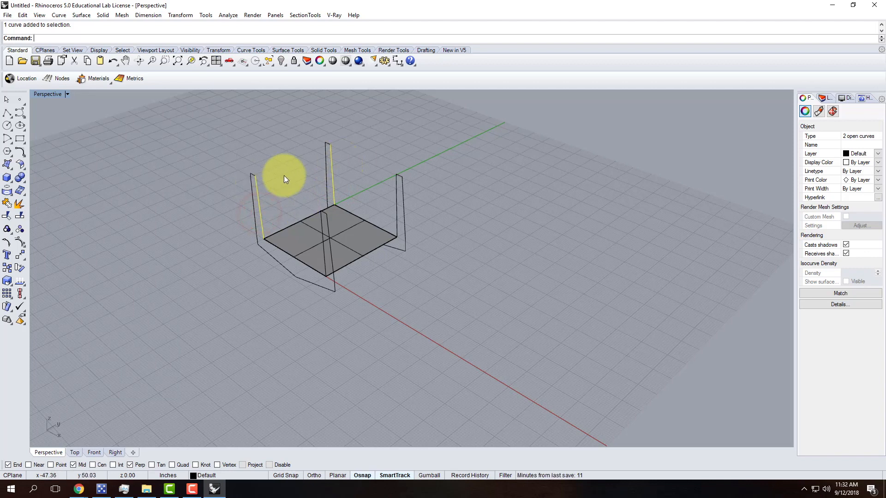
click(81, 15)
click(90, 36)
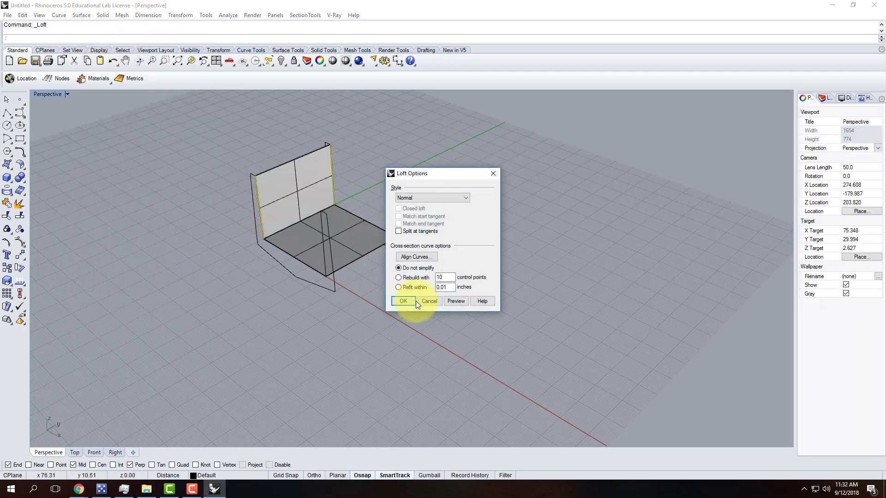
click(416, 301)
- Loft a surface between the top edges of the same pair of legs, using the Normal style without simplifying
right_drag(246, 186, 326, 192)
click(233, 210)
shift+click(238, 280)
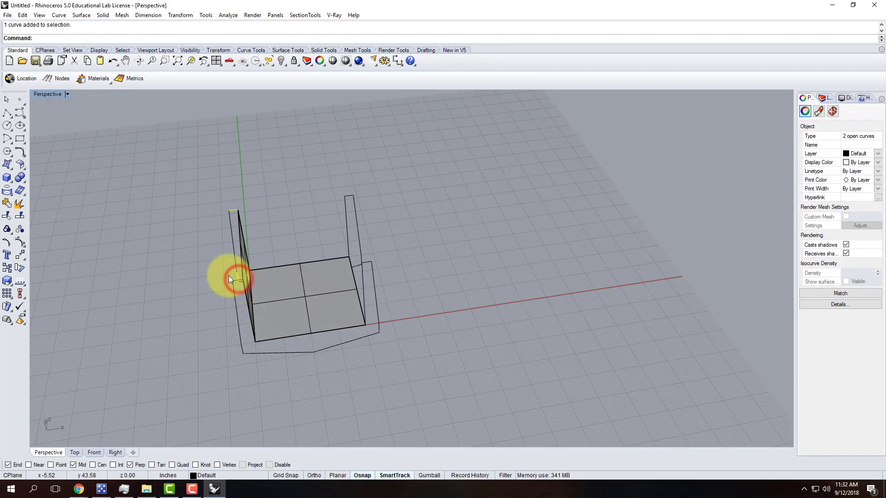
click(196, 278)
right_drag(159, 279, 203, 272)
click(230, 250)
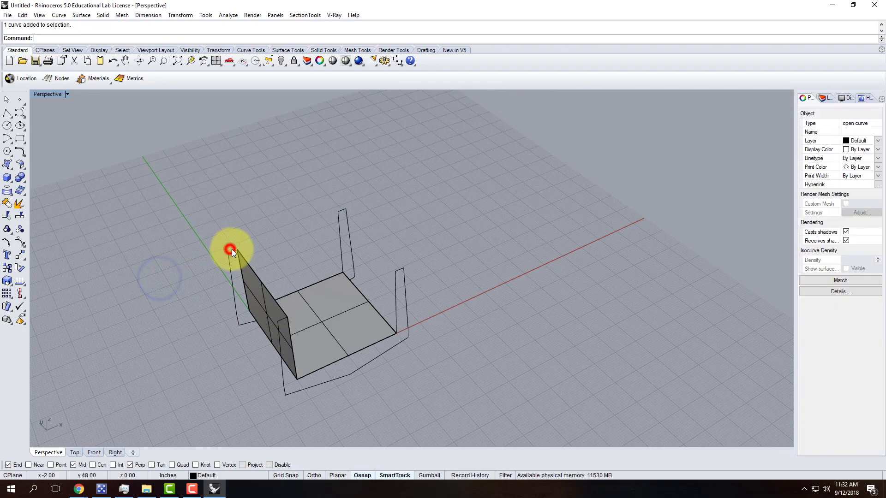
shift+click(283, 318)
text(loft)
key(Return)
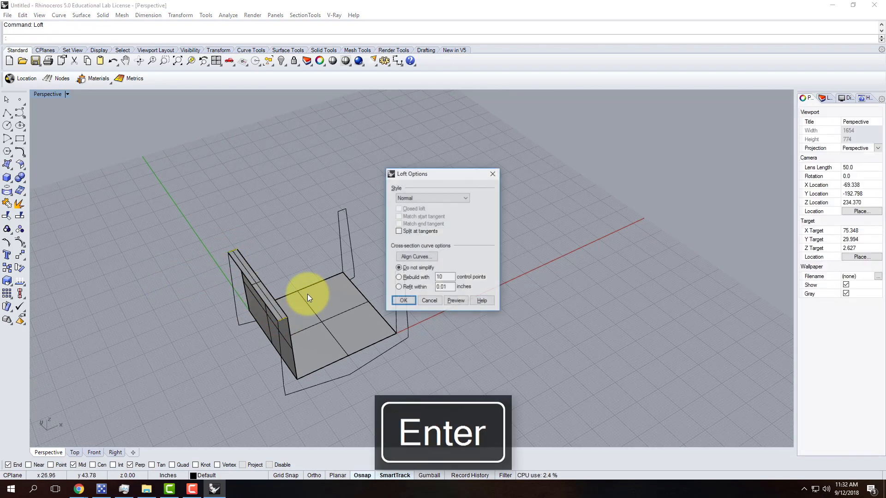
click(403, 301)
- Delete the separate lofted surfaces between the two profiles, keeping only the profile curves
right_drag(402, 303, 433, 277)
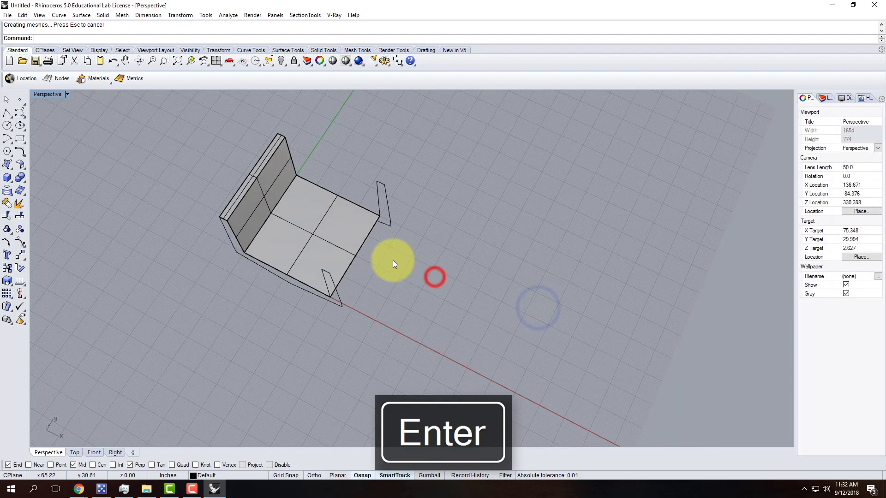
click(328, 248)
key(Delete)
right_drag(460, 301, 354, 287)
drag(443, 202, 427, 93)
key(Delete)
right_drag(316, 256, 416, 208)
- Join all the line segments back into two closed profile curves
drag(164, 166, 439, 372)
text(join)
key(Return)
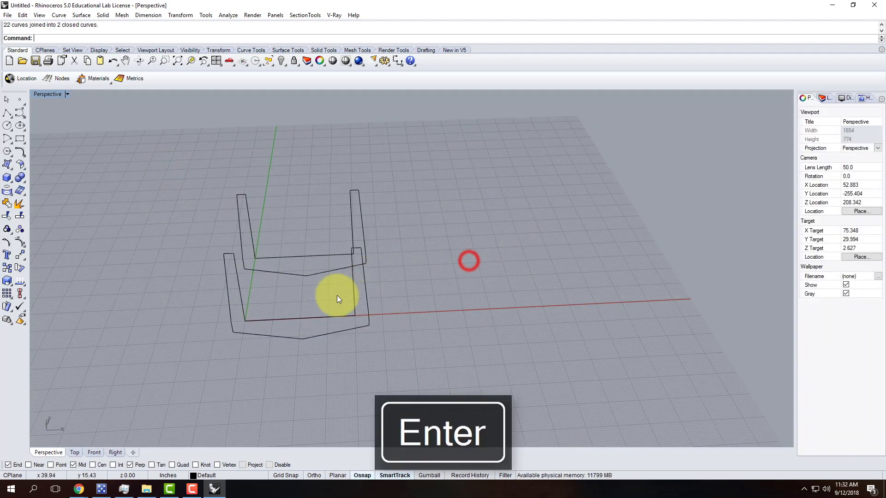
- Try lofting between the two closed profiles with the default seam points in the Normal style, and undo the loft
click(326, 316)
click(334, 254)
click(334, 254)
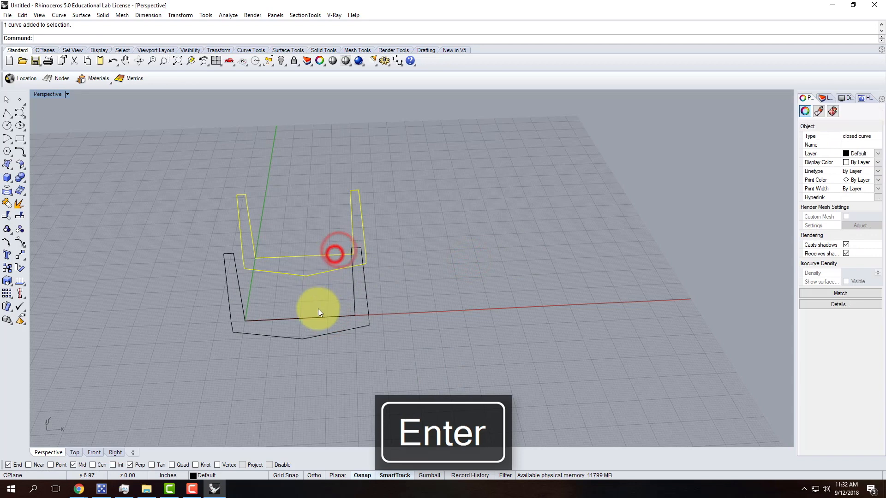
shift+click(293, 319)
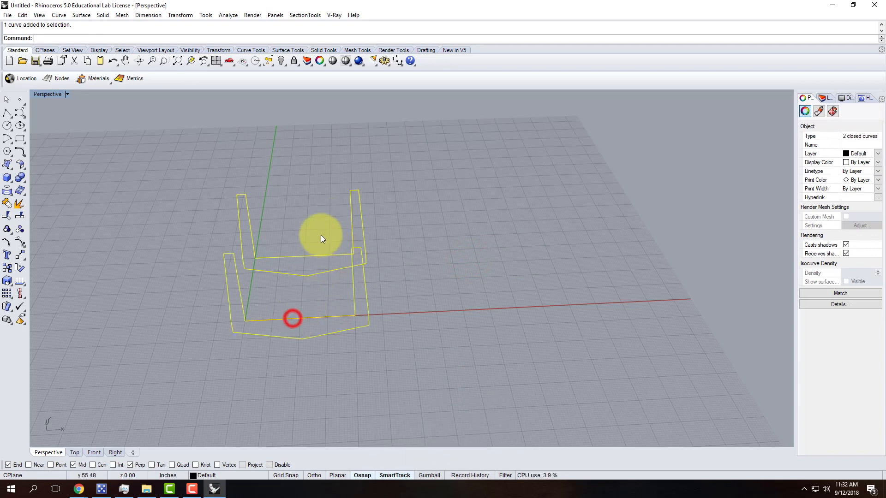
click(81, 15)
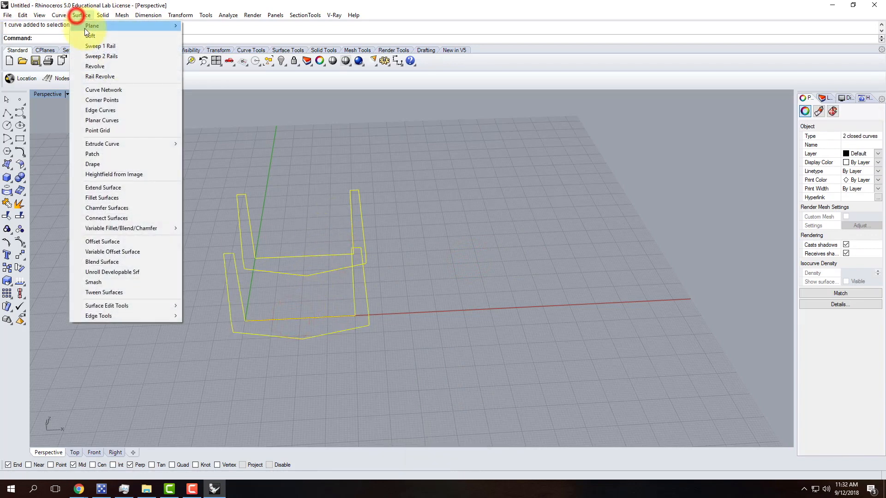
click(89, 36)
mouse_move(406, 282)
right_down()
mouse_move(345, 277)
mouse_move(354, 240)
mouse_move(439, 235)
mouse_move(394, 264)
mouse_move(340, 257)
mouse_move(422, 265)
mouse_move(412, 272)
right_up()
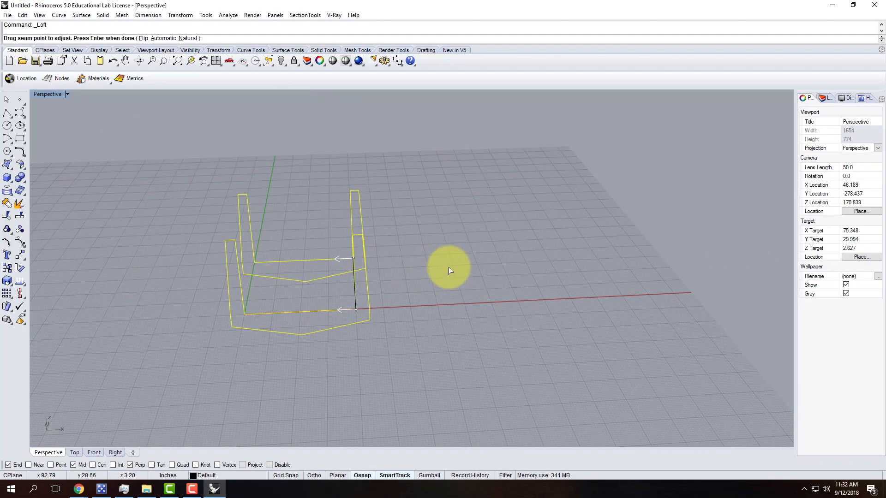
key(Return)
click(404, 301)
mouse_move(405, 301)
right_down()
mouse_move(397, 301)
mouse_move(423, 298)
mouse_move(452, 328)
mouse_move(319, 289)
mouse_move(400, 305)
right_up()
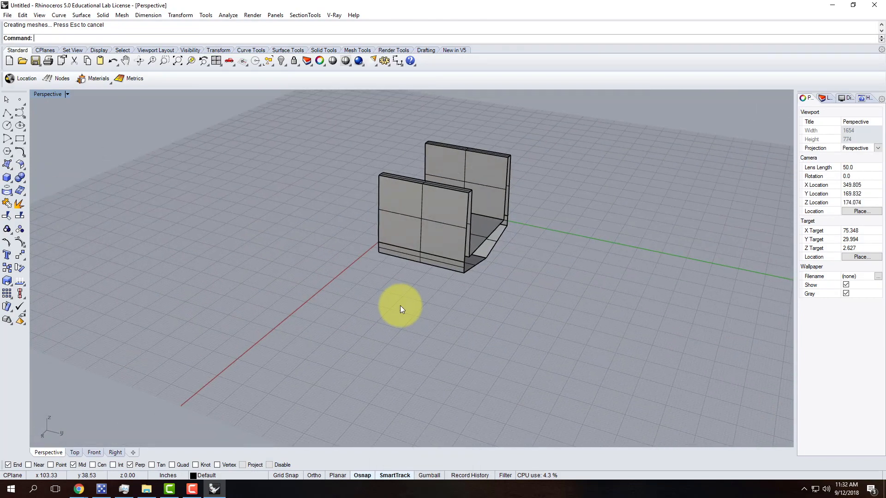
key(ctrl+z)
right_drag(309, 201, 467, 229)
- Loft the two closed profiles with the rear profile's seam direction flipped, using the Normal style
drag(436, 322, 319, 224)
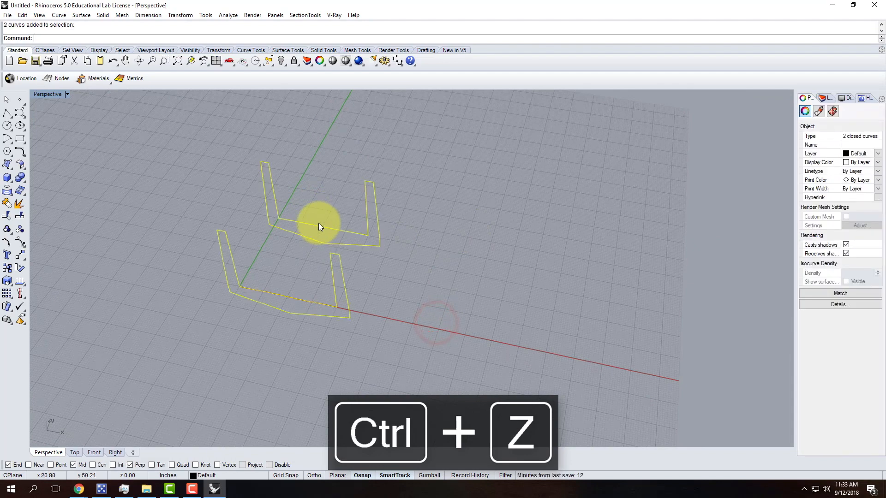
text(Loft)
key(Return)
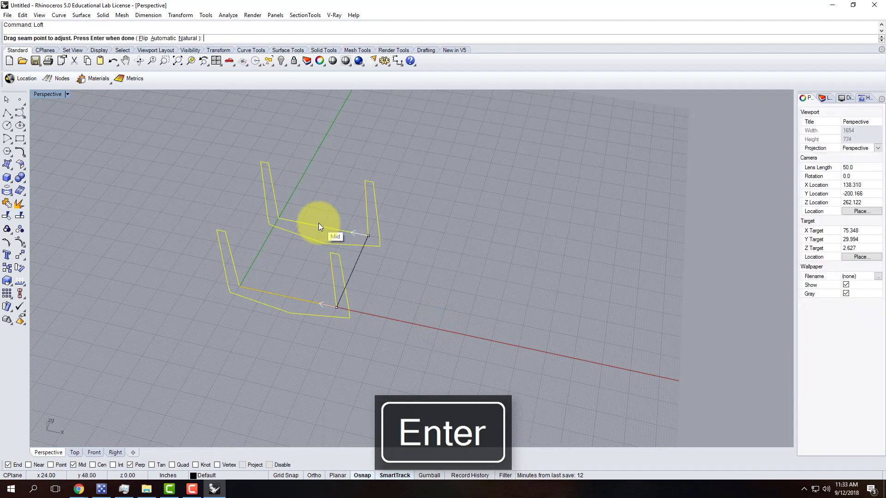
click(368, 236)
drag(369, 236, 385, 245)
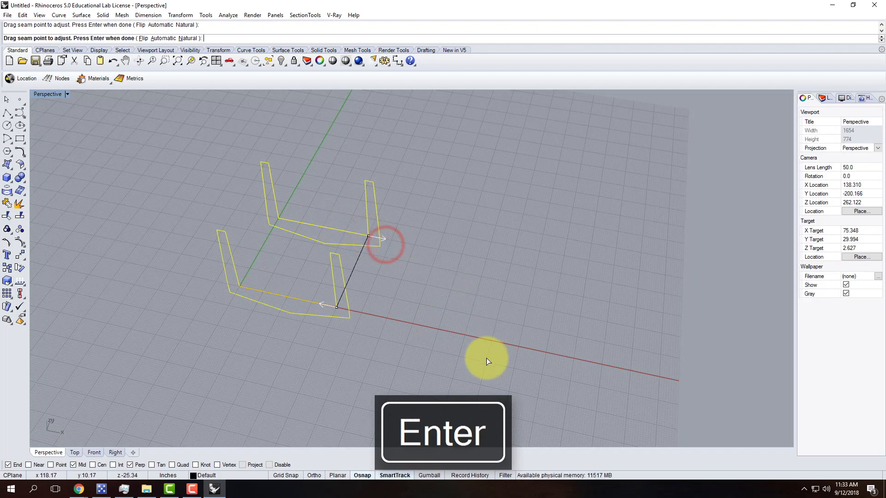
right_drag(376, 334, 395, 322)
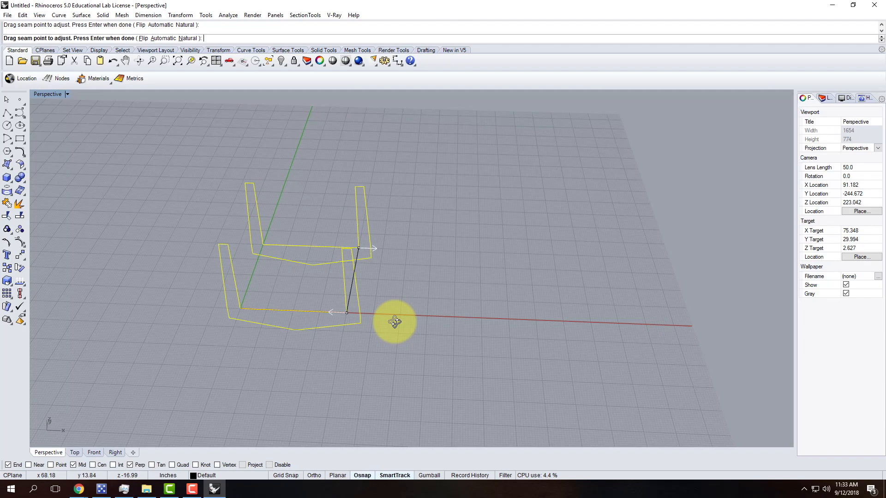
key(Return)
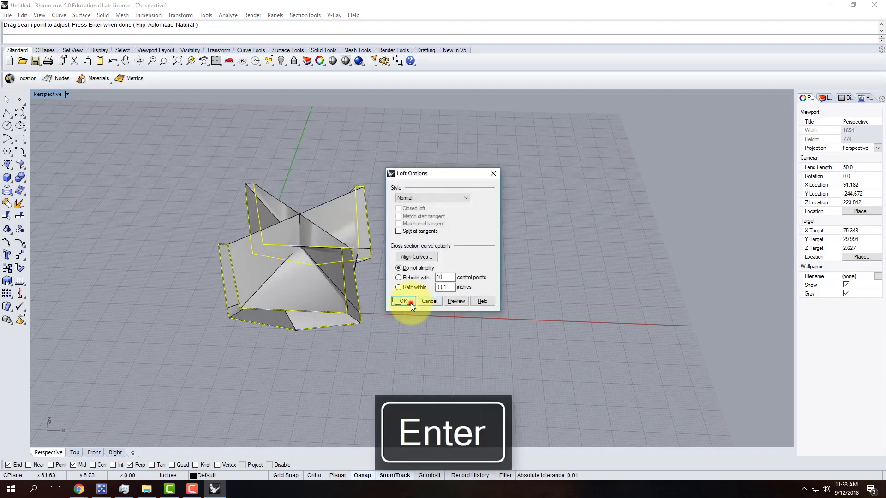
click(403, 301)
- Delete the twisted polysurface made with the flipped seam direction
right_drag(422, 333, 379, 228)
click(381, 226)
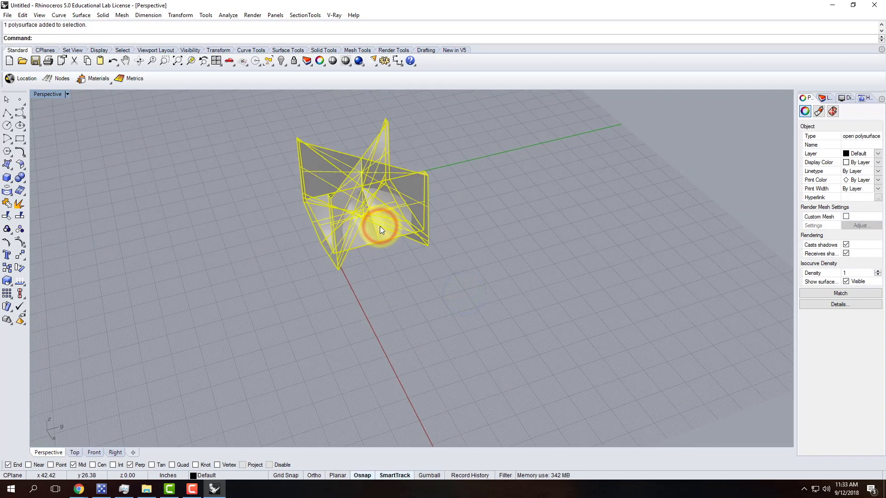
key(Delete)
right_drag(317, 279, 384, 280)
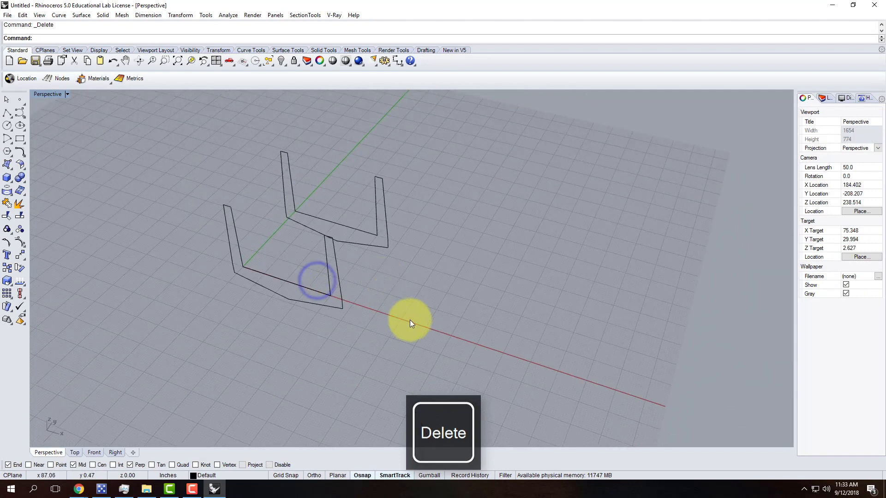
key(Return)
drag(409, 362, 248, 229)
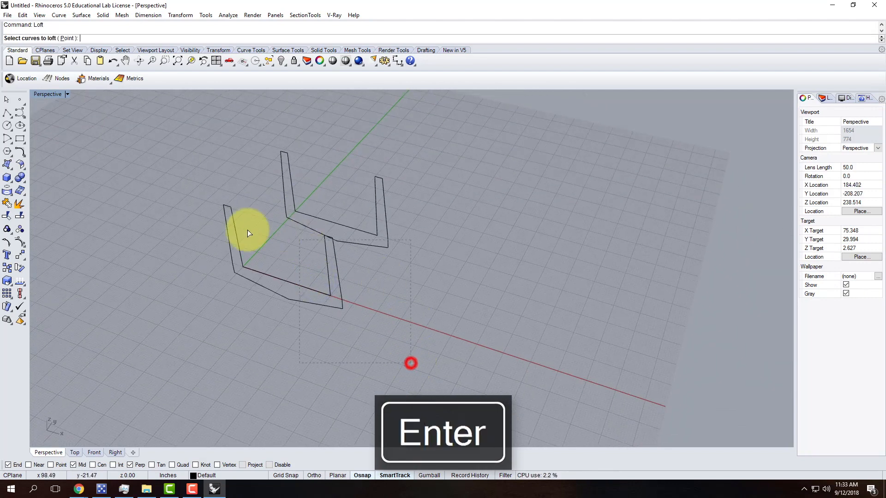
key(Return)
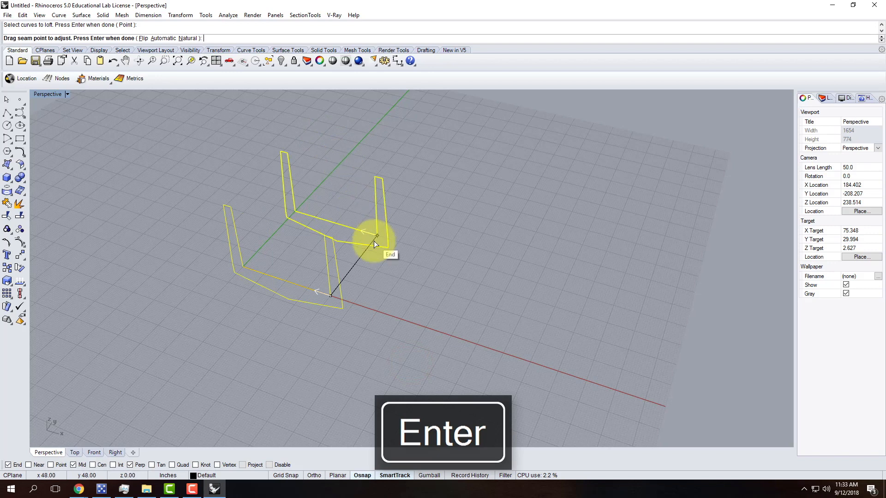
drag(375, 238, 294, 207)
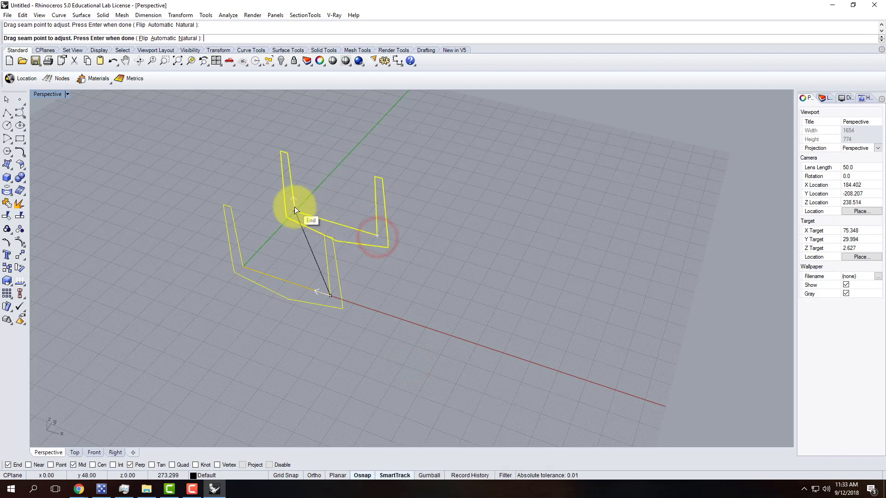
right_click(418, 273)
click(424, 302)
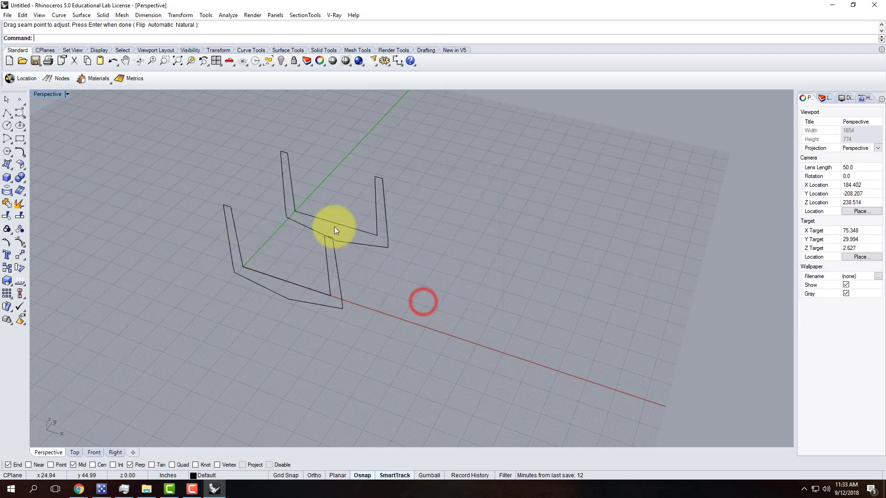
- Loft the two closed profiles with the rear seam point moved to the inner base corner at the Y axis, using the Normal style
drag(415, 330, 318, 211)
key(Return)
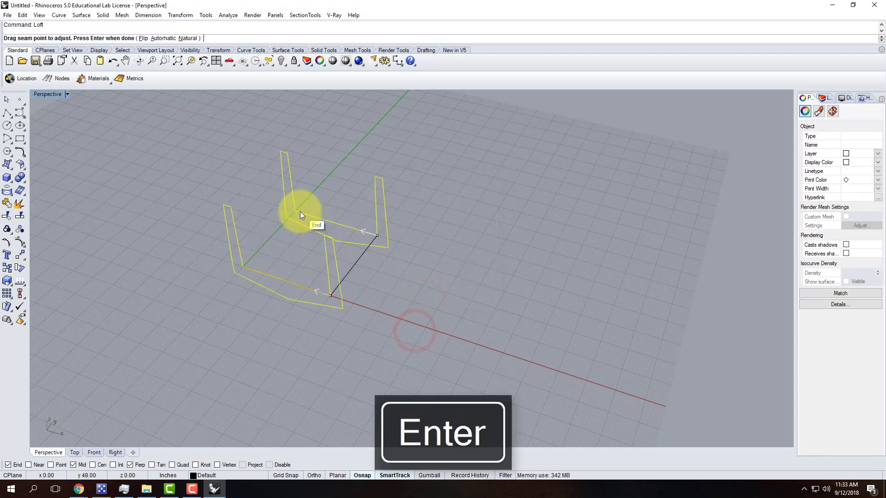
mouse_move(377, 234)
mouse_down()
mouse_move(291, 194)
mouse_move(295, 211)
mouse_up()
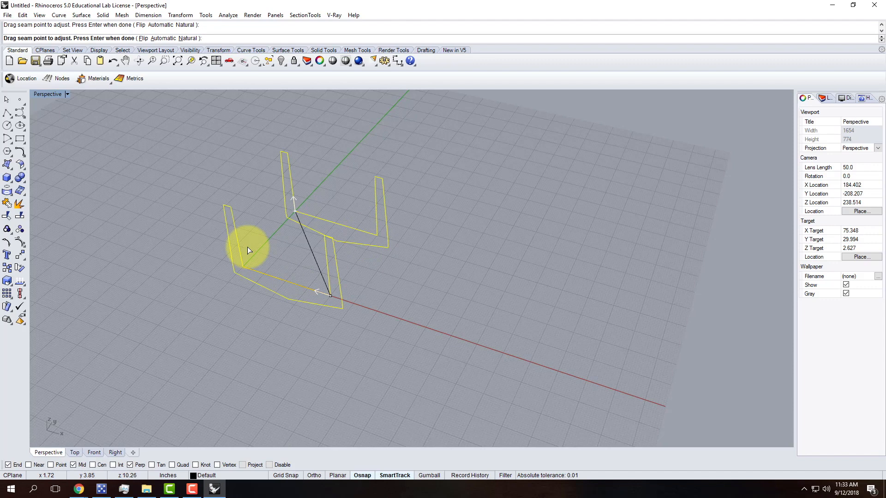
key(Return)
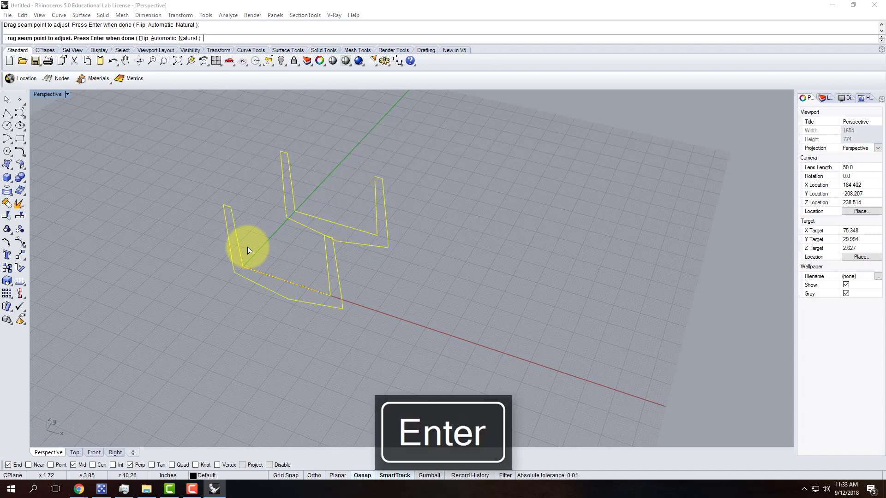
click(402, 300)
right_drag(409, 297, 376, 184)
right_drag(438, 233, 352, 155)
right_drag(554, 217, 287, 114)
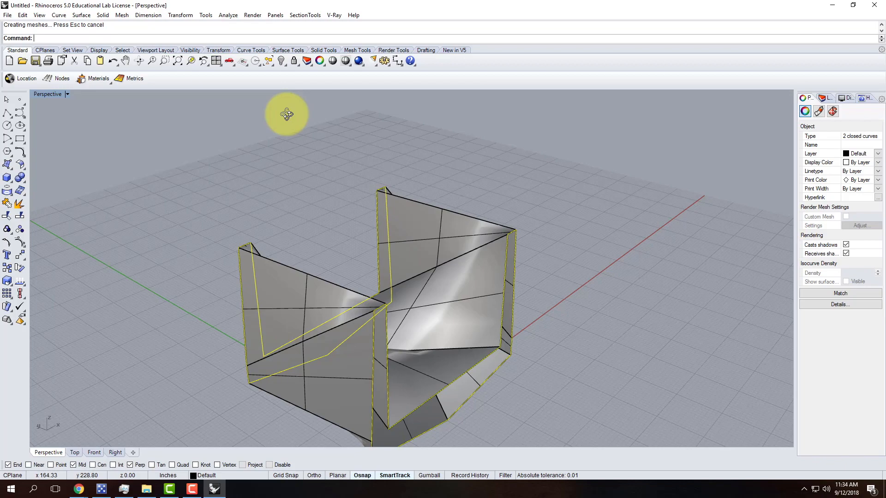
- Delete the distorted loft made with mismatched seam points
right_drag(547, 336, 369, 295)
click(369, 295)
key(Delete)
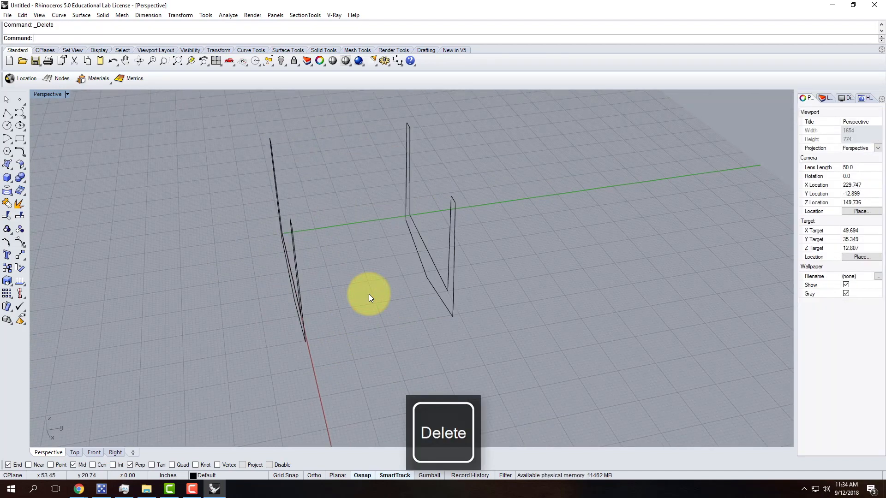
- Loft the two closed profiles into one polysurface with matching default seam points, using the Normal style without simplifying
drag(323, 286, 248, 250)
click(80, 15)
click(90, 36)
right_drag(333, 307, 490, 269)
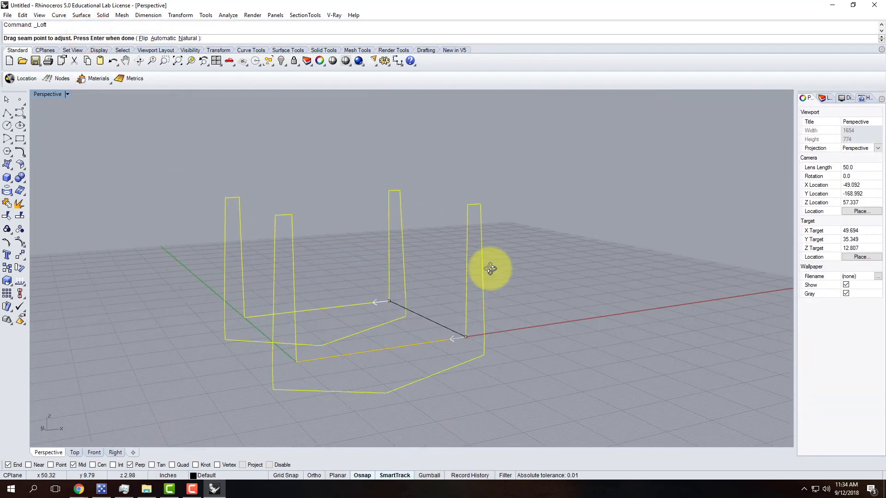
key(Return)
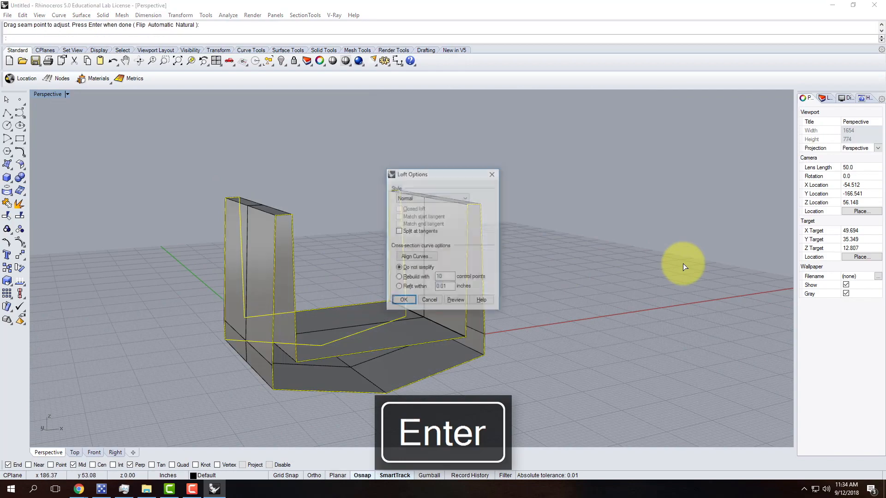
click(403, 301)
right_drag(639, 267, 558, 308)
click(558, 309)
right_drag(631, 328, 508, 323)
click(389, 270)
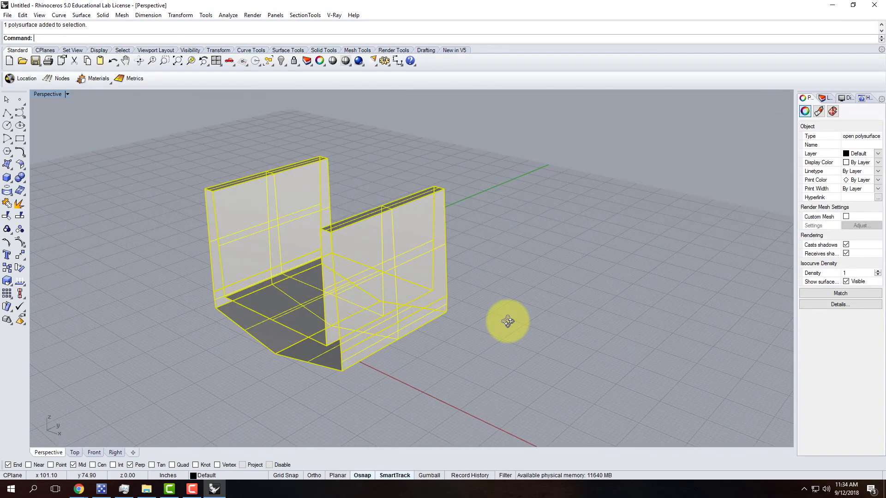
click(540, 283)
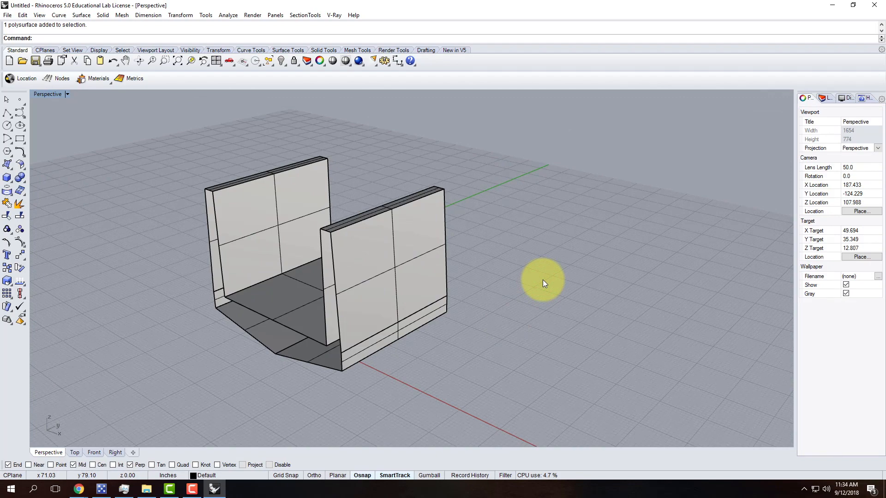
right_drag(365, 289, 362, 291)
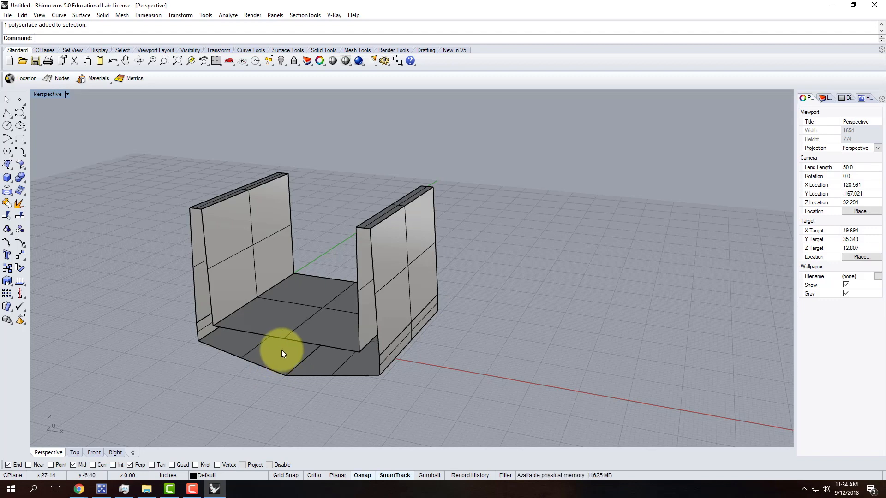
- Draw a horizontal polyline across the left wall's front base, from the inner base corner to the outer wall corner
scroll(197, 332, up, 6)
right_drag(198, 328, 244, 324)
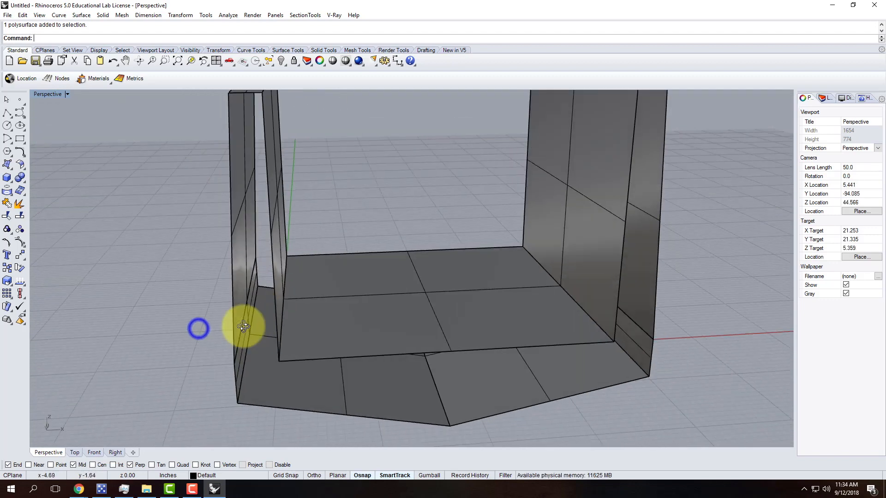
click(17, 114)
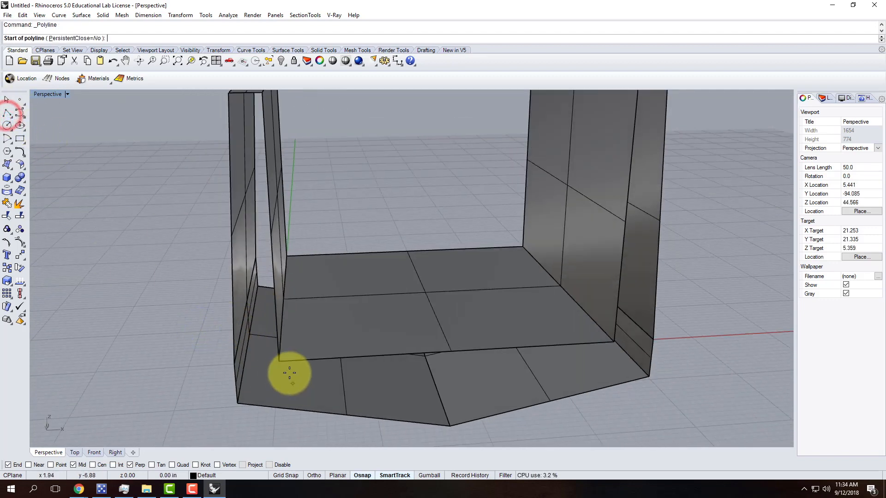
click(280, 361)
click(234, 366)
key(Return)
- Draw a diagonal polyline from the front inner base corner to the lower outer corner beneath the left wall
right_drag(356, 370, 226, 333)
right_click(226, 332)
click(237, 326)
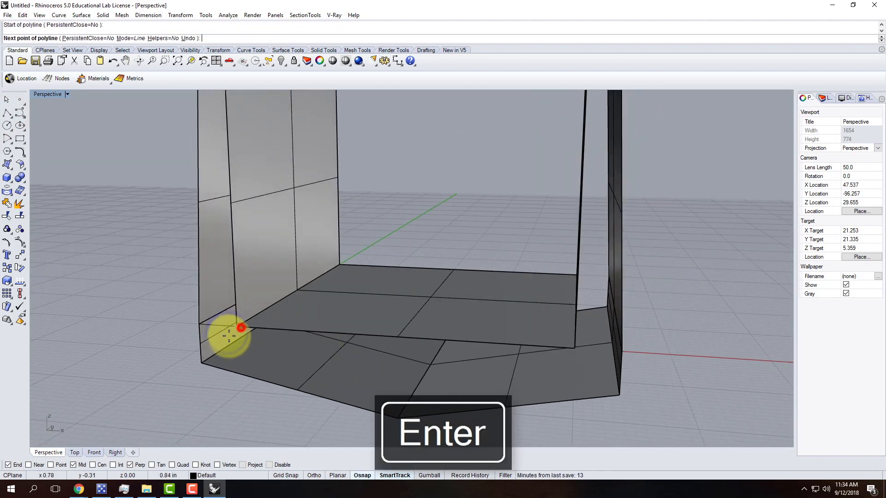
click(203, 362)
key(Return)
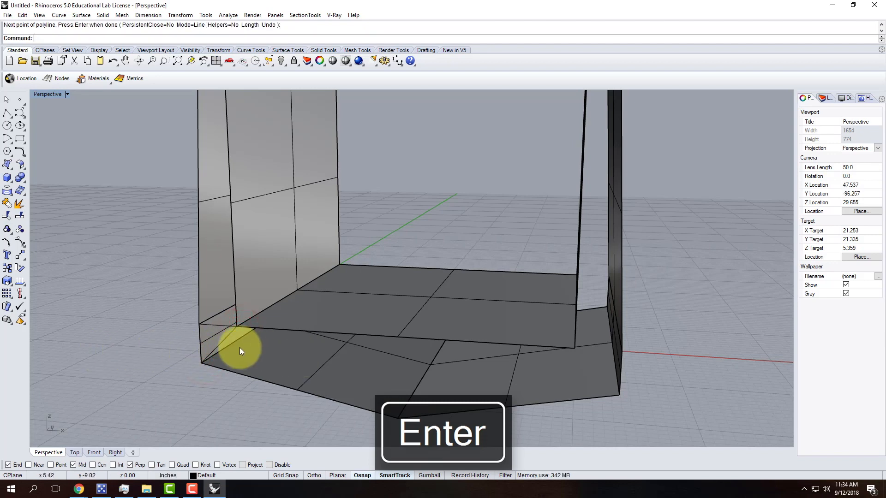
- Delete the diagonal and horizontal lines at the front base of the left wall
click(226, 342)
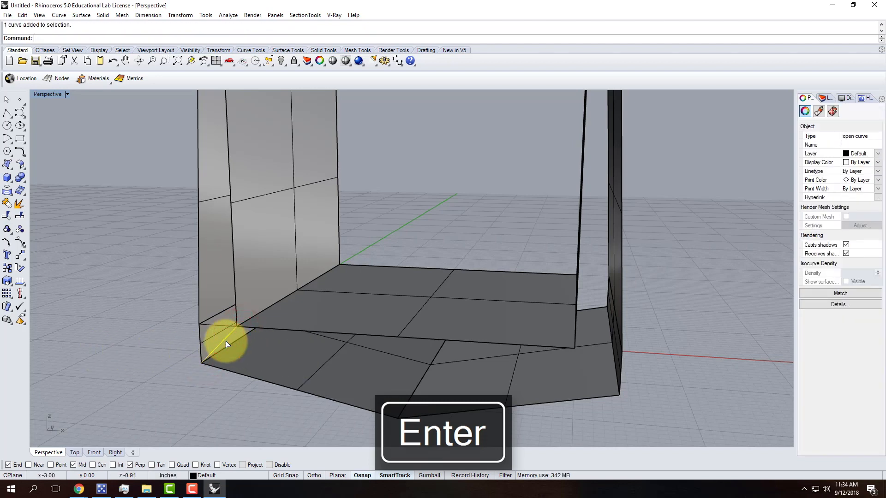
key(Delete)
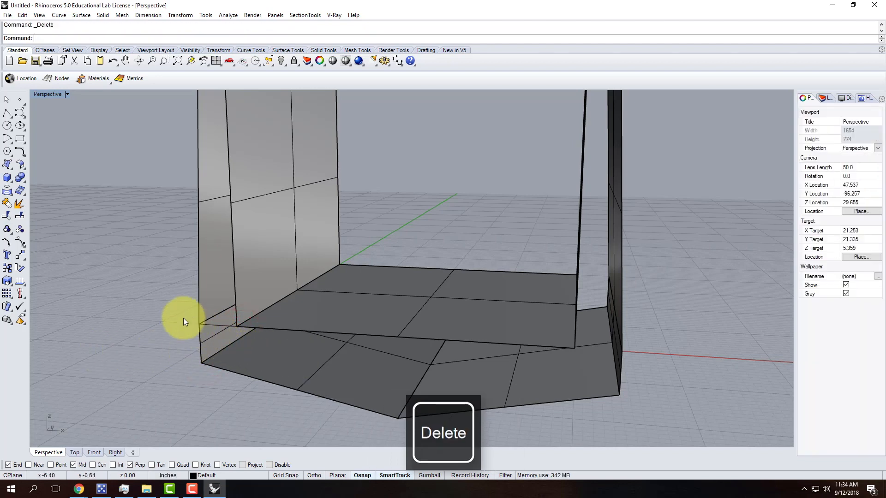
click(219, 325)
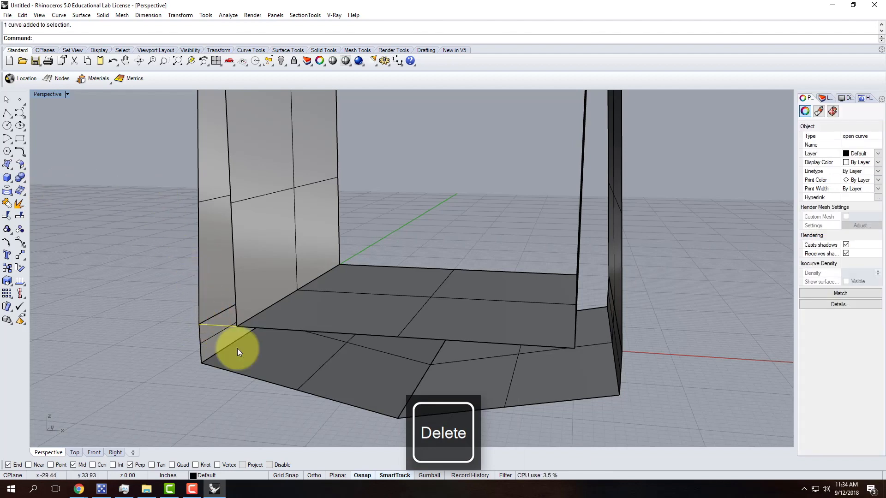
key(Delete)
- Redraw the 6-inch horizontal line and the diagonal from the inner base corner to the left wall's two outer corners
click(6, 113)
click(237, 326)
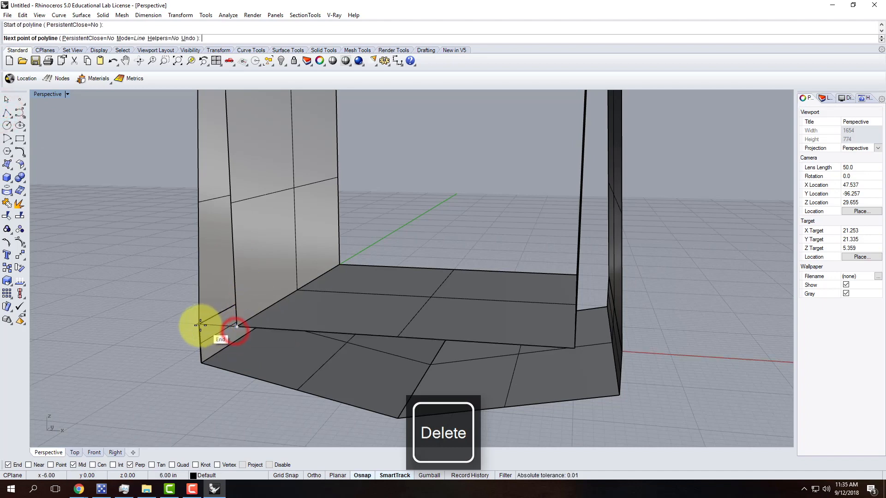
key(Return)
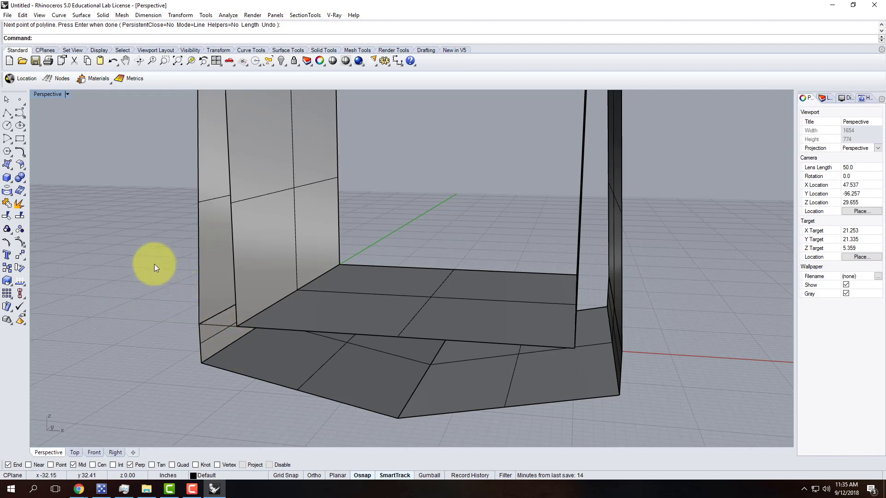
right_click(115, 231)
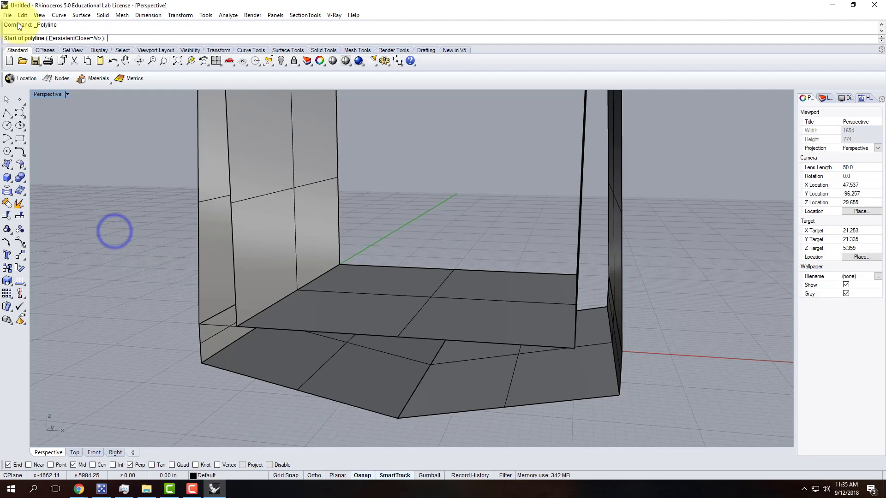
click(204, 360)
key(Return)
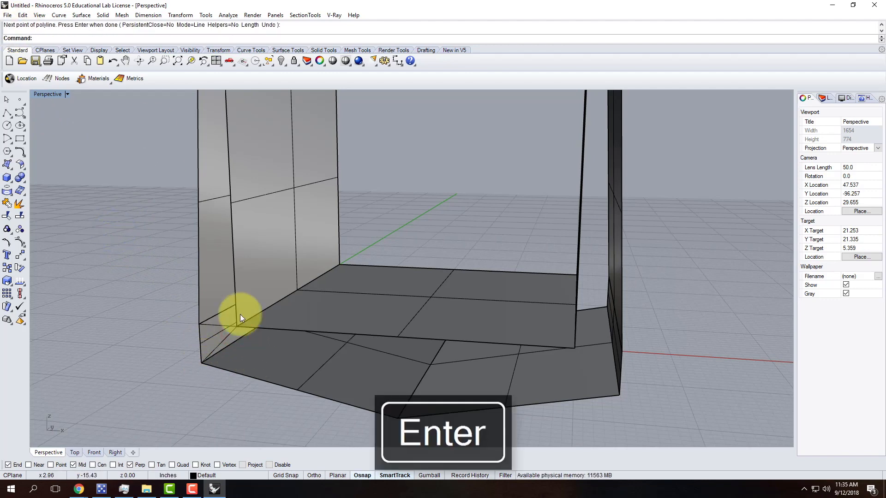
- Explode the front closed profile curve into separate segments
right_drag(141, 351, 158, 379)
scroll(158, 380, down, 3)
scroll(209, 380, up, 2)
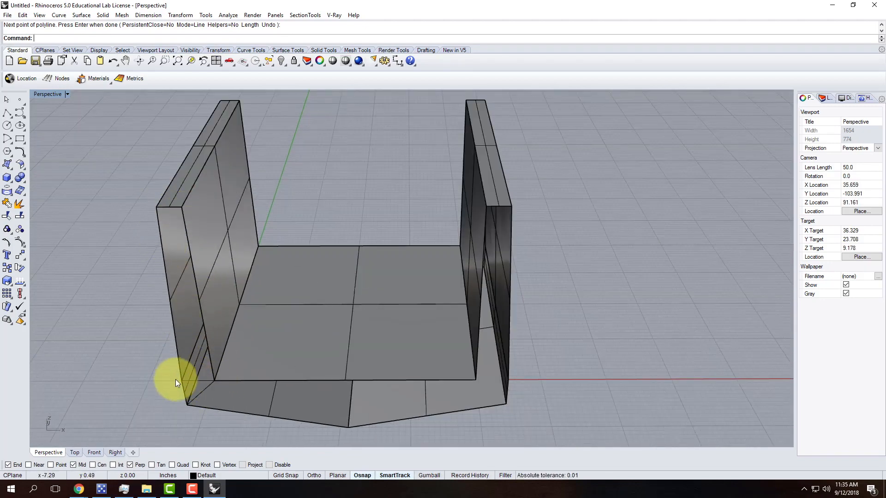
key(Escape)
click(175, 338)
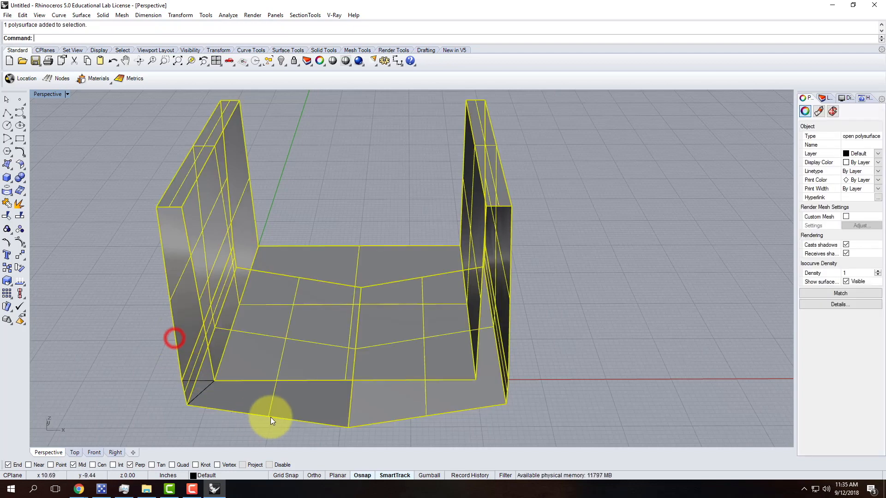
click(75, 300)
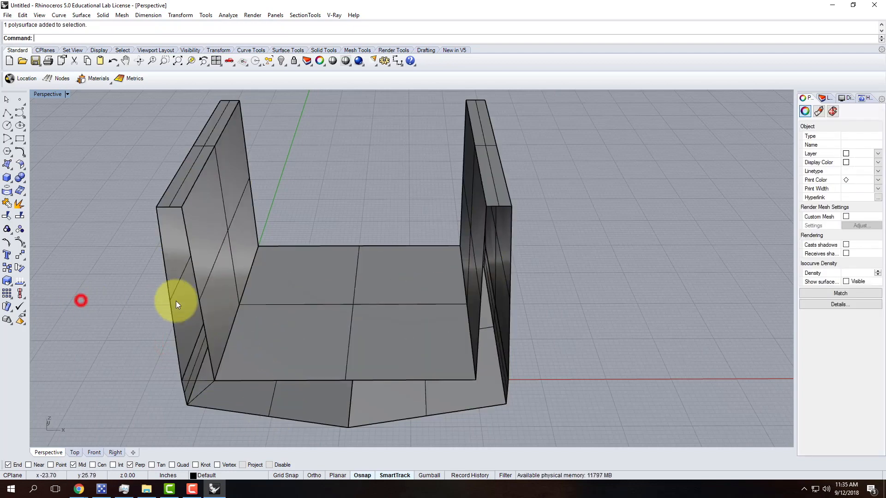
click(174, 314)
click(201, 339)
text(E)
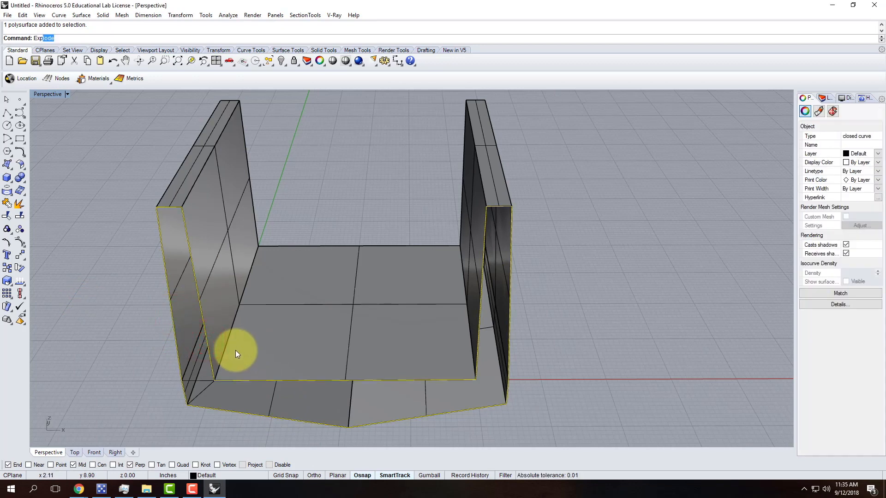
text(xp)
key(Return)
click(138, 348)
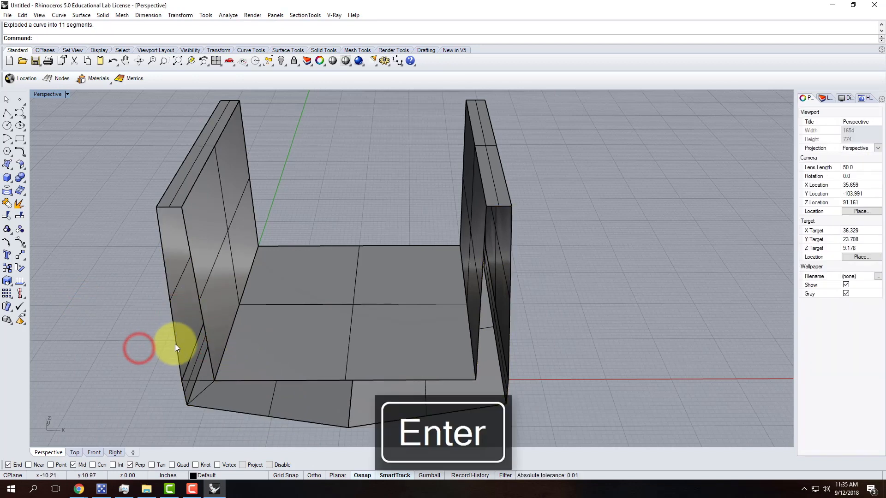
- Join the left wall's front outer, top and inner segments with the horizontal base line into one closed curve
click(177, 345)
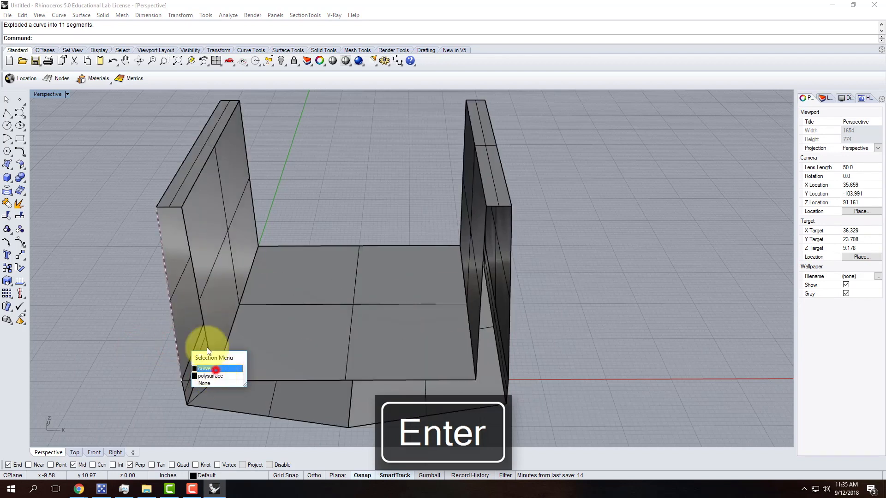
click(213, 369)
shift+click(167, 207)
click(198, 234)
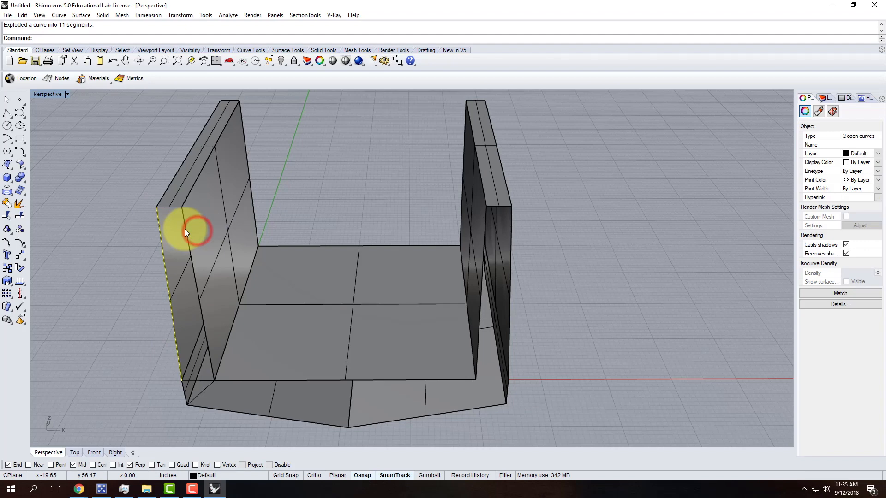
shift+click(184, 230)
click(216, 253)
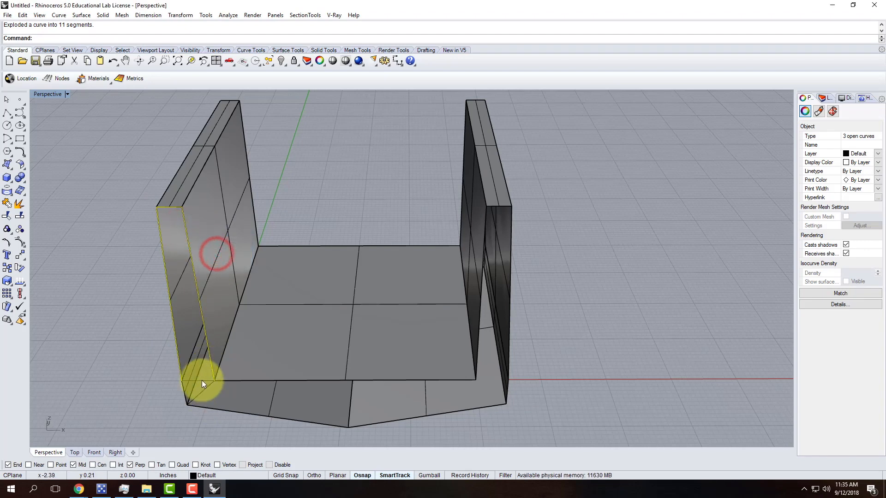
shift+click(201, 381)
text(join)
key(Return)
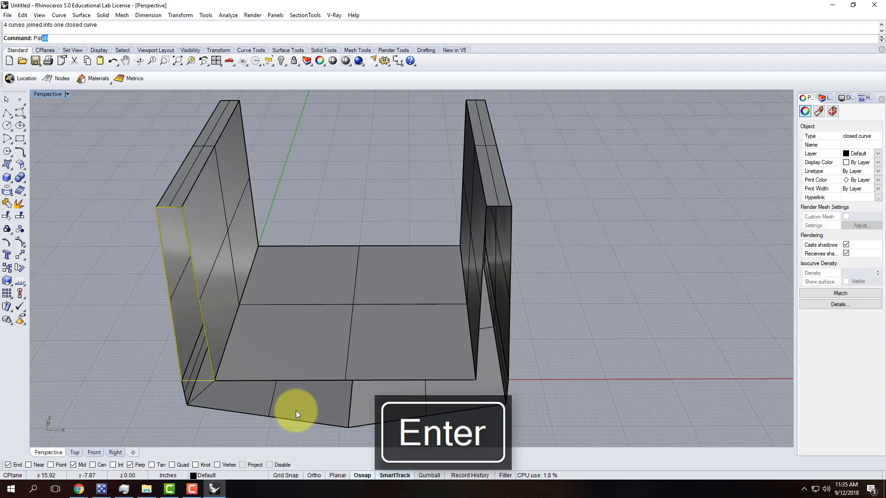
- Patch the left wall's closed front outline with 2 U spans and 2 V spans
key(Return)
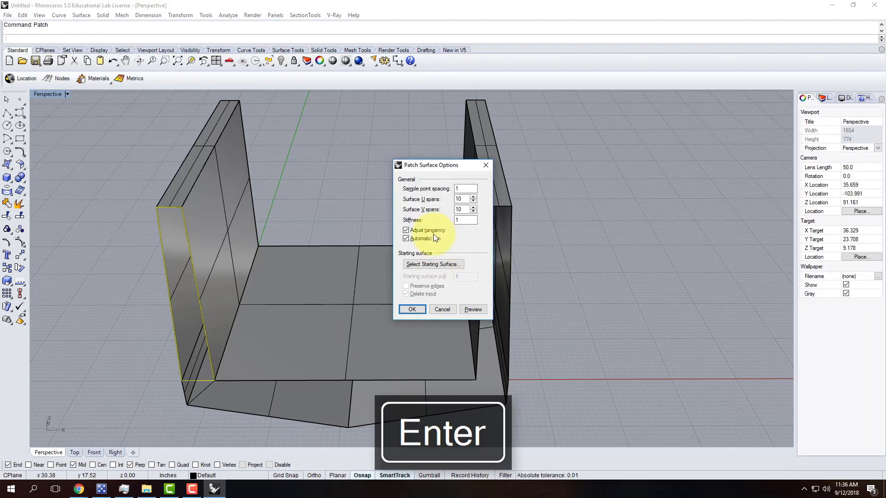
double_click(462, 199)
text(2)
key(Tab)
text(2)
click(414, 308)
click(108, 290)
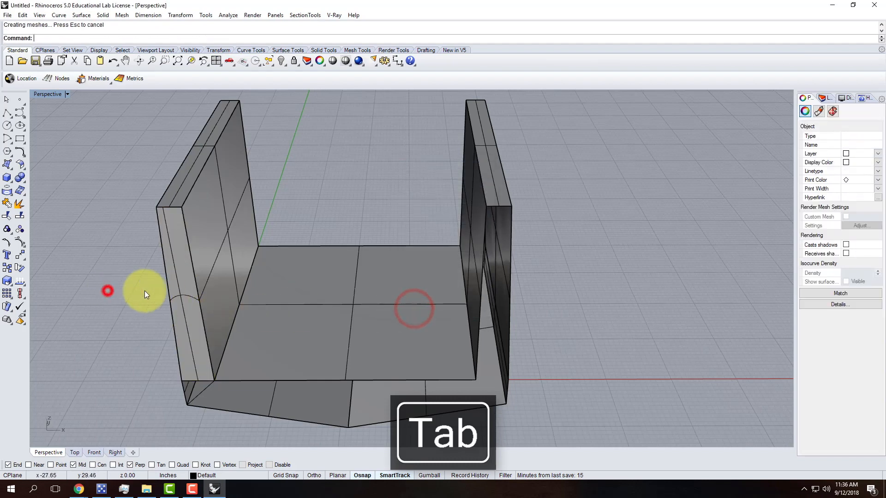
- Replace the patch with a surface from corner points on the four corners of the left wall's front end
click(186, 311)
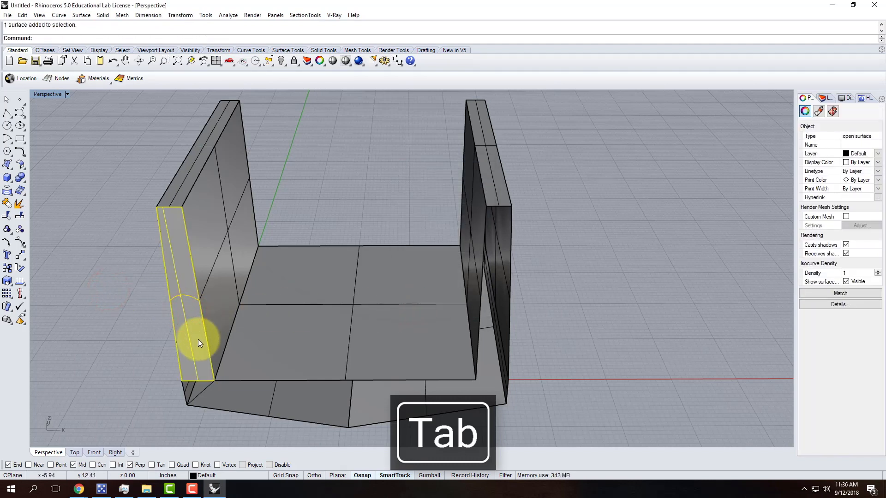
key(Delete)
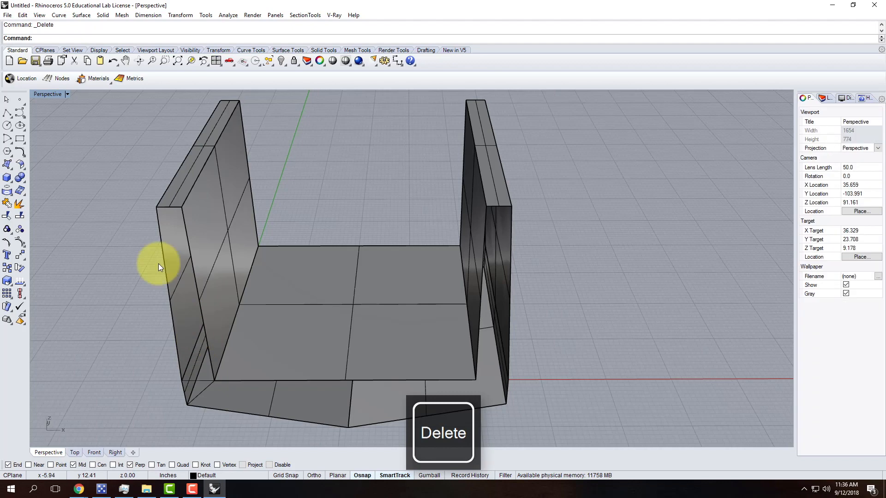
click(7, 165)
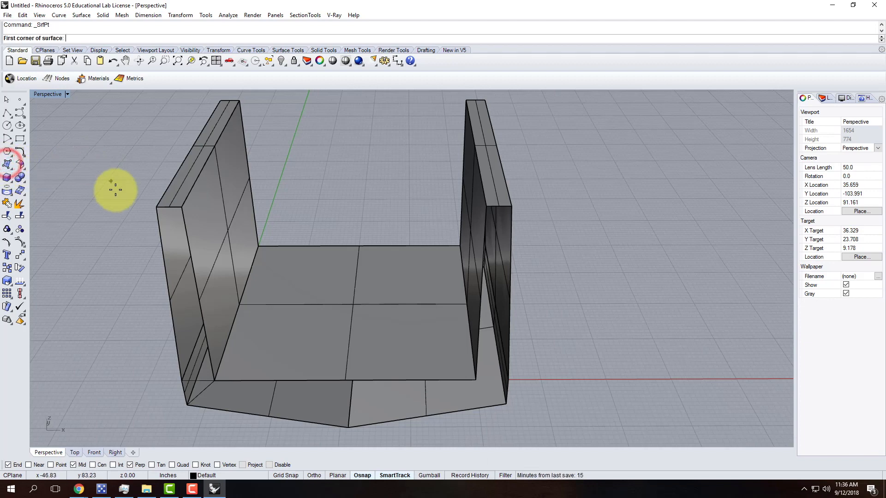
click(150, 205)
click(182, 206)
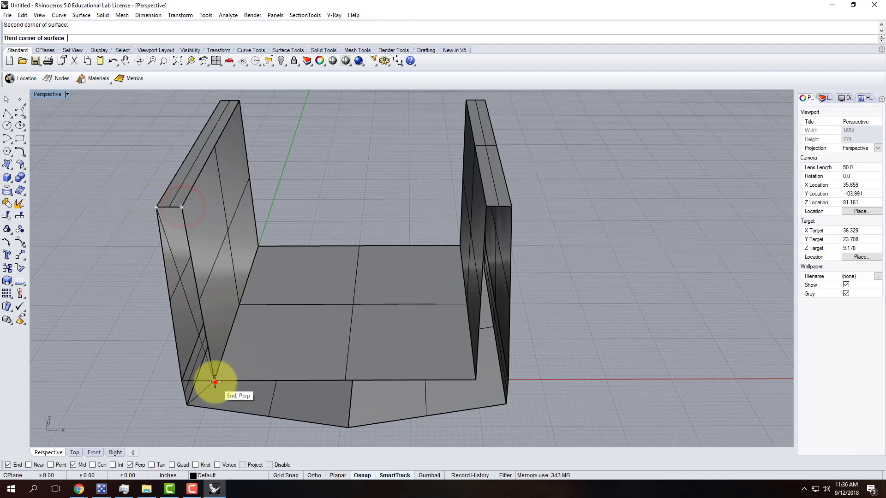
click(215, 382)
click(182, 381)
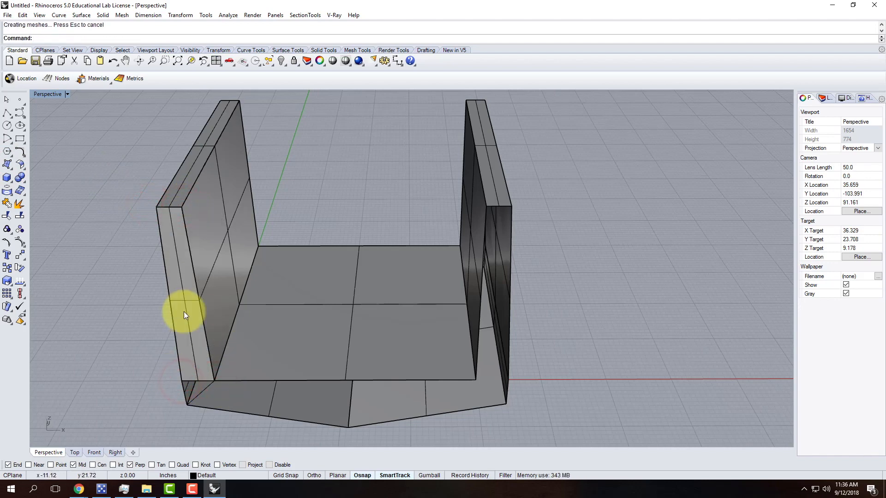
- Create a three-corner surface filling the triangle between the horizontal base line and the lower outer corner, and select it
scroll(174, 339, down, 2)
scroll(154, 321, up, 5)
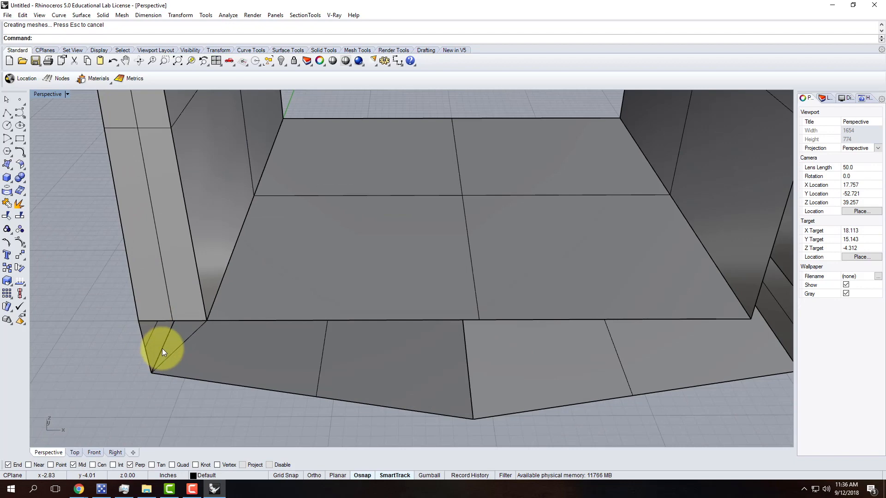
click(7, 162)
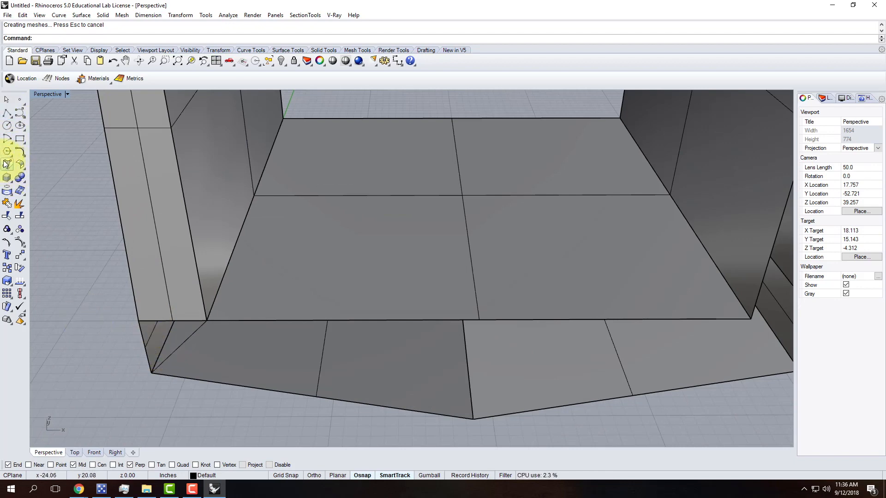
click(141, 321)
click(207, 321)
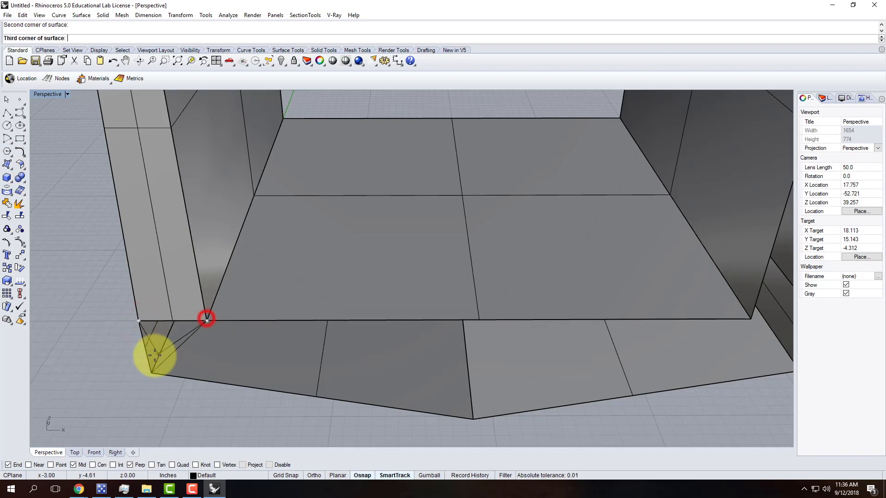
click(152, 371)
key(Return)
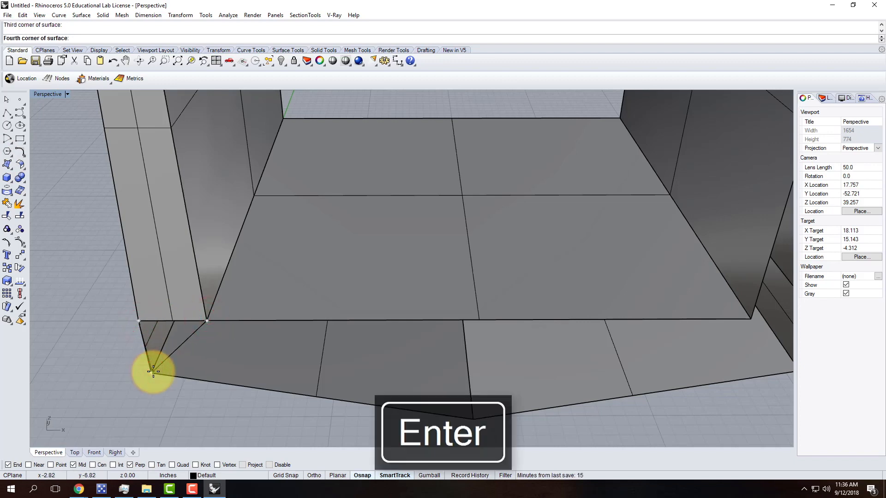
click(167, 338)
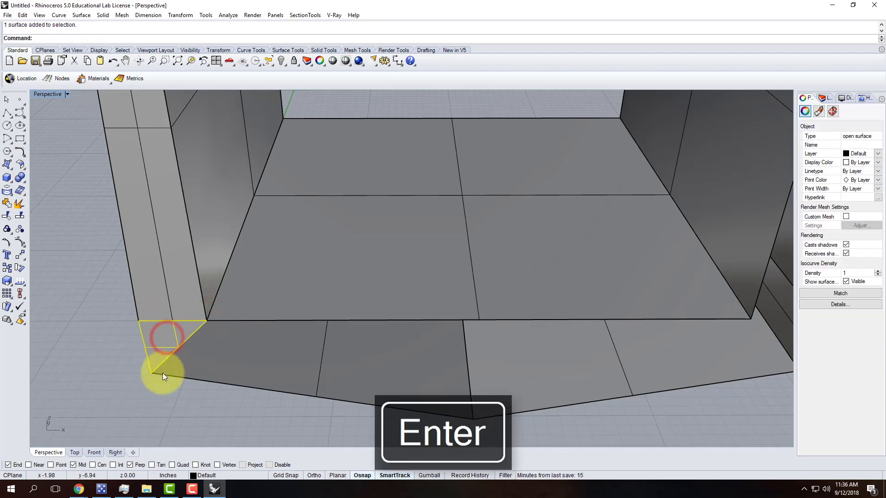
- Create a four-corner surface on the base's front left half, from the inner corner and floor midpoint to the bottom apex and lower outer corner
key(Return)
click(207, 321)
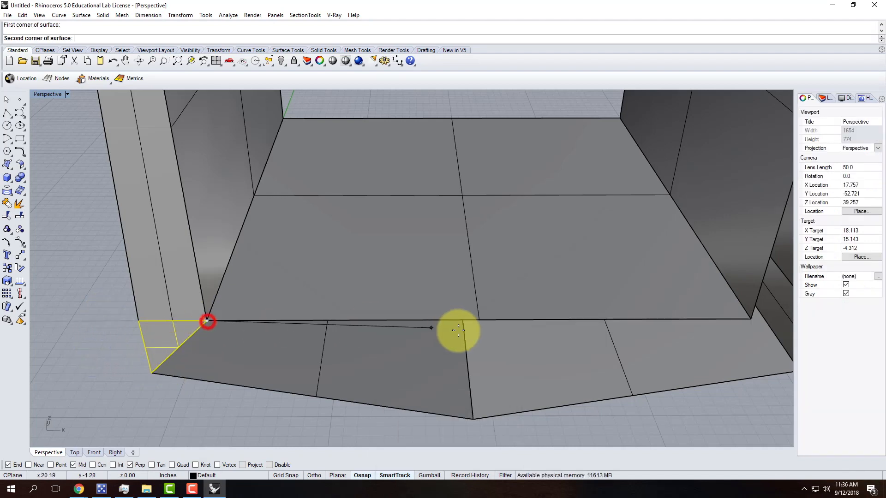
click(479, 317)
click(473, 419)
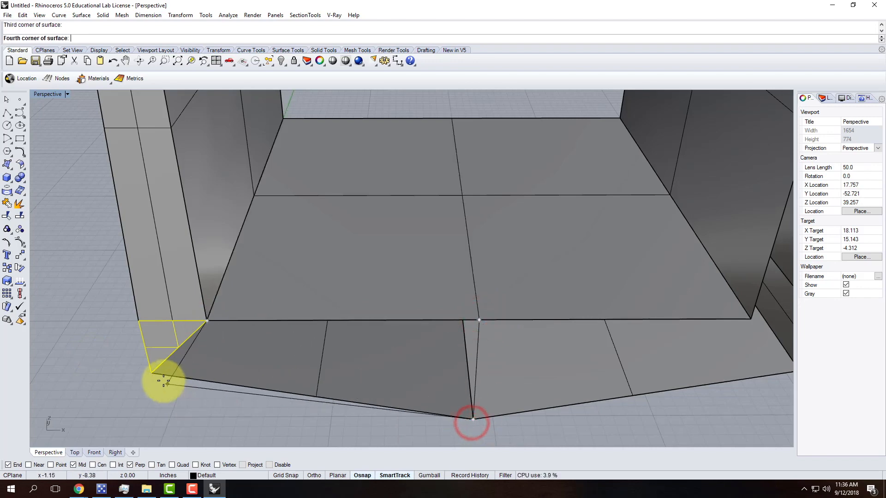
click(150, 374)
scroll(90, 327, down, 5)
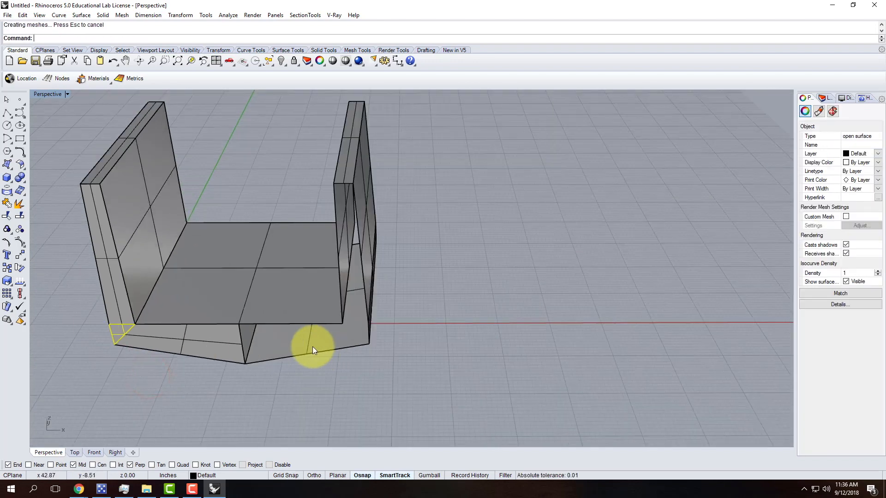
- Create a four-corner surface on the base's front right half, from the floor midpoint and inner corner to the lower outer corner and bottom apex
scroll(312, 347, up, 4)
right_click(219, 332)
click(196, 314)
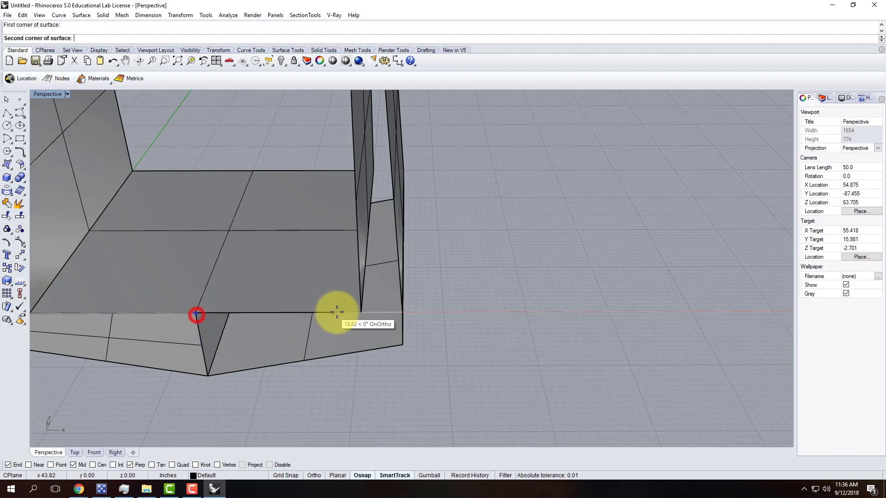
click(361, 313)
click(403, 345)
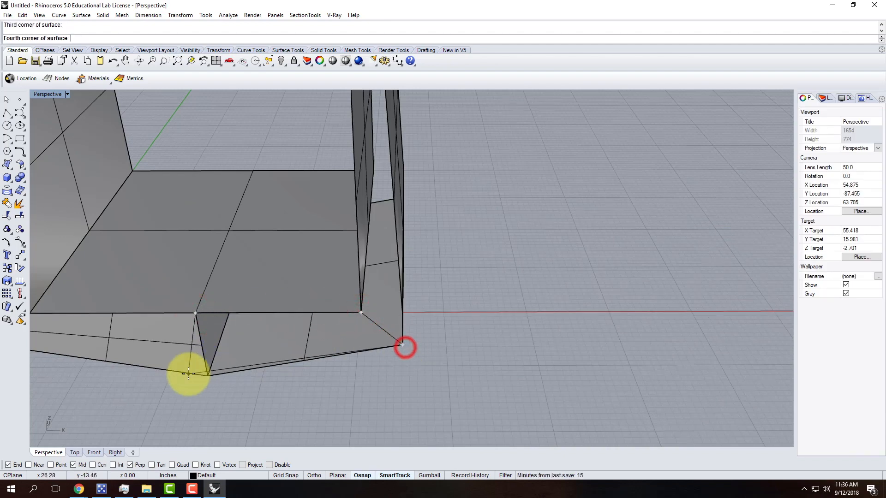
click(209, 374)
- Create a three-corner surface filling the front triangle below the right wall, between its inner, outer and lower outer corners
right_click(363, 307)
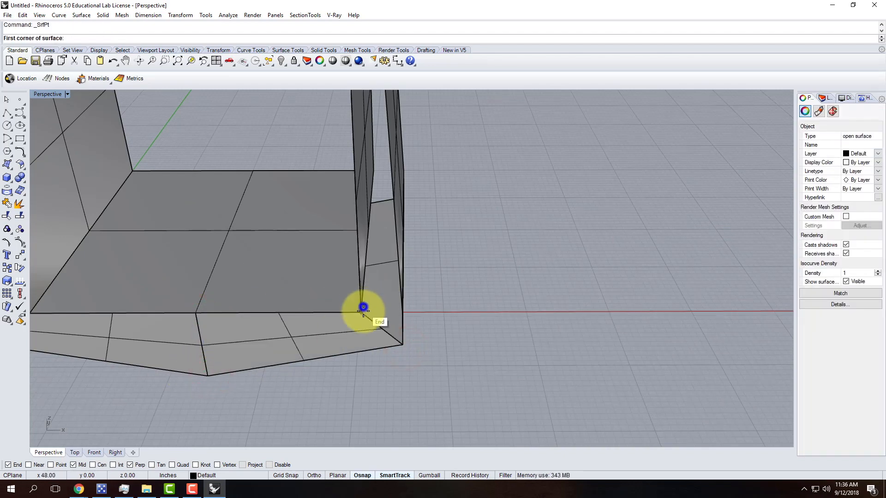
click(362, 313)
click(402, 312)
click(402, 344)
key(Return)
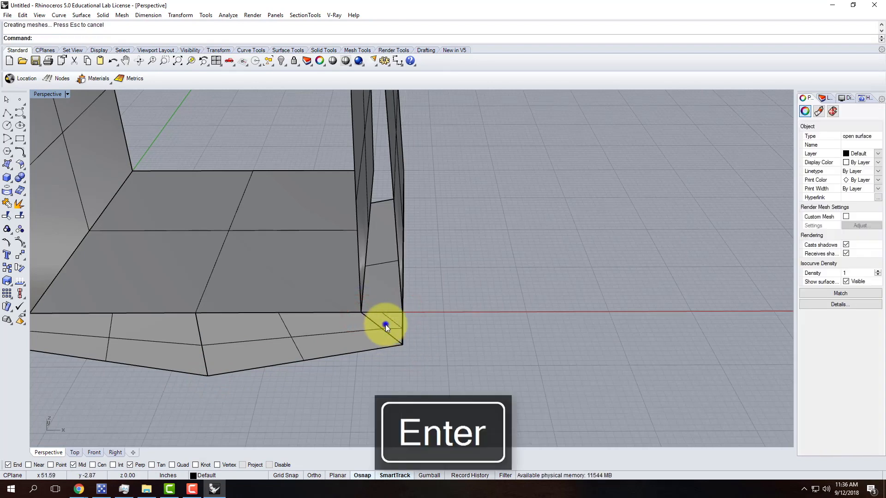
- Create a four-corner surface over the front end of the right wall, from its two bottom corners to its two top corners
right_click(386, 325)
click(361, 313)
click(403, 313)
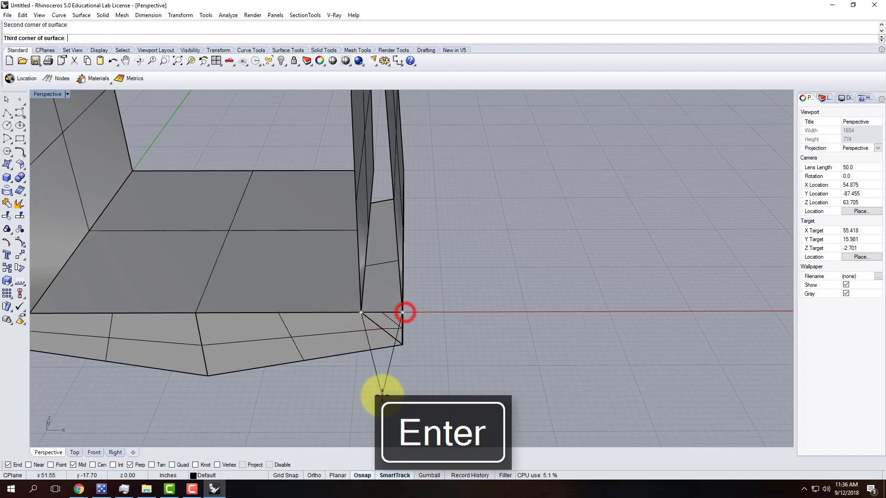
scroll(382, 395, down, 6)
scroll(376, 227, up, 4)
click(390, 261)
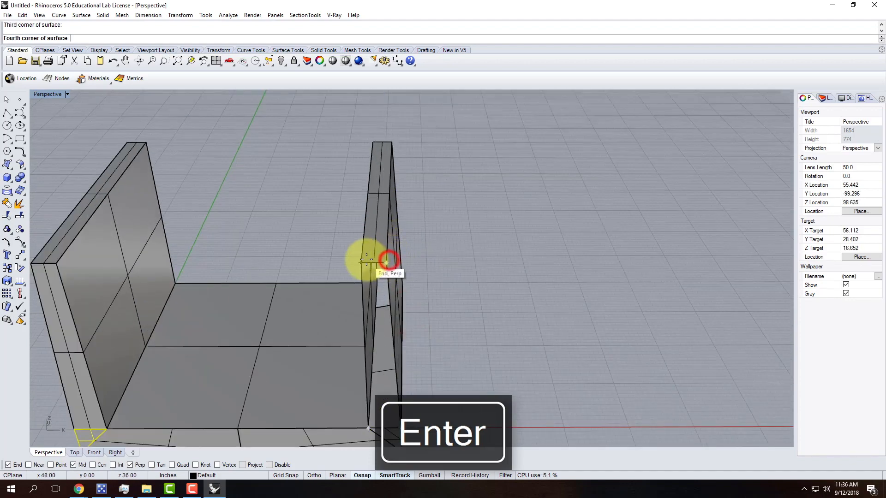
click(366, 259)
scroll(431, 226, down, 5)
right_drag(466, 282, 397, 284)
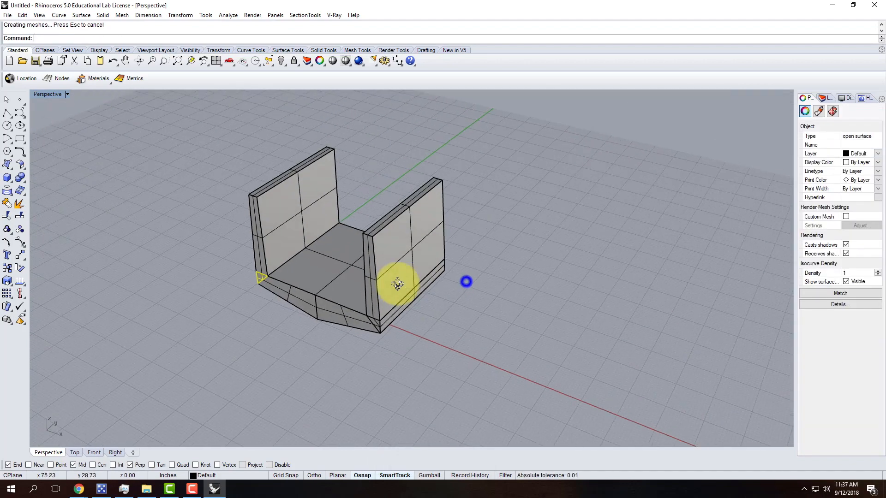
scroll(305, 288, up, 5)
click(280, 271)
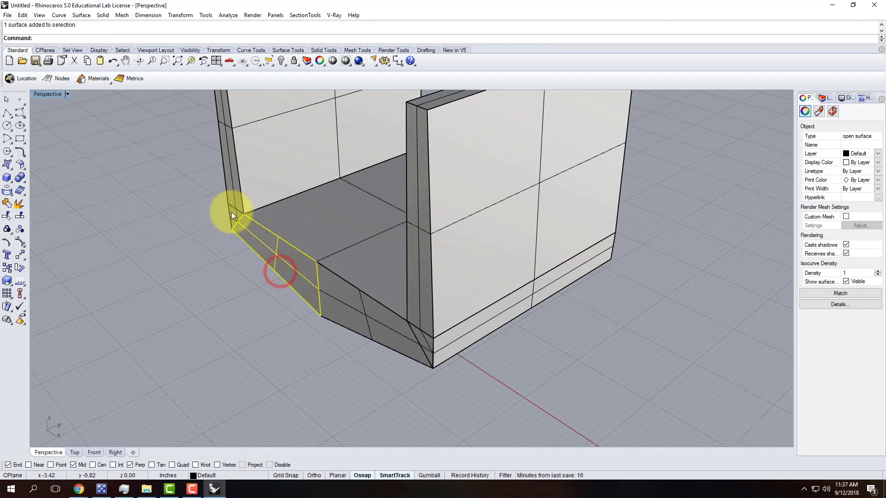
click(231, 208)
click(268, 245)
click(343, 279)
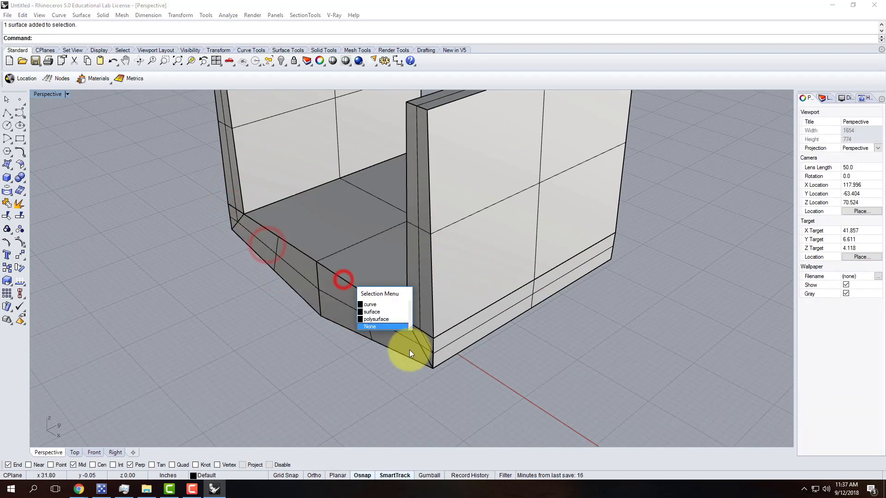
key(Escape)
- Select all six surfaces closing the front end and copy them to the clipboard
right_drag(607, 330, 583, 302)
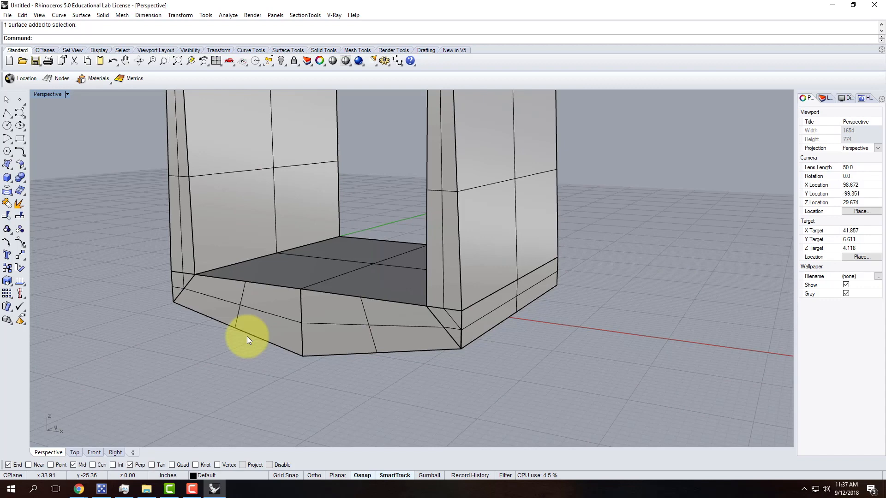
click(205, 290)
shift+click(182, 254)
shift+click(350, 325)
shift+click(447, 318)
shift+click(449, 297)
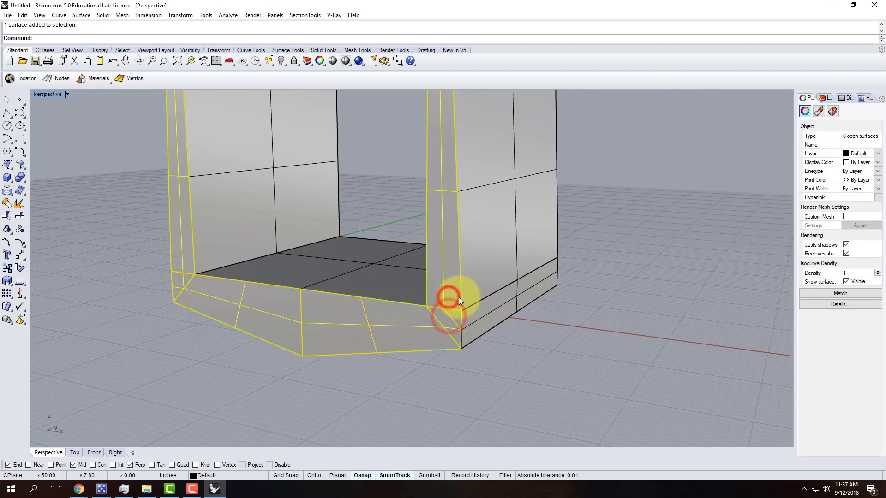
click(23, 15)
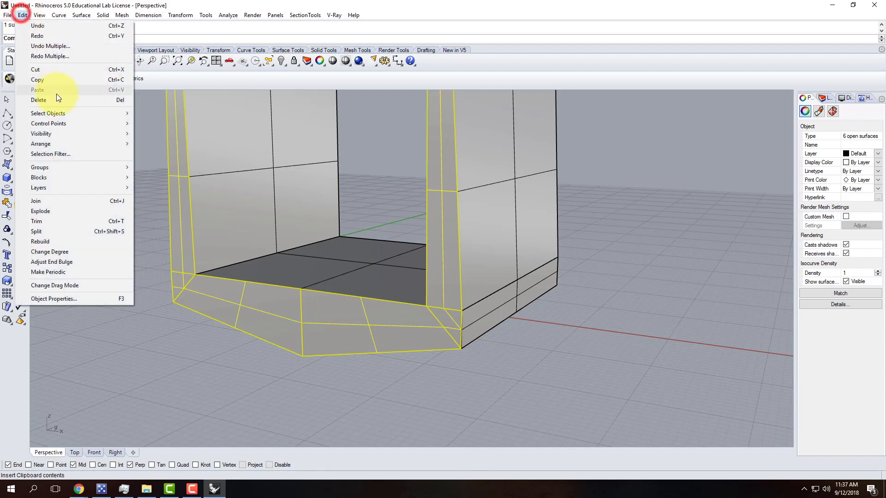
click(53, 79)
- Copy the six selected surfaces from the right side's lower front corner to the matching lower corner at the rear end
right_drag(547, 307, 439, 352)
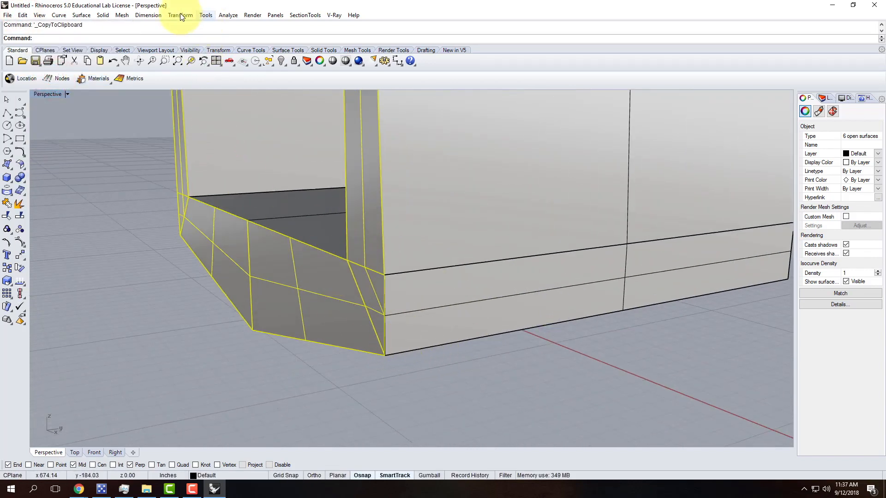
click(148, 15)
mouse_move(180, 16)
click(190, 36)
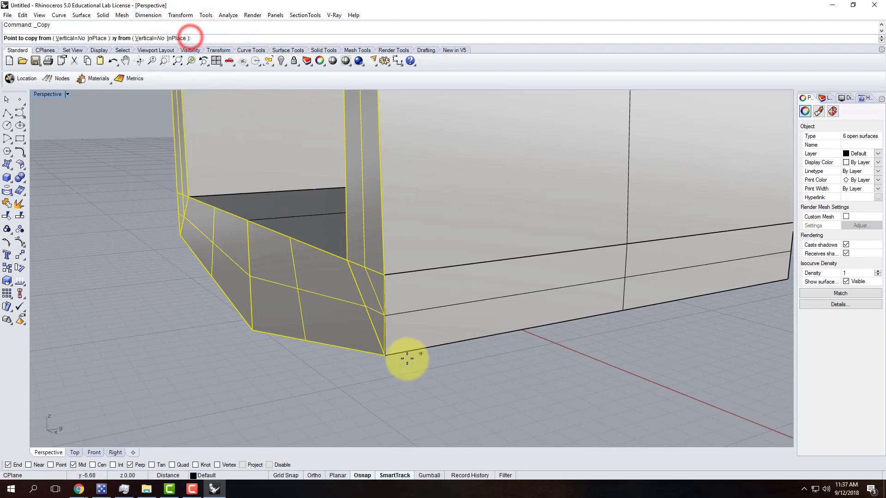
click(385, 356)
right_drag(241, 355, 459, 291)
click(458, 291)
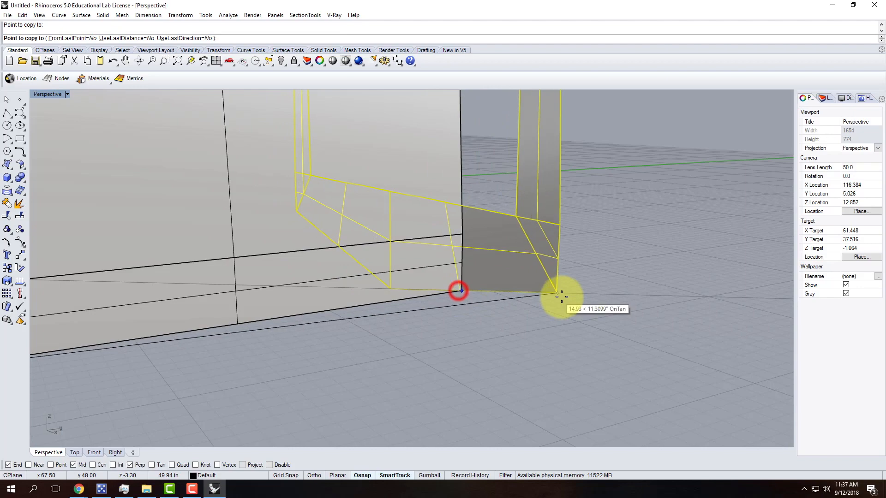
key(Escape)
- Delete the copied triangular surface below the right wall's rear end
right_drag(645, 354, 364, 339)
scroll(294, 346, down, 5)
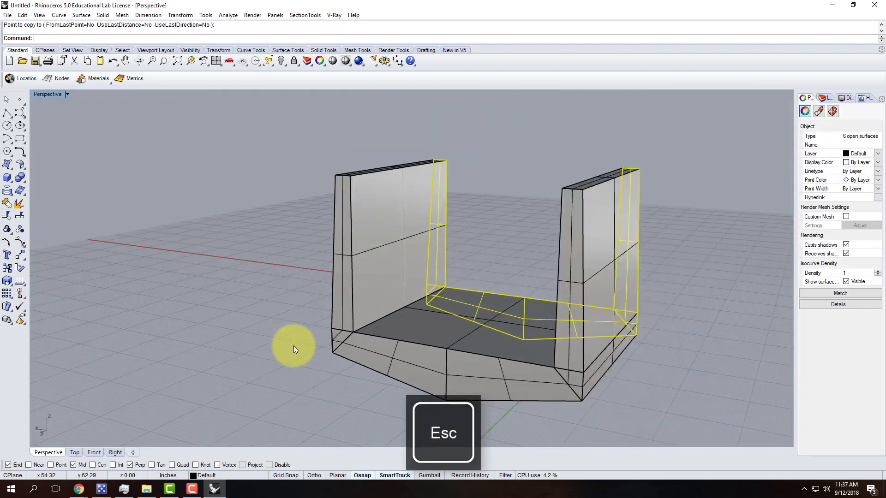
scroll(473, 378, up, 4)
click(208, 295)
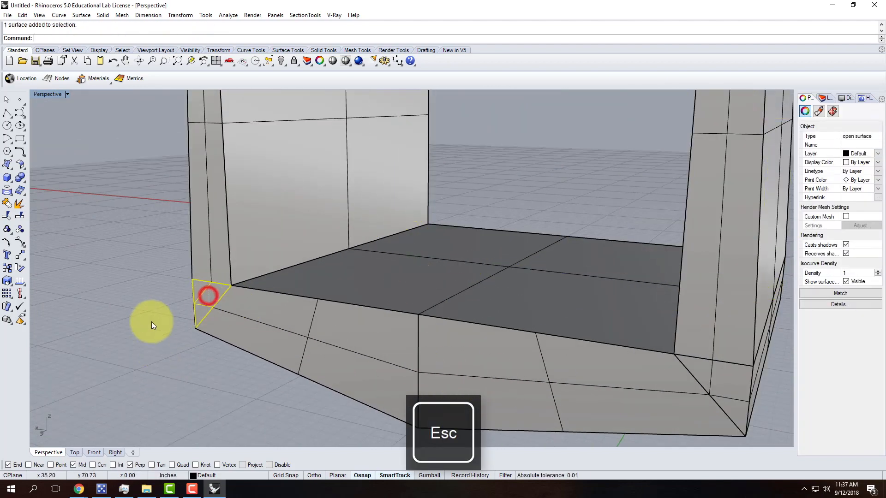
scroll(182, 318, up, 8)
right_drag(237, 340, 279, 344)
scroll(417, 394, up, 4)
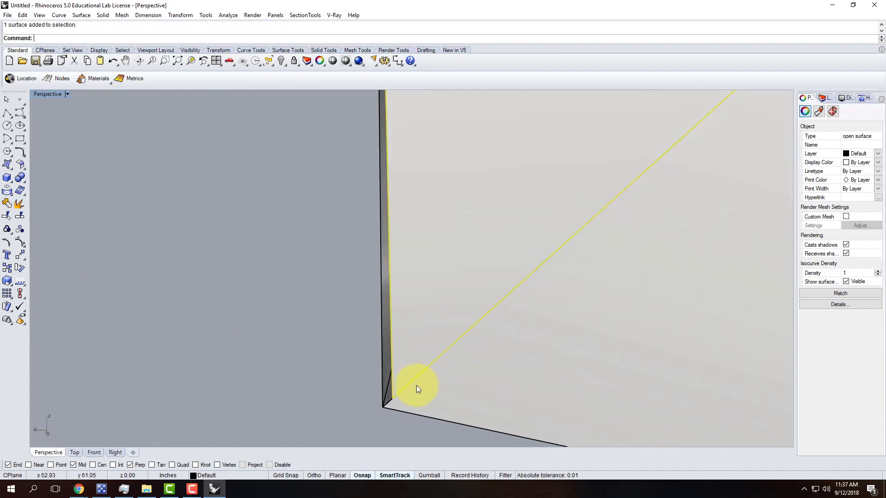
key(Delete)
- Create a three-corner surface filling the open triangle below the right wall's rear end
right_drag(396, 397, 604, 362)
click(7, 165)
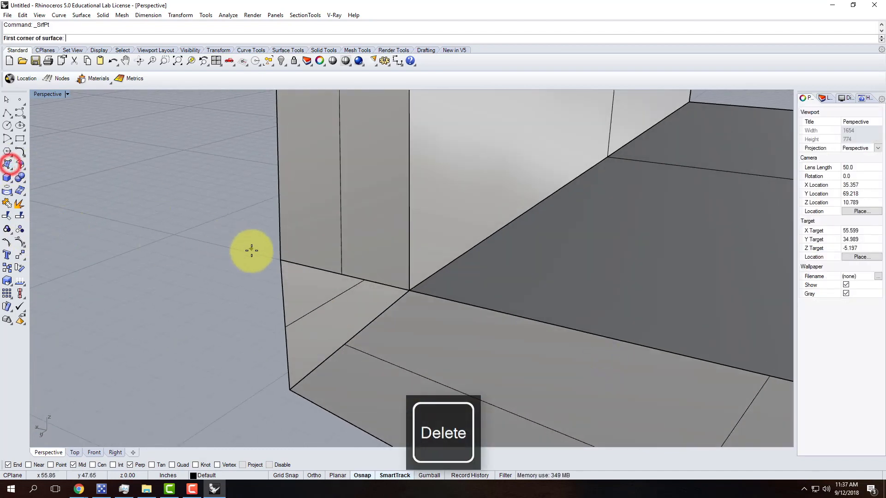
click(279, 261)
click(409, 290)
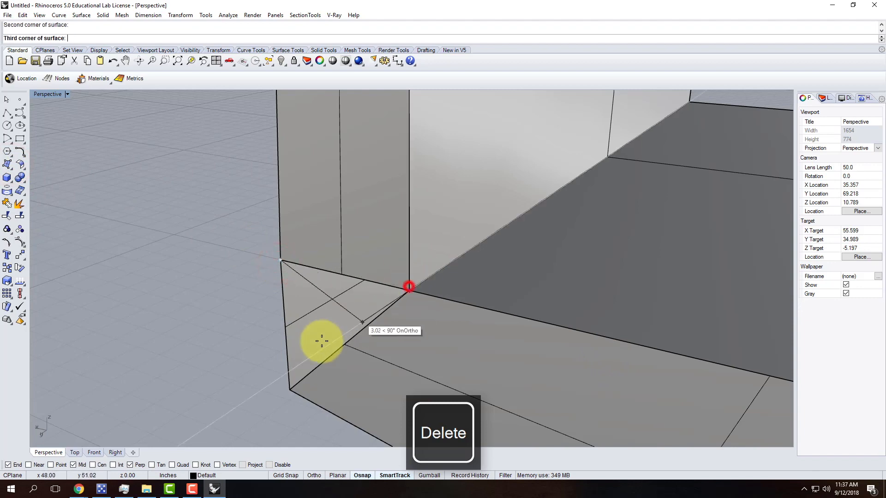
click(289, 389)
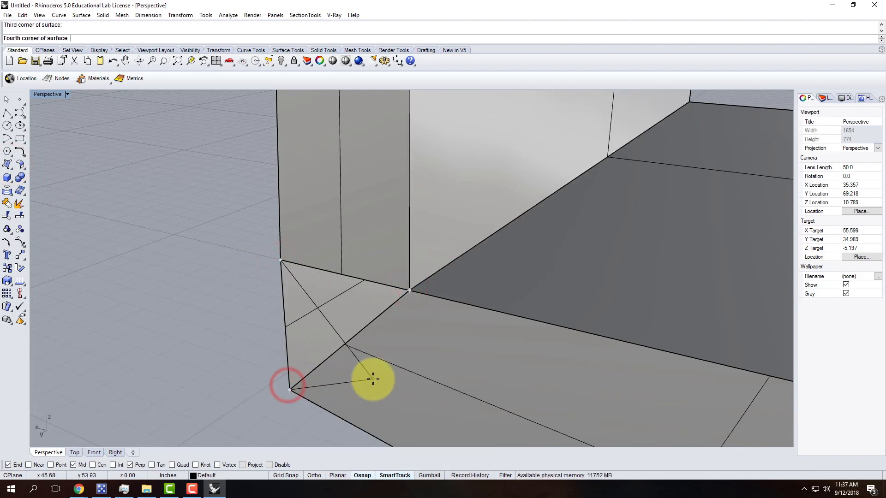
key(Return)
- Delete the triangular surface below the right wall's front end
right_drag(307, 347, 520, 340)
scroll(519, 341, up, 7)
scroll(372, 351, down, 5)
scroll(373, 349, up, 6)
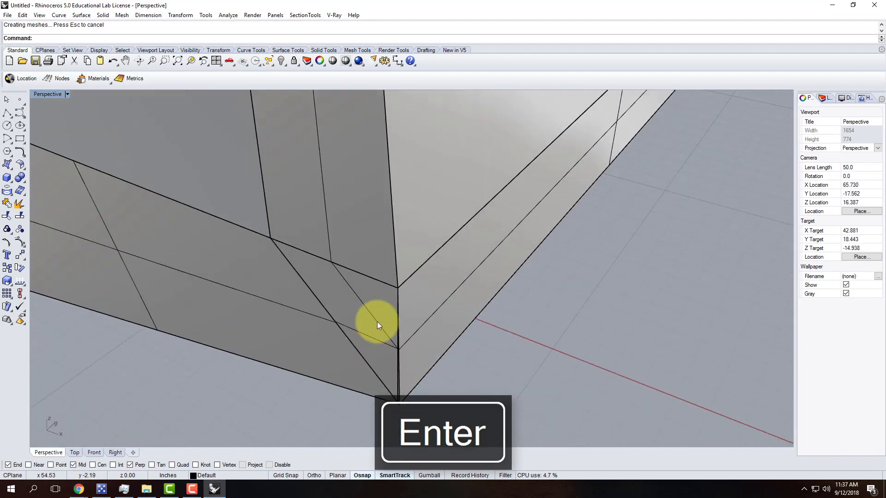
click(377, 322)
key(Delete)
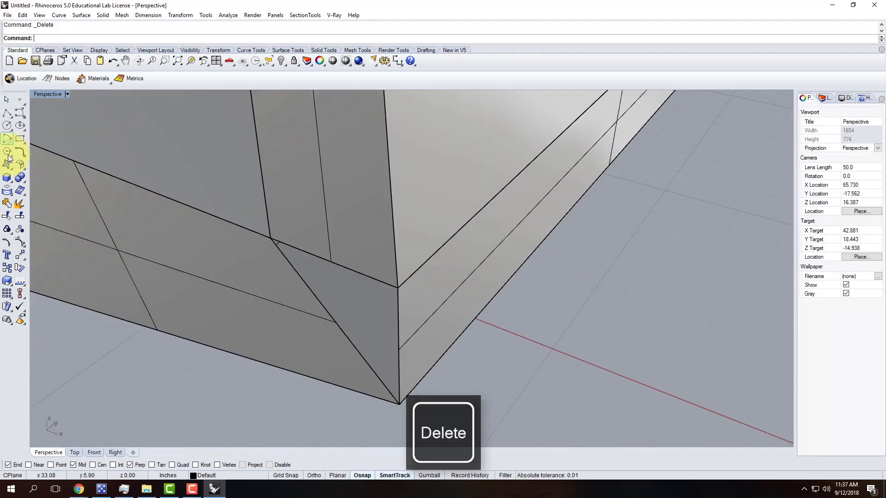
- Recreate the front triangle below the right wall as a three-corner surface snapped to its inner, outer and lower corners
click(8, 164)
click(271, 238)
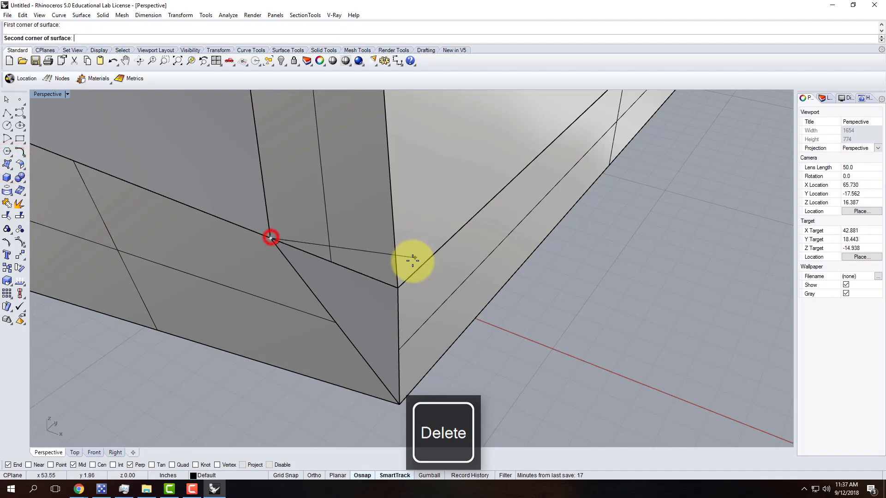
click(398, 287)
click(399, 403)
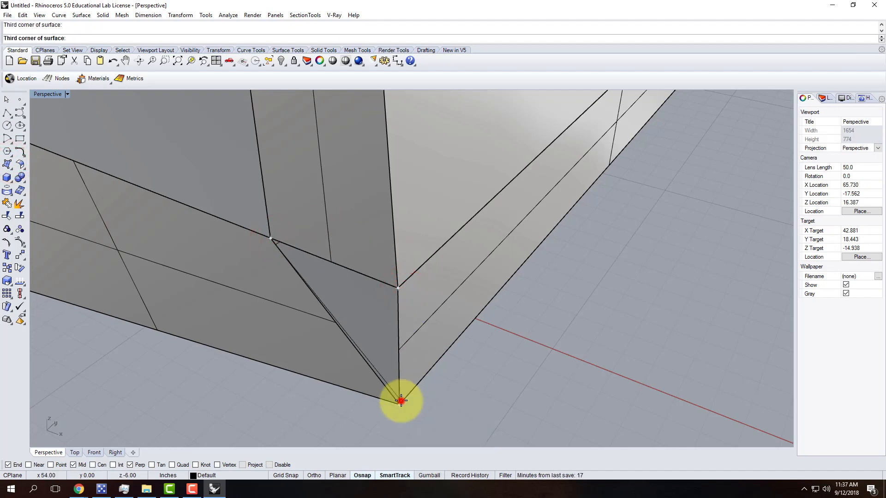
key(Return)
- Examine the closed ends, corners and wall tops of the model from all sides
right_drag(483, 322, 387, 253)
scroll(477, 226, up, 8)
scroll(293, 276, down, 10)
scroll(409, 243, up, 8)
right_drag(676, 250, 539, 260)
scroll(378, 271, down, 12)
scroll(538, 232, up, 7)
right_drag(660, 230, 579, 234)
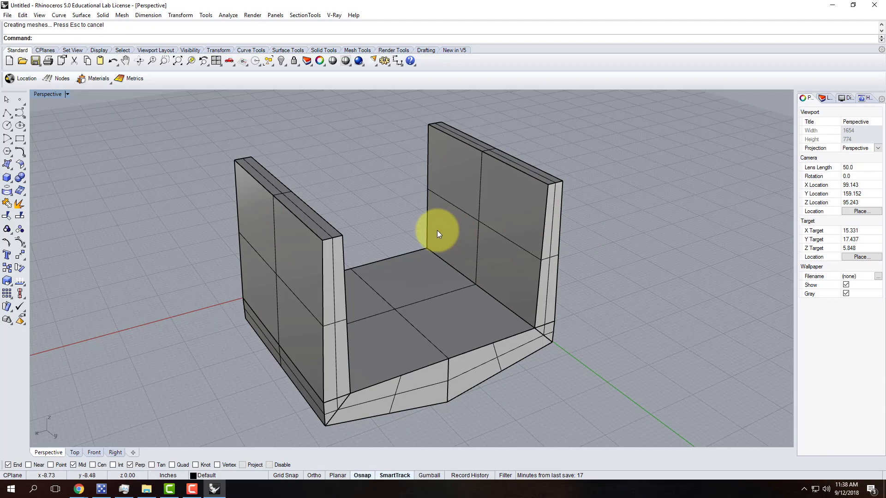
scroll(483, 217, up, 2)
right_drag(630, 226, 556, 231)
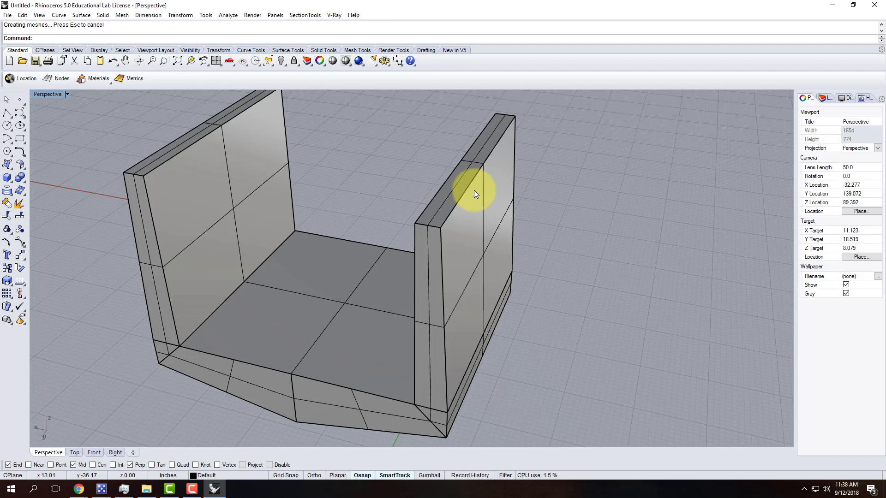
scroll(468, 173, up, 3)
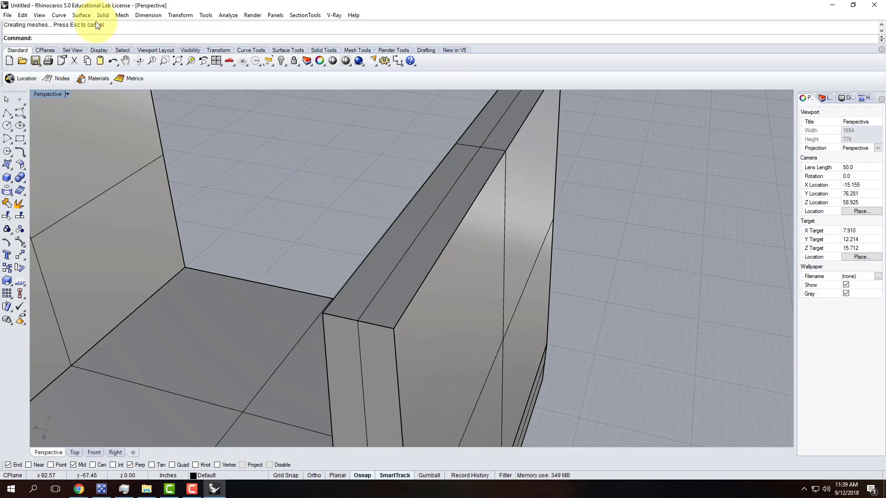
- Chamfer the edge between the right wall's top and outer side surfaces, with both chamfer distances set to 0.5
click(59, 16)
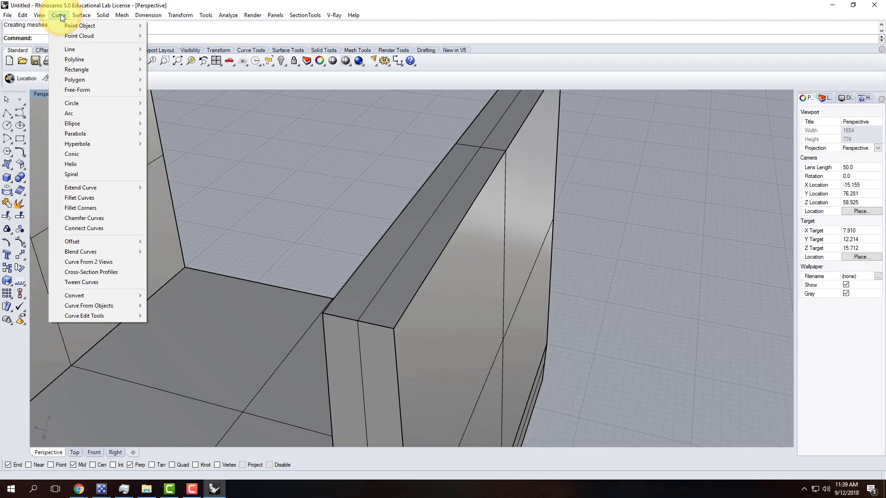
mouse_move(85, 17)
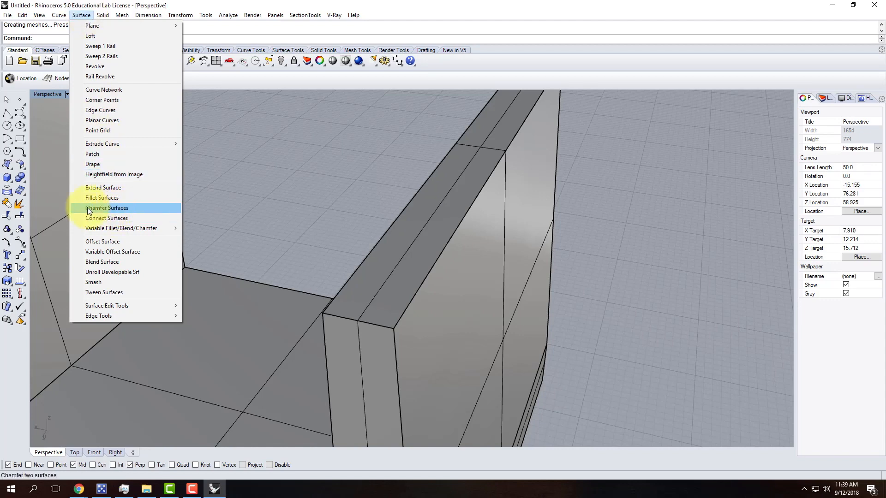
click(118, 211)
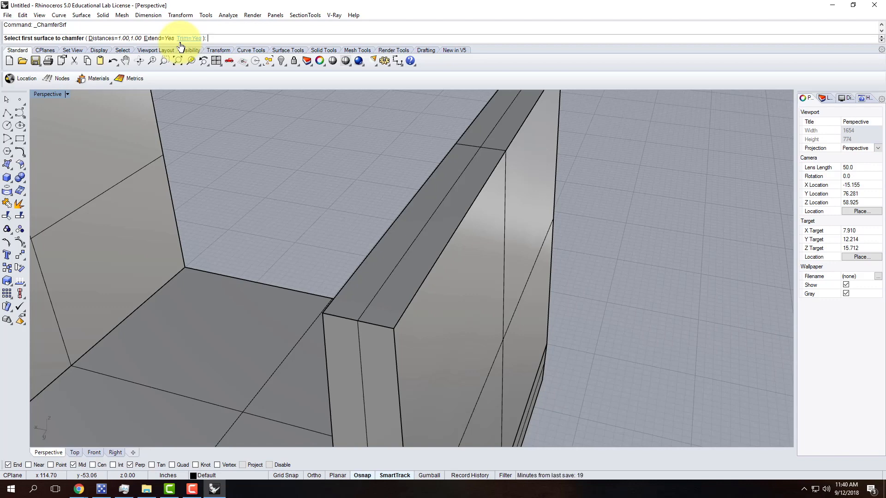
click(125, 39)
text(0.5)
key(Return)
text(0.5)
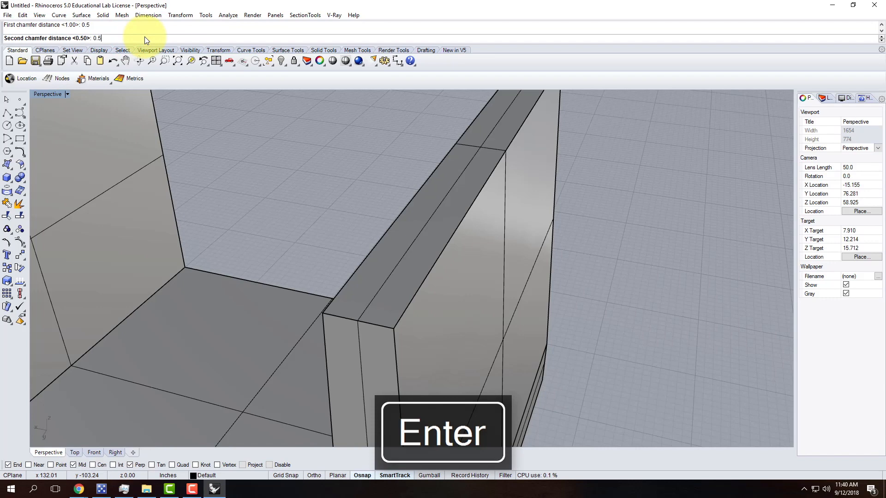
key(Return)
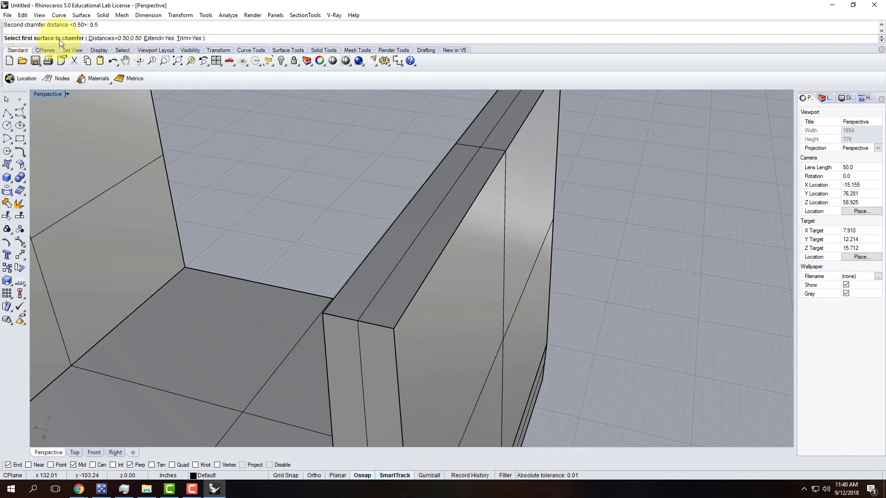
scroll(339, 141, down, 8)
right_drag(144, 219, 270, 216)
scroll(301, 306, up, 6)
click(287, 206)
click(250, 249)
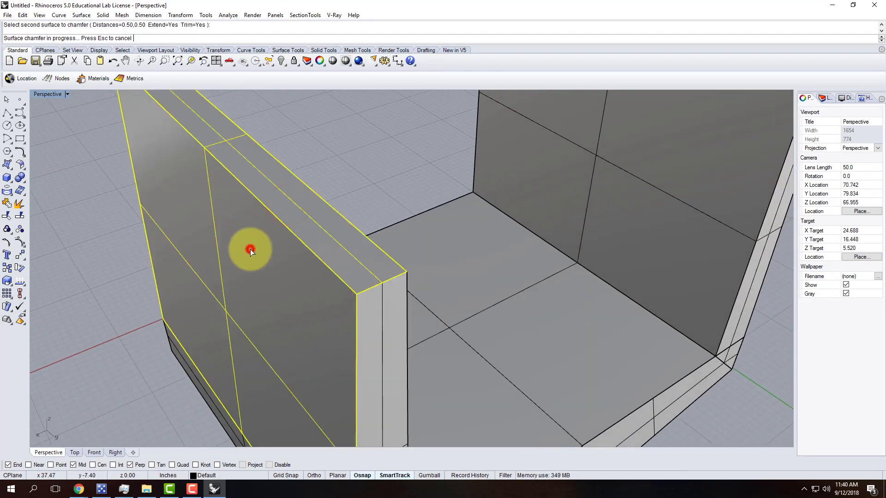
right_drag(390, 206, 287, 188)
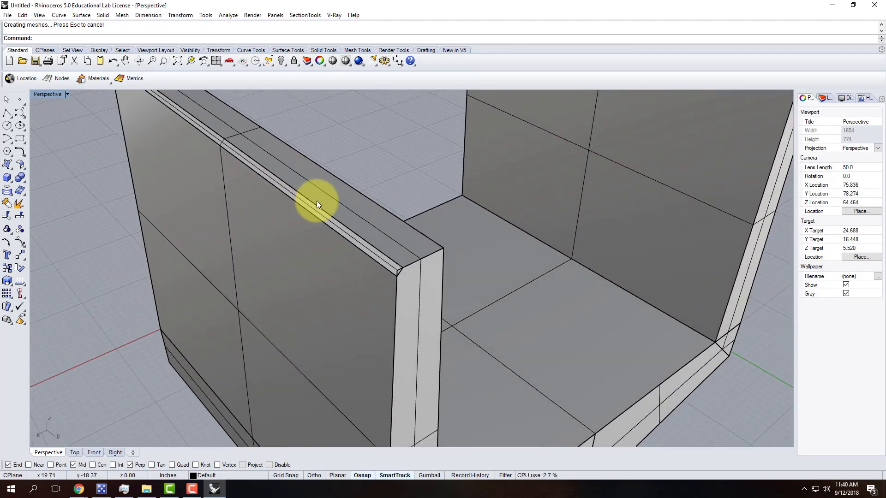
- Chamfer the edge between the right wall's top and inner side surfaces
right_drag(294, 197, 187, 110)
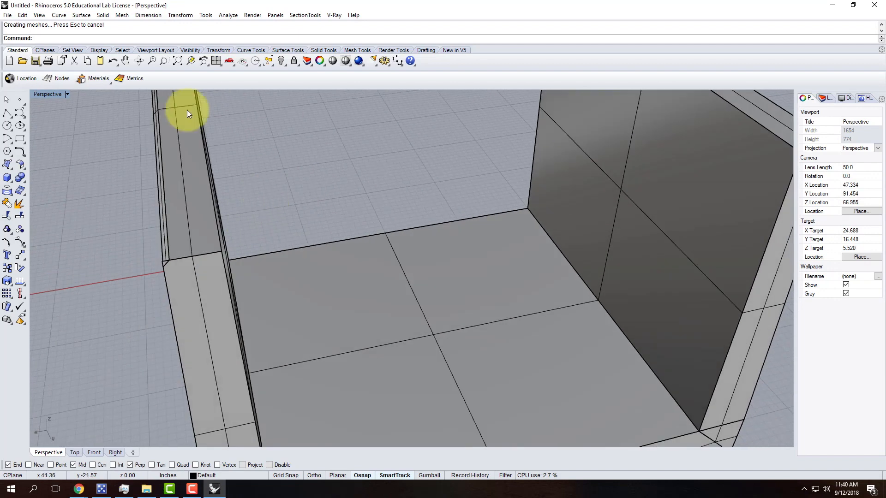
click(84, 17)
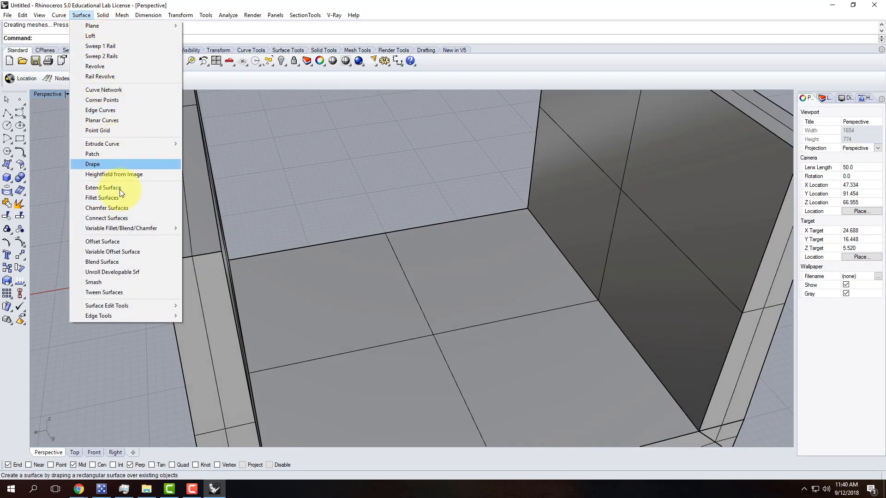
click(123, 208)
right_drag(142, 187, 248, 173)
click(123, 149)
click(159, 155)
right_drag(159, 155, 259, 157)
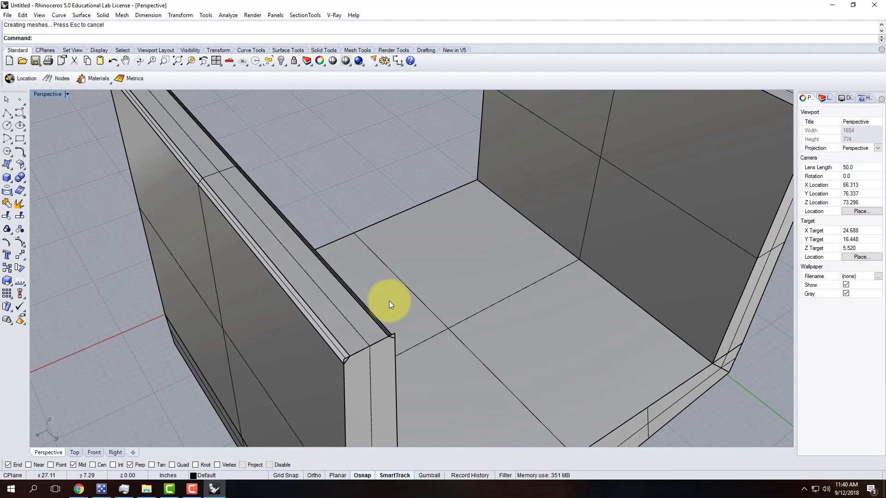
- Chamfer the short edge between the right wall's front end and top surfaces, using 0.5 for both distances
right_click(373, 367)
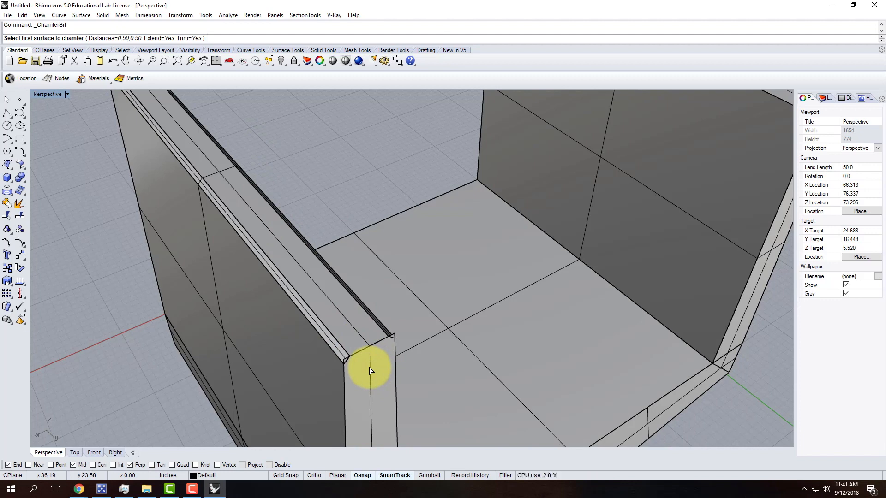
click(369, 368)
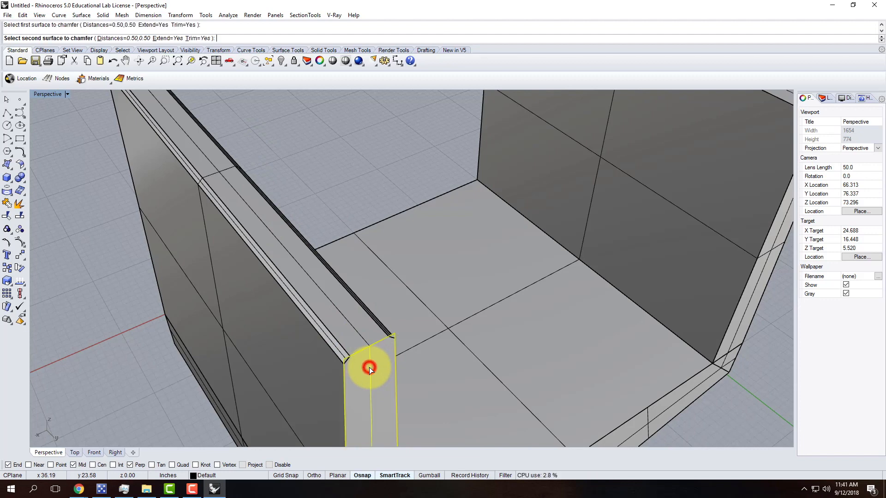
click(351, 321)
- Chamfer the upright edge between the right wall's outer side and front end surfaces, using 0.5 for both distances
scroll(432, 362, up, 3)
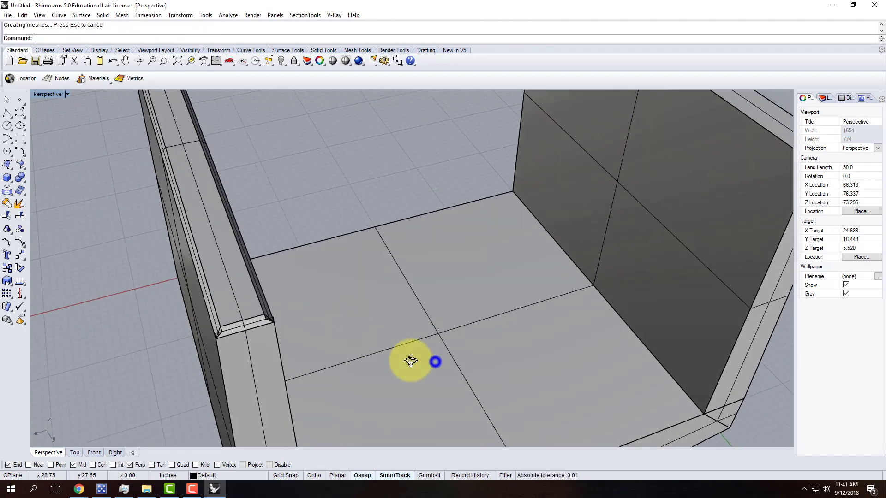
scroll(176, 319, up, 2)
scroll(176, 314, up, 4)
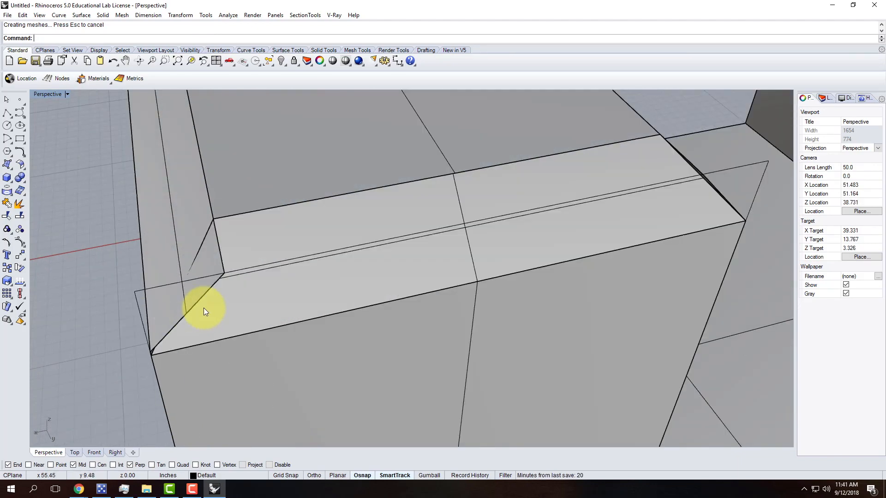
mouse_move(257, 254)
right_down()
mouse_move(242, 254)
mouse_move(261, 254)
right_up()
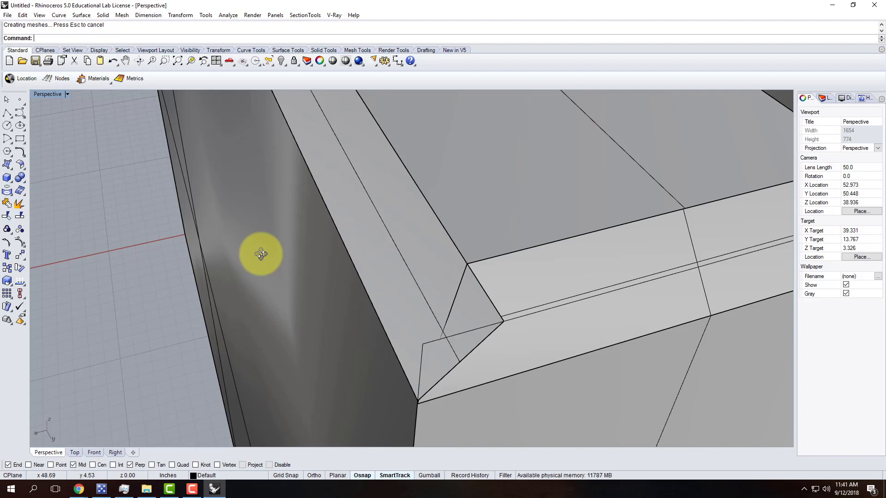
scroll(303, 224, down, 5)
right_drag(316, 265, 341, 261)
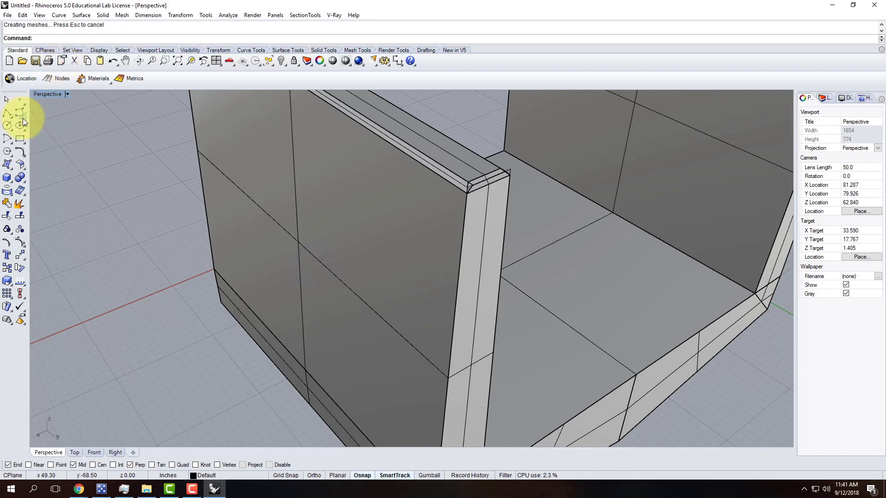
click(75, 15)
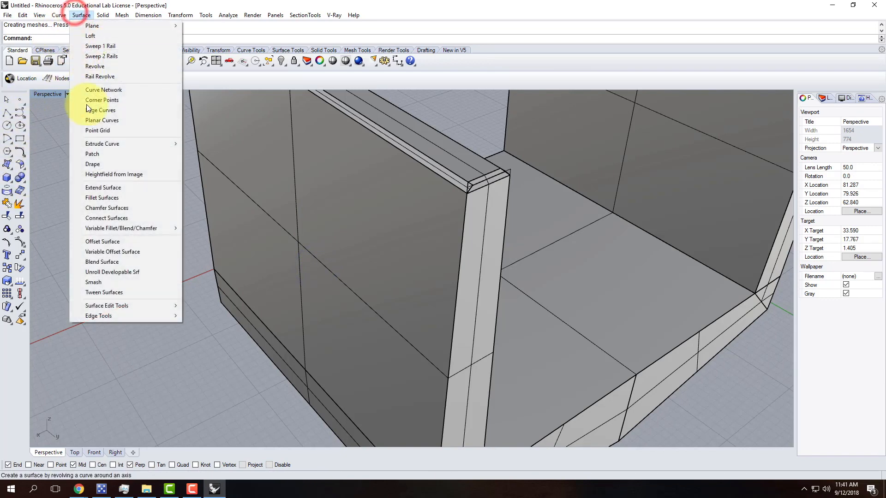
click(104, 208)
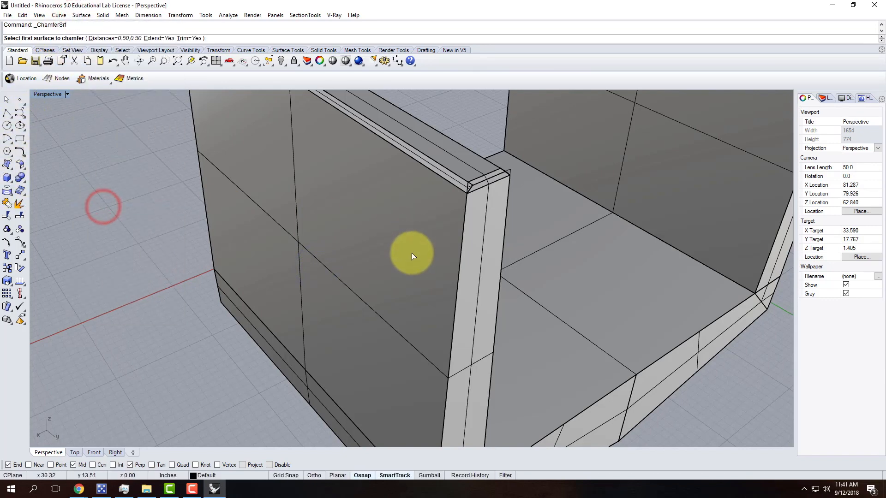
click(412, 253)
click(475, 256)
- Chamfer the upright edge between the right wall's inner side and front end surfaces
right_drag(516, 252, 417, 255)
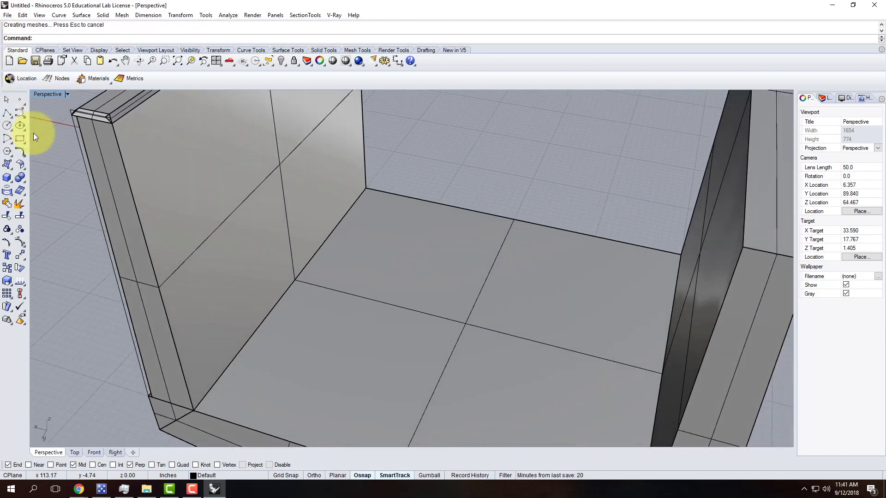
click(82, 15)
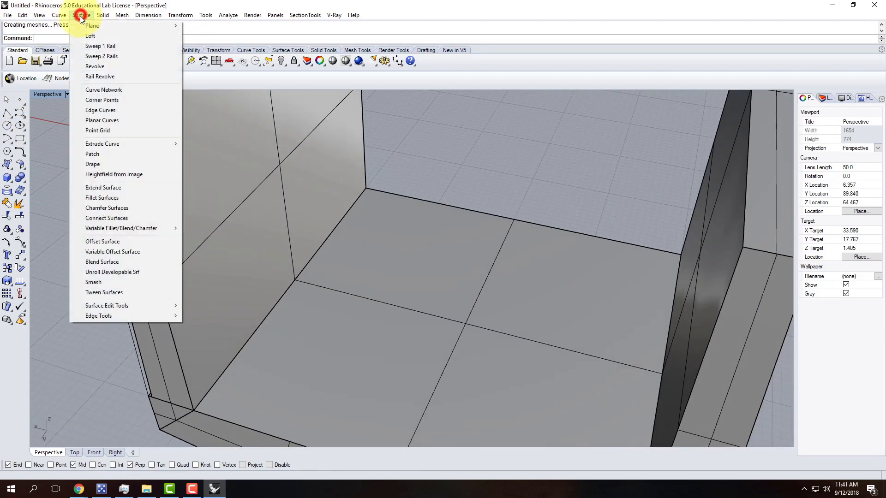
- Chamfer the side panel's inner wall with its narrow front face, using 0.50, 0.50 distances
click(118, 208)
click(173, 198)
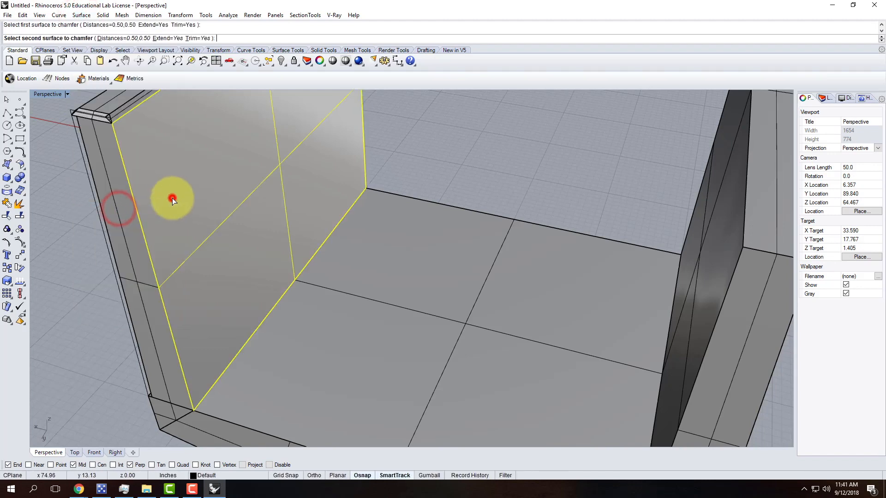
click(121, 218)
click(51, 165)
right_drag(64, 162, 112, 170)
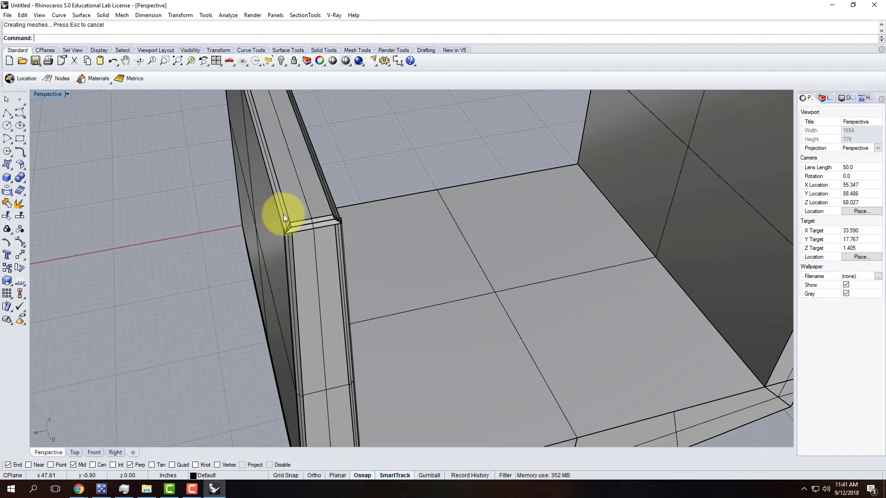
- Draw a closed triangular polyline through the three points where the chamfers should meet at the panel's upper outer corner
scroll(289, 235, up, 2)
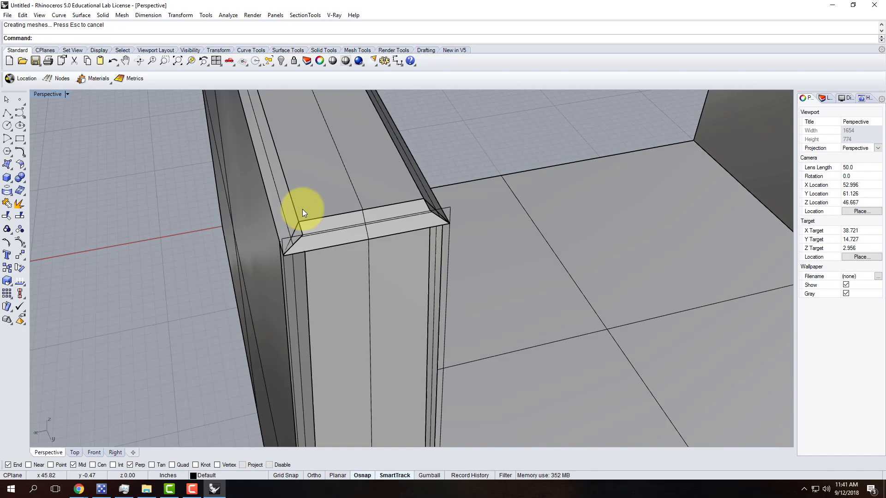
click(309, 236)
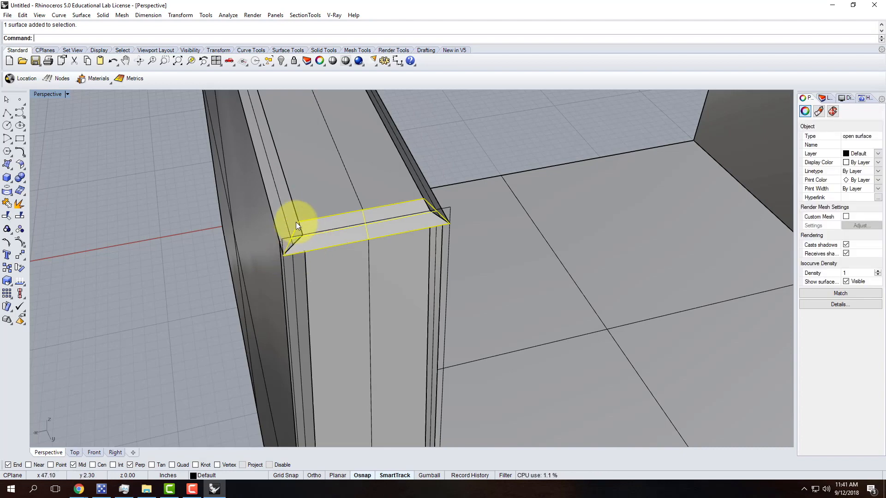
click(281, 220)
right_drag(291, 239, 308, 243)
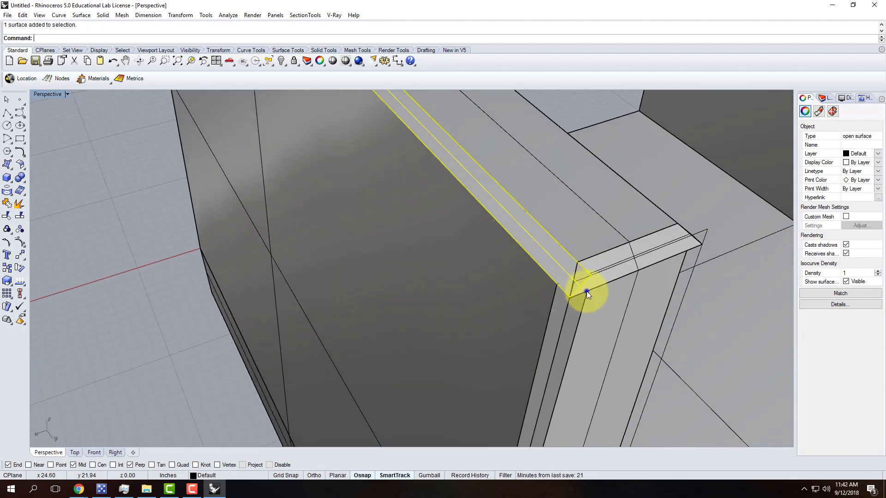
right_drag(586, 292, 515, 298)
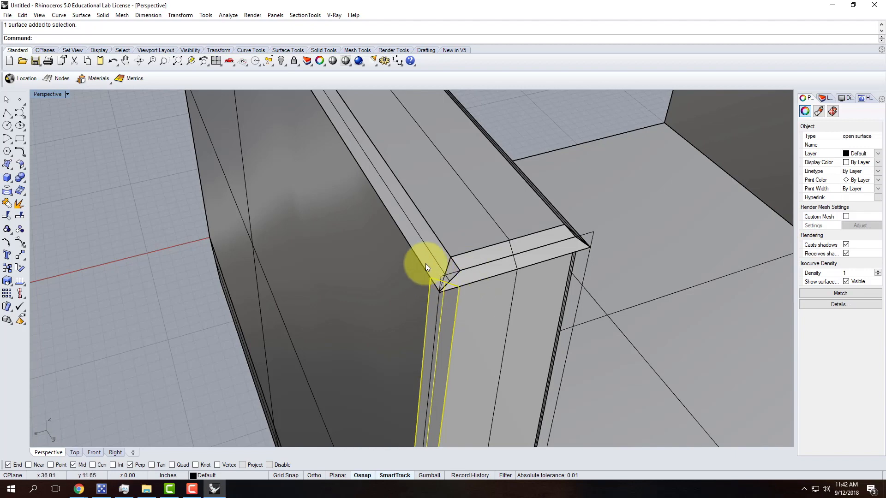
click(5, 114)
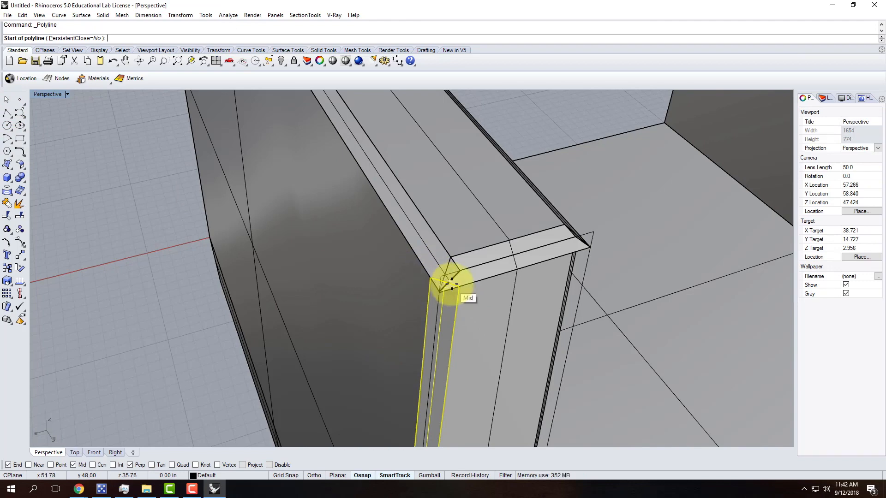
click(430, 277)
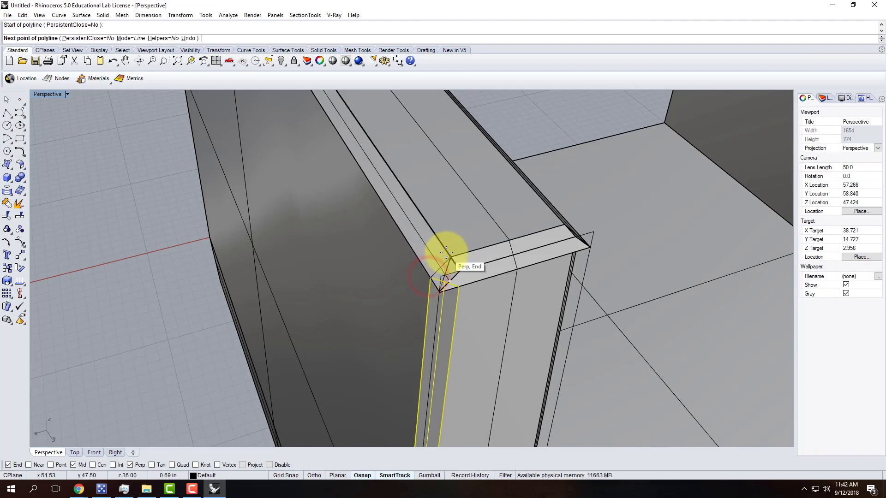
click(450, 254)
click(462, 285)
click(430, 277)
click(437, 269)
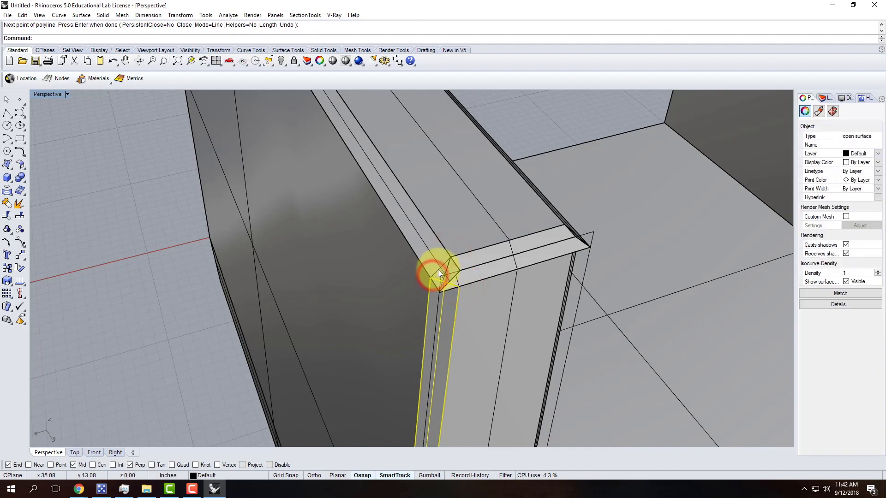
click(461, 294)
- Zoom to the selected triangle and examine the overlapping chamfer surfaces around the corner from several sides
mouse_move(501, 287)
right_down()
mouse_move(485, 289)
mouse_move(492, 289)
right_up()
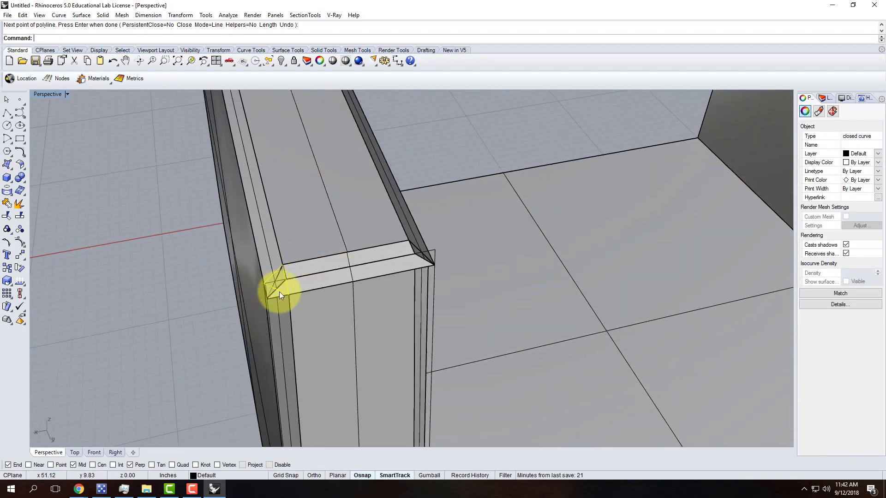
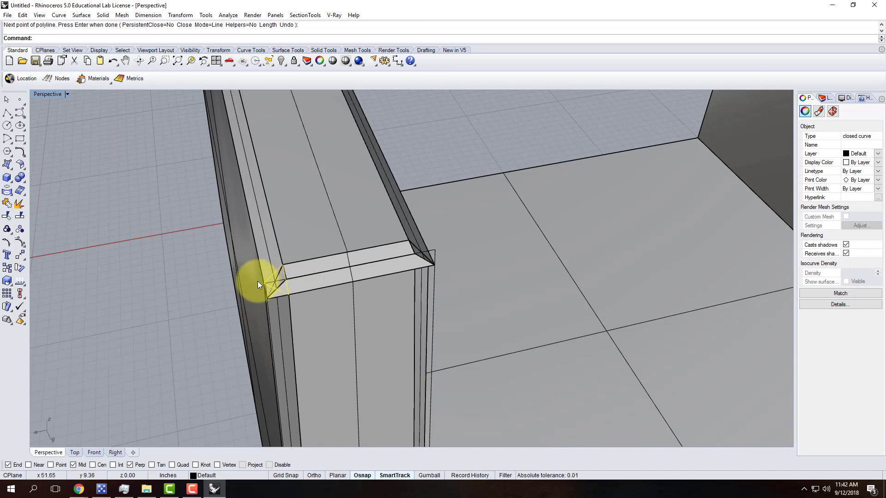
mouse_move(260, 280)
right_down()
mouse_move(269, 283)
mouse_move(258, 281)
right_up()
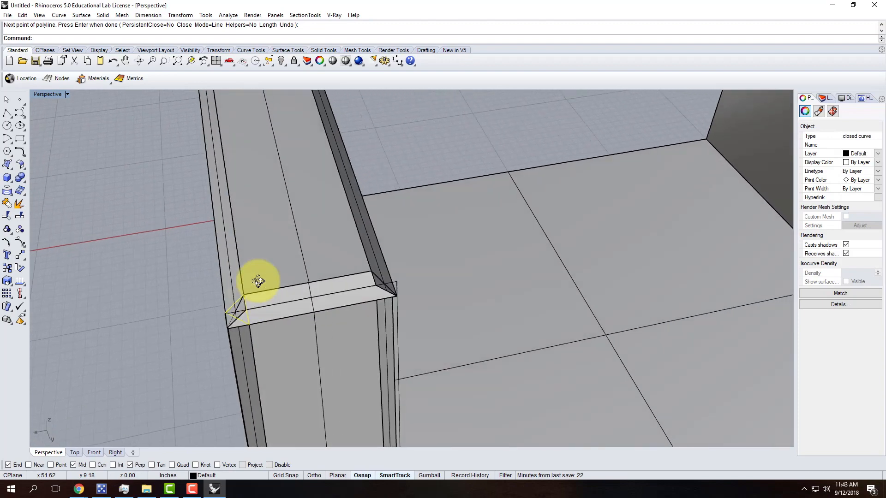
right_drag(218, 281, 199, 281)
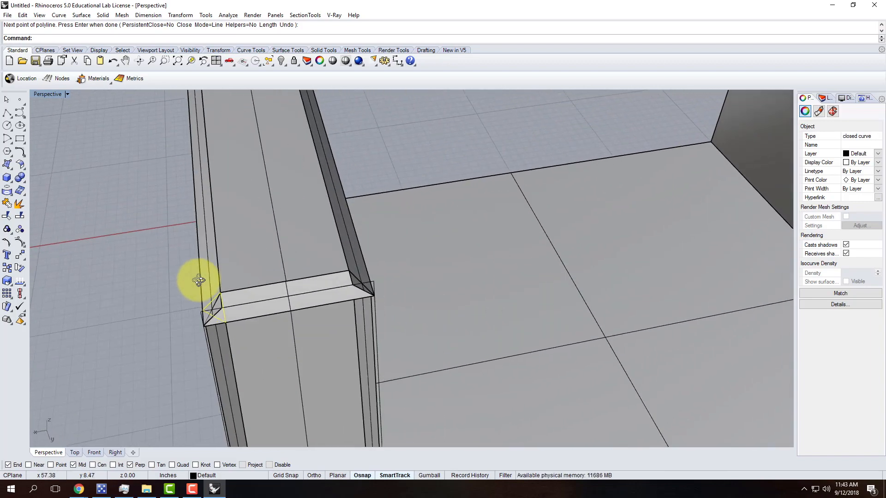
scroll(214, 312, up, 4)
scroll(212, 312, down, 1)
click(209, 308)
right_drag(209, 308, 213, 306)
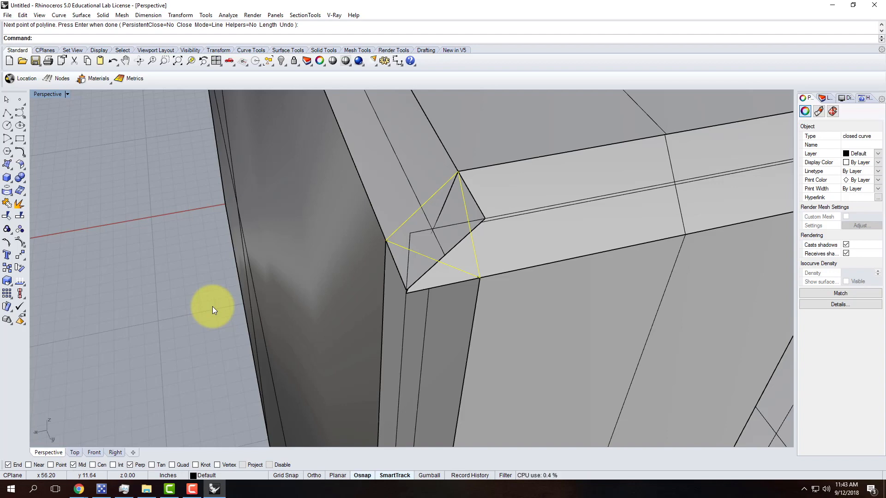
key(Return)
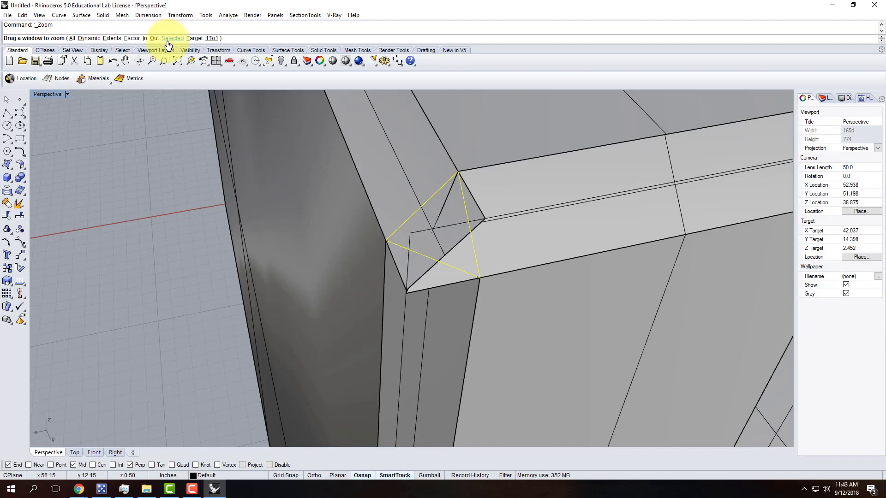
click(171, 38)
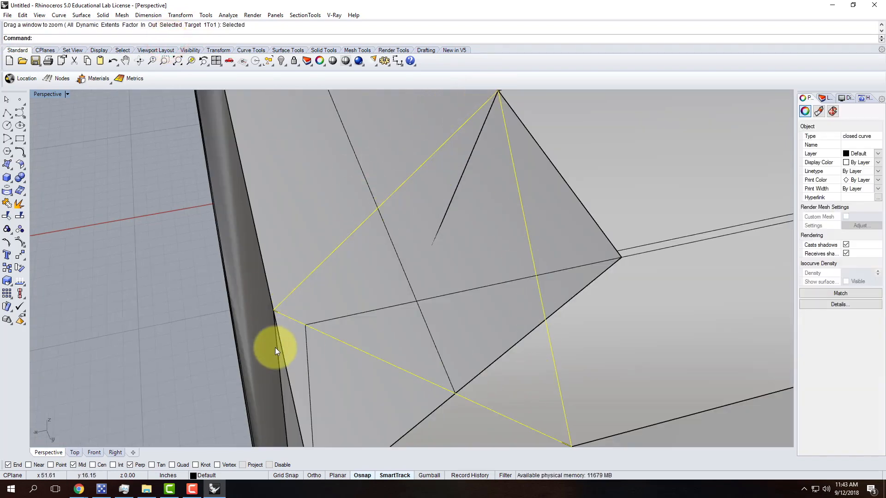
scroll(275, 347, down, 3)
right_drag(441, 338, 589, 251)
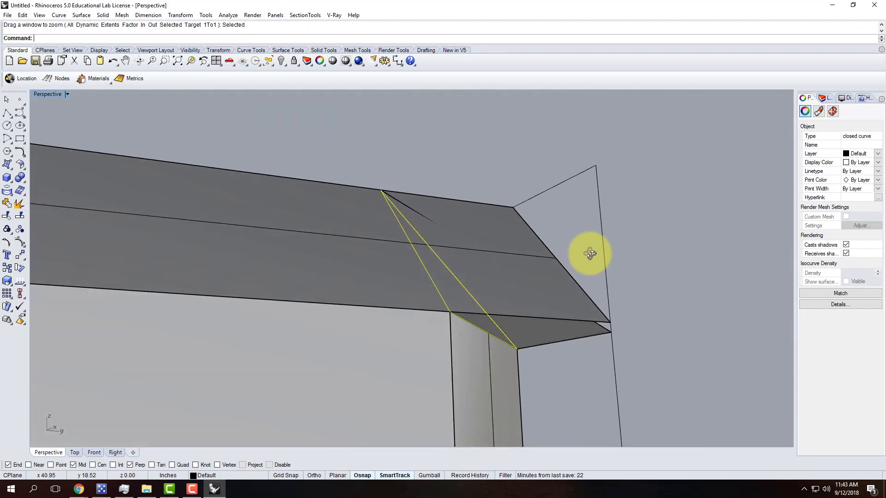
click(643, 245)
right_drag(674, 294, 453, 290)
click(362, 265)
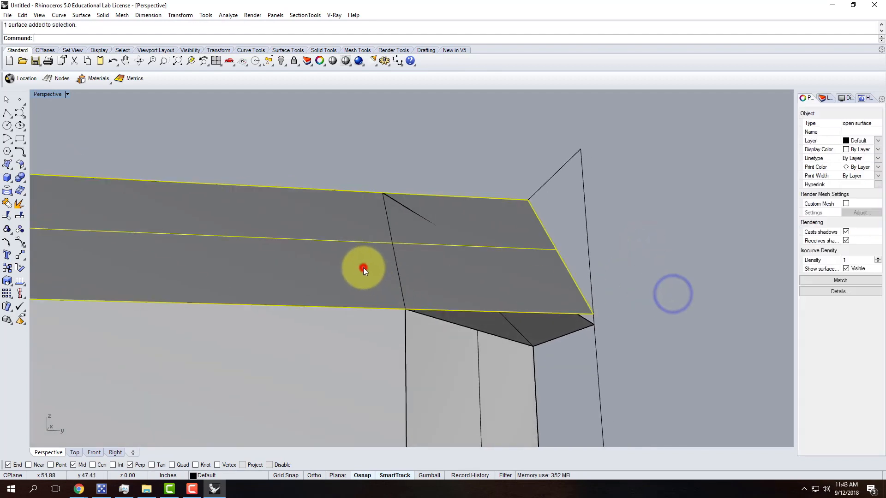
right_drag(655, 281, 514, 263)
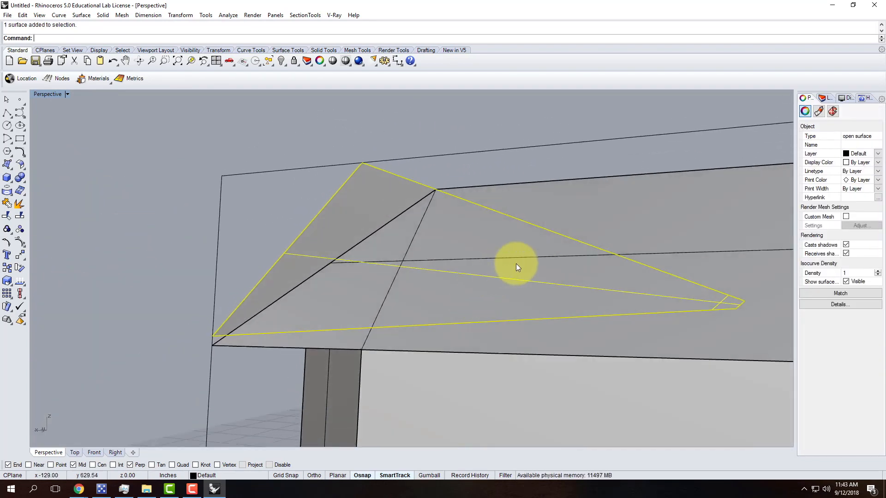
right_drag(267, 283, 447, 400)
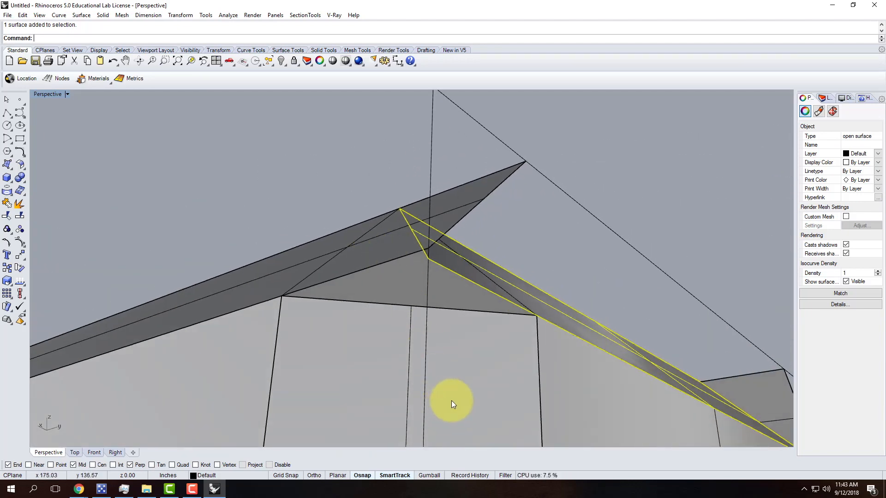
click(450, 401)
right_drag(530, 317, 463, 321)
- Trim away the chamfer surface pieces that extend past the corner, using the triangular polyline as the cutting object
click(457, 325)
click(484, 349)
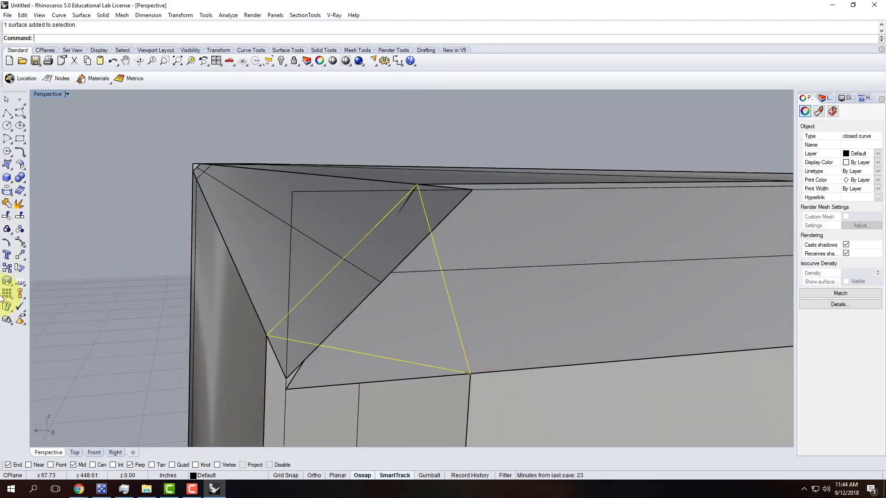
click(9, 221)
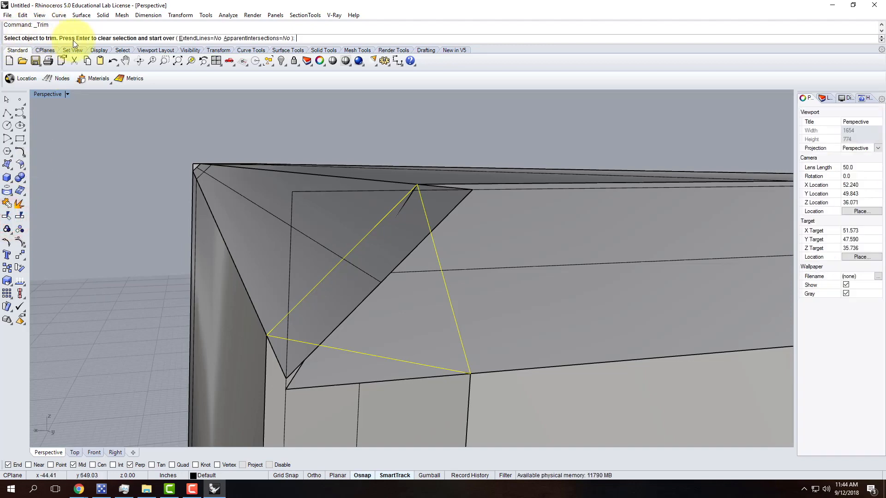
click(301, 386)
right_drag(300, 383, 378, 356)
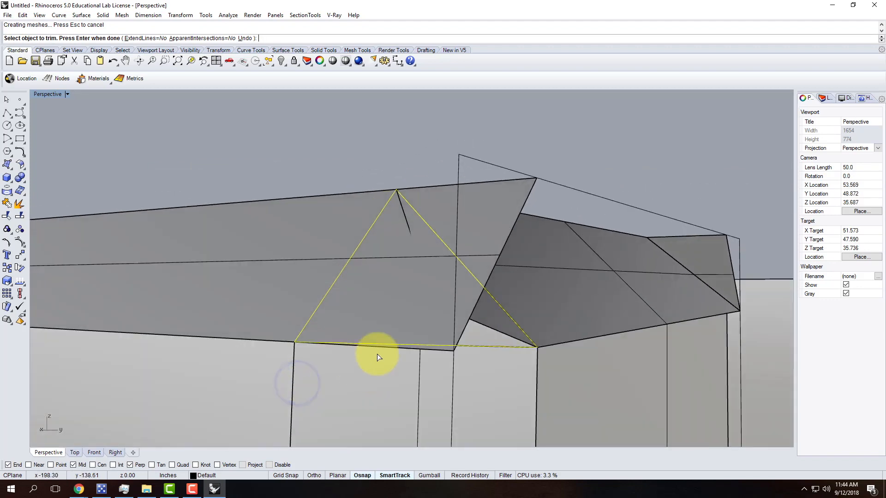
click(504, 245)
click(524, 202)
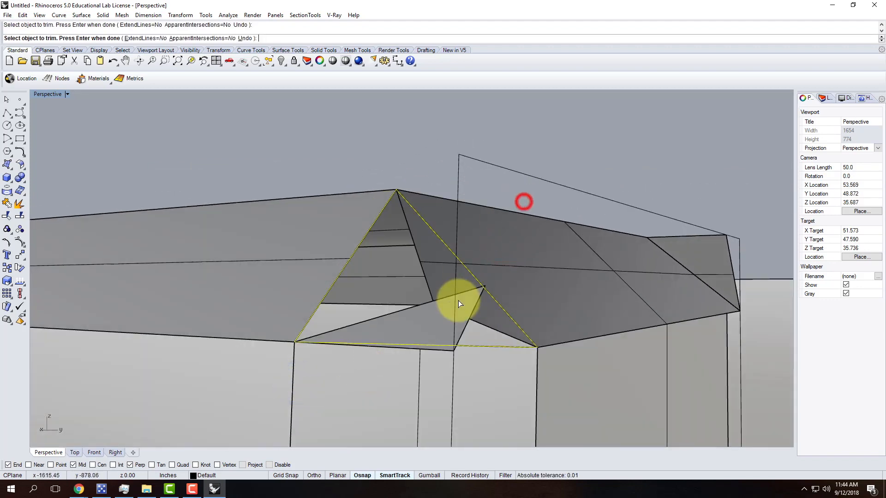
click(467, 324)
right_drag(514, 294, 364, 342)
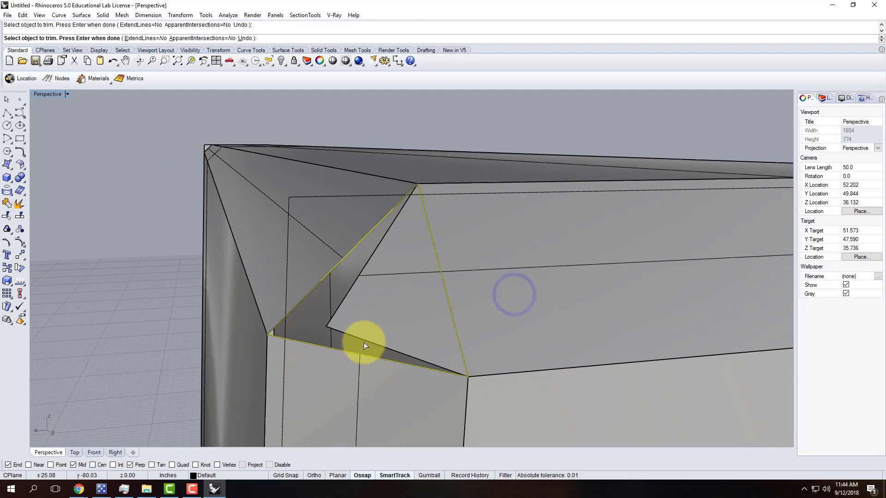
click(363, 342)
right_drag(528, 307, 46, 281)
key(Return)
- Close the triangular corner opening with a surface built from its three corner points
click(8, 167)
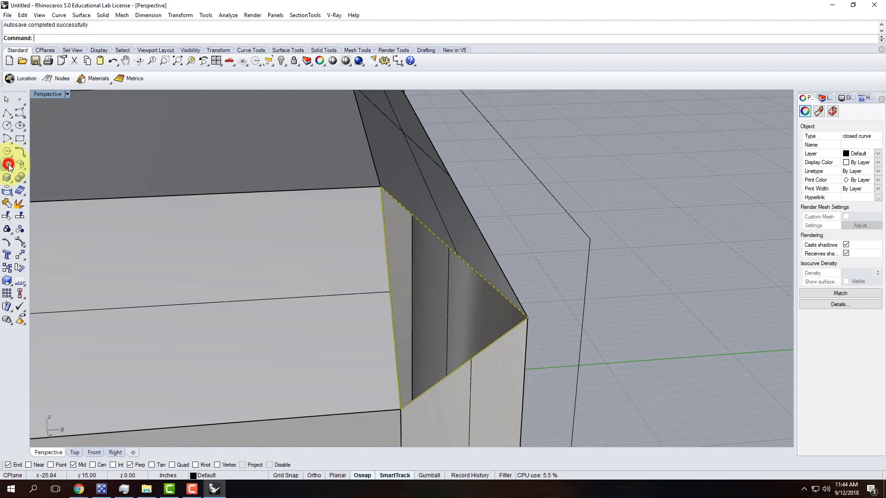
click(397, 405)
click(380, 187)
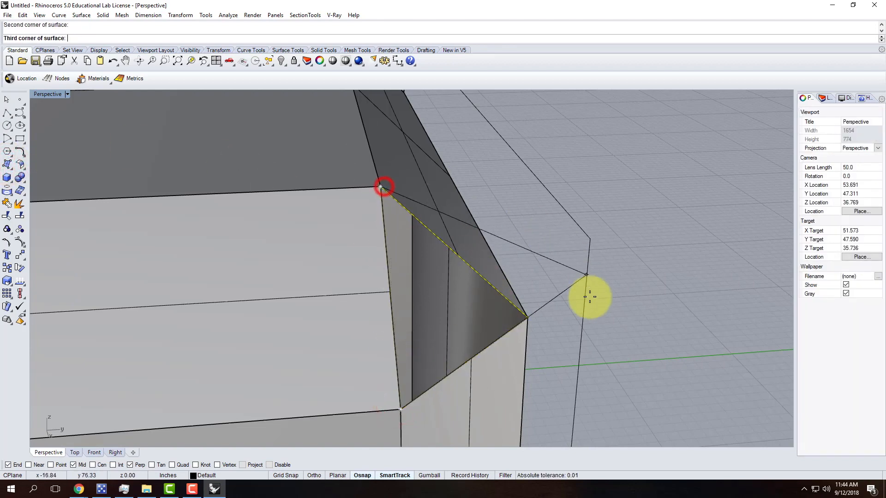
click(528, 323)
key(Return)
- Trim the long top chamfer's overhang at the panel's other front corner, using the short end chamfer as the cutting object
right_drag(597, 318, 293, 310)
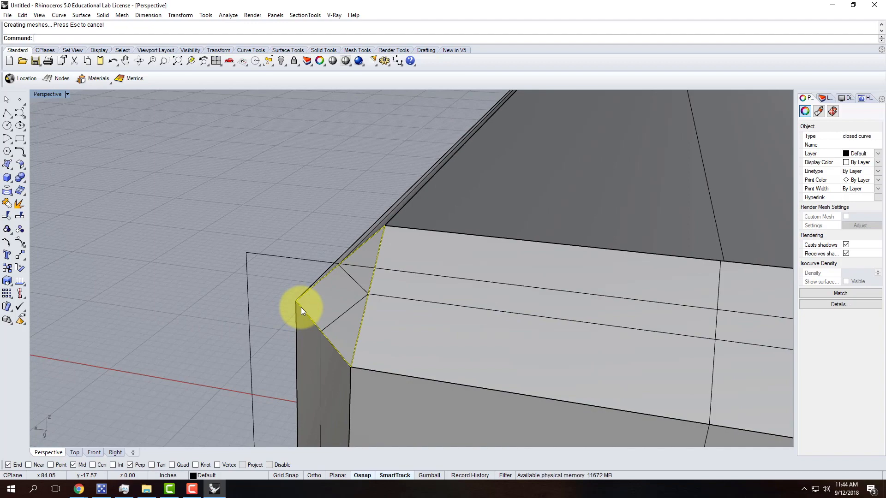
right_drag(301, 307, 266, 301)
right_drag(706, 356, 417, 357)
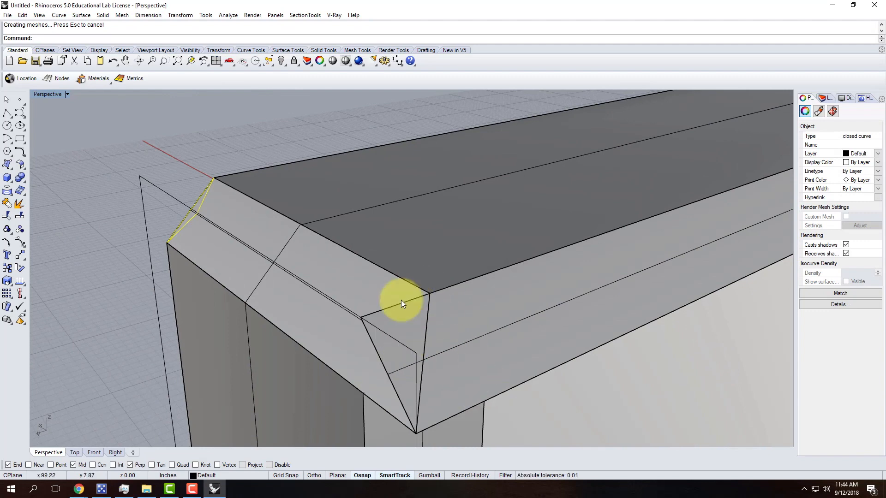
scroll(402, 303, down, 3)
click(309, 165)
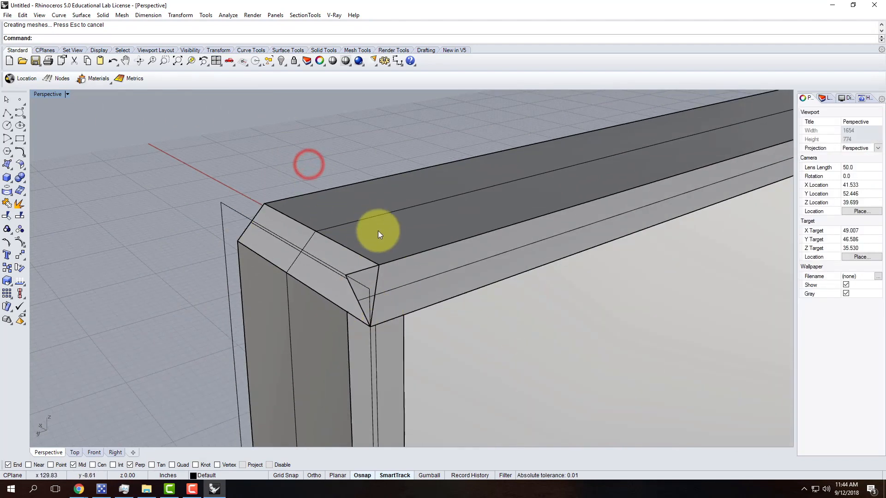
scroll(389, 314, up, 2)
click(331, 267)
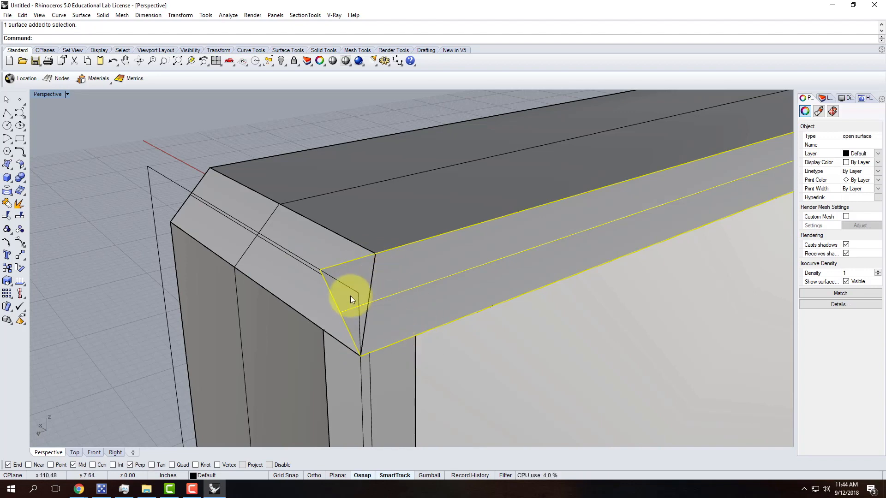
key(Escape)
key(Return)
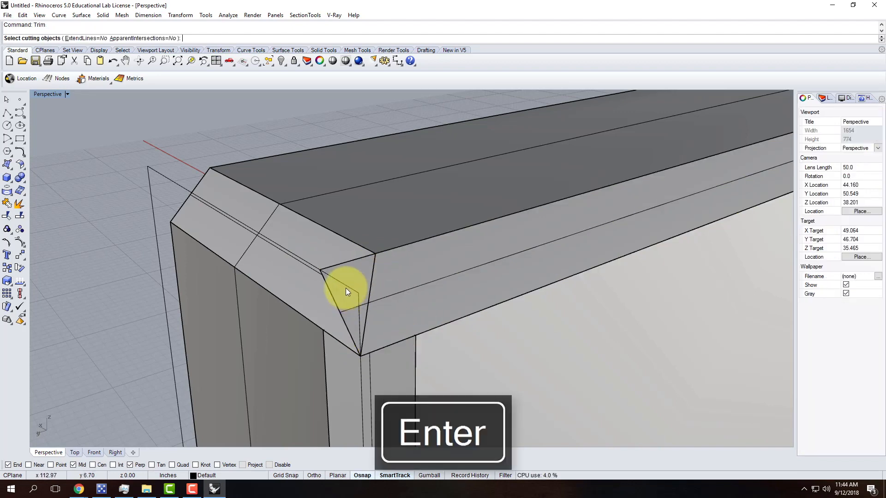
click(305, 276)
key(Return)
click(329, 291)
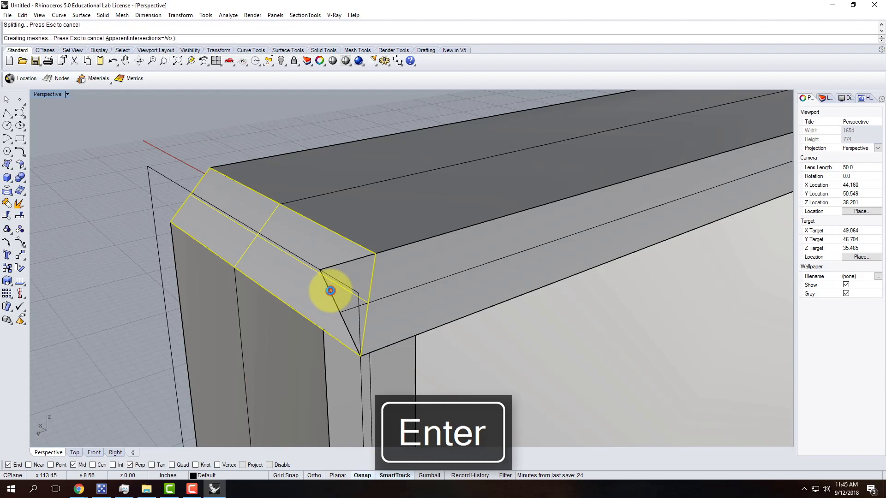
right_drag(461, 350, 365, 251)
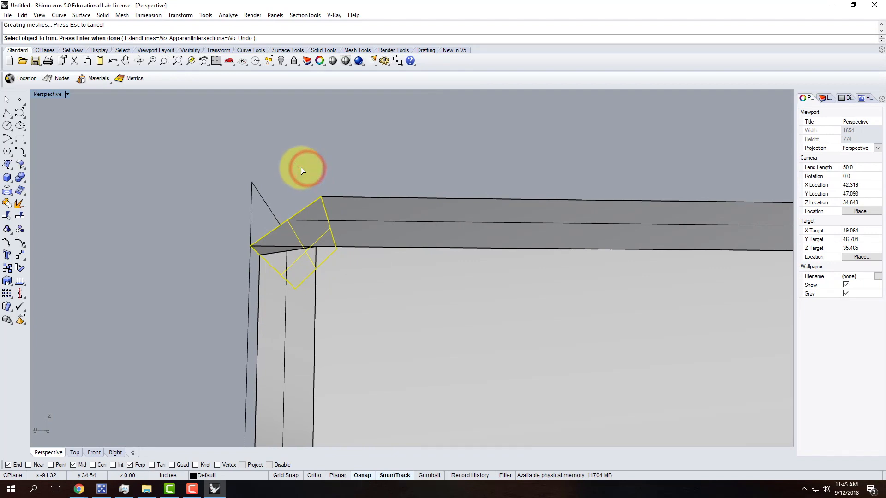
key(Escape)
- Draw a closed triangular polyline across the panel's other front top corner through the three points where the chamfer edges meet
right_drag(297, 187, 376, 237)
click(7, 113)
click(374, 358)
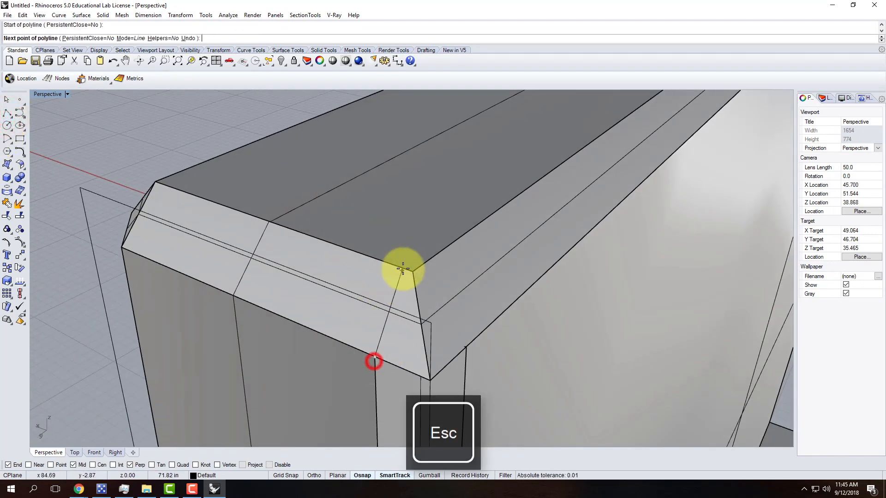
click(413, 271)
click(466, 345)
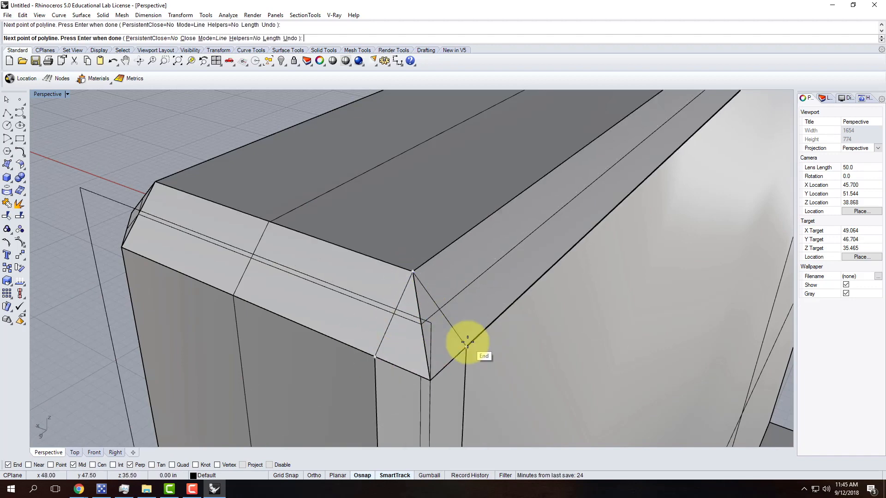
click(378, 358)
- Trim away the chamfer surface pieces extending past this corner, using the triangular polyline as the cutting object
click(384, 325)
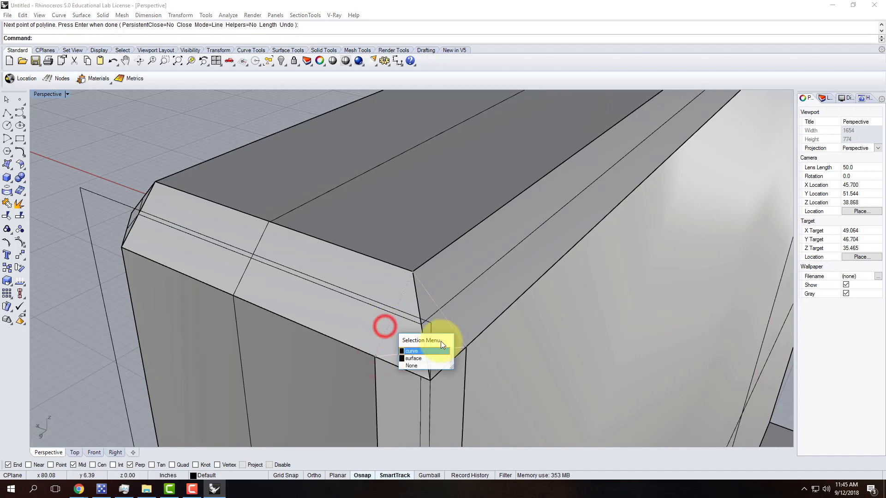
click(433, 349)
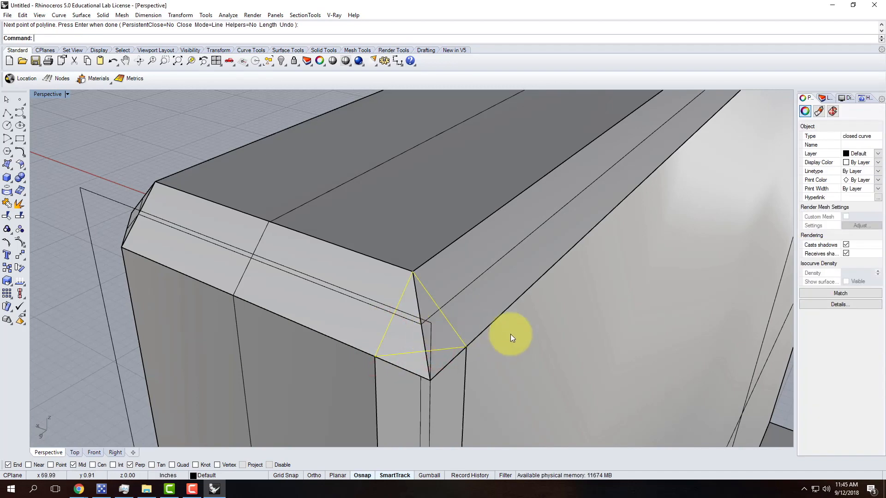
right_drag(510, 334, 471, 328)
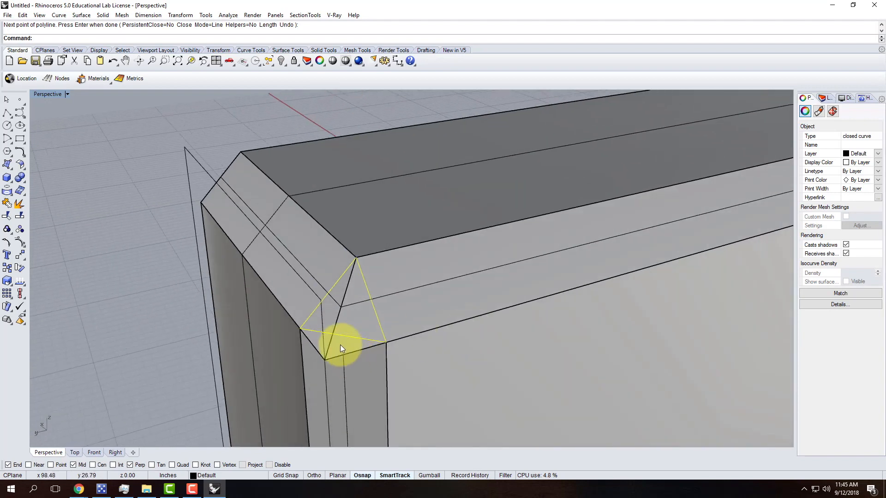
text(trim)
key(Return)
click(353, 352)
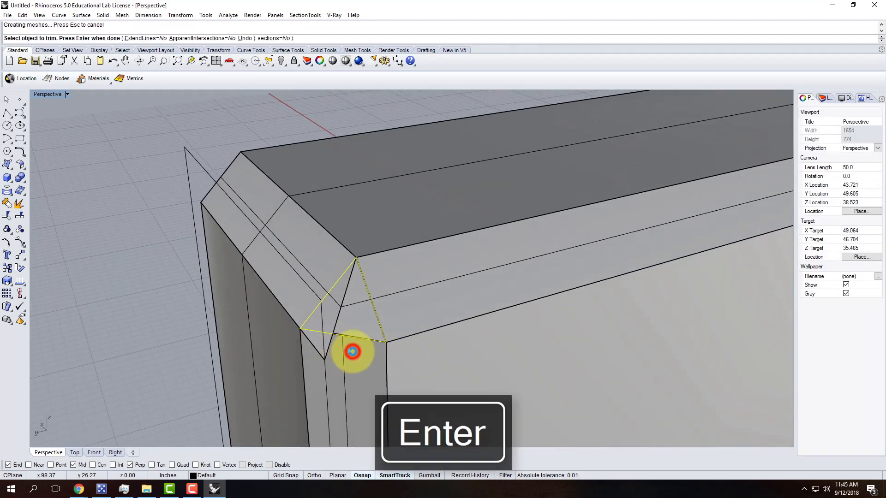
click(317, 346)
right_drag(316, 346, 439, 268)
click(463, 266)
right_drag(503, 262, 382, 306)
click(369, 312)
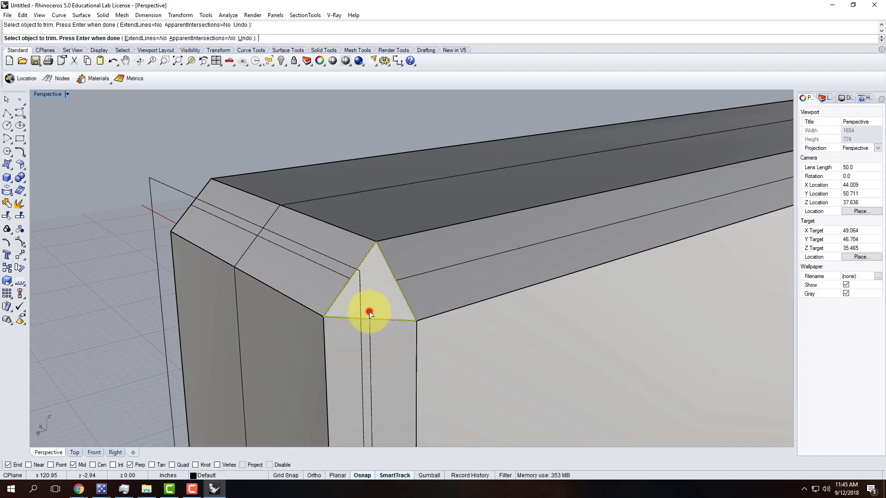
right_drag(467, 300, 524, 332)
key(Return)
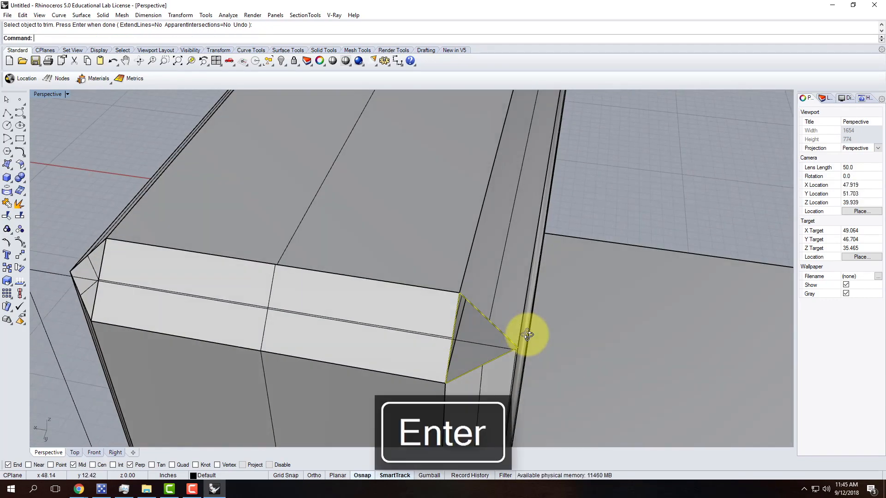
- Fill the triangular opening at this corner with a surface built from its three corner points
click(5, 166)
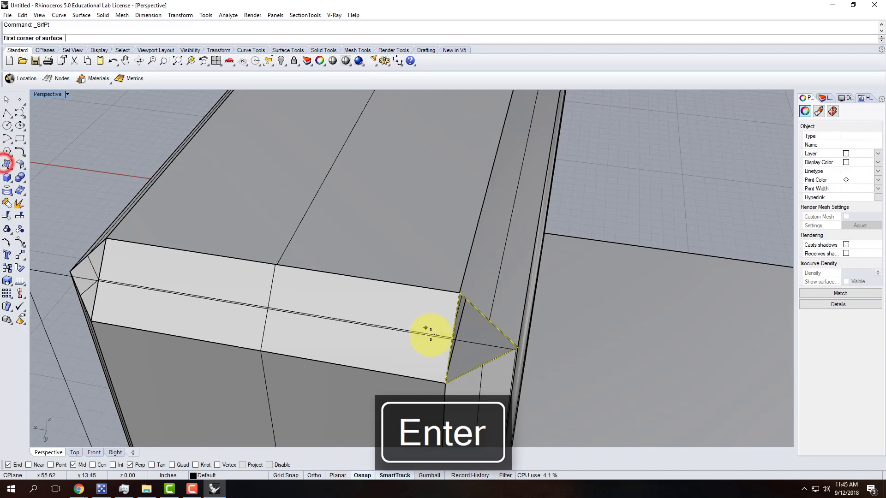
click(446, 383)
click(462, 292)
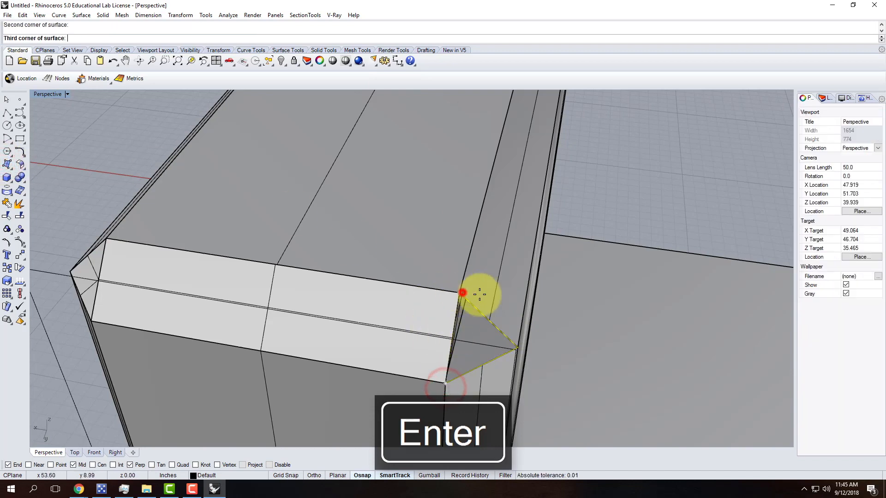
click(518, 348)
key(Return)
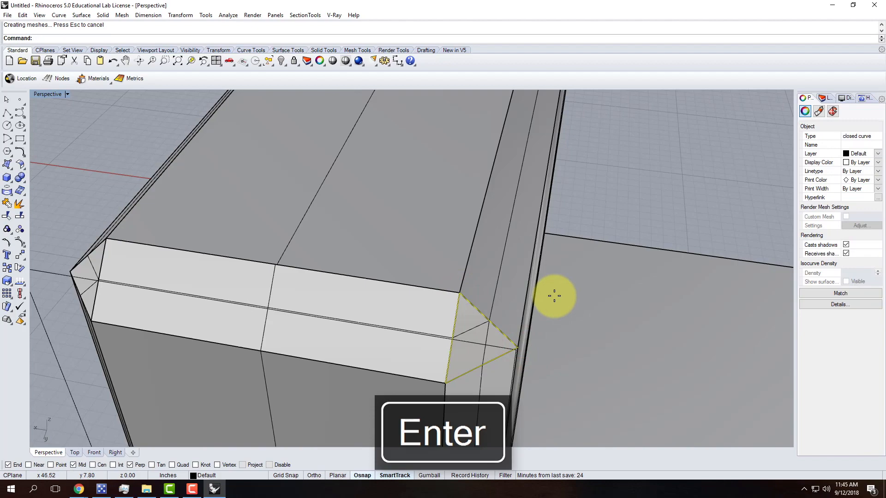
- Examine the side panel's chamfered top edges and corners, and the base corner below the panel
right_drag(534, 292, 412, 212)
click(412, 212)
right_drag(348, 234, 485, 409)
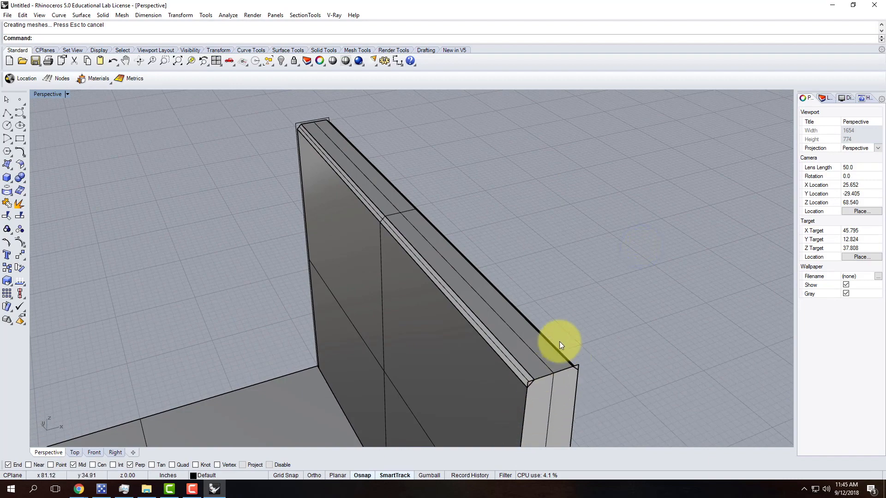
right_drag(385, 313, 617, 253)
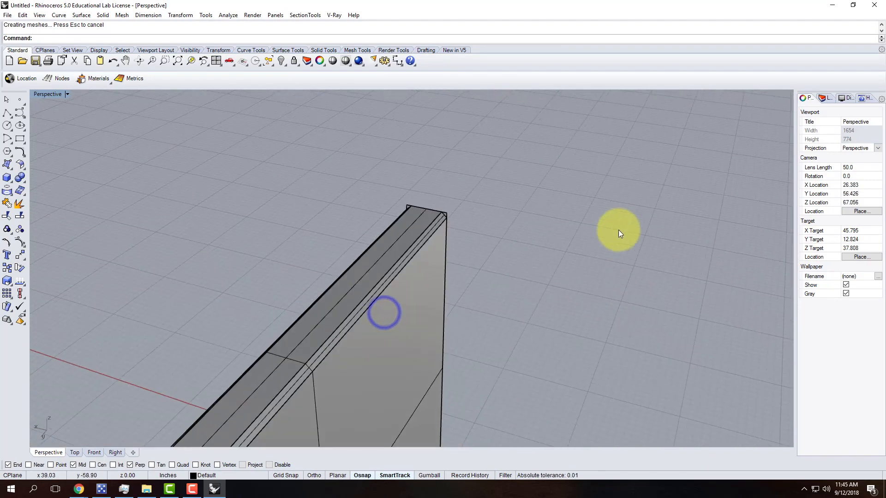
scroll(617, 249, down, 5)
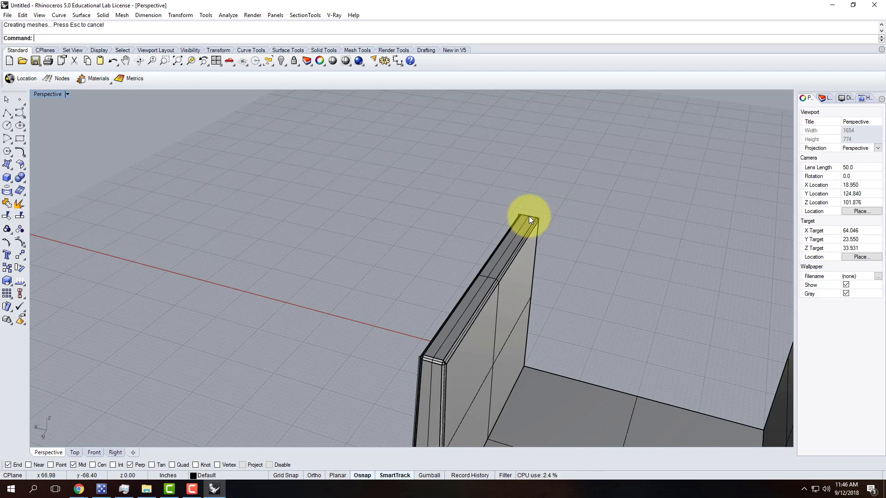
scroll(385, 112, down, 6)
right_drag(419, 347, 455, 334)
scroll(417, 319, up, 10)
scroll(455, 334, up, 4)
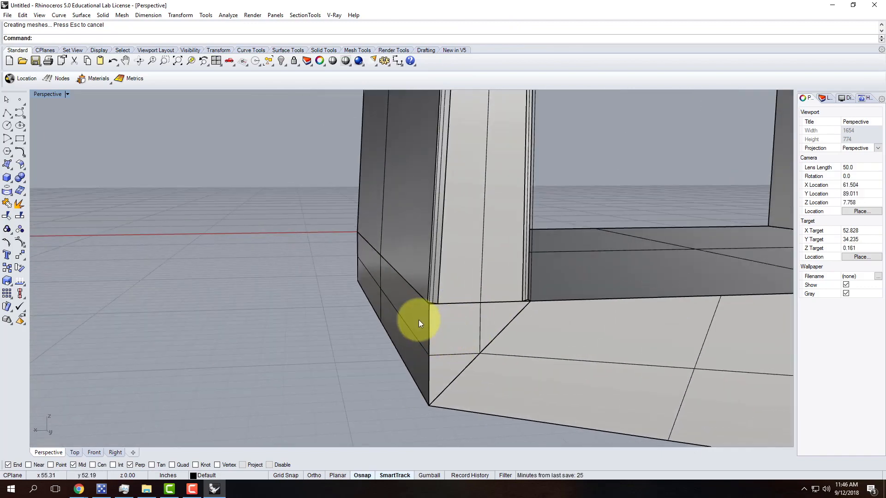
- Chamfer the short vertical edge between the base's outer side face and front corner face with 0.50 distances
text(ChamferSrf)
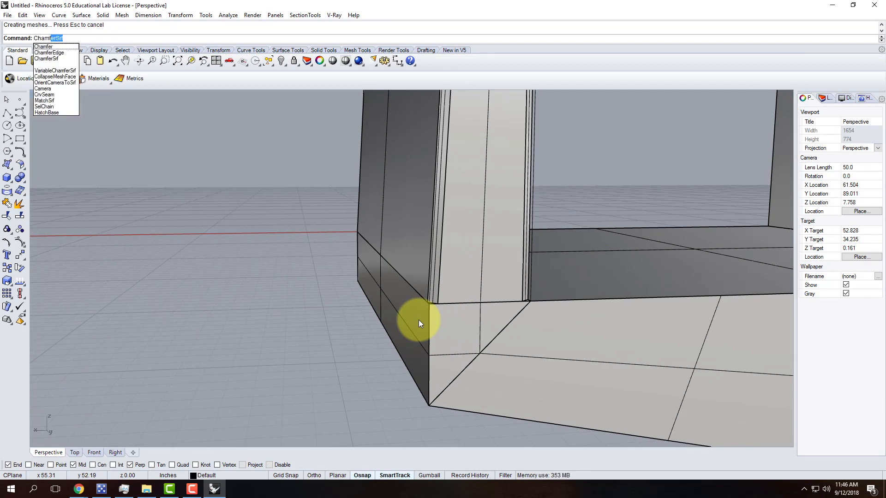
key(Return)
click(441, 334)
click(417, 329)
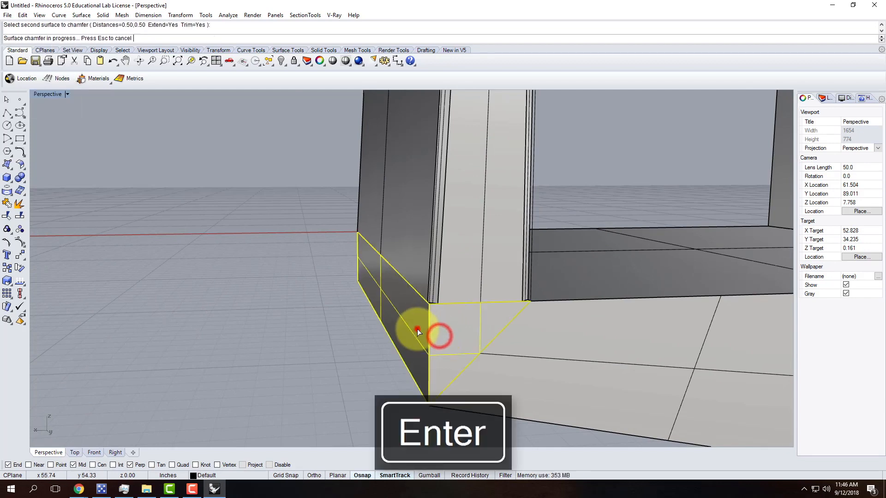
scroll(421, 310, up, 3)
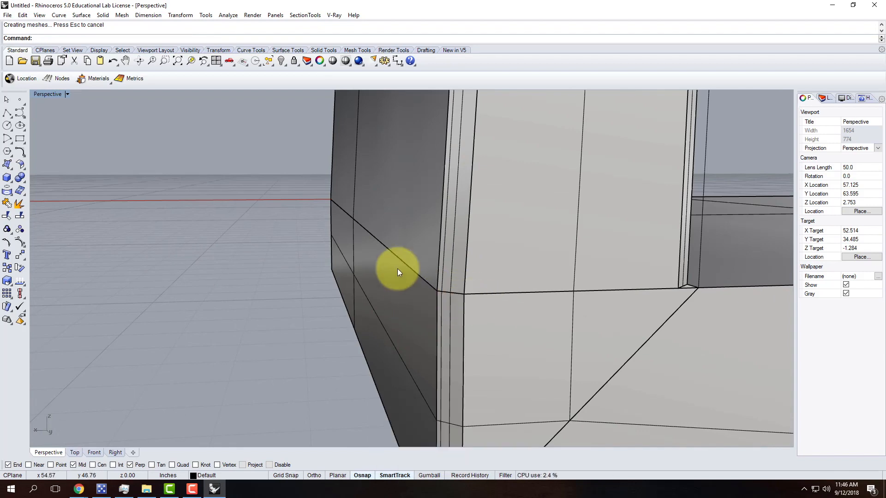
scroll(382, 256, down, 2)
mouse_move(371, 334)
right_down()
mouse_move(411, 372)
mouse_move(435, 340)
right_up()
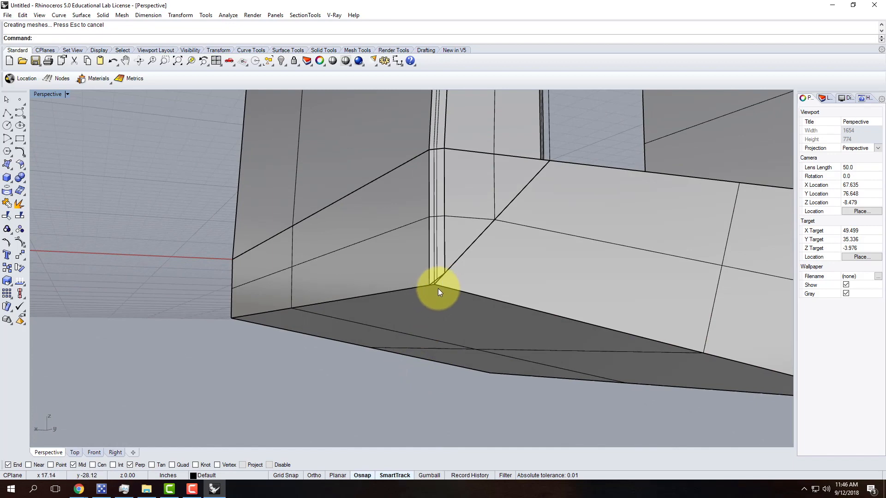
- Chamfer the bottom edge between the base's underside and the adjoining front face with 0.50 distances
right_click(439, 329)
click(439, 328)
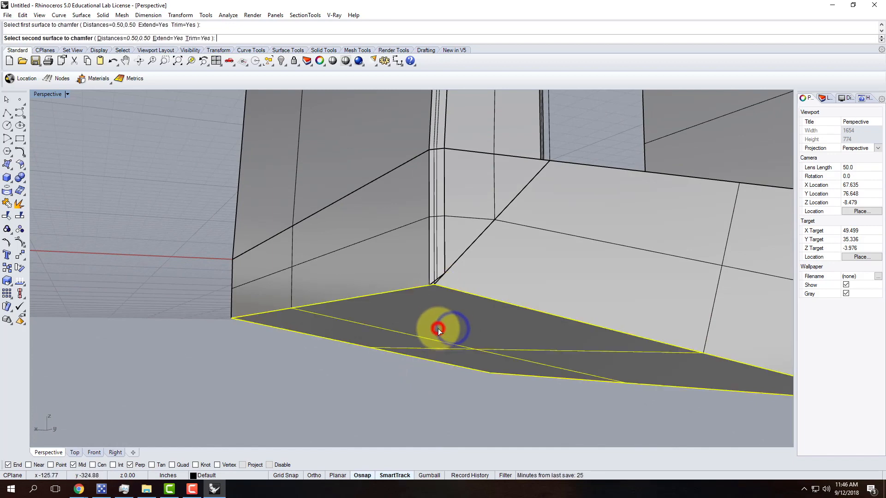
click(534, 271)
scroll(456, 272, up, 4)
right_drag(495, 298, 466, 308)
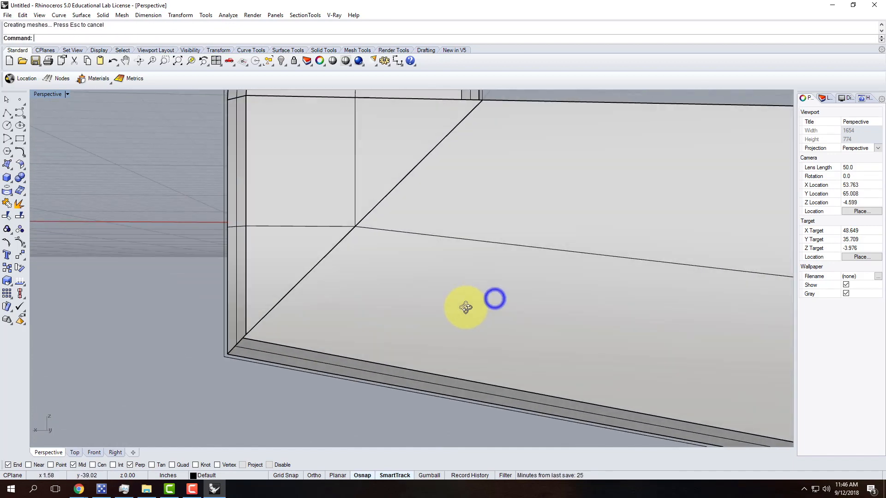
- Examine the lower base corner where the vertical and bottom chamfers meet, and the remaining front edges
right_drag(240, 347, 389, 368)
scroll(404, 309, up, 4)
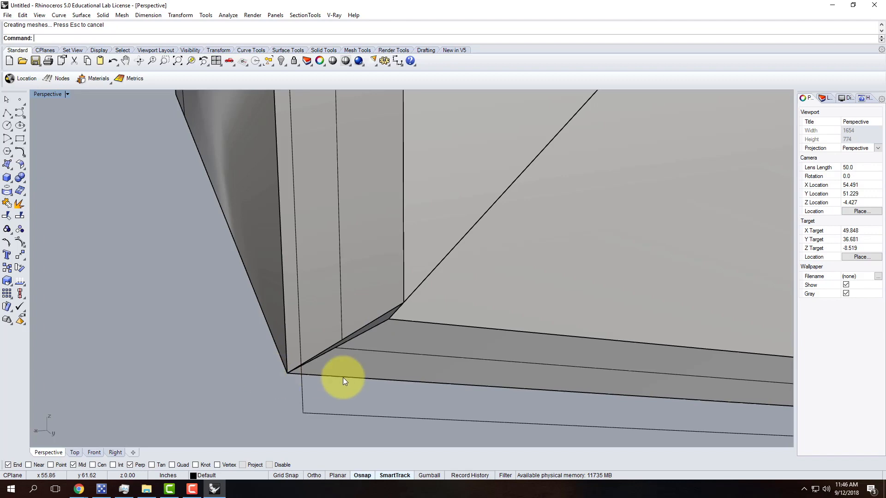
scroll(362, 323, down, 6)
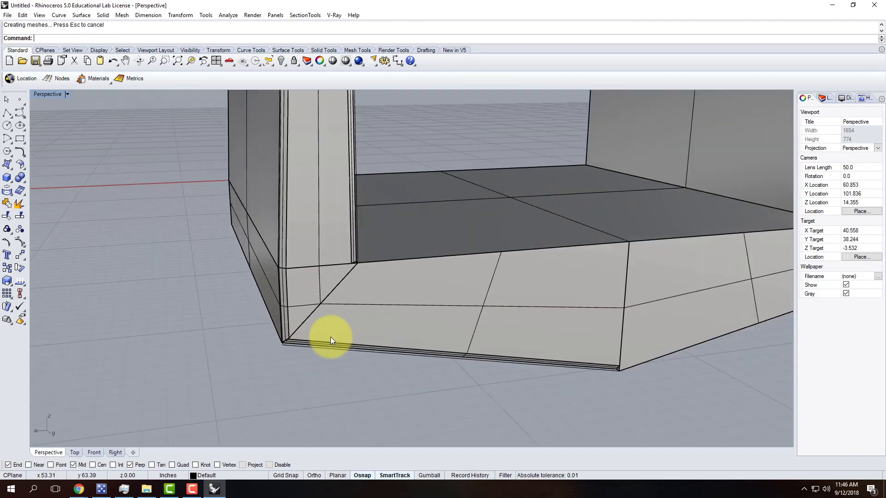
scroll(293, 320, down, 10)
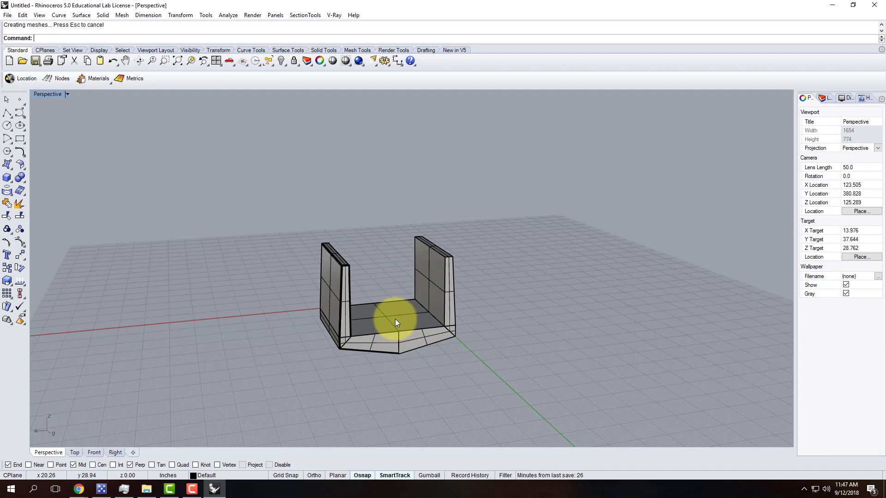
scroll(342, 351, up, 6)
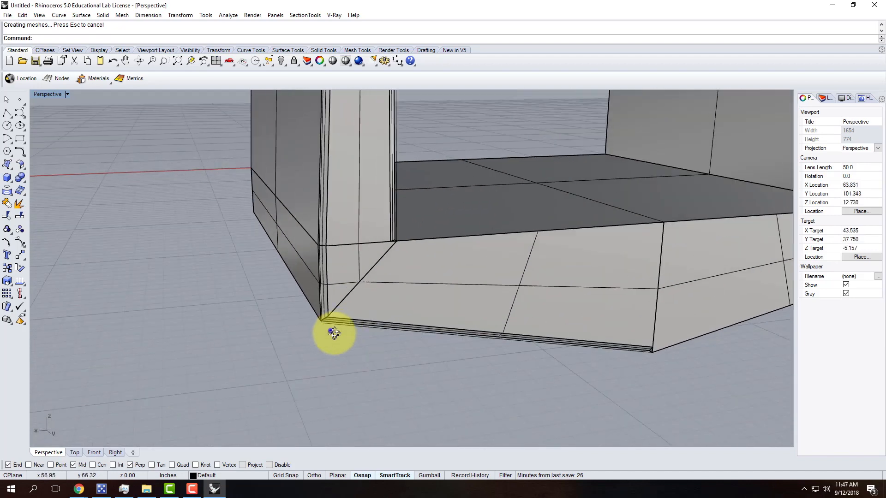
scroll(334, 333, up, 5)
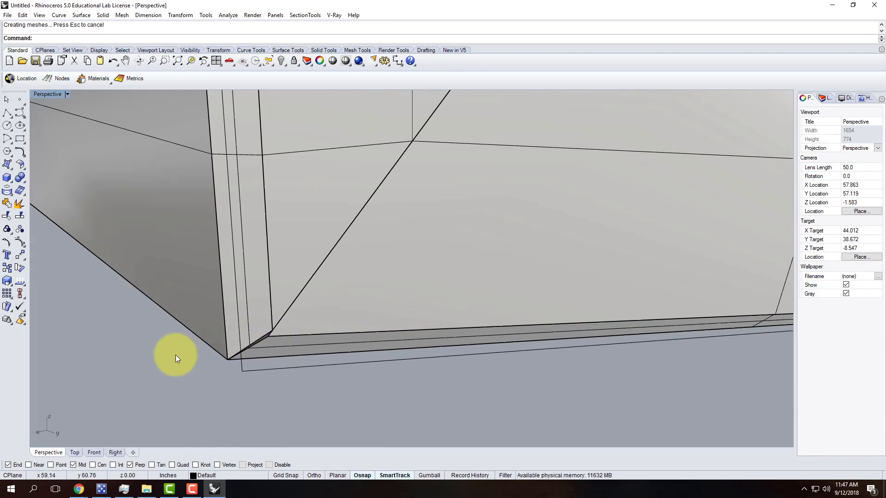
scroll(163, 355, down, 12)
right_drag(442, 352, 393, 359)
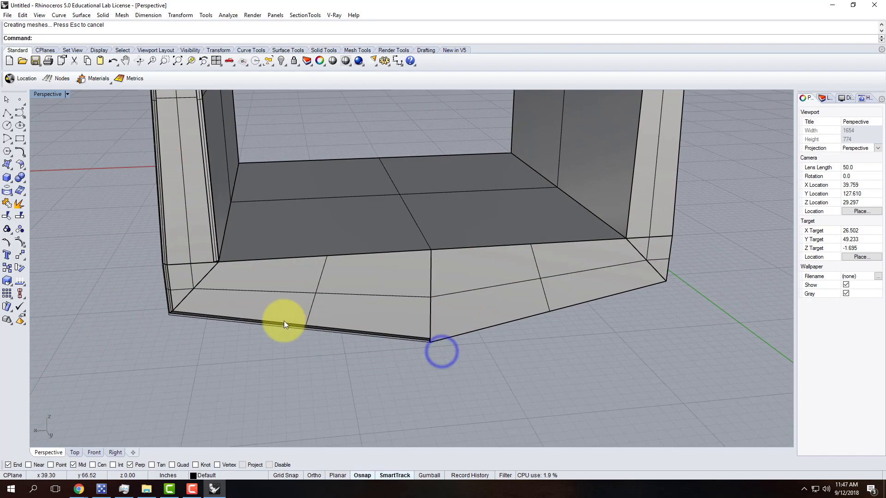
- Chamfer the bottom edge of the other front face of the base with 0.50 distances
scroll(301, 327, down, 4)
scroll(439, 328, up, 6)
right_drag(477, 355, 455, 310)
text(ChamferSrf)
key(Return)
click(433, 323)
click(459, 362)
- Chamfer the vertical front edges of the opposite side panel and its base corner with 0.50 distances
right_drag(670, 355, 633, 279)
right_click(633, 278)
click(636, 260)
click(682, 271)
scroll(639, 233, down, 4)
right_drag(638, 220, 550, 196)
click(634, 256)
click(652, 255)
right_click(568, 189)
click(568, 189)
click(582, 200)
- Chamfer the opposite side panel's short front top edge and its long outer top edge with 0.50 distances
scroll(587, 292, down, 8)
scroll(596, 158, up, 8)
right_click(593, 292)
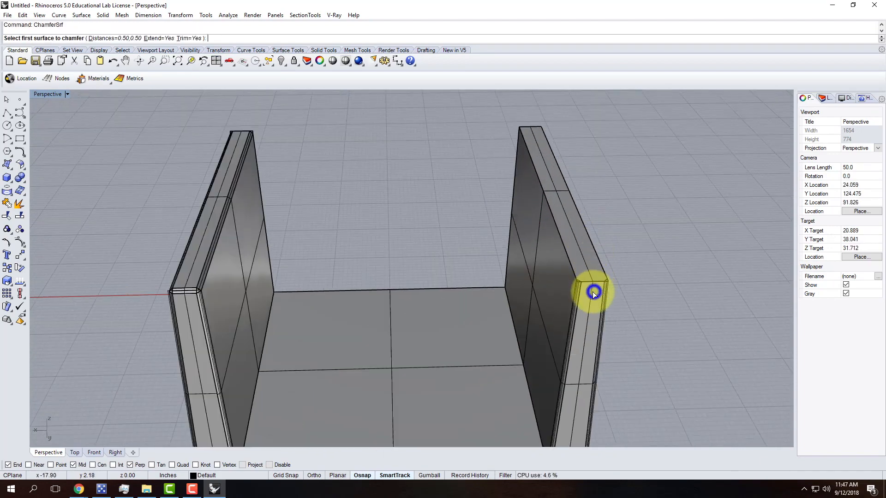
click(594, 292)
click(586, 258)
scroll(627, 214, down, 5)
right_drag(642, 237, 571, 225)
right_click(608, 303)
click(615, 310)
- Chamfer the long top edge between the opposite panel's inner face and top face with 0.50 distances
scroll(572, 227, up, 6)
right_click(589, 231)
click(584, 228)
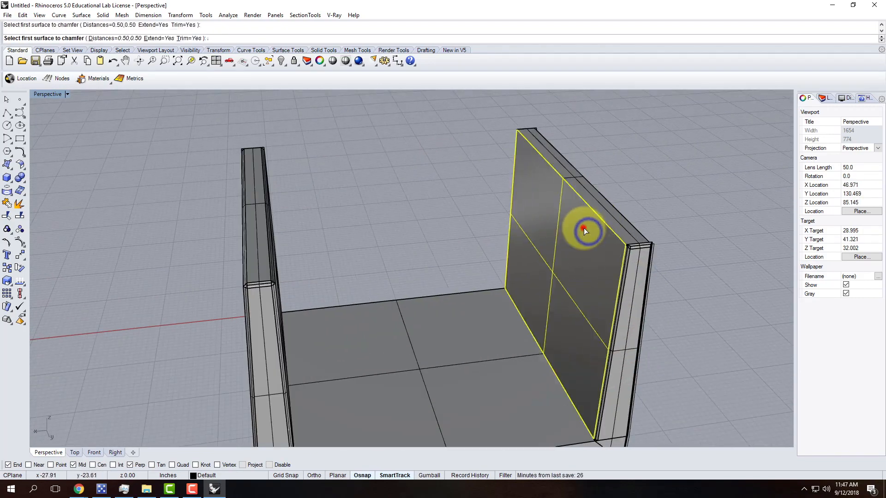
click(603, 212)
key(Escape)
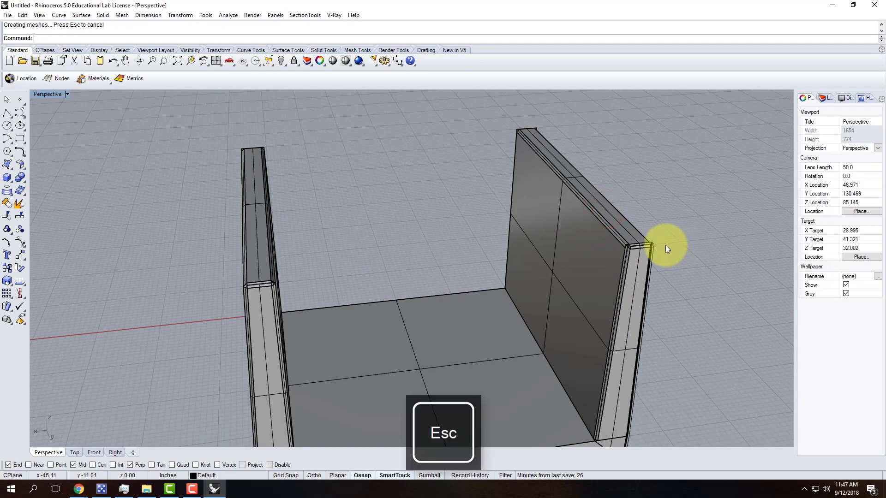
- Examine the box's front faces and the base edges between the two chamfered side panels
scroll(629, 140, down, 5)
scroll(476, 295, up, 3)
right_drag(672, 348, 621, 296)
scroll(449, 333, down, 6)
right_drag(488, 283, 538, 320)
scroll(504, 277, up, 7)
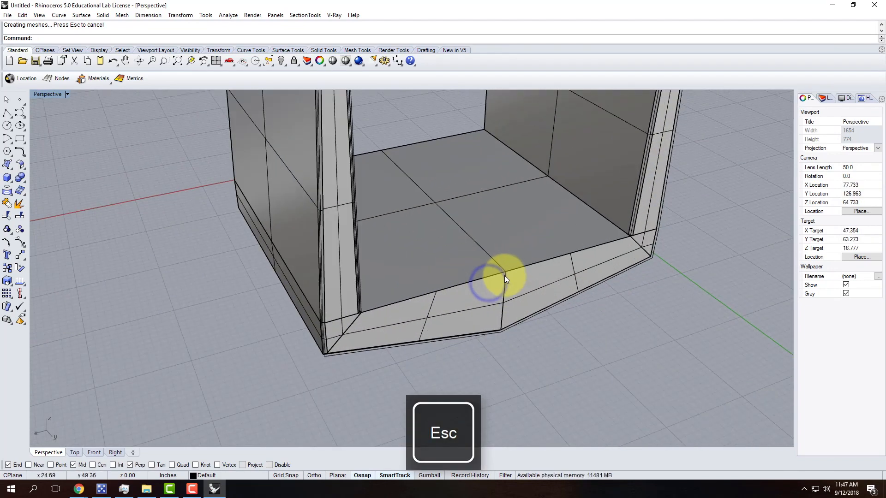
scroll(504, 274, up, 3)
click(505, 271)
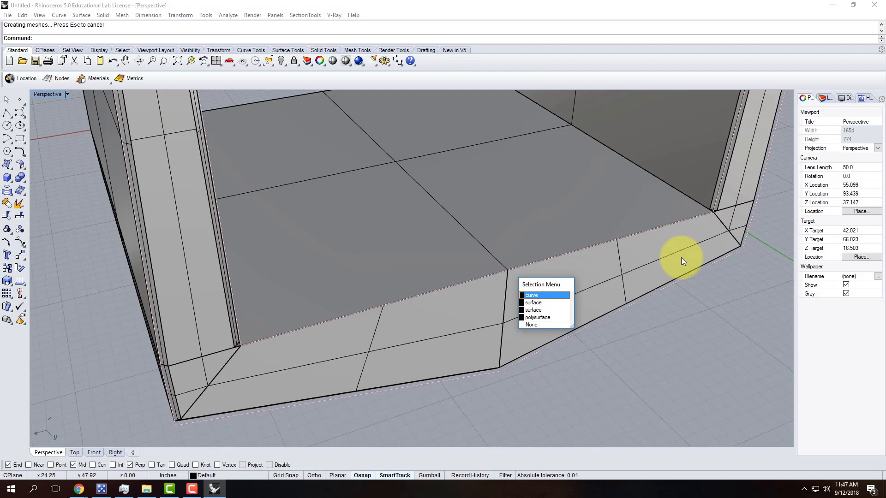
click(625, 349)
- Examine the box's underside and the base corner where the front chamfers meet the side panel's chamfer
right_drag(657, 375, 604, 258)
scroll(623, 369, up, 5)
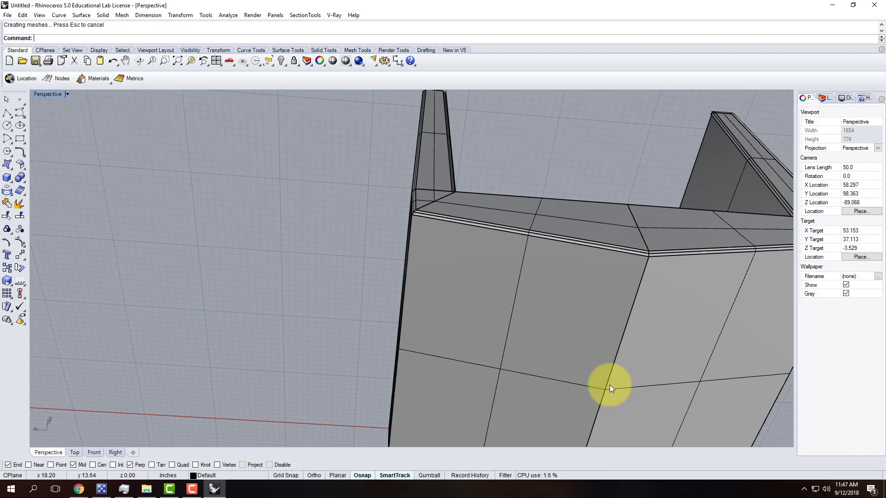
right_drag(392, 282, 447, 276)
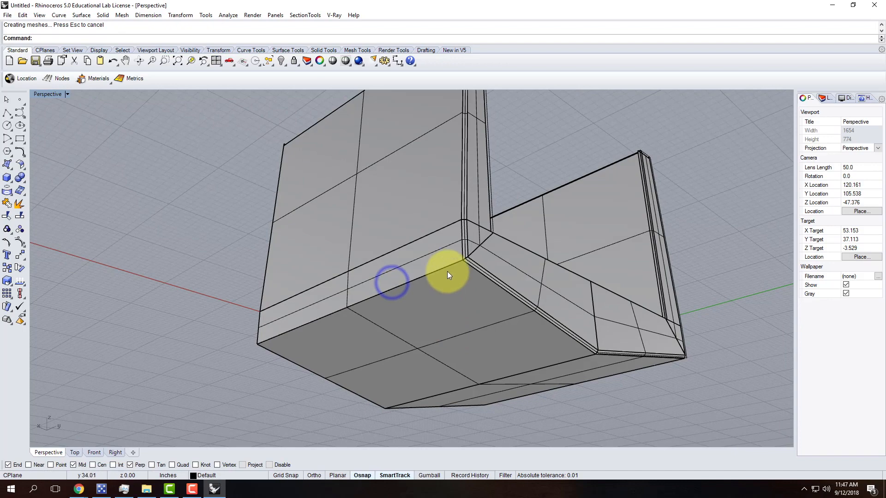
scroll(447, 271, up, 3)
click(426, 253)
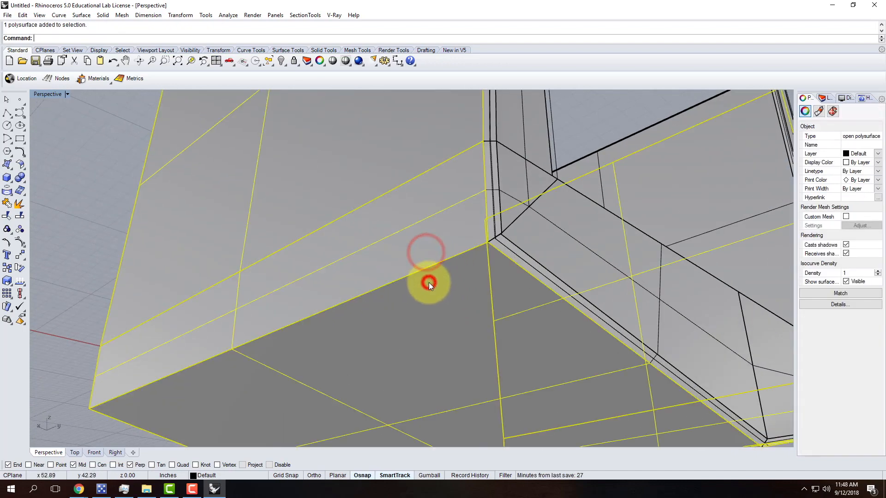
click(72, 239)
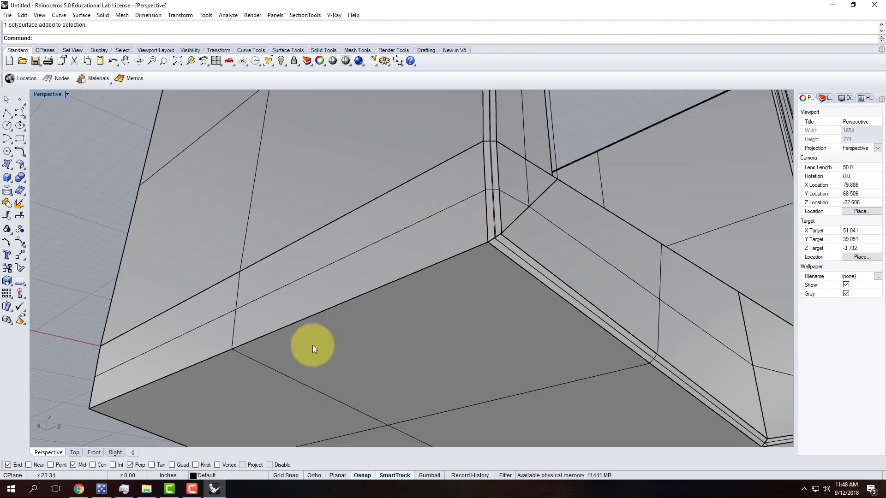
scroll(313, 345, down, 4)
scroll(385, 244, up, 4)
right_drag(497, 279, 404, 388)
scroll(372, 360, up, 4)
right_drag(332, 351, 395, 359)
scroll(407, 348, up, 6)
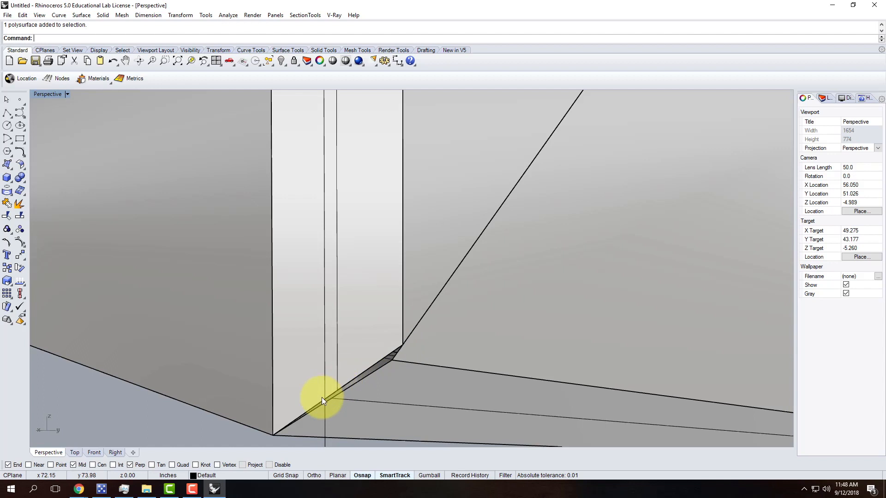
- Draw a polyline from the side panel's lower front corner point to the front face's middle lower corner
click(10, 114)
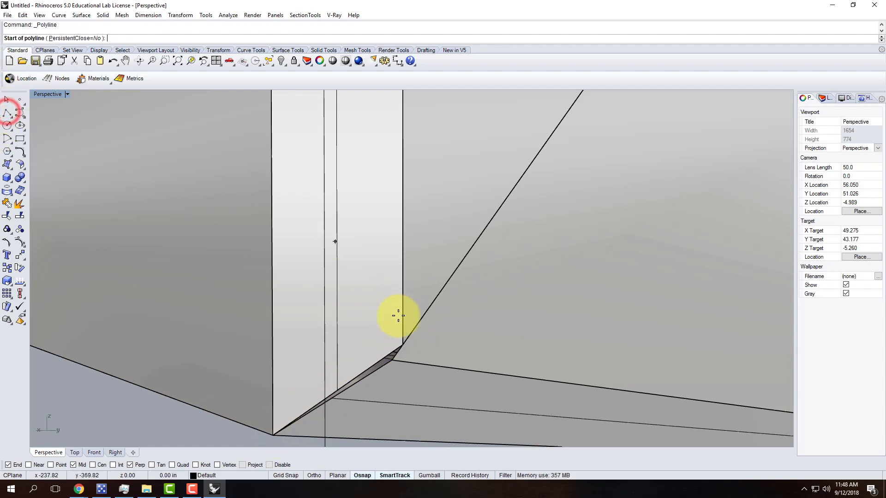
click(403, 344)
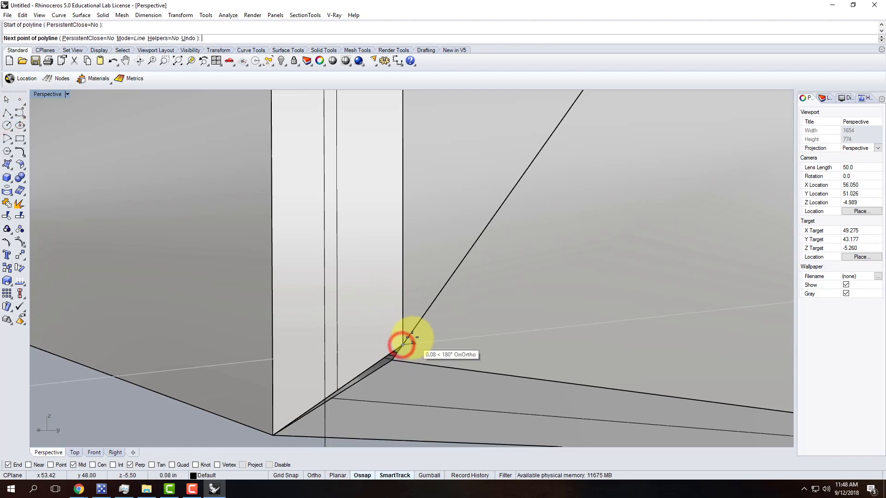
scroll(258, 287, down, 14)
scroll(770, 397, up, 4)
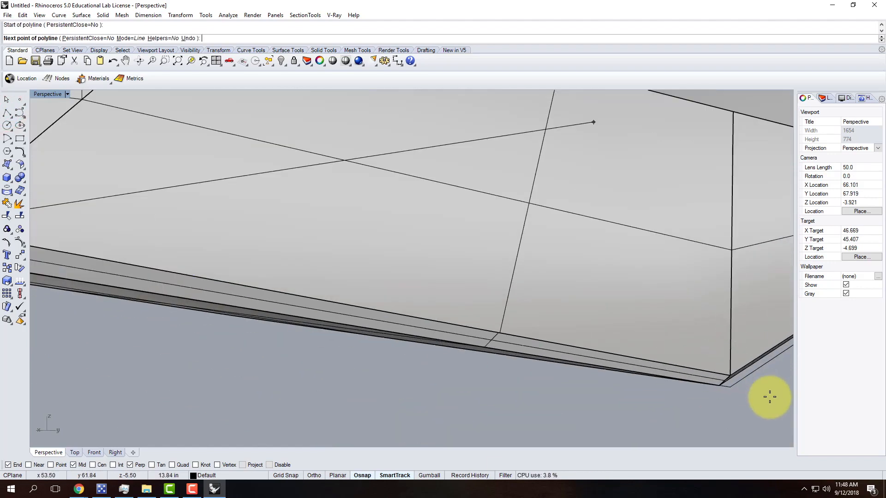
scroll(770, 397, up, 5)
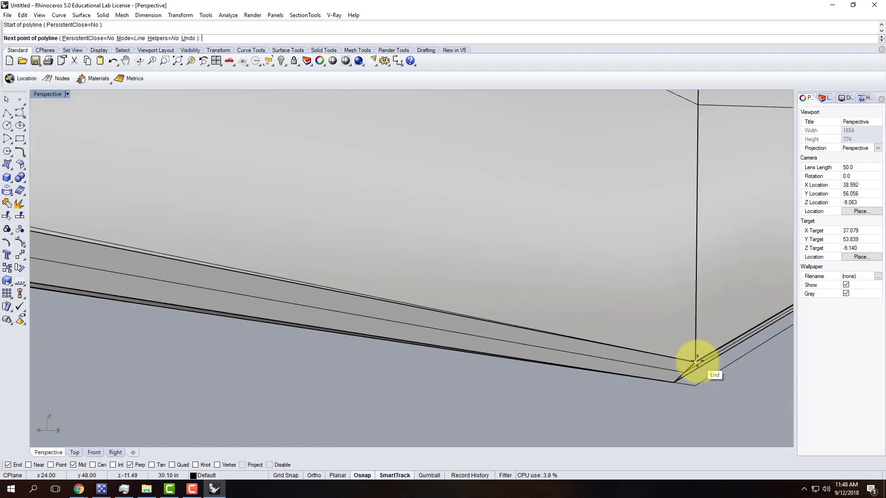
click(697, 361)
key(Return)
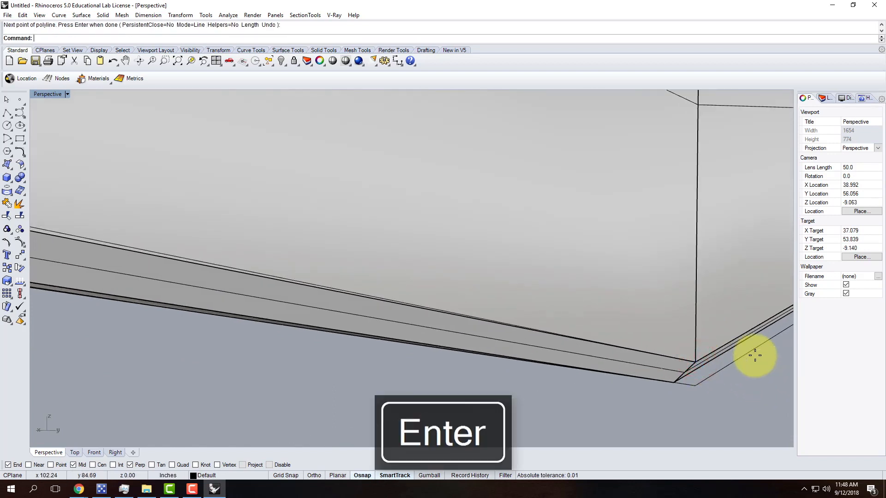
- Trim away the overlapping sliver of the front face below the new line, using the line as the cutting object
click(198, 261)
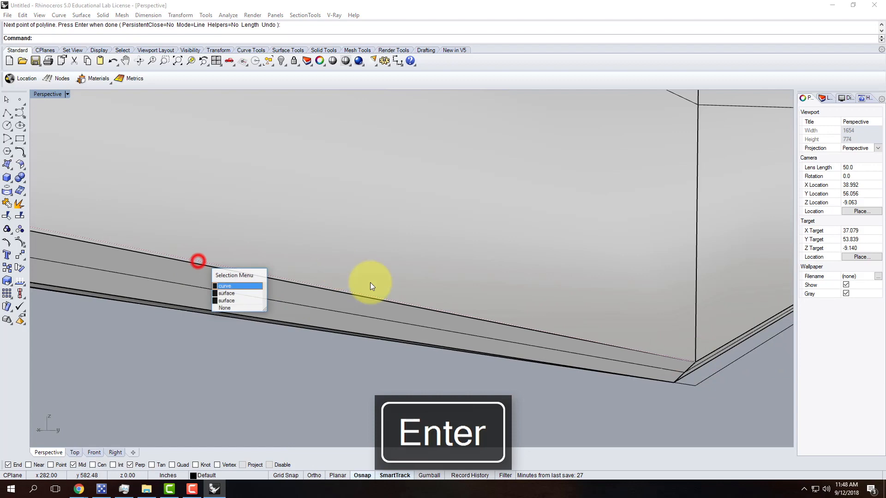
click(239, 290)
right_drag(357, 344, 347, 312)
click(347, 312)
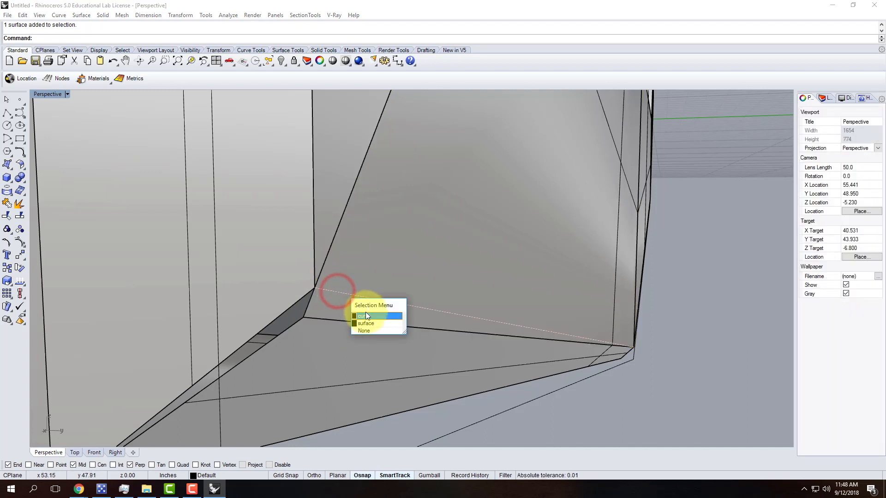
click(370, 316)
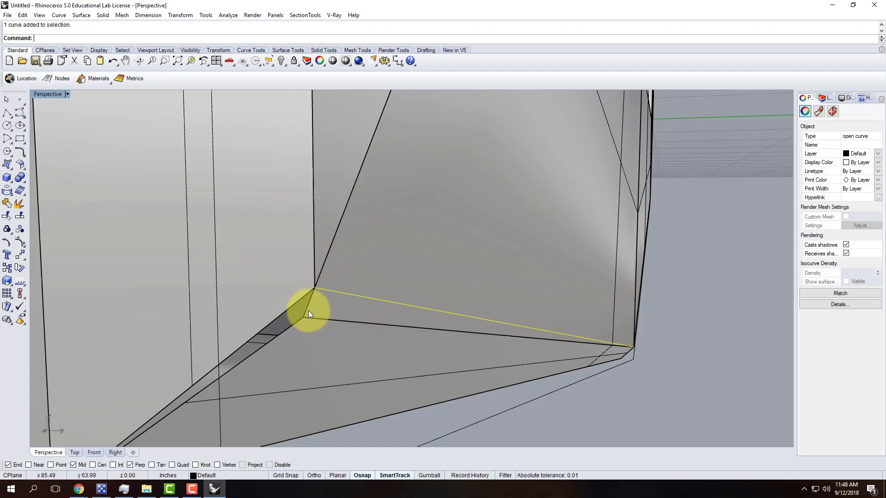
text(Trim)
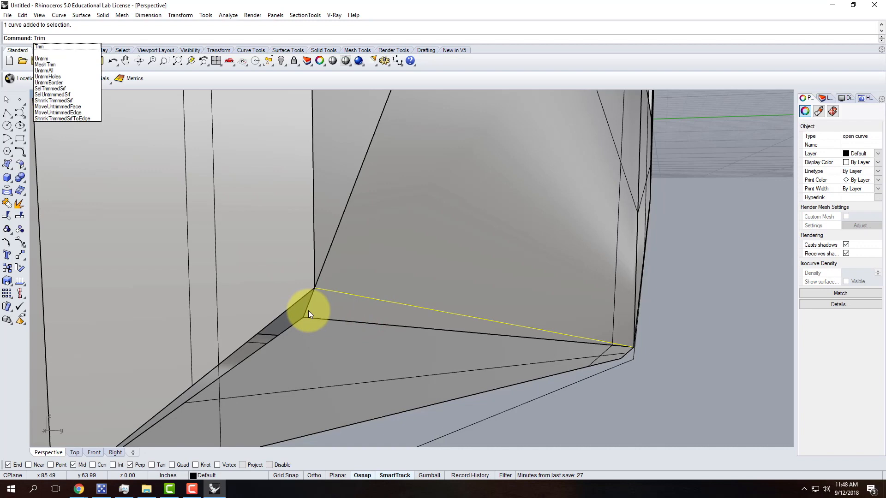
key(Return)
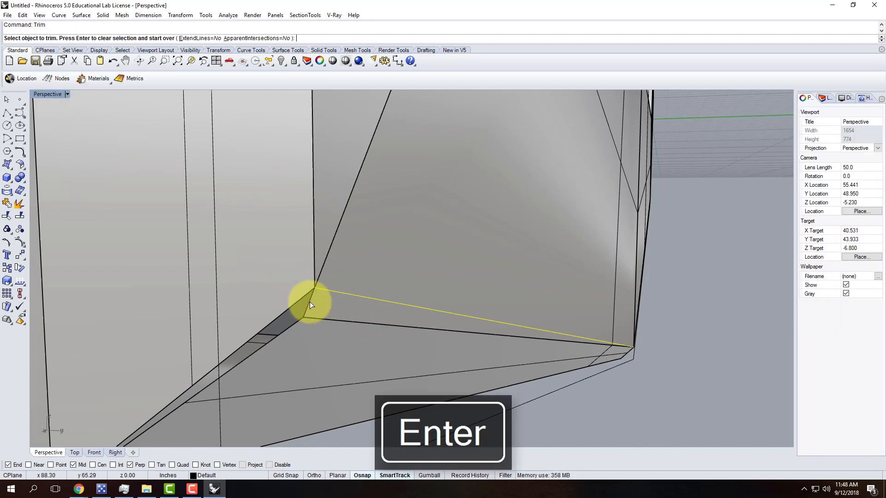
click(310, 302)
right_drag(455, 347, 495, 353)
click(484, 380)
click(358, 359)
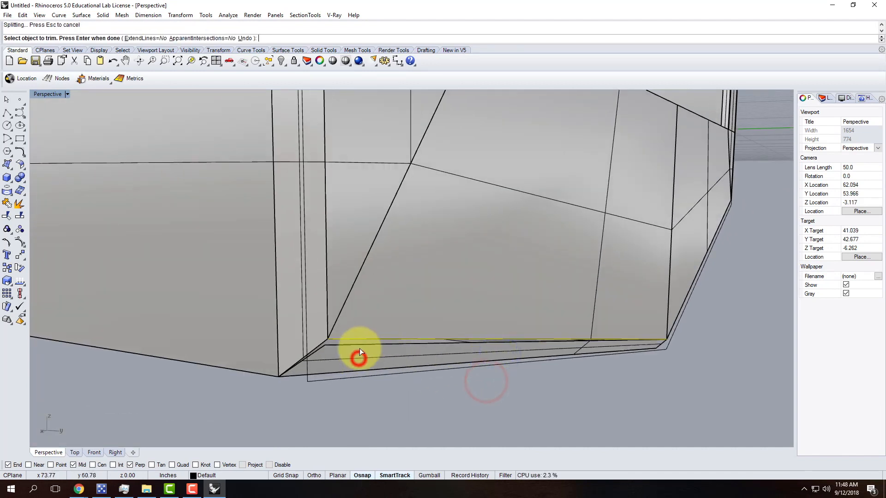
key(Return)
- Try to replace the front base edge's chamfer surface with a surface built from four corner points
click(365, 362)
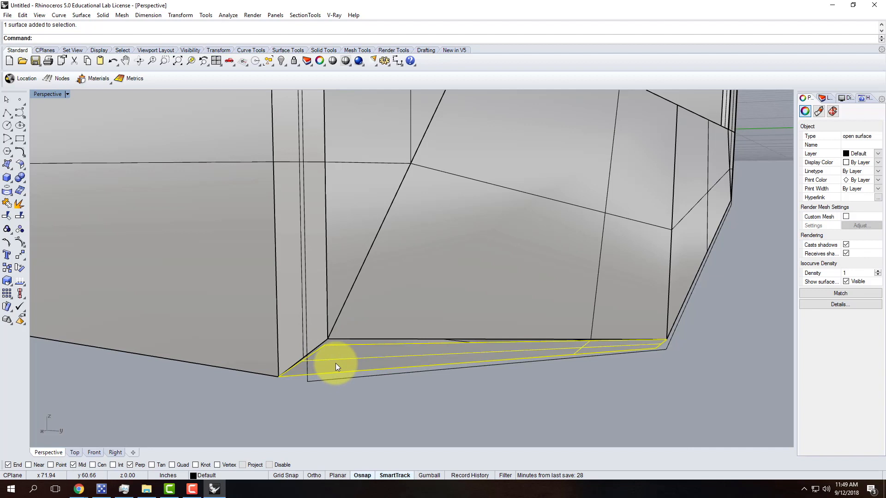
key(Delete)
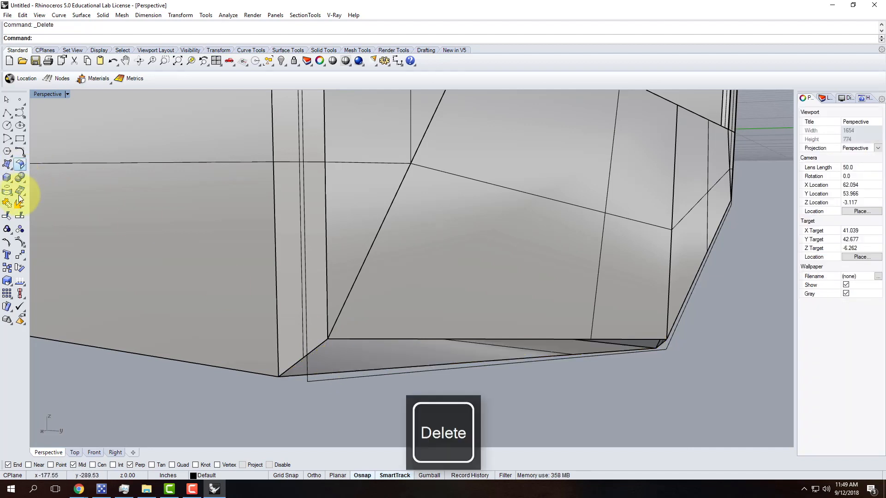
click(6, 165)
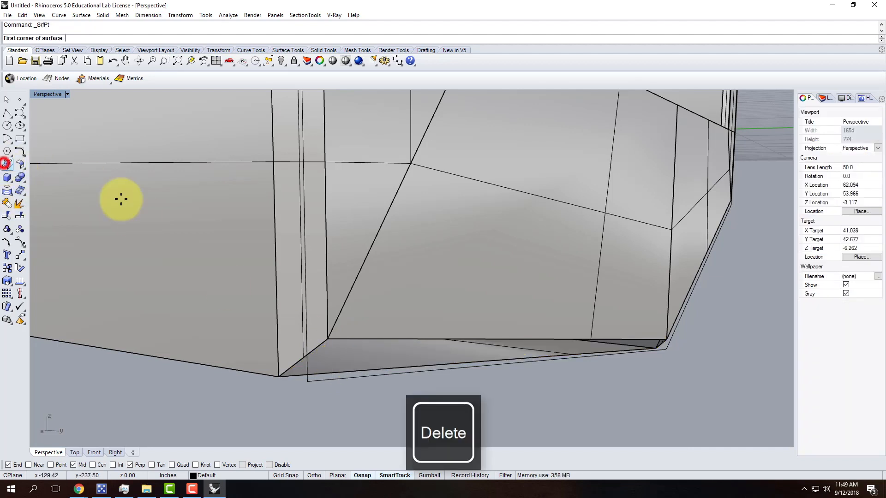
click(279, 375)
click(327, 342)
right_drag(297, 340, 445, 346)
scroll(450, 342, up, 3)
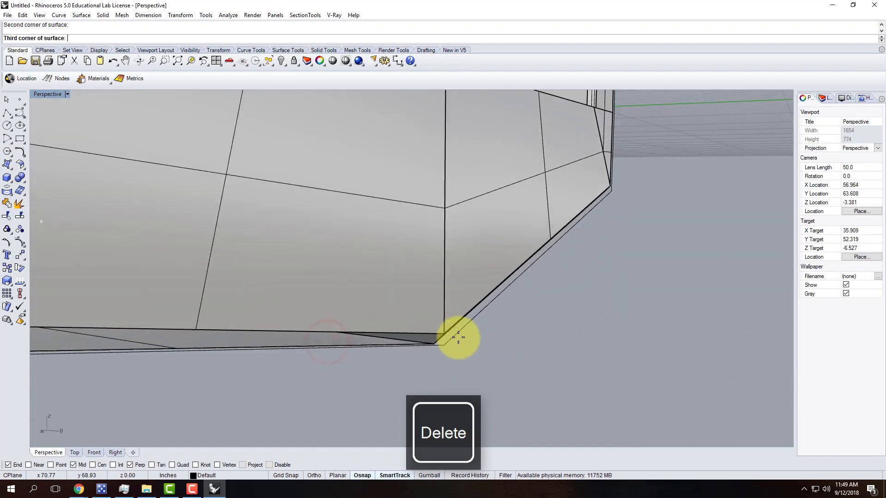
click(433, 332)
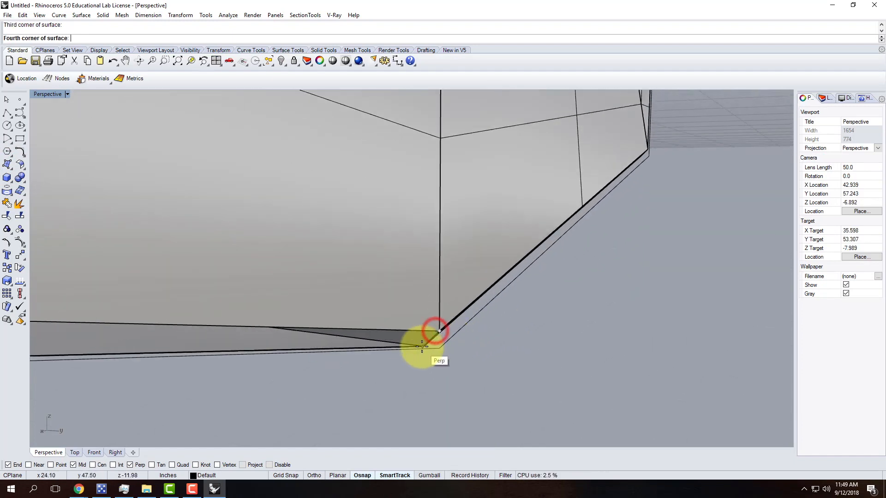
right_drag(458, 349, 226, 318)
scroll(225, 318, down, 9)
scroll(388, 318, up, 7)
scroll(380, 352, up, 5)
click(379, 349)
scroll(563, 362, down, 16)
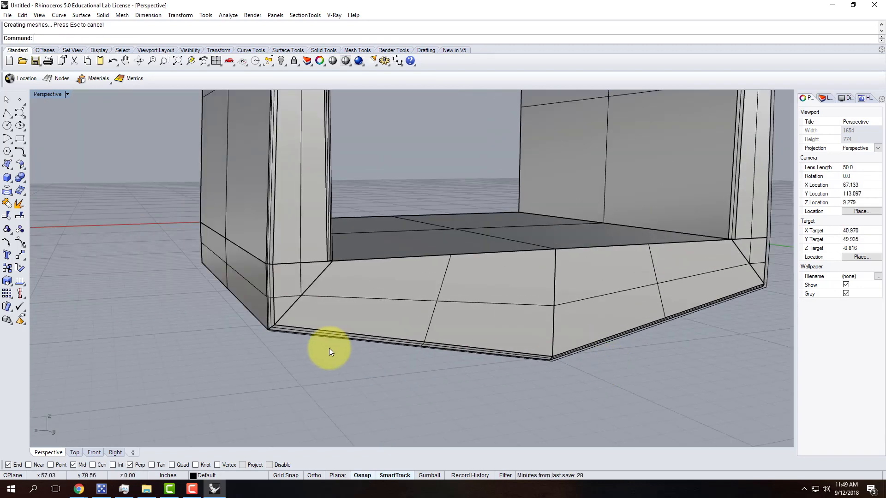
- Undo the corner-point surface and the deletion of the original chamfer surface
scroll(328, 348, up, 7)
click(237, 303)
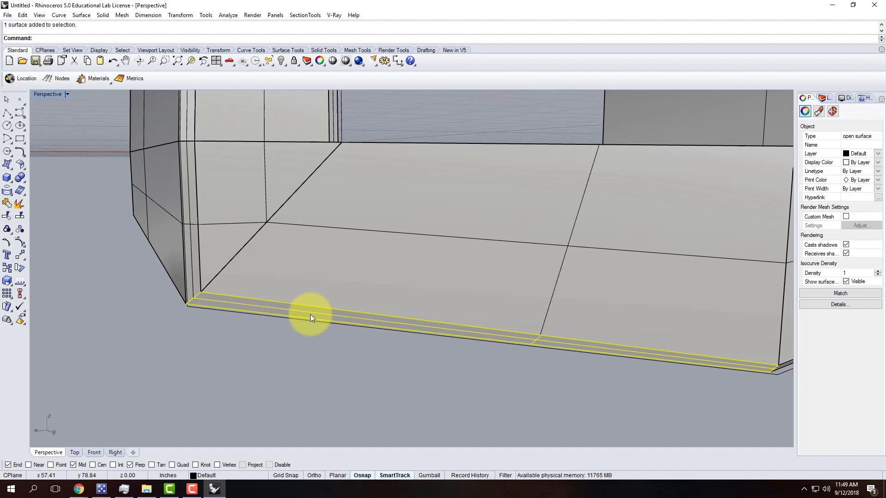
mouse_move(230, 301)
right_down()
mouse_move(273, 302)
mouse_move(302, 327)
right_up()
key(ctrl+z)
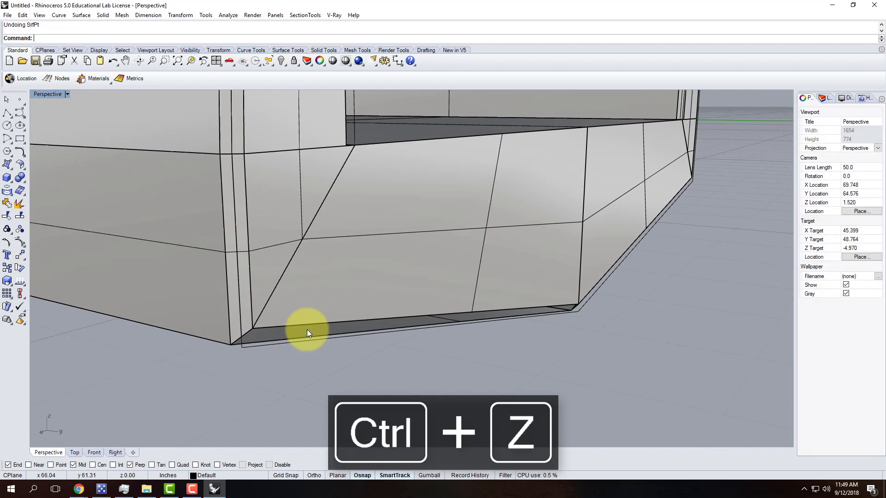
scroll(263, 332, up, 3)
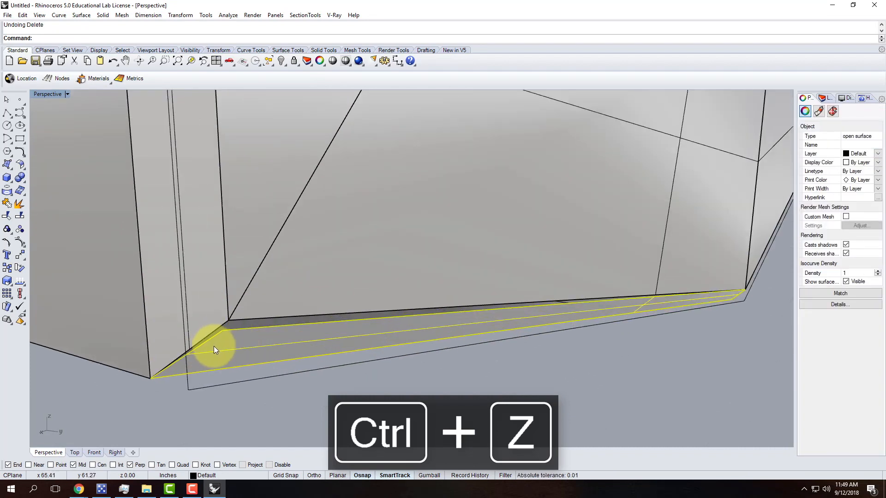
- Turn on the control points of the front base edge's chamfer surface
click(7, 244)
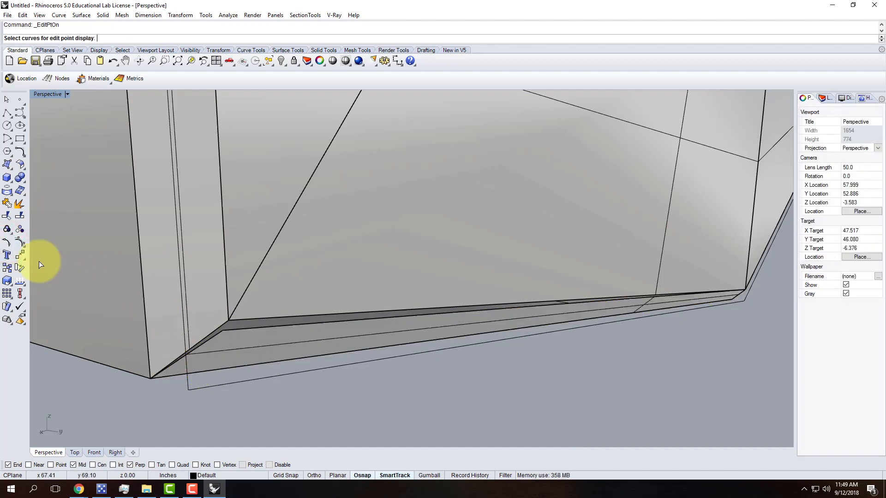
key(Escape)
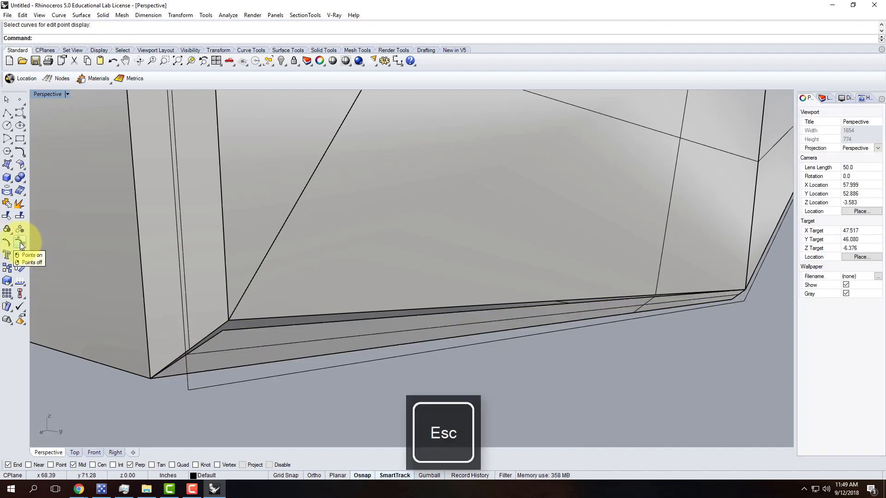
click(251, 352)
click(20, 241)
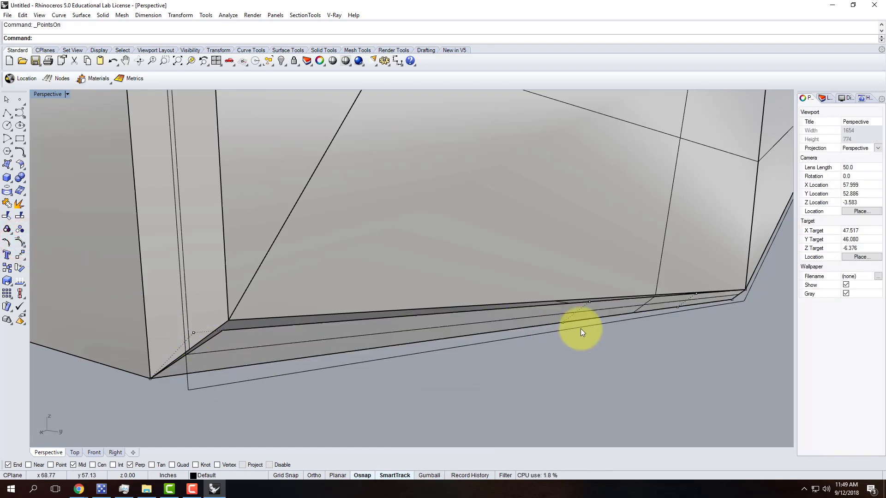
- Move the chamfer surface's corner control point onto the side panel's lower front corner, with Point snapping enabled
click(194, 333)
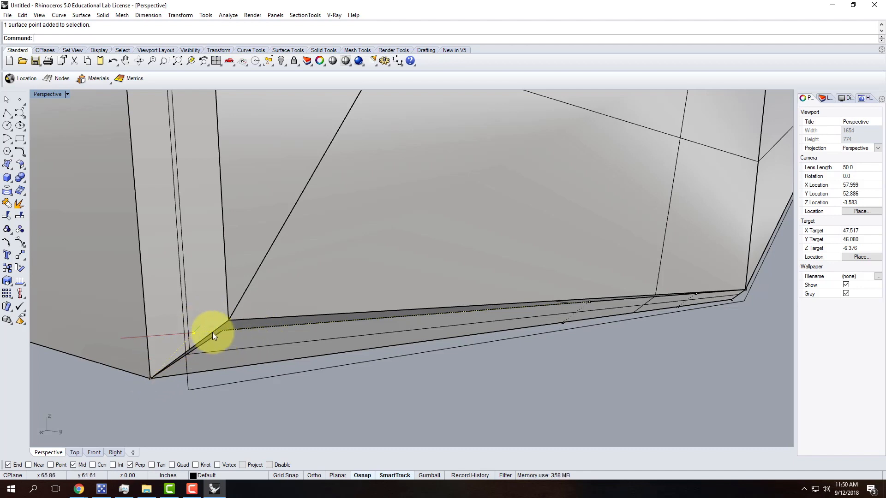
key(Return)
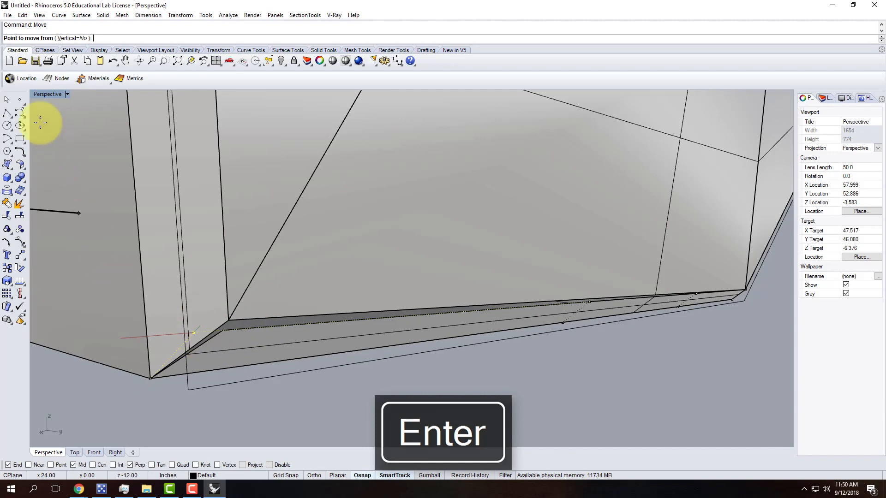
right_drag(297, 372, 301, 373)
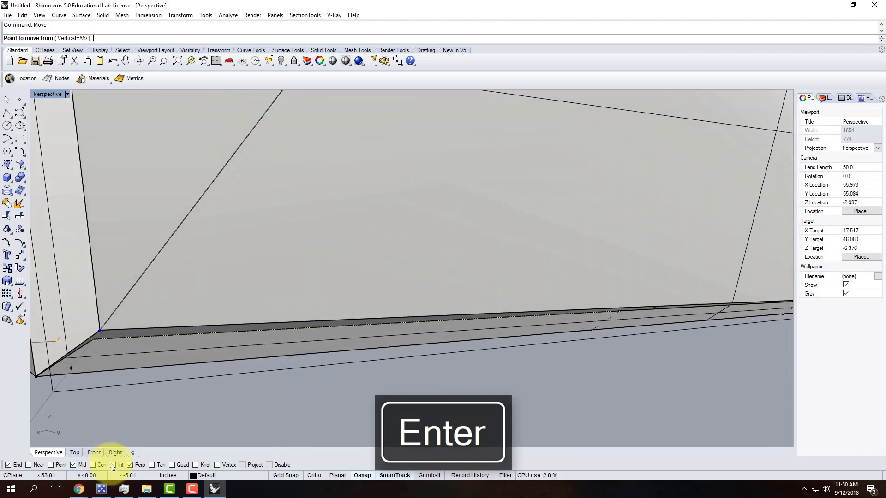
click(50, 466)
click(56, 340)
click(97, 328)
right_drag(197, 377, 244, 372)
scroll(317, 340, up, 3)
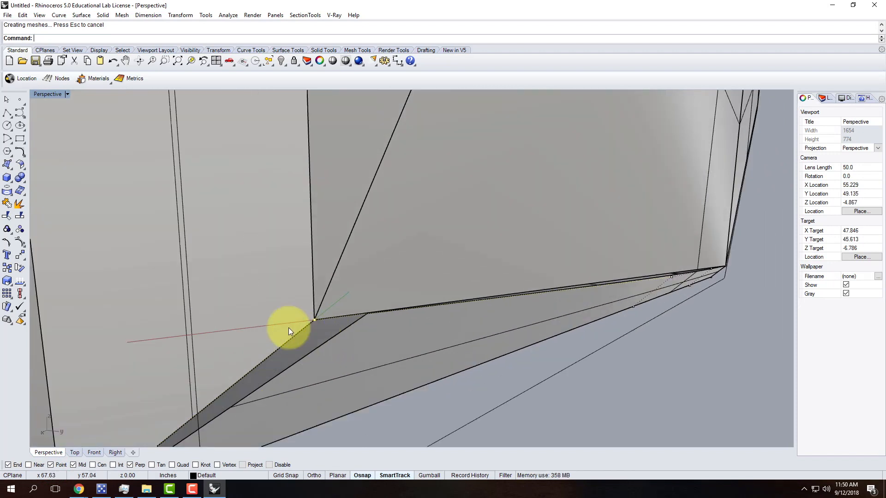
key(Escape)
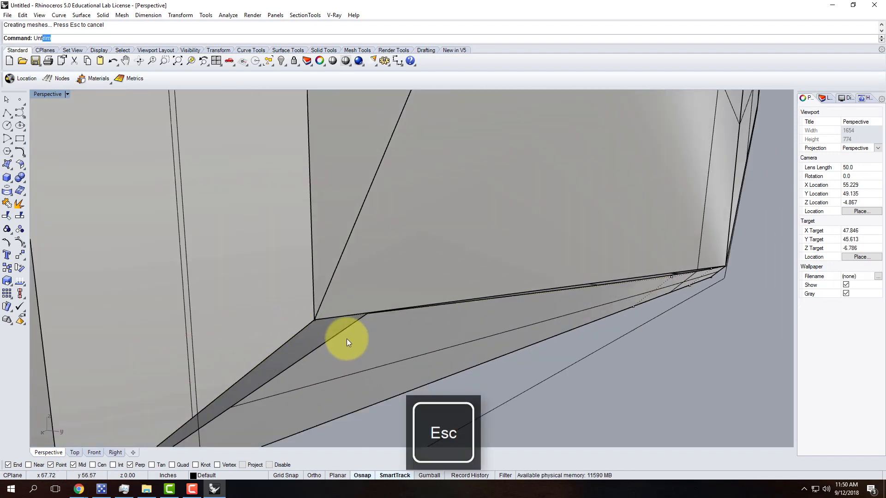
- Untrim the chamfer surface's short edge at the side panel corner with the Untrim command
key(Return)
click(331, 339)
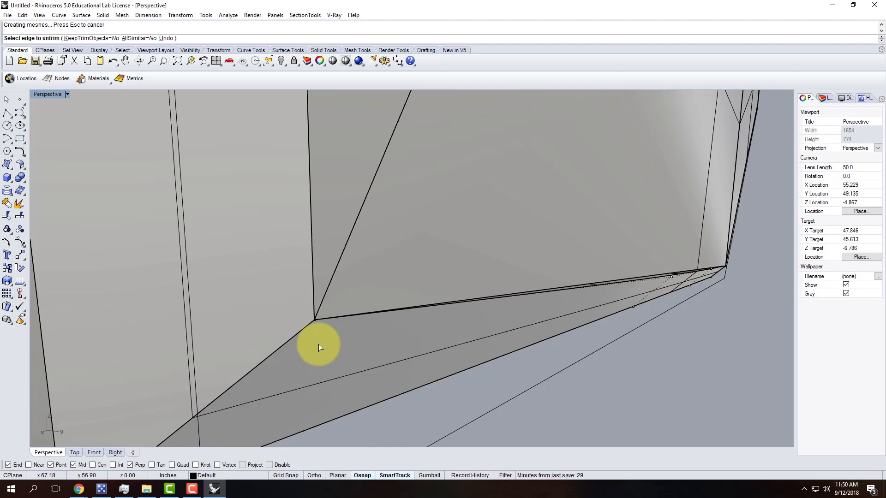
scroll(552, 212, up, 3)
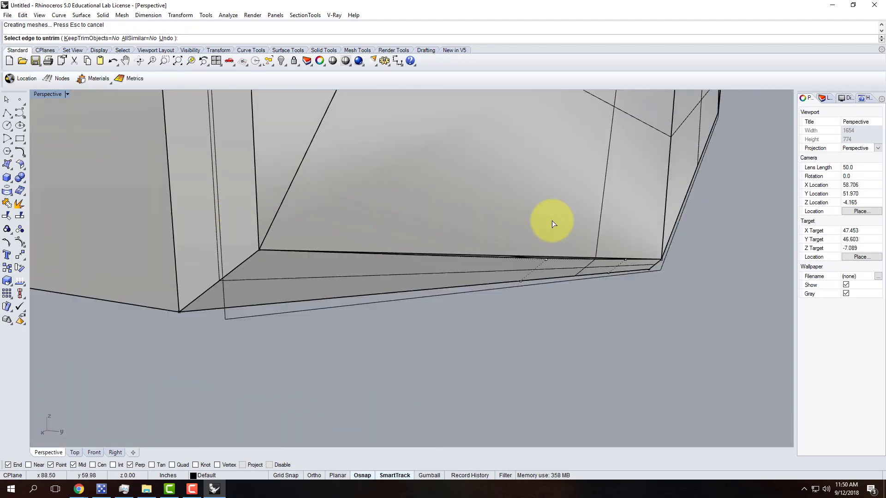
- Show the front chamfer surface's control points again and move the inner one on its upper edge perpendicularly onto the front base face's lower edge
click(542, 271)
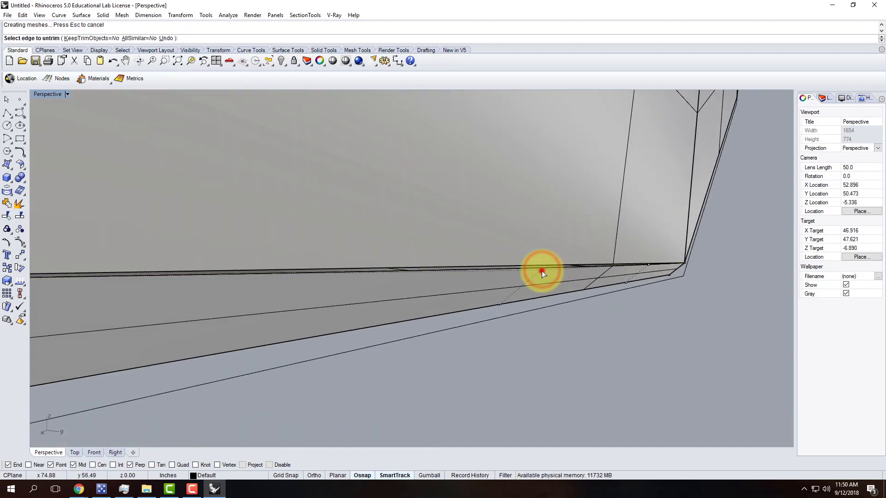
key(Escape)
click(539, 272)
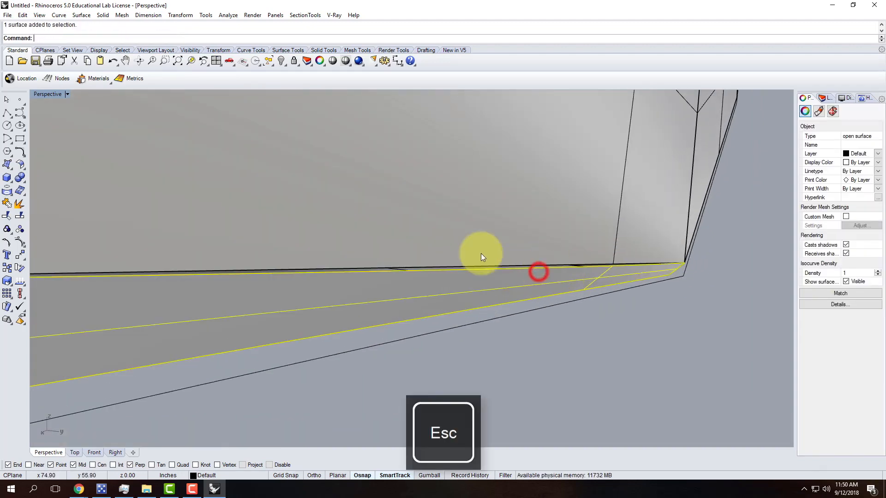
click(6, 229)
click(541, 270)
text(move)
key(Return)
click(539, 268)
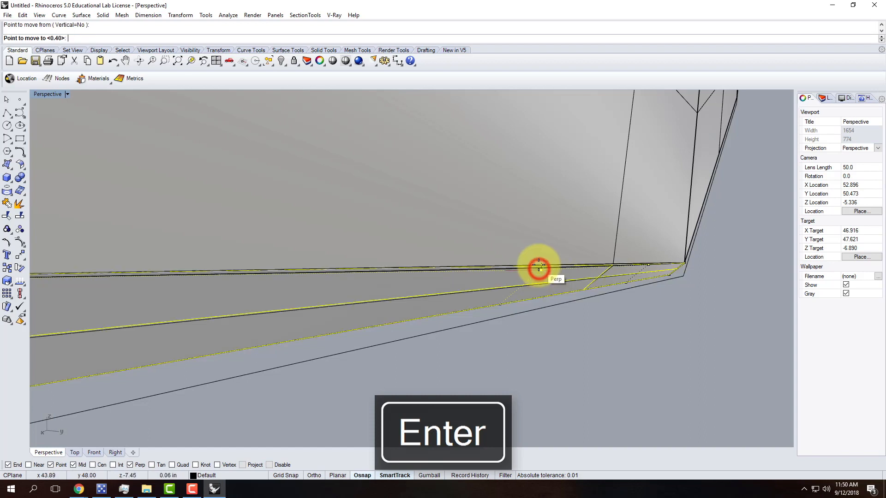
click(542, 264)
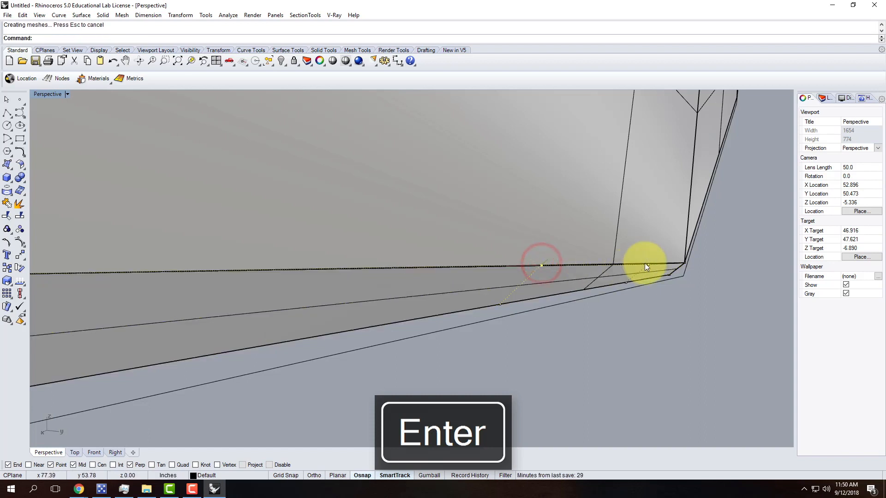
- Move the chamfer's upper control point nearest the far end onto the front face's lower edge, and turn the control points off
key(Return)
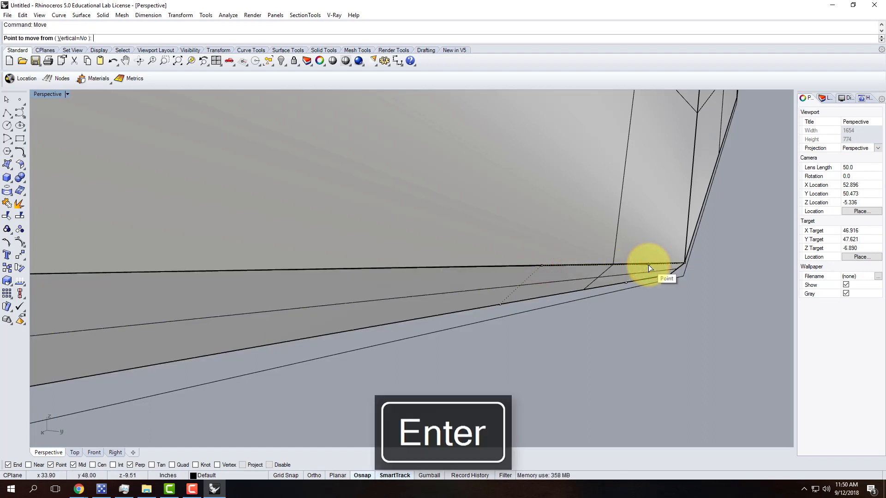
click(649, 265)
click(647, 261)
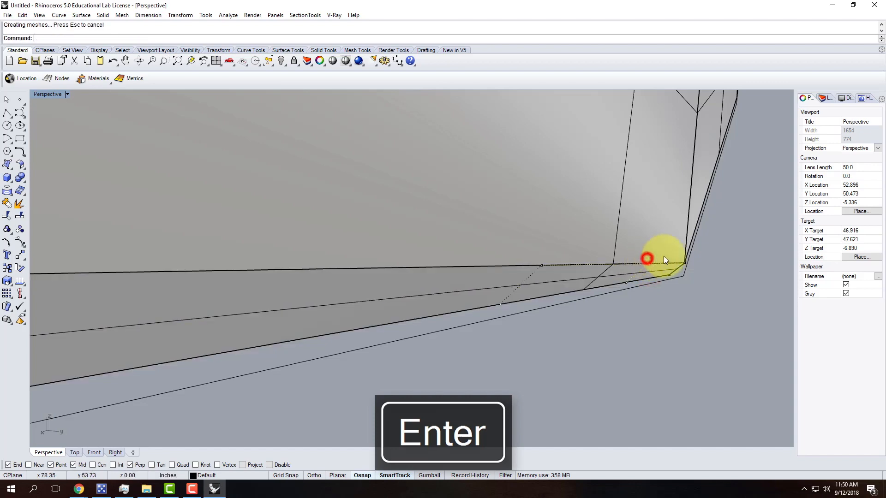
right_drag(706, 303, 677, 317)
key(Escape)
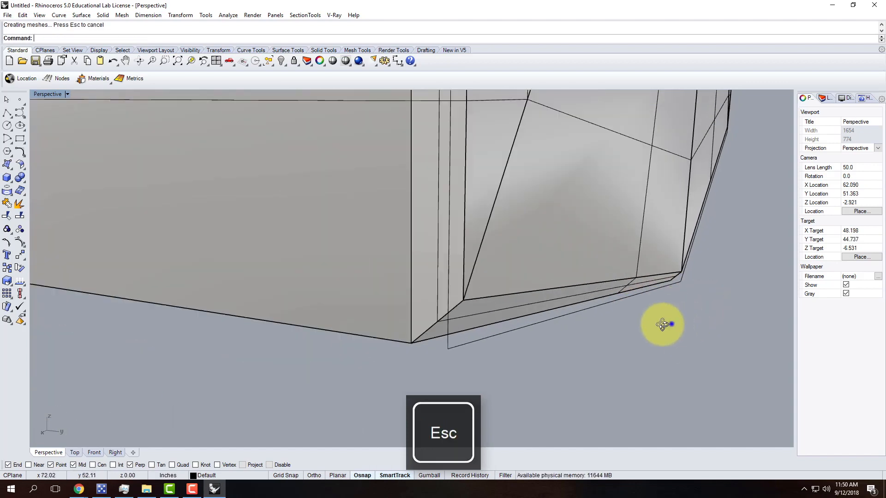
- Examine the adjusted chamfer surface along the front base edge and how it meets the adjoining corners
scroll(663, 323, up, 5)
click(492, 315)
scroll(401, 325, down, 3)
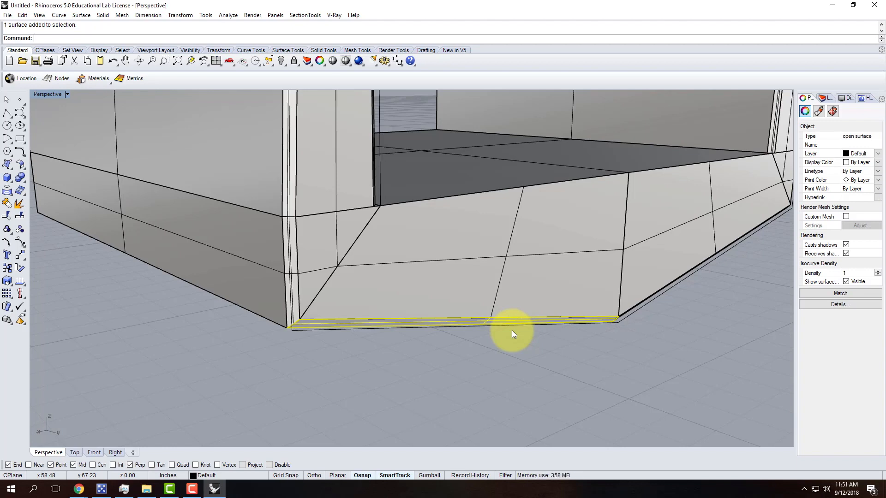
key(Escape)
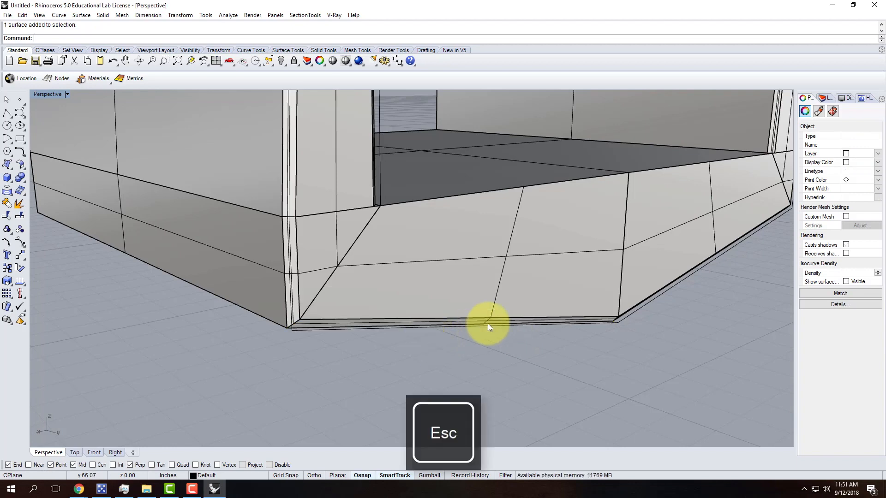
scroll(306, 320, up, 6)
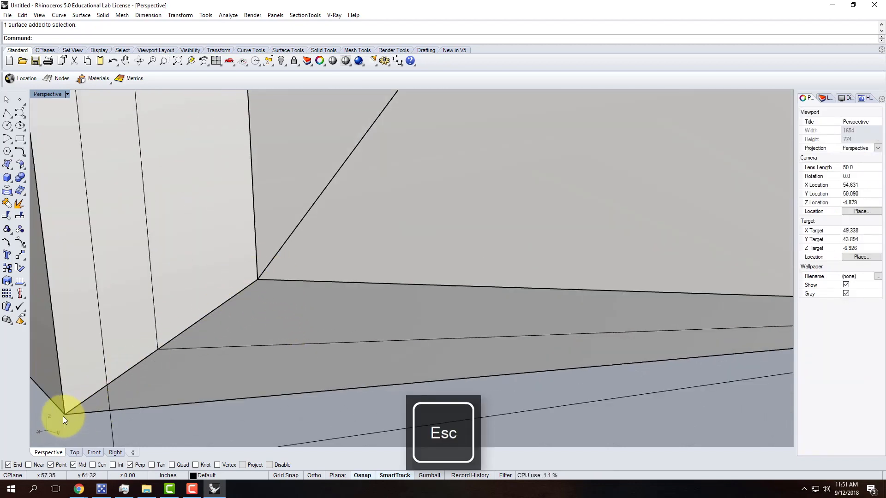
scroll(295, 308, down, 7)
right_drag(694, 336, 524, 317)
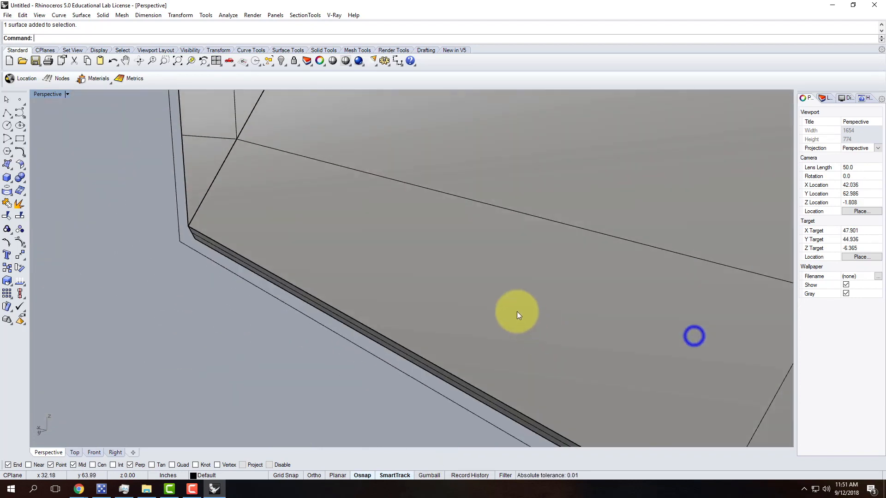
scroll(524, 317, down, 10)
scroll(508, 325, down, 5)
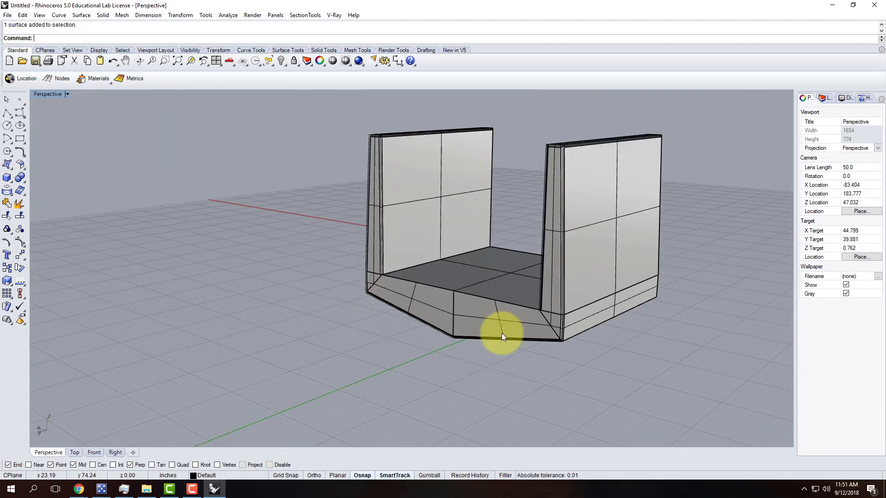
- Chamfer the outer side base face with the bottom surface using ChamferSrf at distances 0.50, 0.50
scroll(502, 333, up, 10)
right_drag(482, 331, 465, 277)
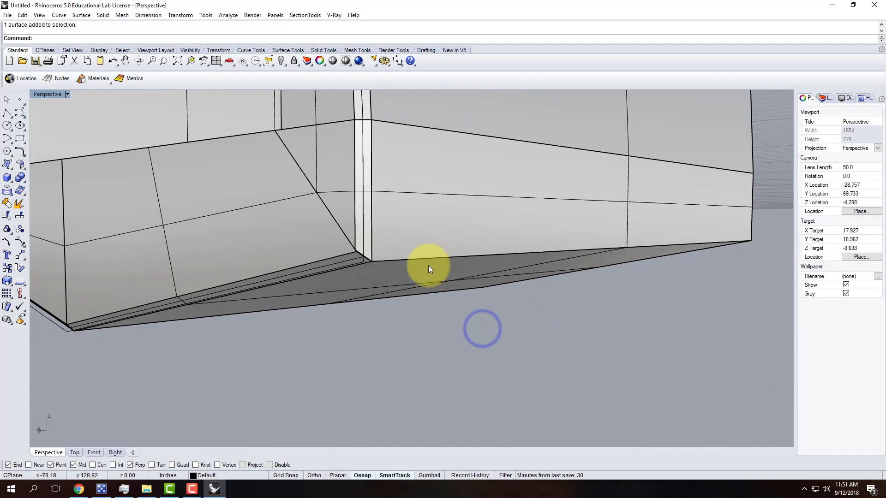
text(ChamferSrf)
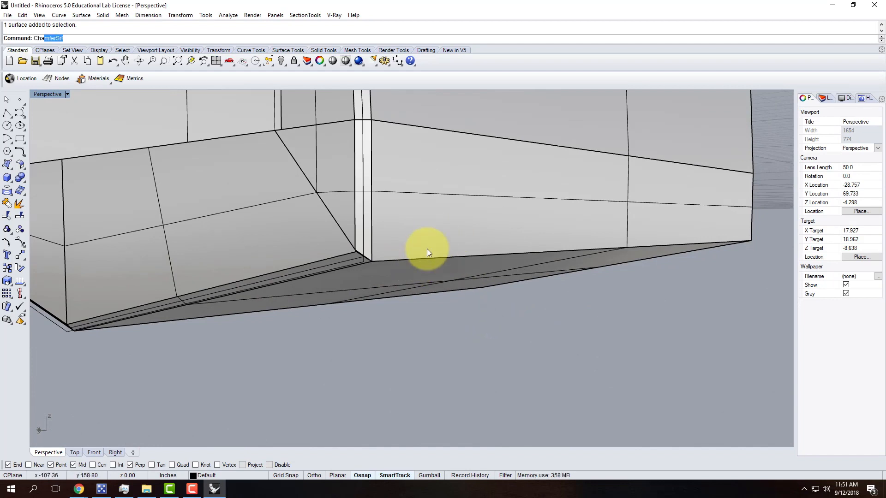
key(Return)
click(438, 236)
click(420, 276)
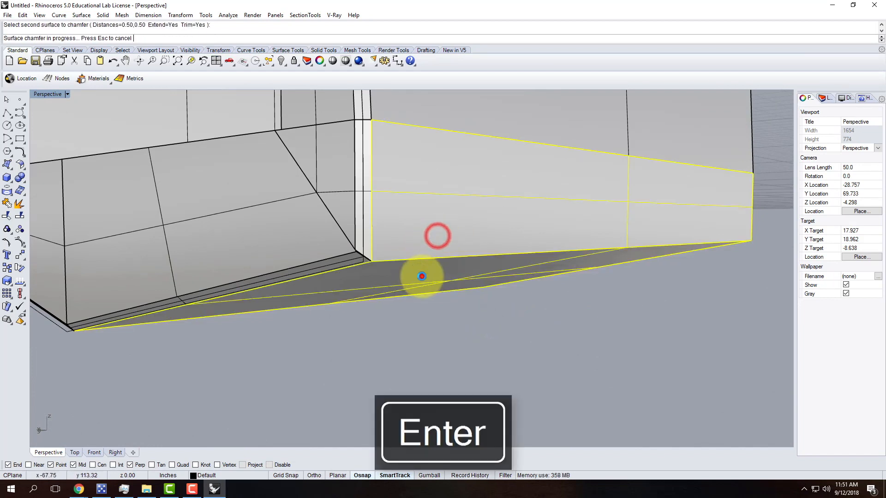
- Draw a closed triangular polyline across the lower front corner, connecting the side panel's vertical chamfer to both ends of the new side chamfer
mouse_move(392, 277)
right_down()
mouse_move(434, 273)
mouse_move(399, 275)
right_up()
scroll(440, 220, up, 4)
right_drag(477, 228, 475, 232)
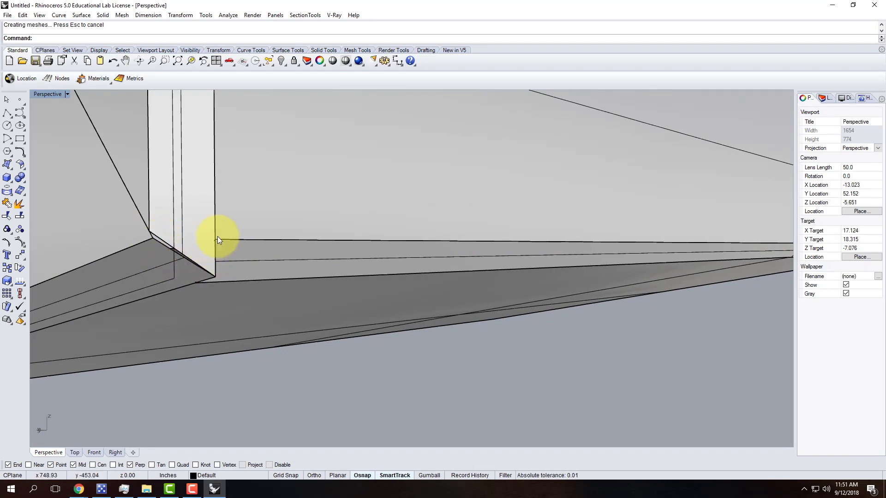
click(7, 113)
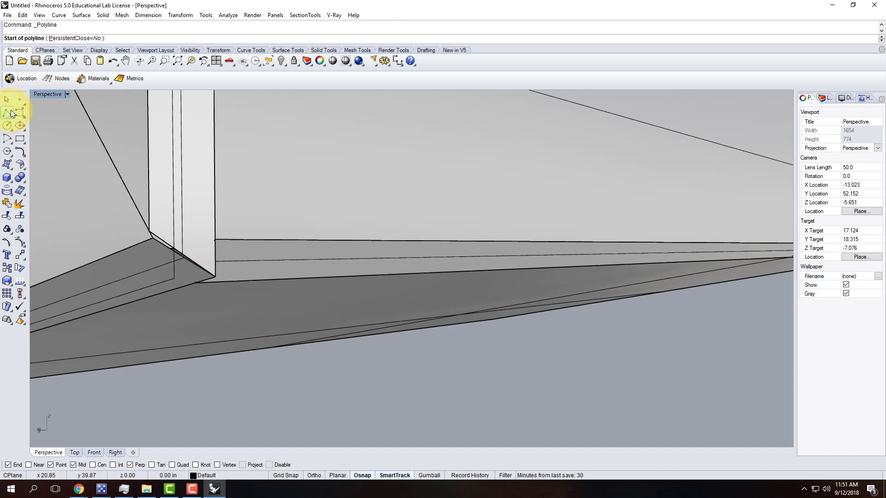
click(151, 230)
click(216, 239)
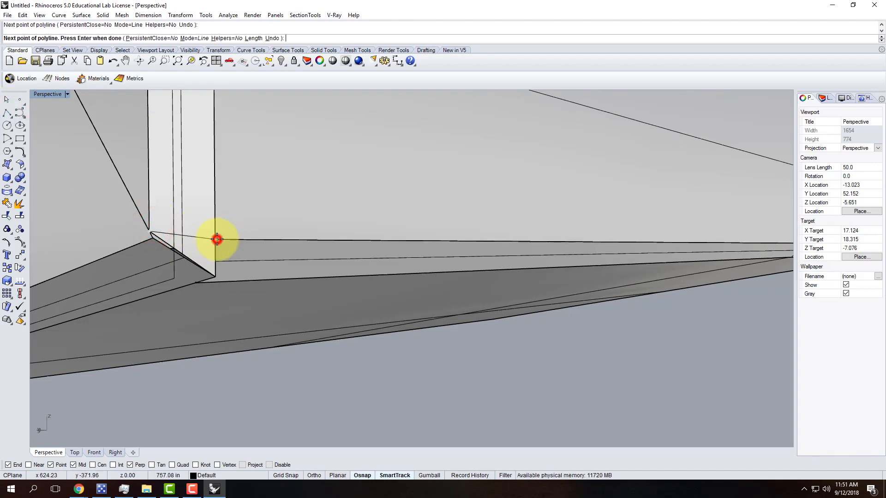
click(195, 282)
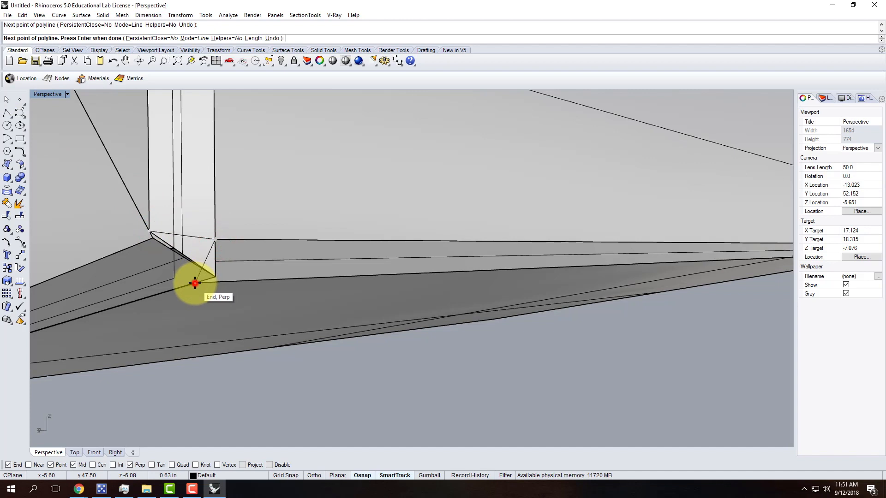
click(149, 232)
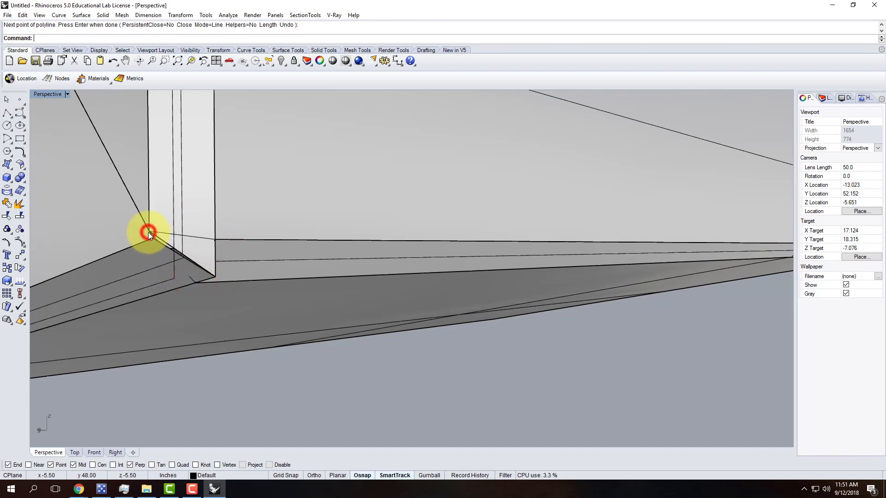
- Trim away the excess surface at the side panel's lower front corner, using the closed triangular curve as the cutting object
click(192, 282)
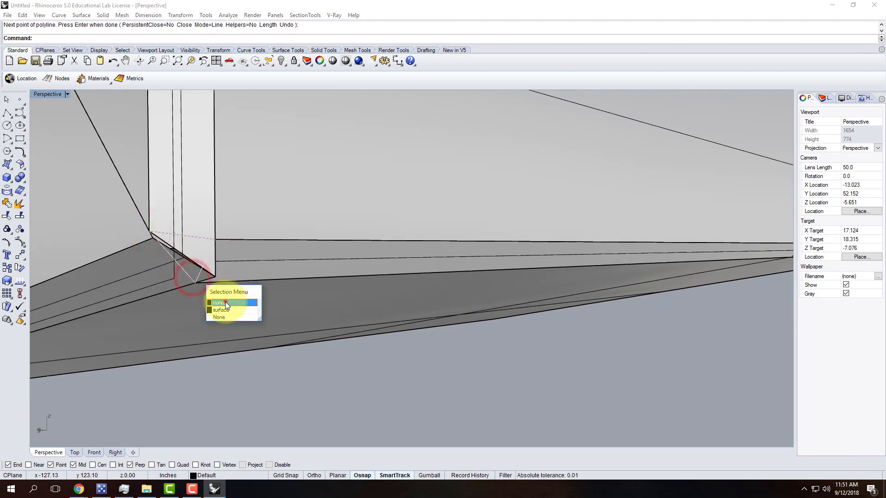
click(223, 301)
mouse_move(295, 282)
right_down()
mouse_move(279, 283)
mouse_move(294, 285)
right_up()
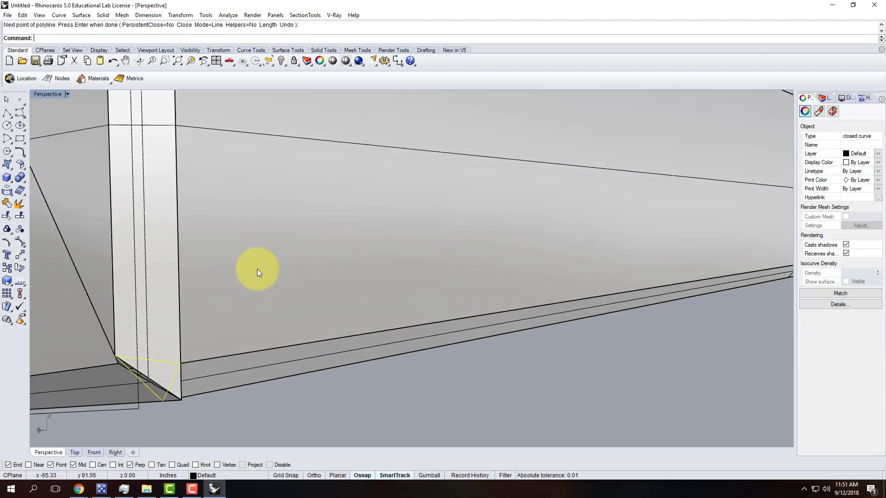
scroll(272, 267, down, 10)
scroll(241, 289, up, 5)
scroll(241, 290, up, 2)
text(z)
key(Return)
text(s)
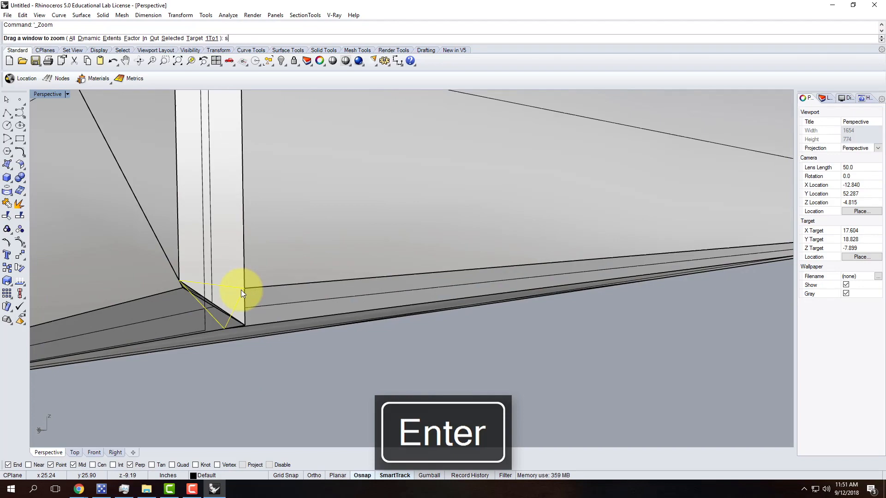
key(Return)
mouse_move(389, 282)
right_down()
mouse_move(323, 328)
mouse_move(248, 308)
mouse_move(245, 251)
mouse_move(279, 231)
mouse_move(355, 241)
mouse_move(443, 271)
mouse_move(435, 311)
mouse_move(321, 311)
mouse_move(269, 283)
mouse_move(323, 241)
mouse_move(386, 242)
right_up()
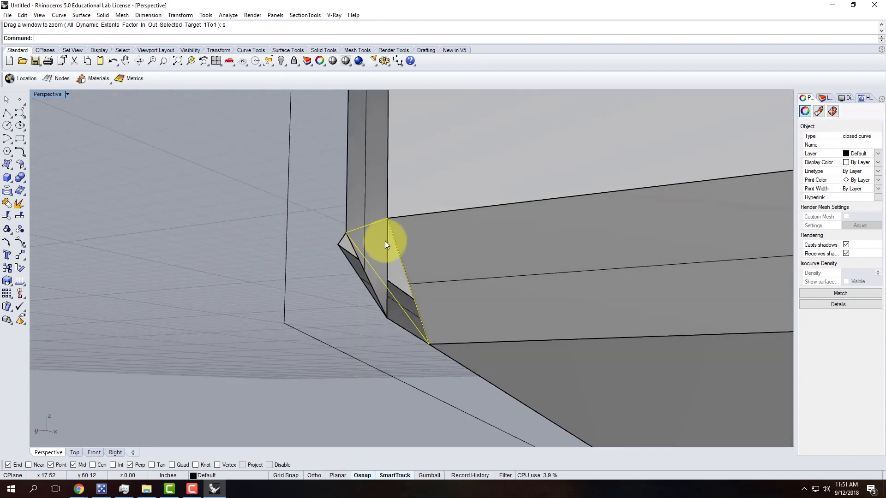
key(Return)
click(389, 266)
click(377, 291)
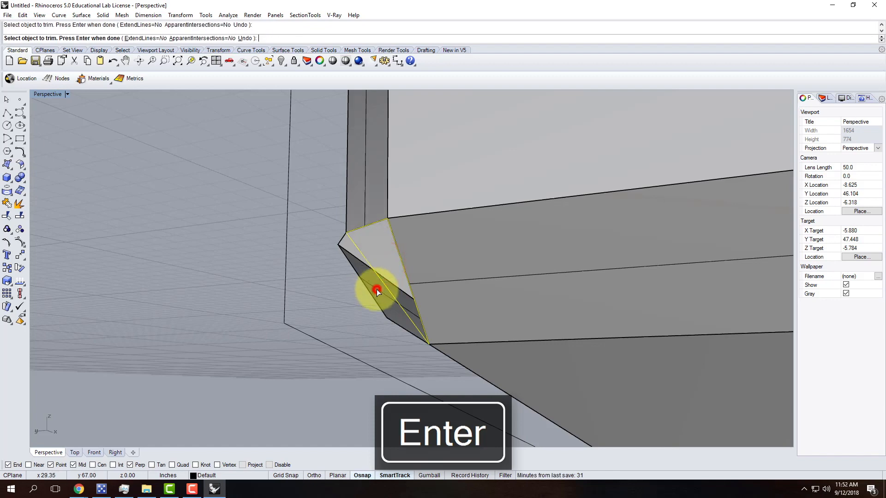
- Examine the trimmed lower front corner from several sides
right_drag(355, 258, 386, 269)
right_drag(419, 285, 420, 248)
right_drag(265, 248, 317, 218)
right_drag(304, 248, 352, 241)
key(Escape)
click(342, 278)
right_drag(342, 278, 448, 259)
key(Escape)
- Draw a line from the vertical chamfer's lower inner corner to the lower corner at the far end of the front base face
right_drag(511, 267, 586, 263)
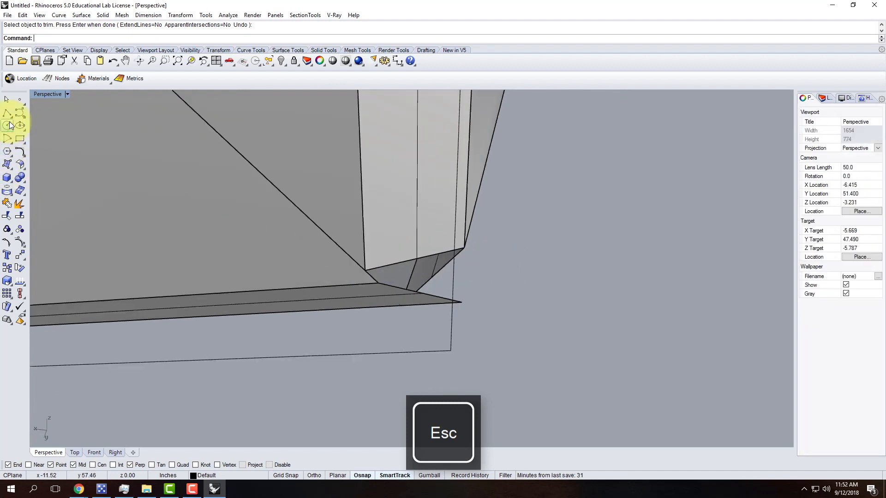
click(8, 116)
click(365, 271)
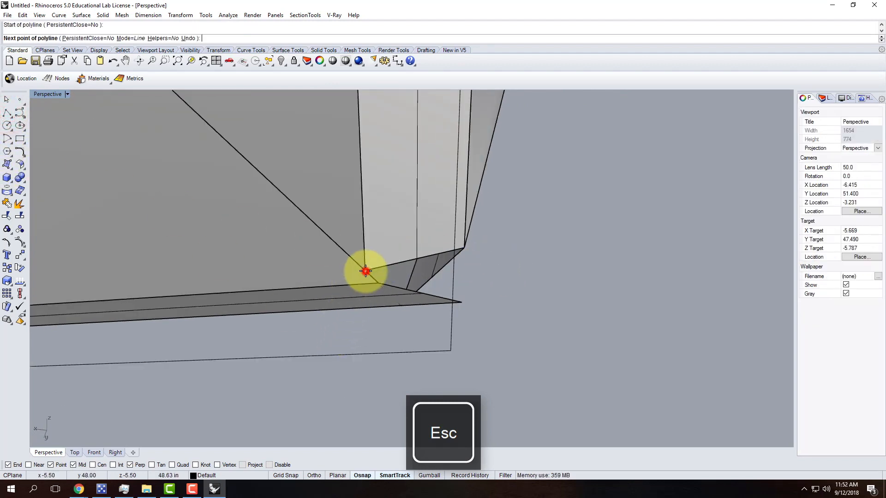
scroll(655, 235, down, 19)
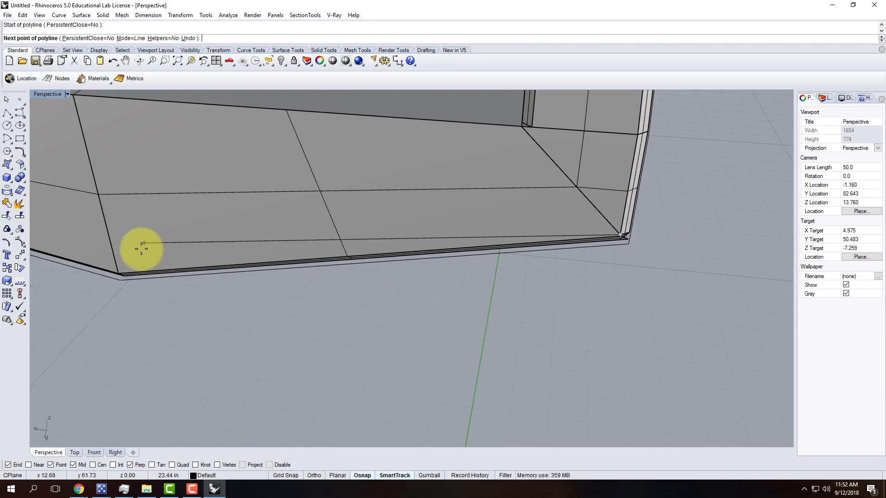
scroll(121, 271, up, 9)
scroll(113, 270, up, 20)
click(133, 281)
key(Return)
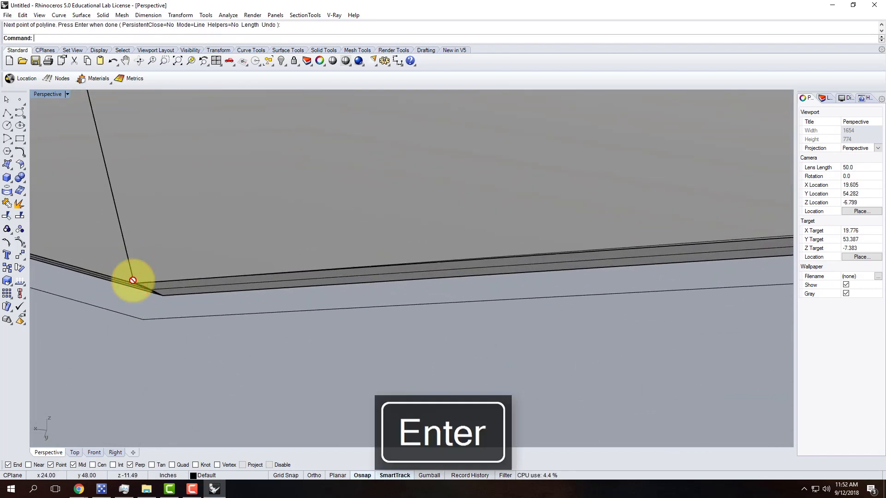
- Trim away the front base face's narrow strip below the line, and delete the chamfer surface along that edge
scroll(105, 300, down, 8)
scroll(500, 275, down, 15)
scroll(594, 258, up, 10)
click(592, 244)
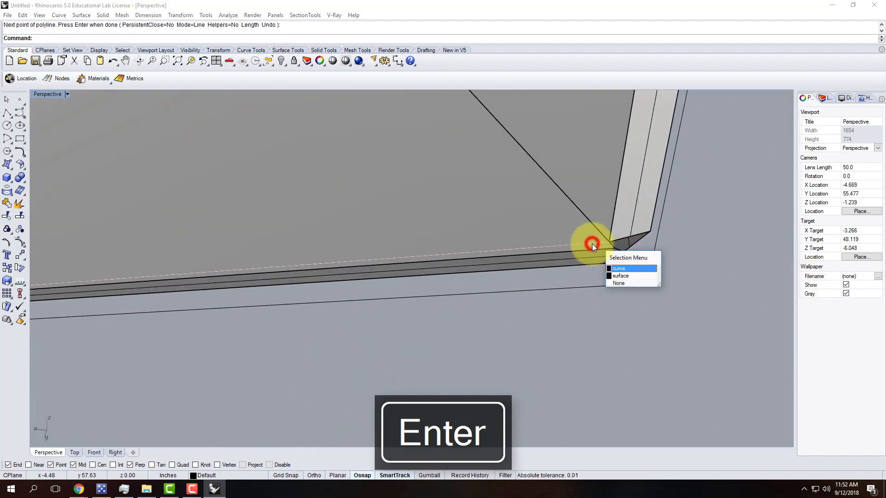
click(617, 268)
key(Return)
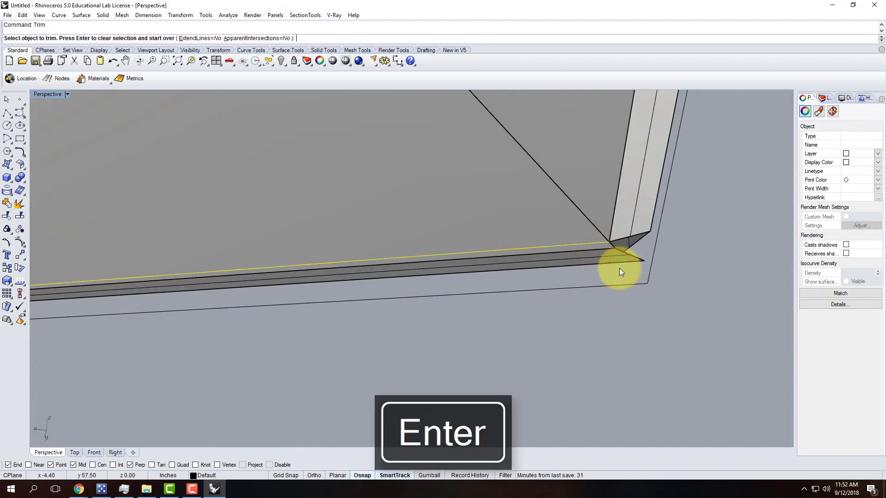
scroll(605, 247, up, 5)
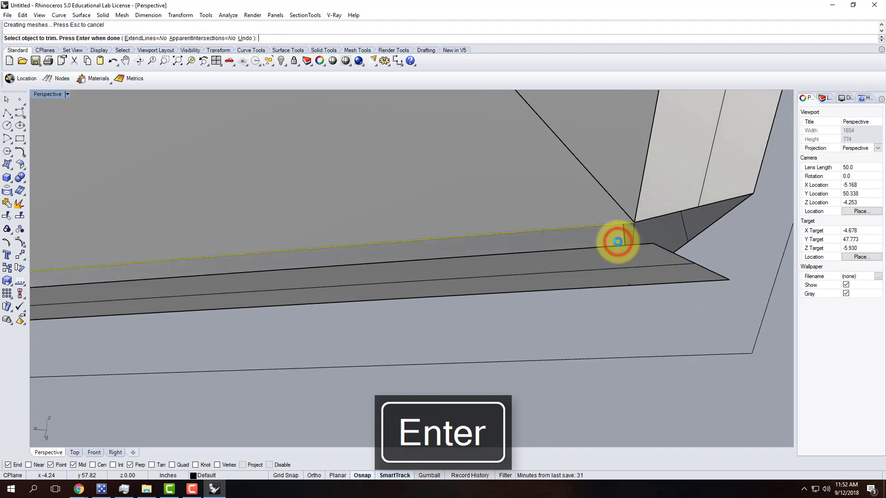
scroll(404, 245, down, 5)
key(Return)
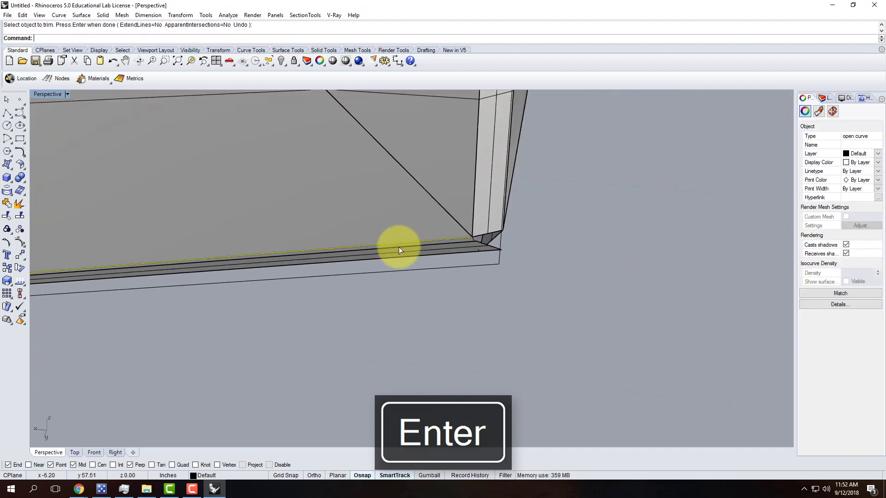
click(458, 250)
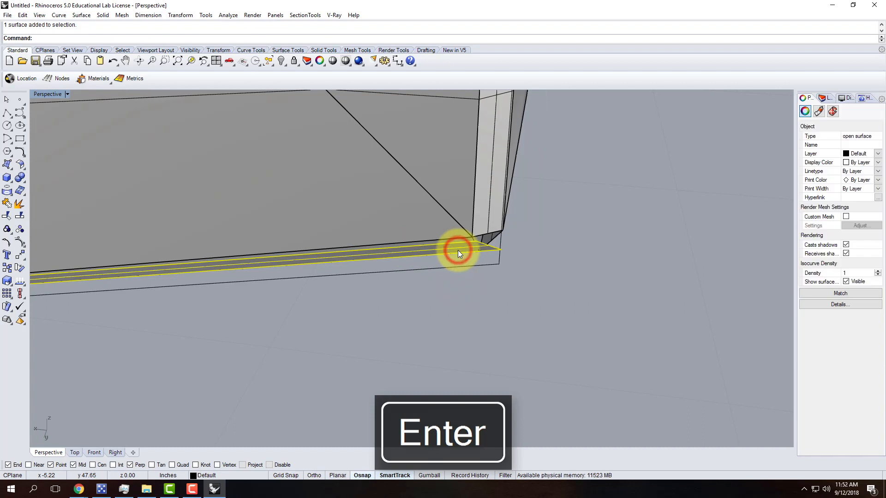
key(Delete)
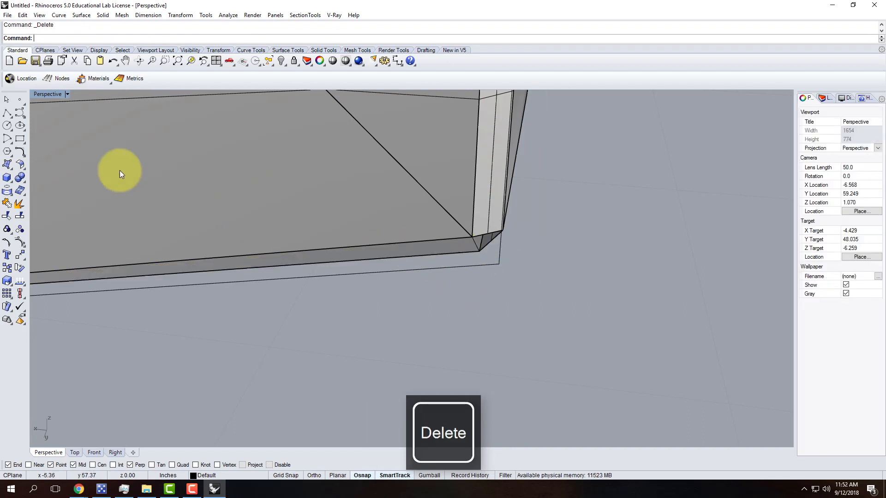
click(9, 165)
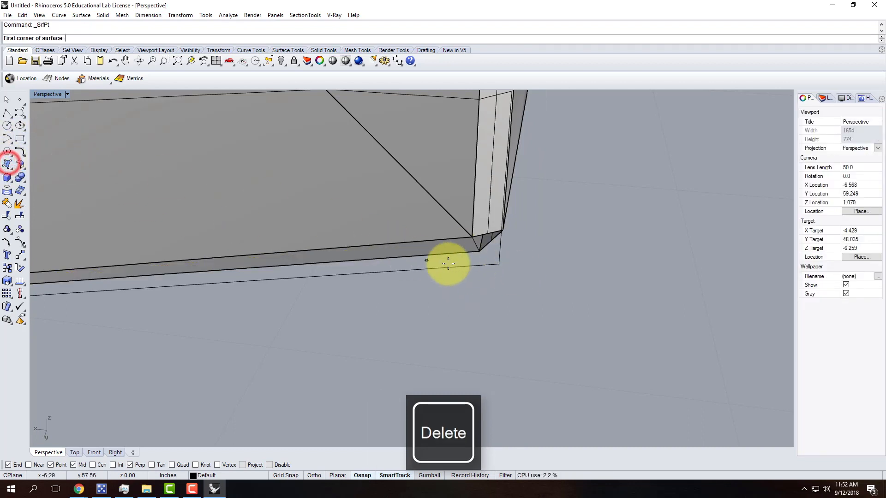
click(476, 254)
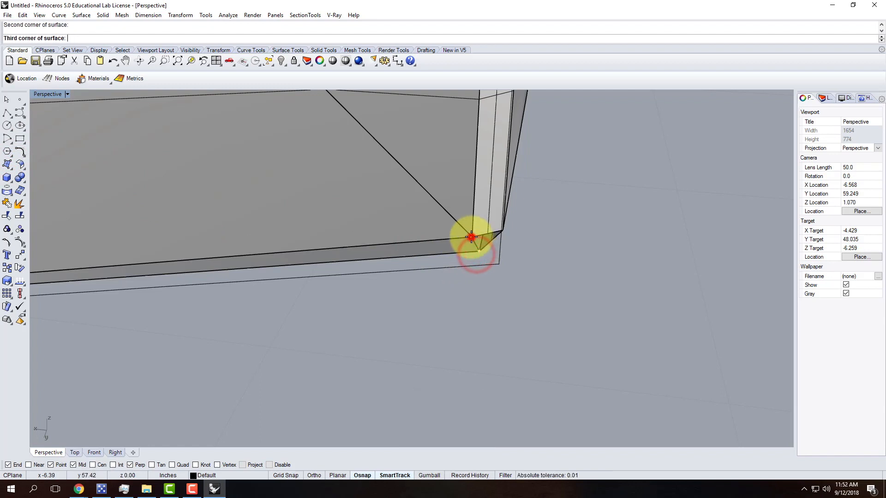
click(471, 237)
key(ctrl+x)
key(ctrl+z)
key(Escape)
- Build a four-corner surface along the front base face's lower edge to replace the deleted chamfer, snapping to the corners at both ends
right_click(471, 267)
click(471, 267)
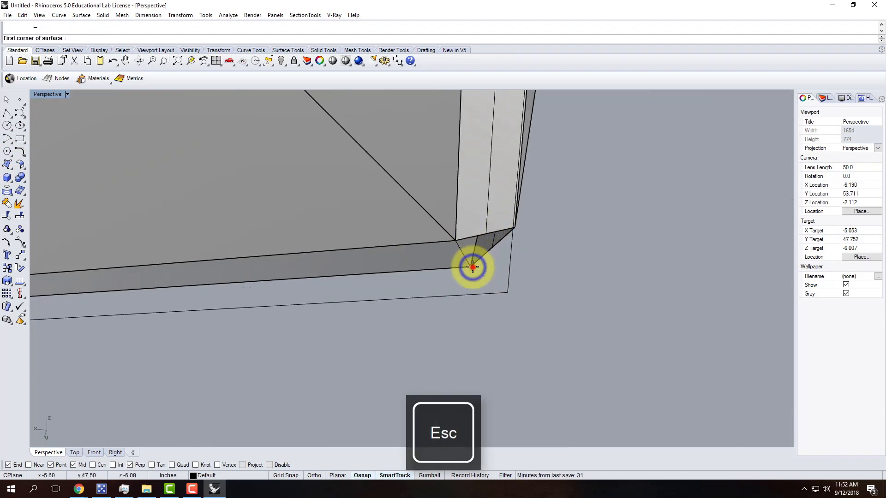
click(455, 237)
scroll(635, 230, down, 17)
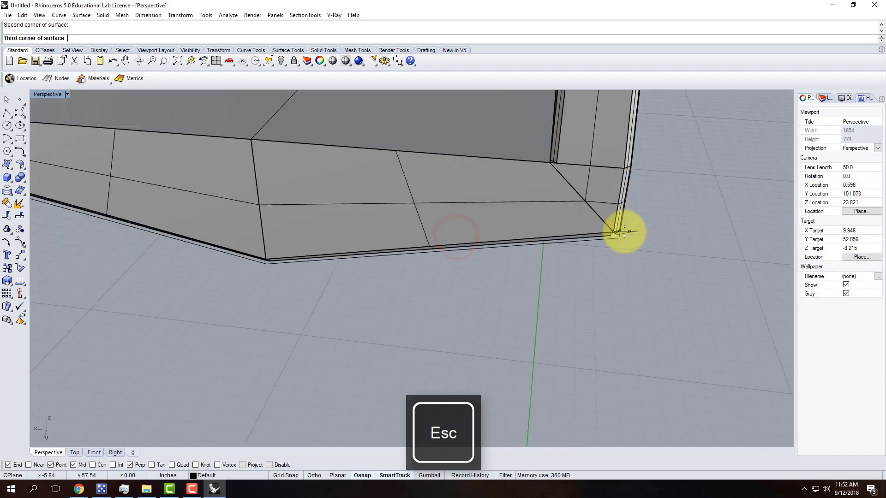
scroll(262, 264, up, 8)
scroll(259, 272, up, 5)
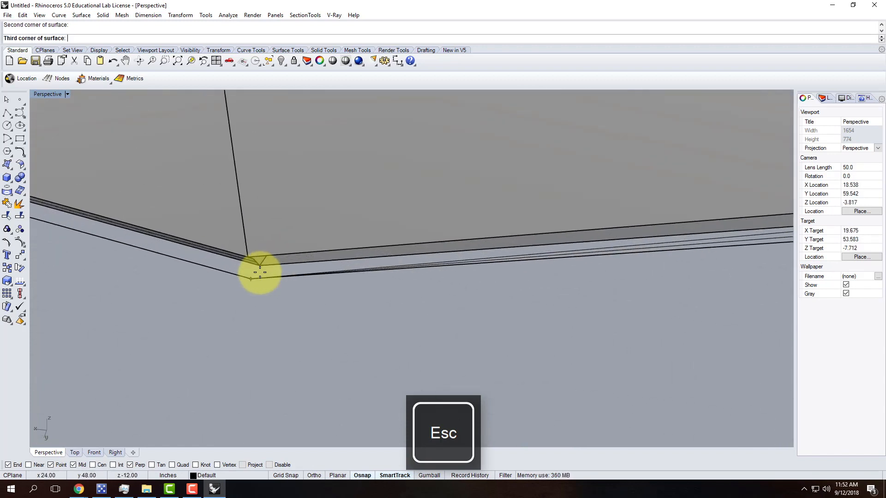
click(243, 248)
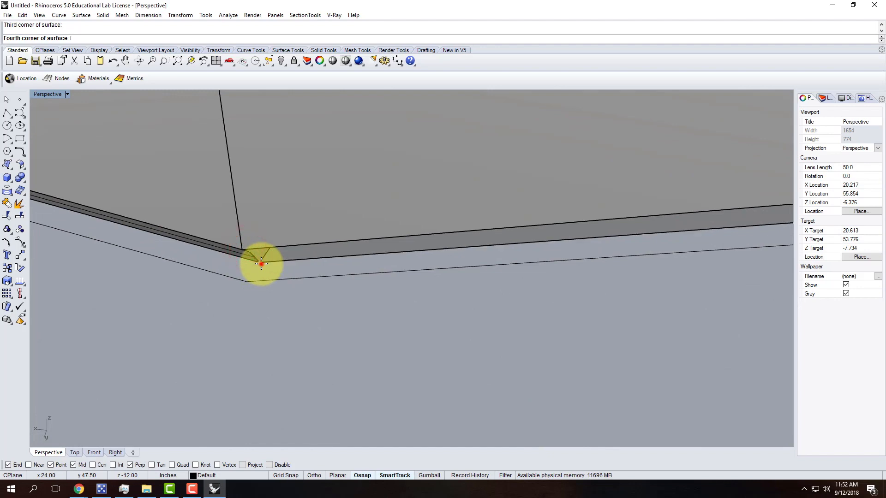
click(262, 264)
scroll(173, 269, down, 10)
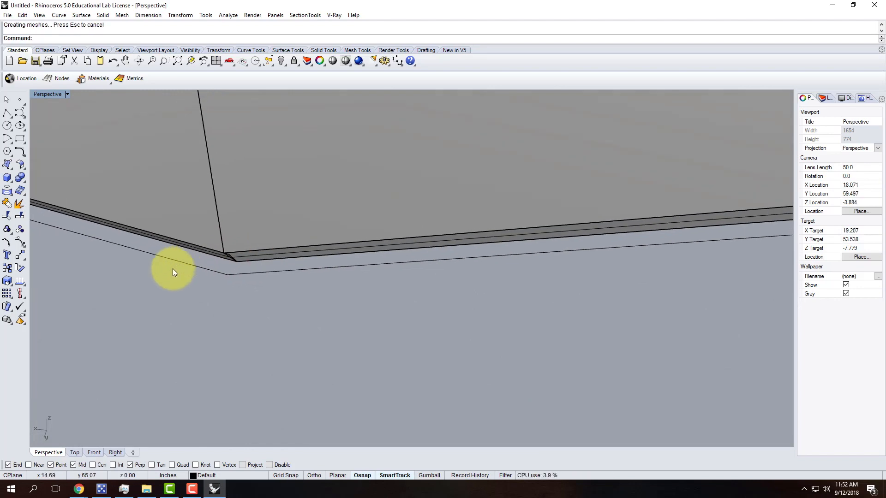
- Fill the triangular gap below the vertical chamfer at the lower front corner with a three-point surface
scroll(449, 274, up, 5)
mouse_move(513, 230)
right_down()
mouse_move(495, 233)
mouse_move(401, 183)
mouse_move(368, 220)
mouse_move(447, 164)
mouse_move(506, 170)
mouse_move(539, 210)
mouse_move(455, 207)
mouse_move(519, 217)
right_up()
click(6, 165)
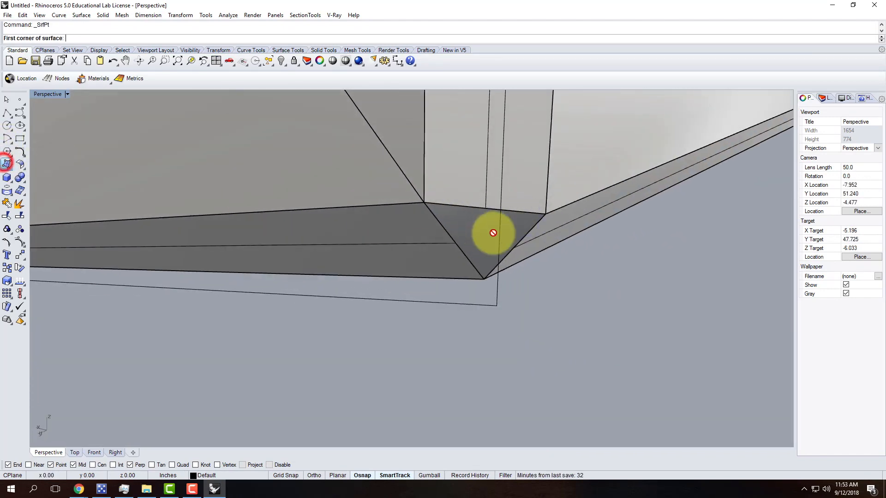
click(424, 201)
click(546, 213)
click(483, 278)
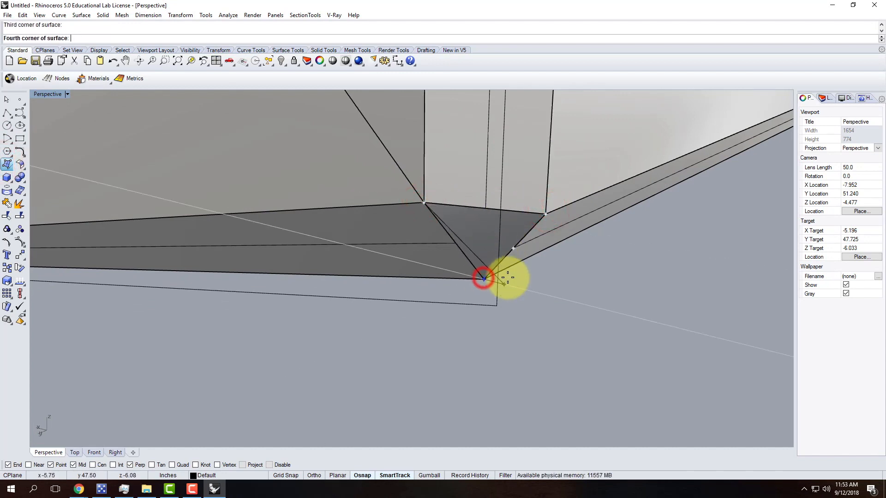
key(Return)
click(488, 233)
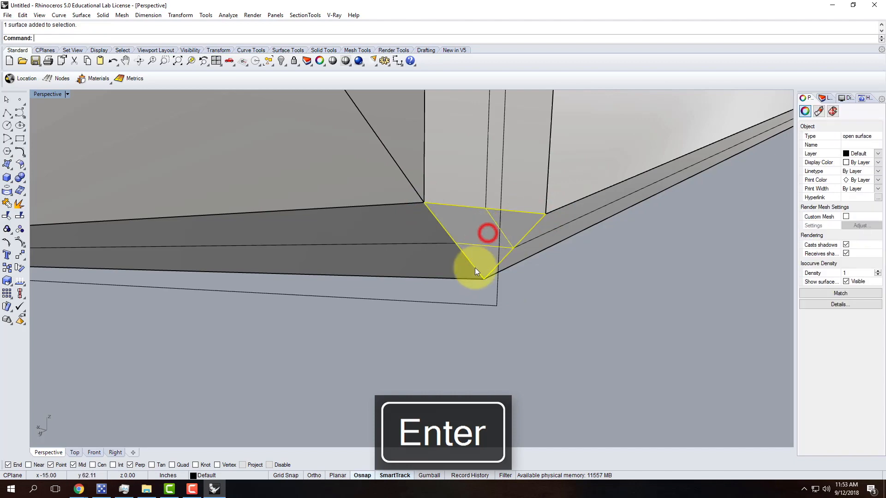
- Trim the overlapping tip at the far end of the front base edge, using the new chamfer surface as the cutting object
scroll(350, 257, down, 5)
right_drag(287, 272, 334, 354)
key(Escape)
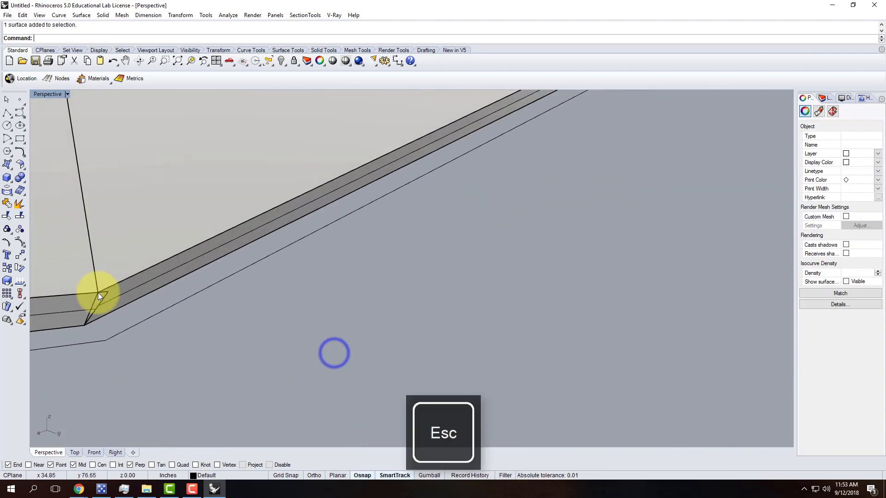
click(99, 298)
key(Escape)
click(129, 296)
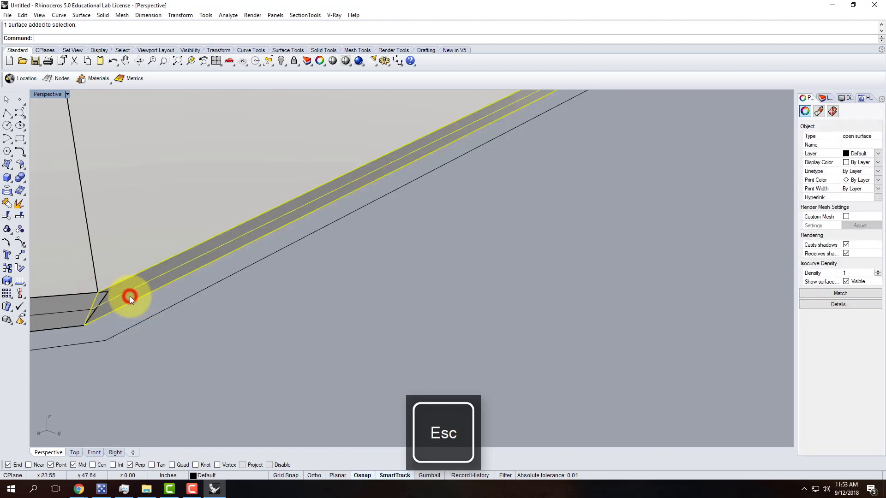
key(Return)
click(106, 296)
scroll(306, 257, down, 3)
key(Escape)
scroll(364, 301, down, 2)
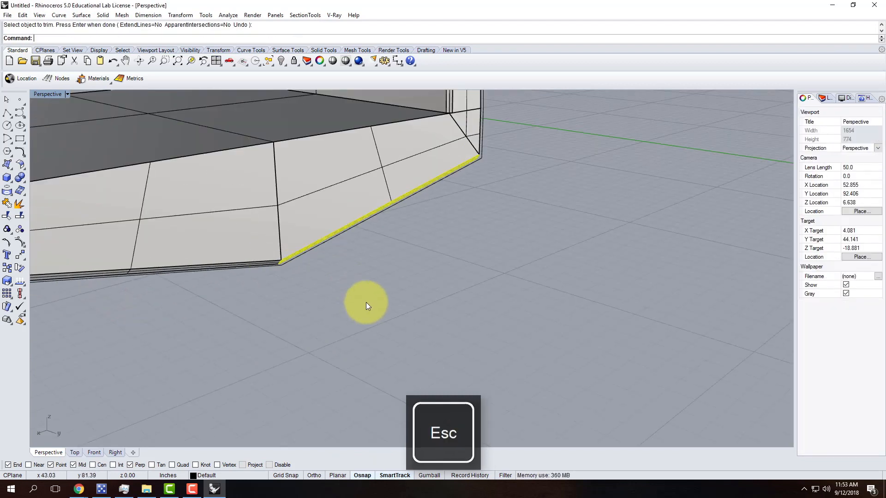
key(Escape)
- Examine the chamfered box and its cleaned-up front corners from several sides
scroll(376, 304, down, 8)
scroll(431, 238, up, 9)
right_drag(447, 245, 489, 242)
scroll(487, 240, down, 5)
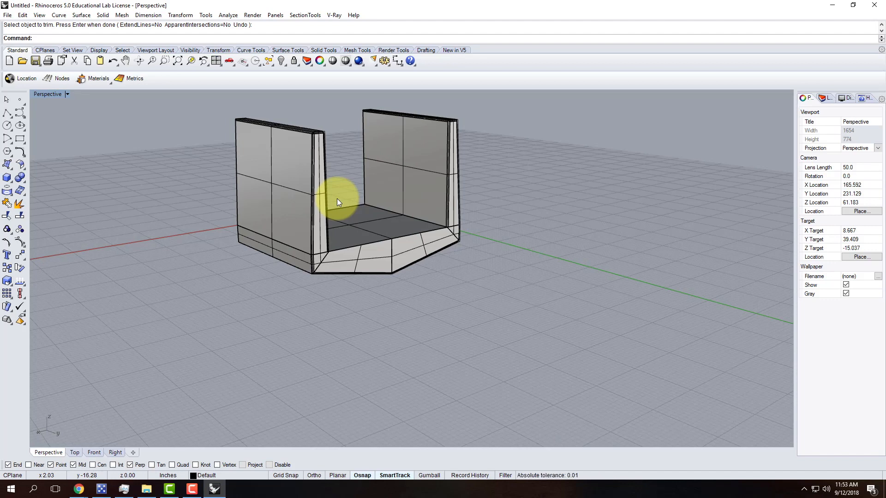
right_drag(440, 226, 279, 270)
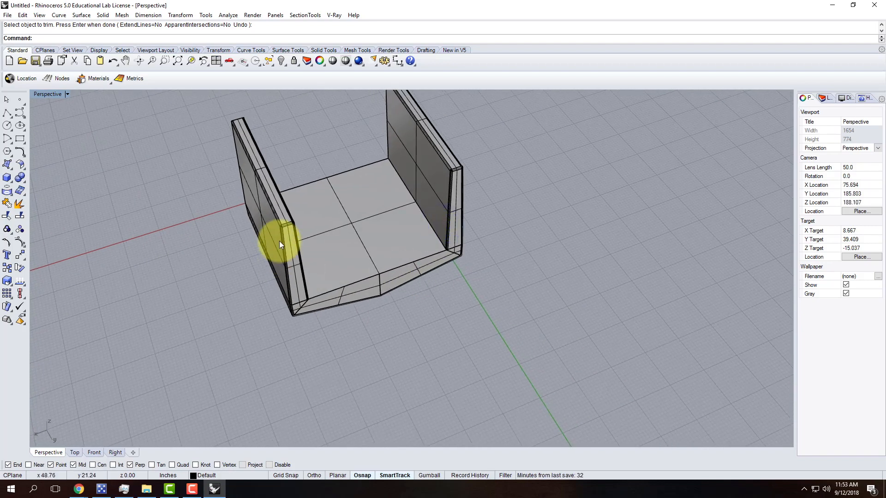
right_drag(419, 210, 264, 180)
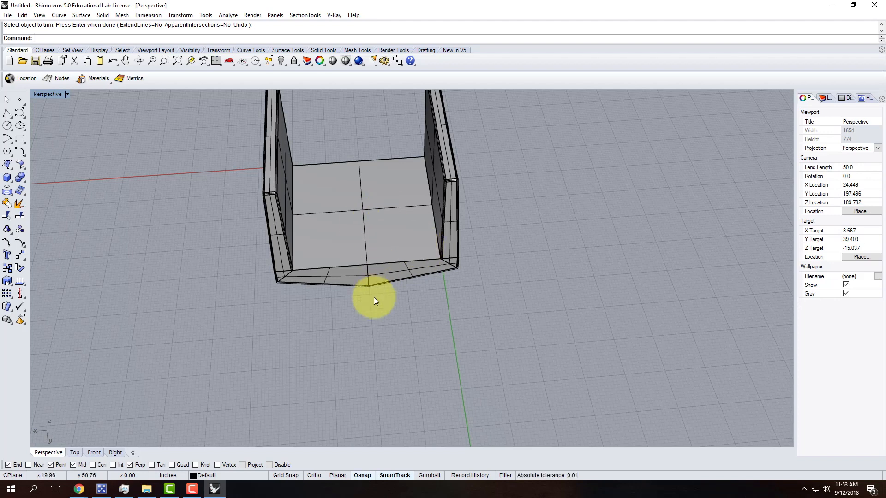
- Copy the whole box model to the empty area beside the original
scroll(463, 336, down, 6)
drag(283, 232, 282, 232)
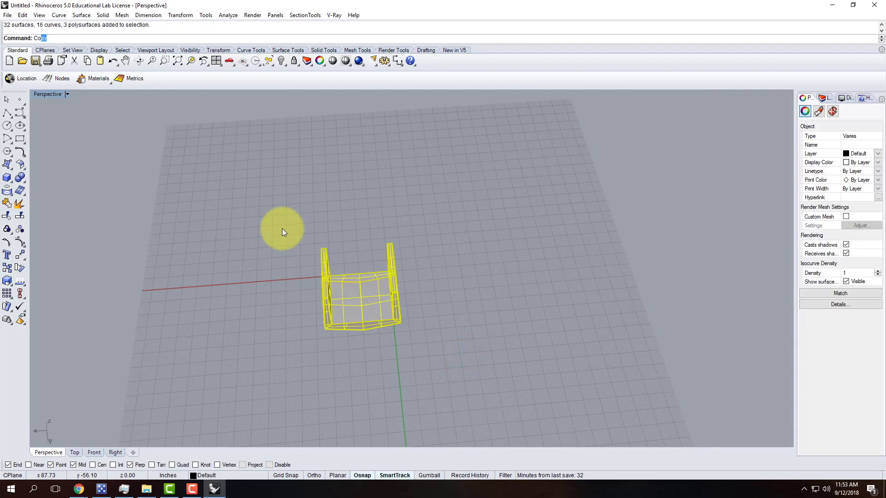
text(opy)
key(Return)
click(424, 406)
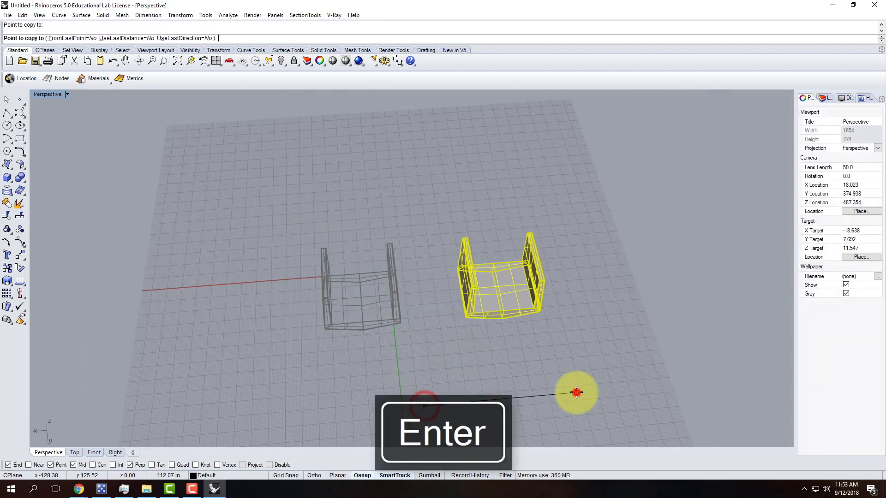
click(577, 393)
key(Escape)
key(Escape)
scroll(483, 256, up, 6)
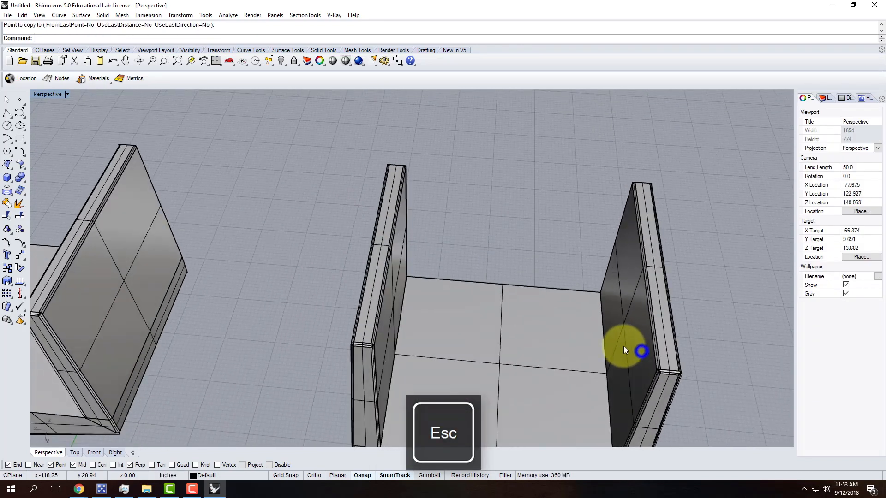
- Create a vertical plane starting at the midpoint of the copy's back base edge and running out past its front
click(12, 165)
click(36, 184)
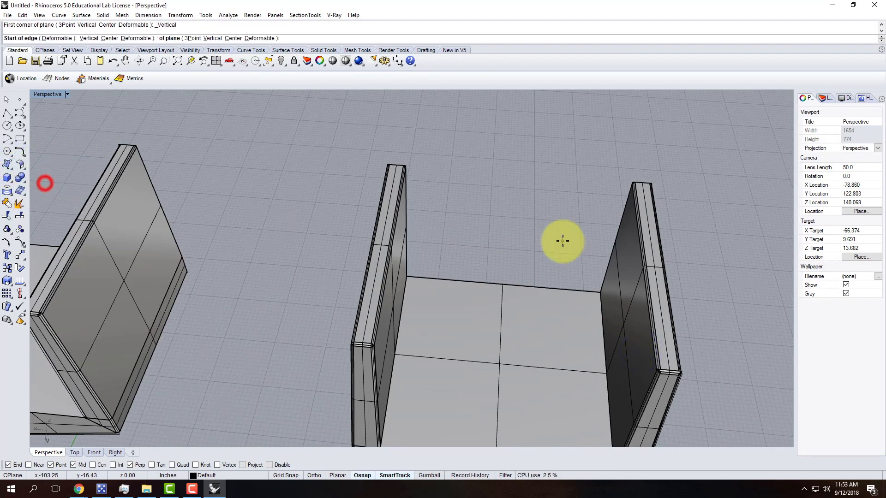
click(500, 284)
scroll(499, 282, down, 5)
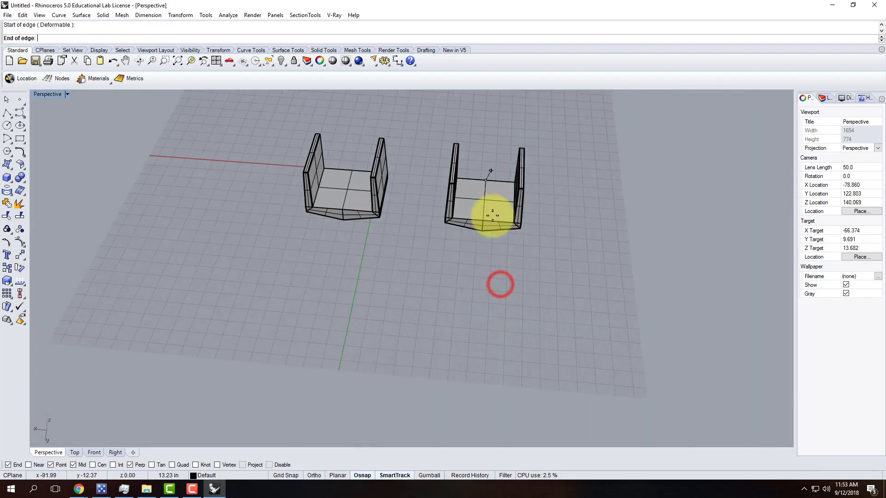
click(483, 300)
click(492, 148)
- Move the vertical plane straight down so that it extends below the copied box's base
right_drag(611, 271, 550, 269)
text(m)
key(Return)
text(v)
key(Return)
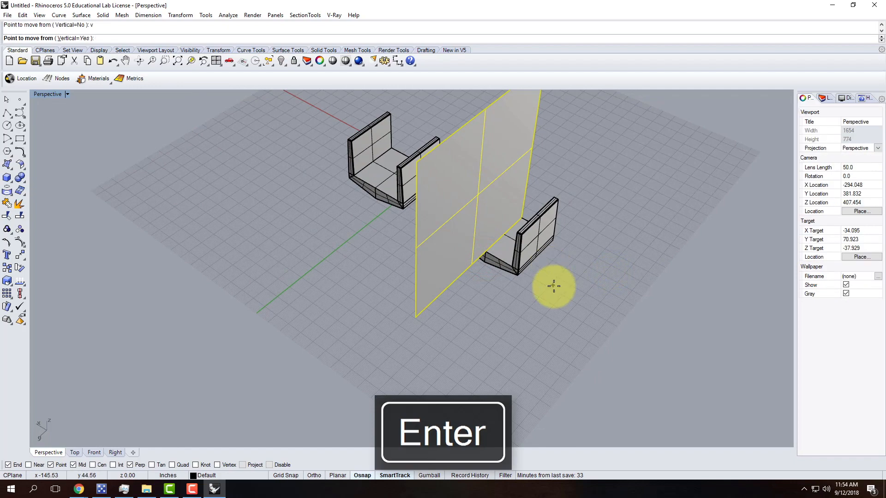
click(554, 287)
click(552, 306)
- Move the plane horizontally toward the copy's back so that it spans the box's full depth
right_drag(487, 287, 509, 245)
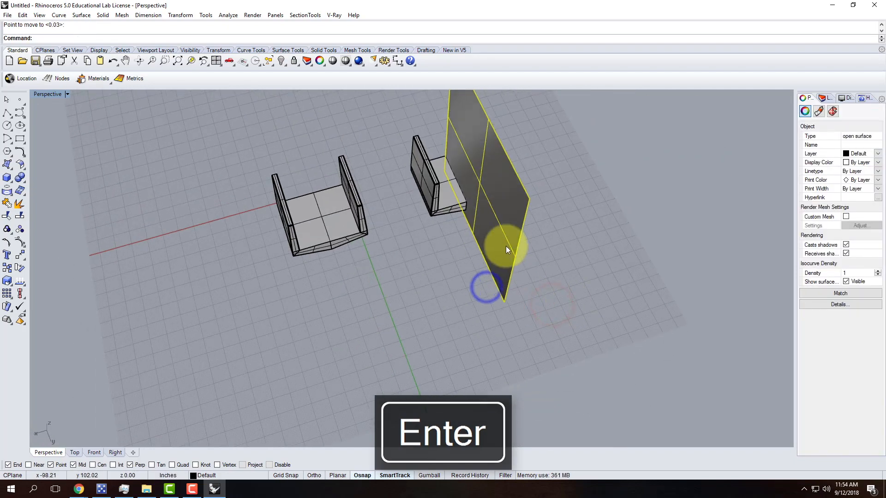
scroll(509, 235, up, 4)
right_drag(606, 280, 573, 280)
key(Return)
click(665, 267)
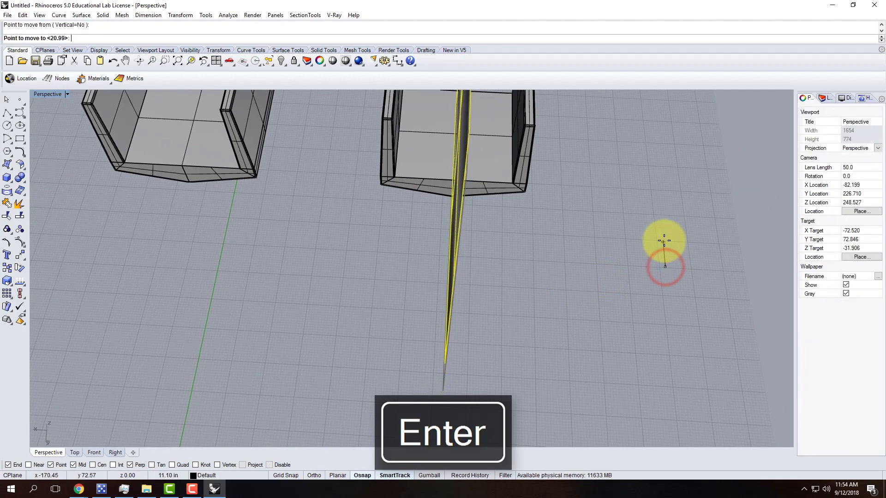
click(665, 235)
right_drag(716, 241, 659, 241)
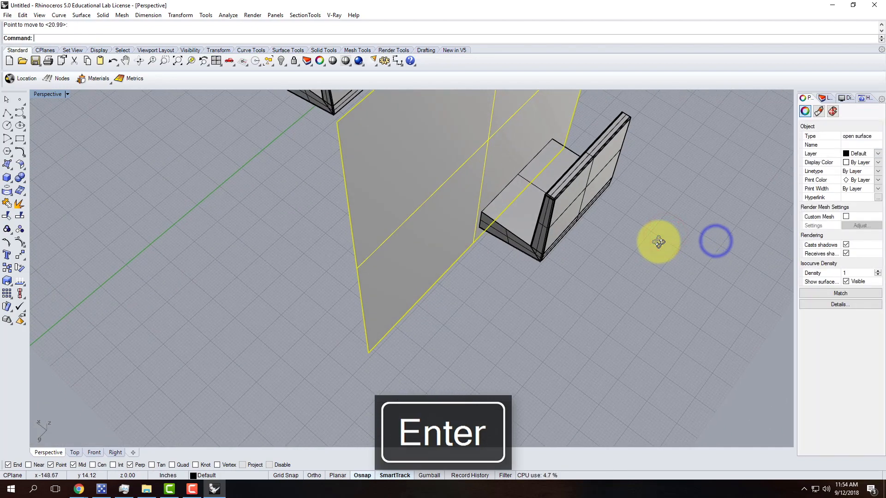
- Trim the copied box with the vertical plane and delete the leftover surfaces and curves on the outer half
key(Return)
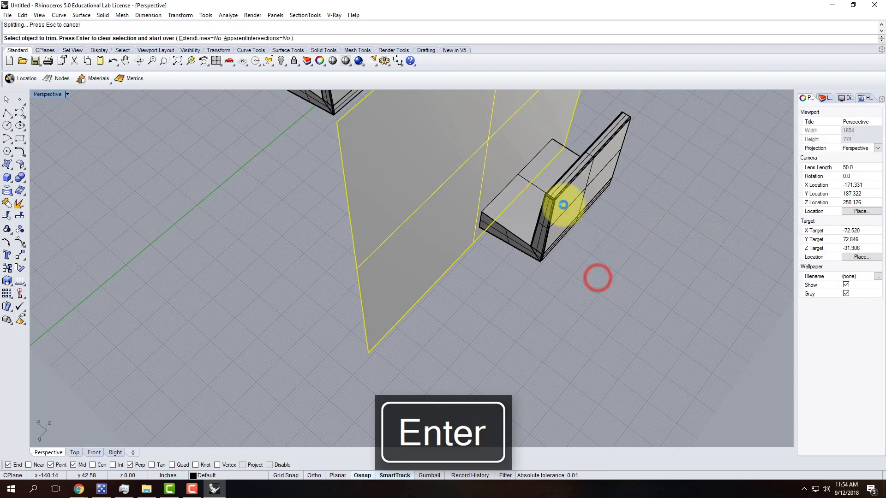
right_drag(475, 284, 531, 129)
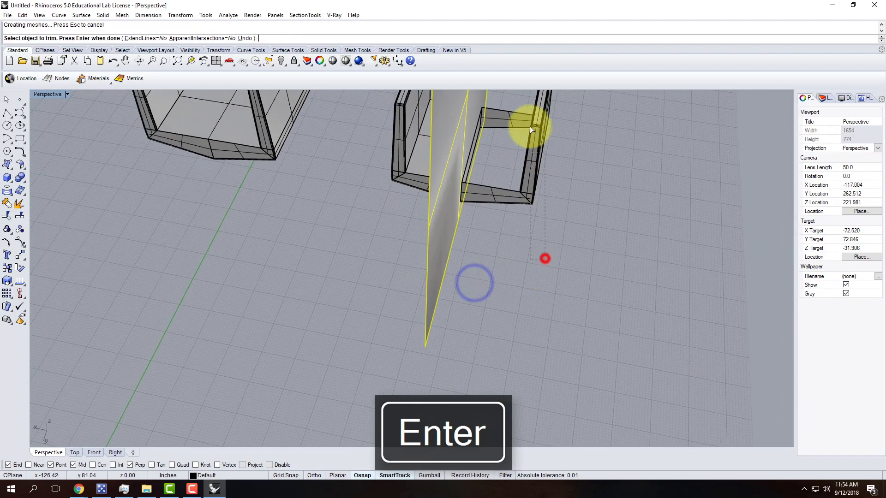
drag(545, 259, 521, 101)
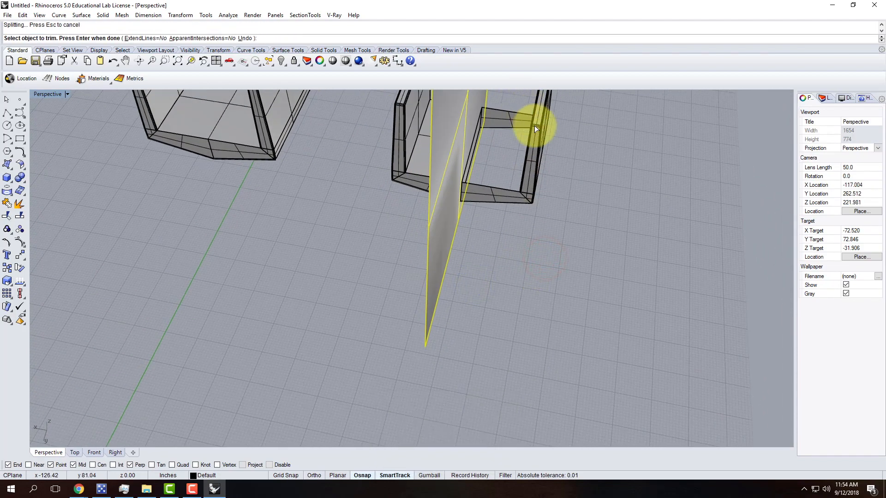
key(Escape)
click(517, 110)
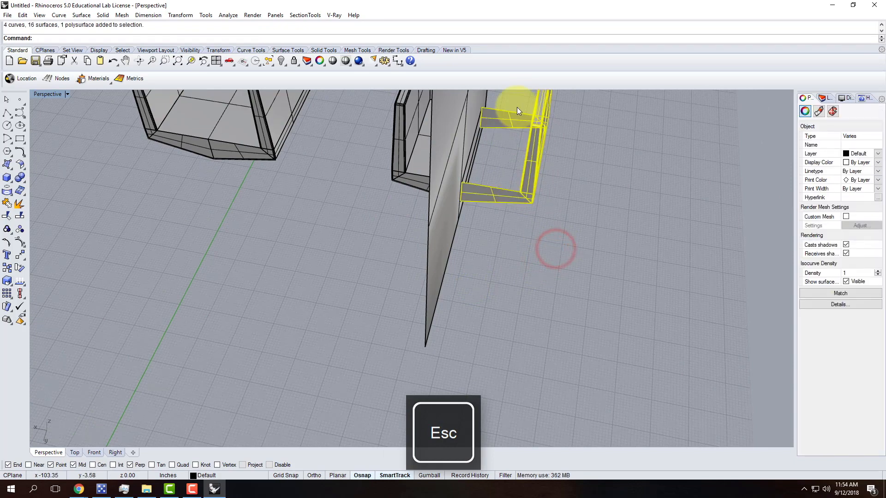
key(Delete)
- Rotate the cutting plane 90 degrees about a point near the front middle of the halved box
scroll(536, 256, down, 5)
right_drag(537, 255, 452, 233)
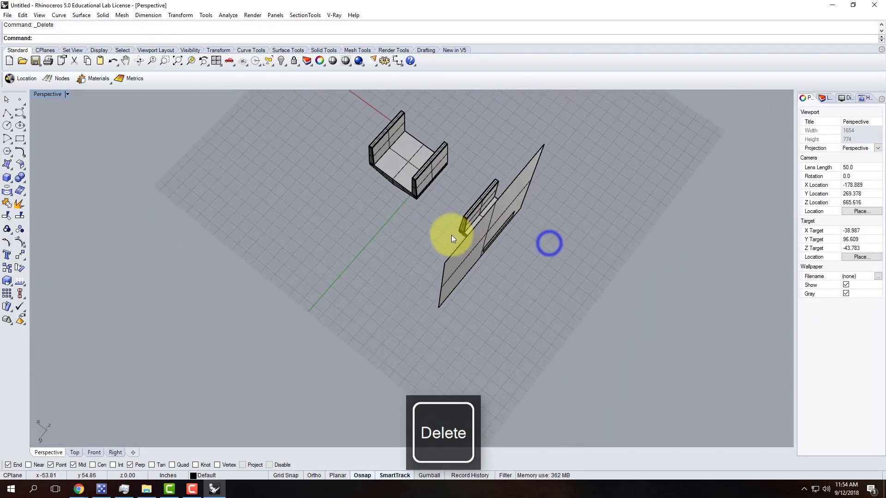
click(453, 257)
text(Rotate)
key(Return)
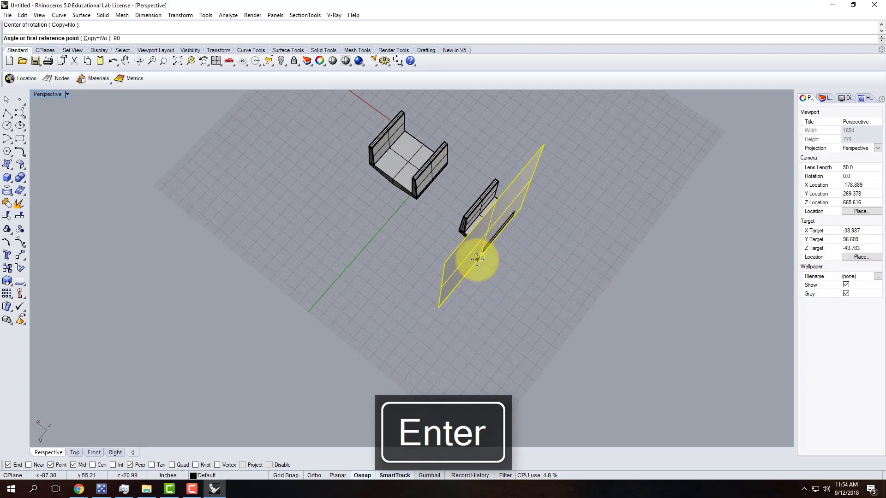
key(Return)
- Move the rotated plane to the middle of the halved box's base, and shift it so that it crosses the whole part
scroll(531, 278, up, 3)
right_drag(522, 280, 451, 280)
key(Return)
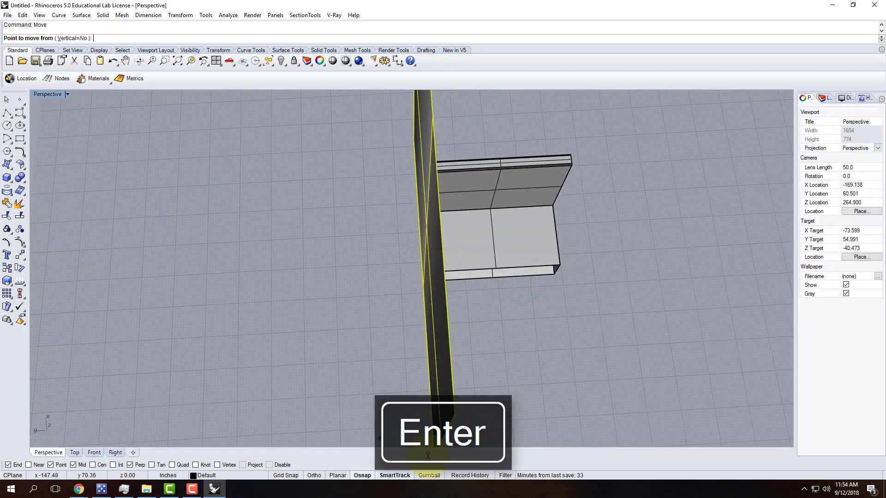
click(444, 439)
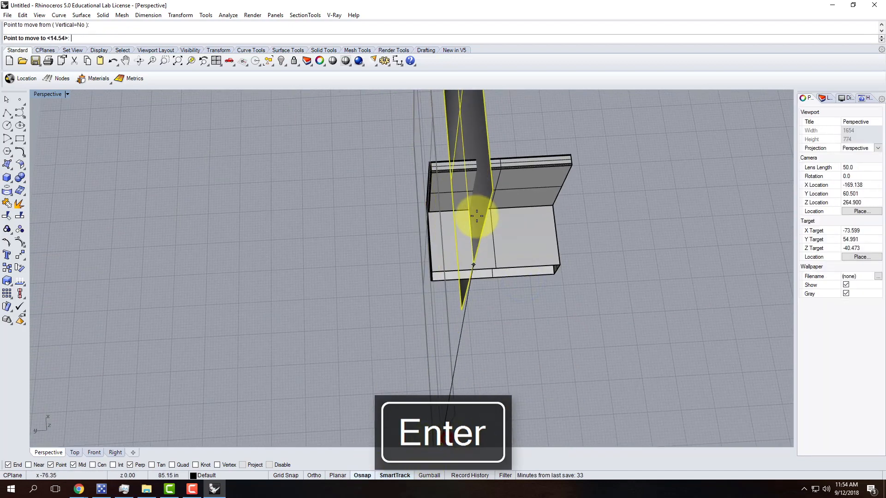
click(498, 273)
key(Return)
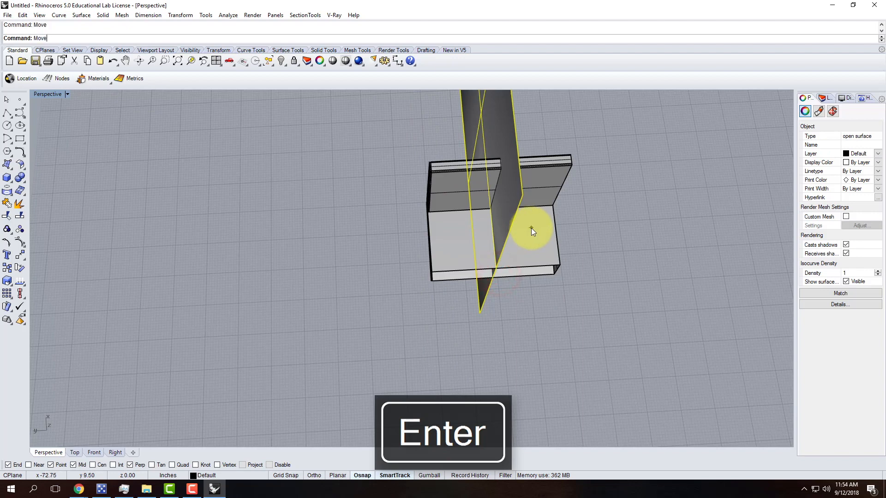
click(641, 233)
click(651, 284)
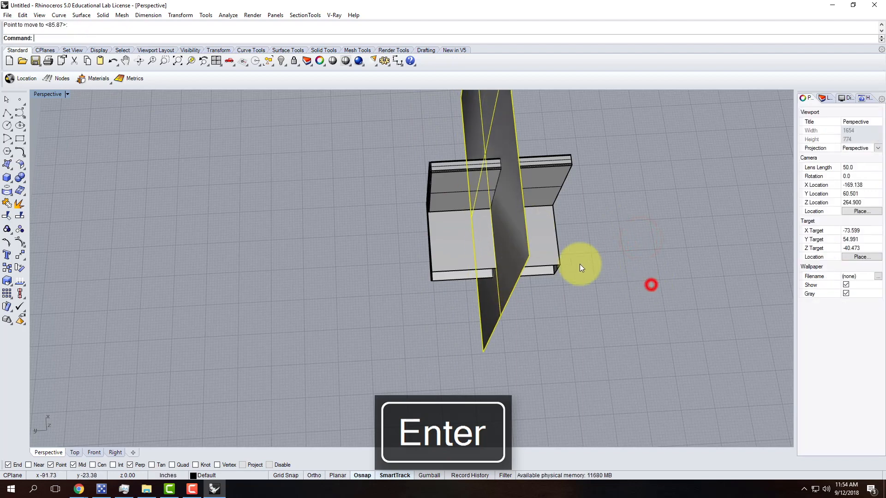
- Trim the halved box with the rotated cutting plane, and delete the leftover pieces on the outer side together with the plane
right_drag(629, 281, 610, 281)
text(Tr)
key(Return)
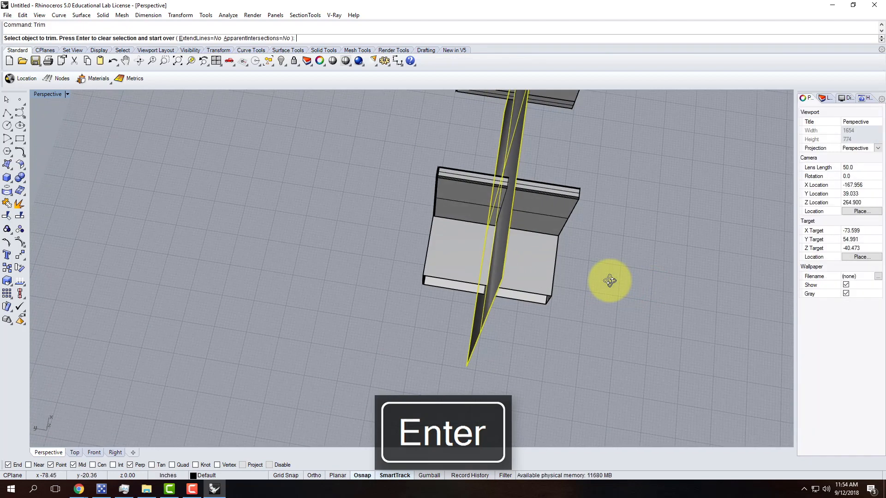
drag(547, 160, 599, 343)
key(Escape)
key(Delete)
click(480, 344)
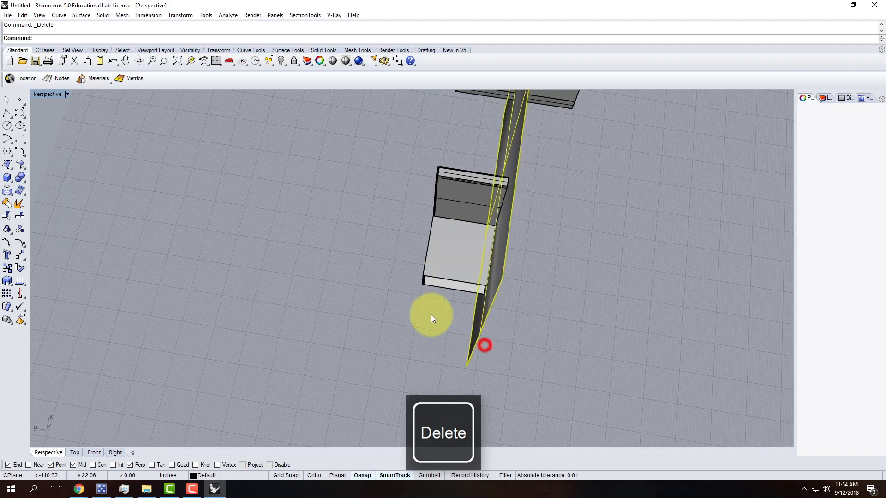
key(Delete)
- Mirror the remaining quarter section across its cut edge at the middle of the base to rebuild both side walls
right_drag(372, 302, 448, 224)
scroll(421, 205, down, 8)
scroll(420, 204, up, 10)
mouse_move(447, 354)
right_down()
mouse_move(451, 304)
mouse_move(538, 300)
mouse_move(412, 348)
mouse_move(461, 382)
mouse_move(489, 365)
mouse_move(452, 356)
right_up()
scroll(384, 378, down, 6)
drag(461, 441, 461, 437)
text(Mirror)
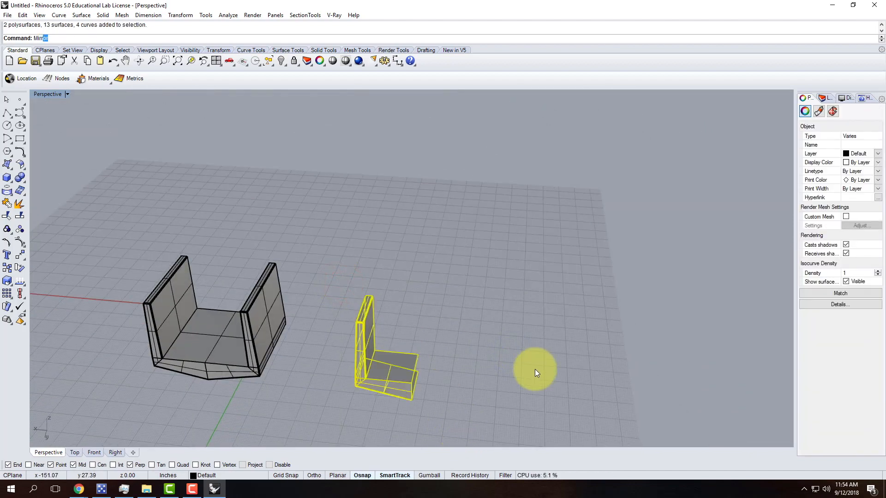
key(Return)
click(419, 356)
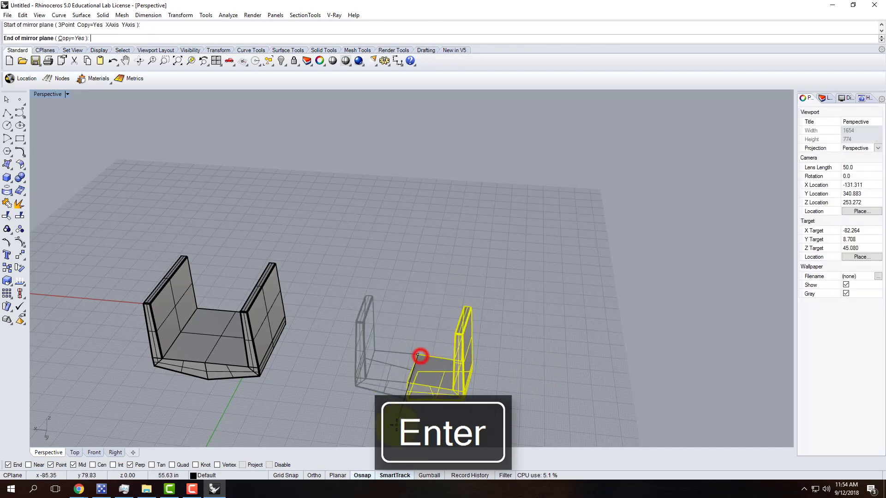
click(396, 433)
- Mirror the resulting half across its other cut edge, between the two side walls, to complete the copied box
drag(338, 260, 514, 429)
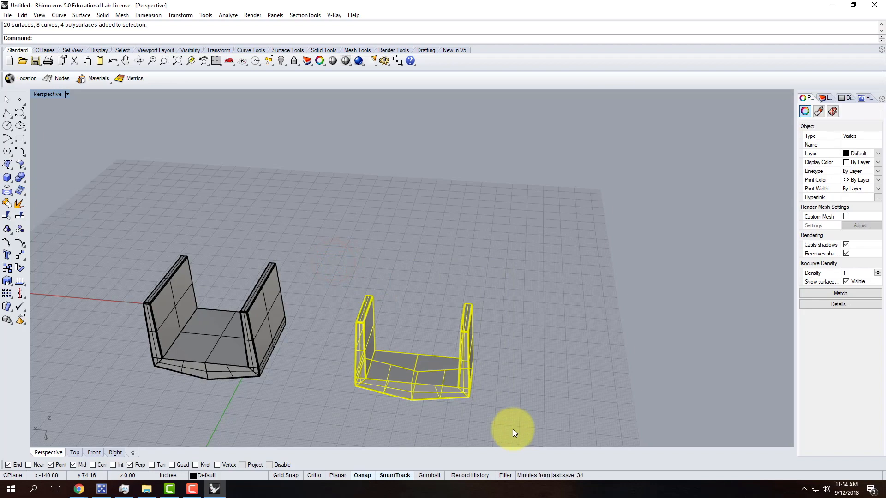
text(Mir)
key(Return)
right_drag(603, 372, 376, 309)
scroll(376, 308, up, 5)
click(354, 263)
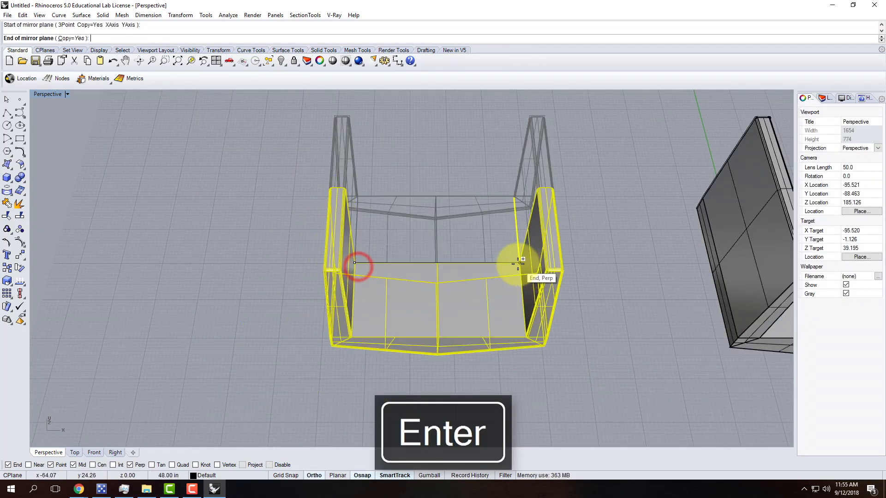
click(520, 261)
click(600, 307)
right_drag(643, 326, 367, 275)
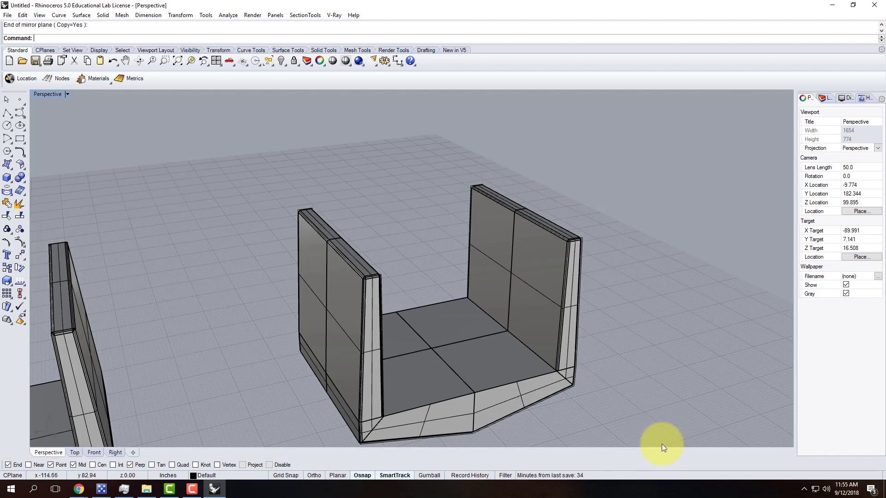
scroll(697, 317, down, 5)
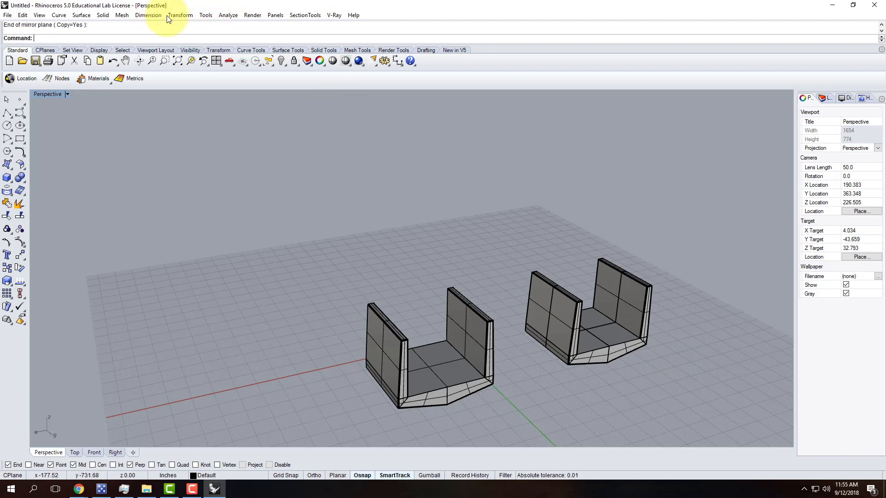
- Load the VRayForRhinoV4_tb toolbar file from the OneDrive Resources folder into the toolbar layout
click(204, 15)
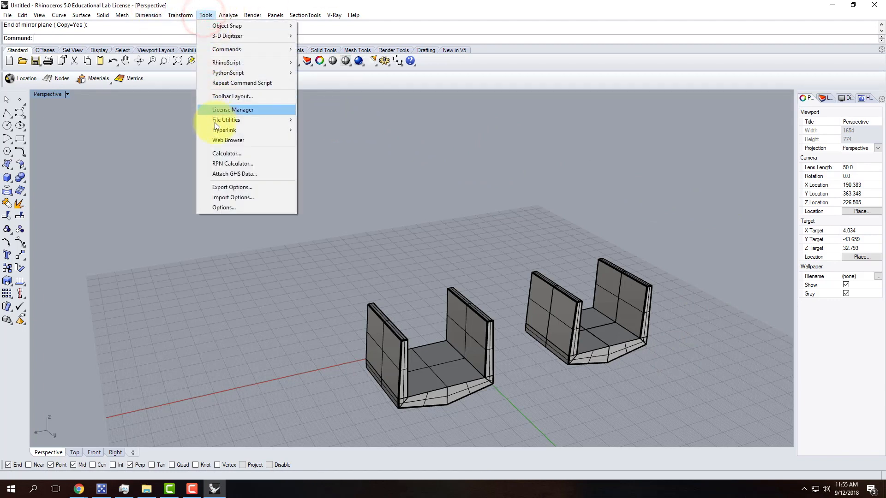
click(244, 99)
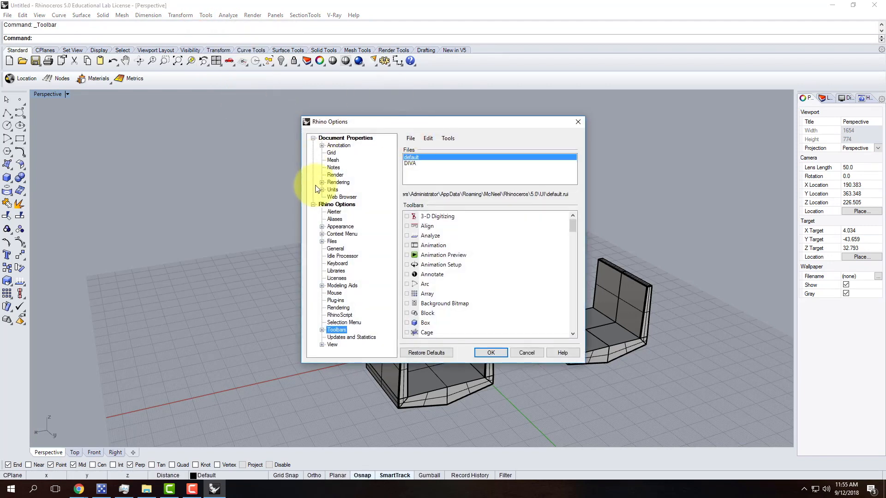
click(412, 140)
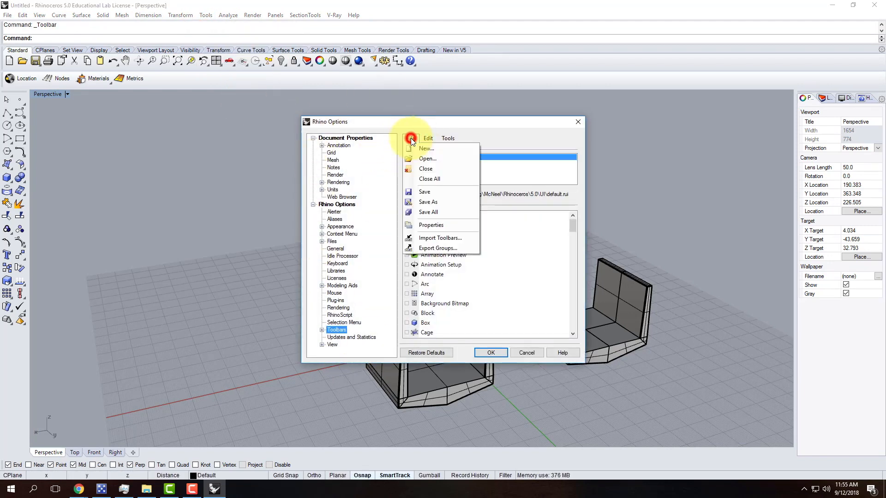
click(427, 158)
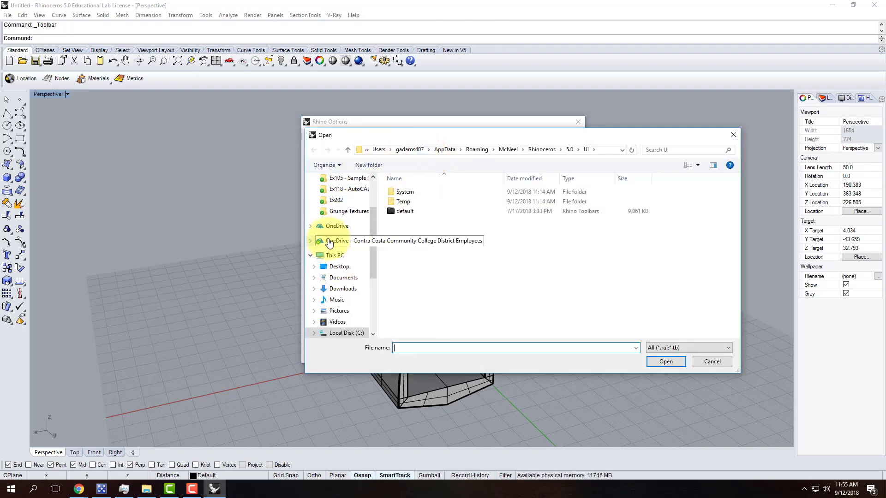
click(335, 240)
double_click(408, 240)
click(425, 317)
click(666, 361)
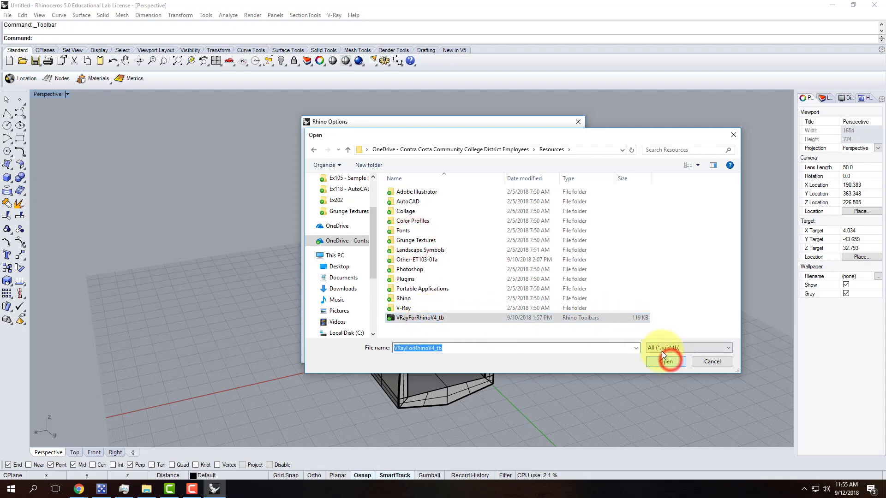
click(491, 353)
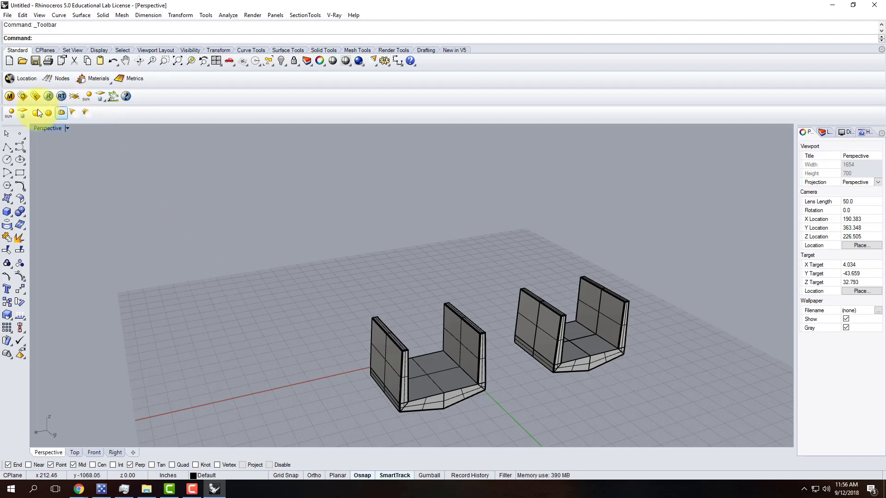
- Open the V-Ray material editor and reposition its window over the empty part of the viewport
click(10, 97)
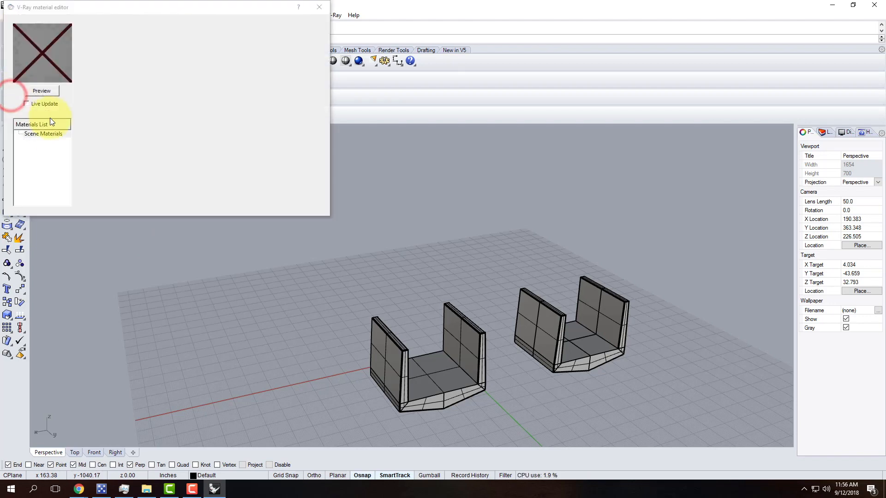
click(44, 133)
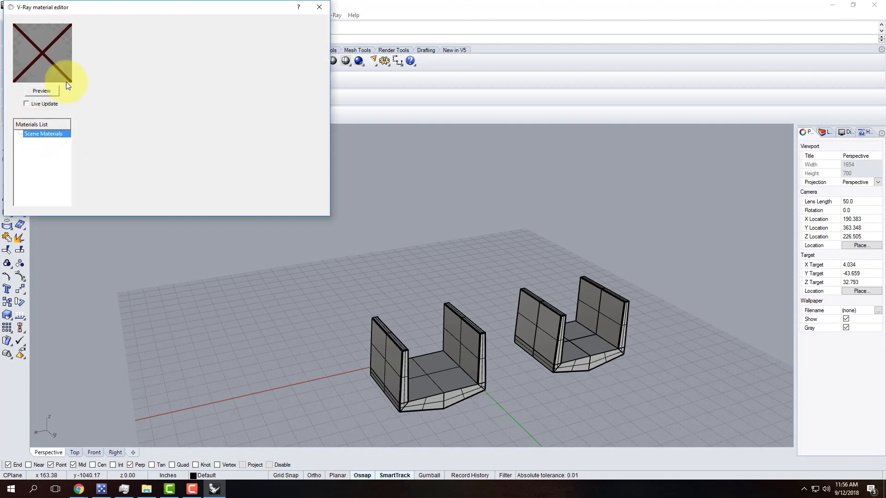
drag(88, 9, 207, 108)
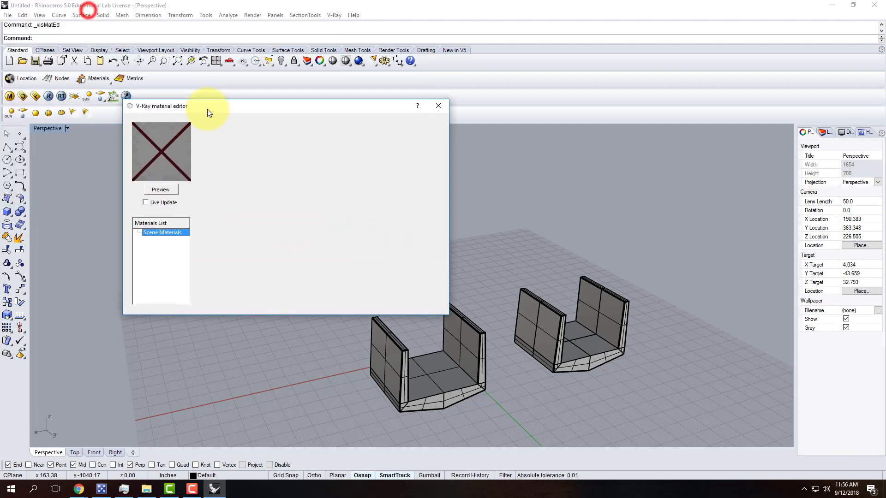
- Load the Concrete - Basic material from the Resources V-Ray Materials folder into the scene materials and preview it
right_click(162, 232)
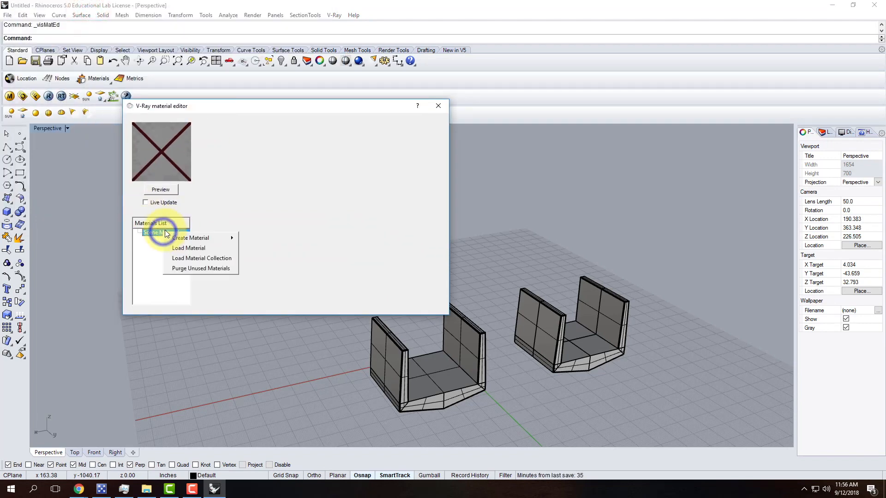
click(203, 249)
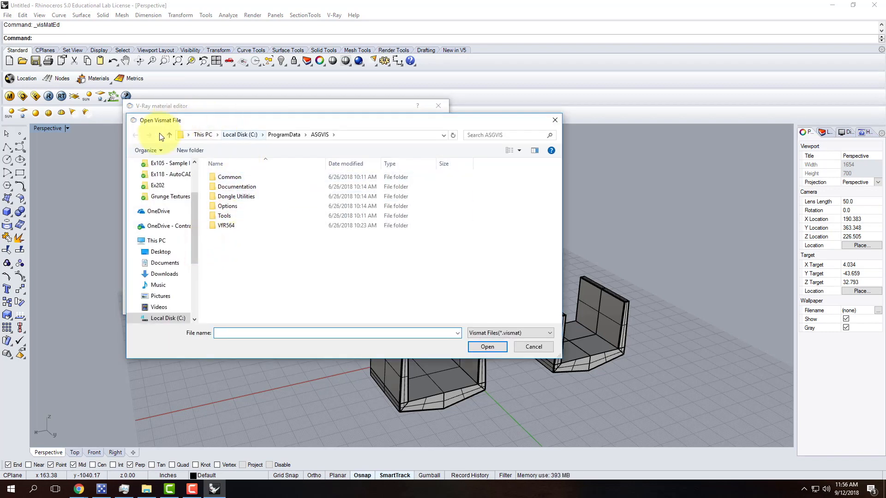
click(167, 226)
click(239, 226)
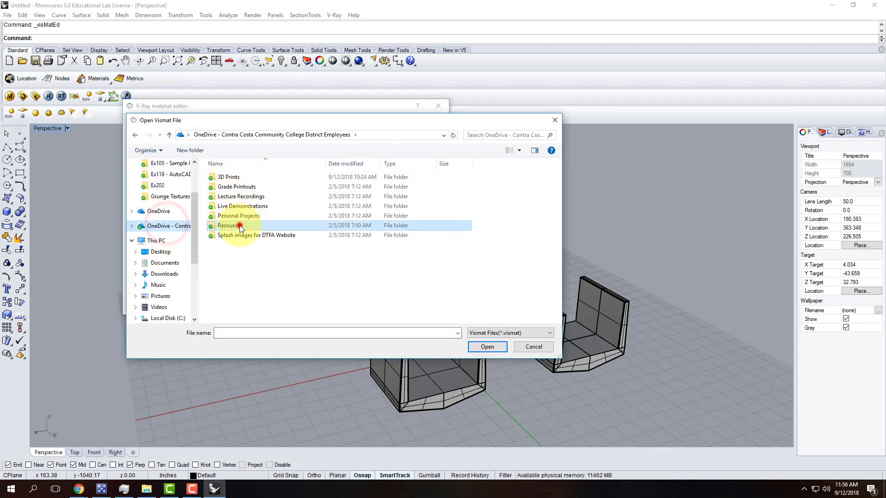
double_click(240, 226)
double_click(234, 290)
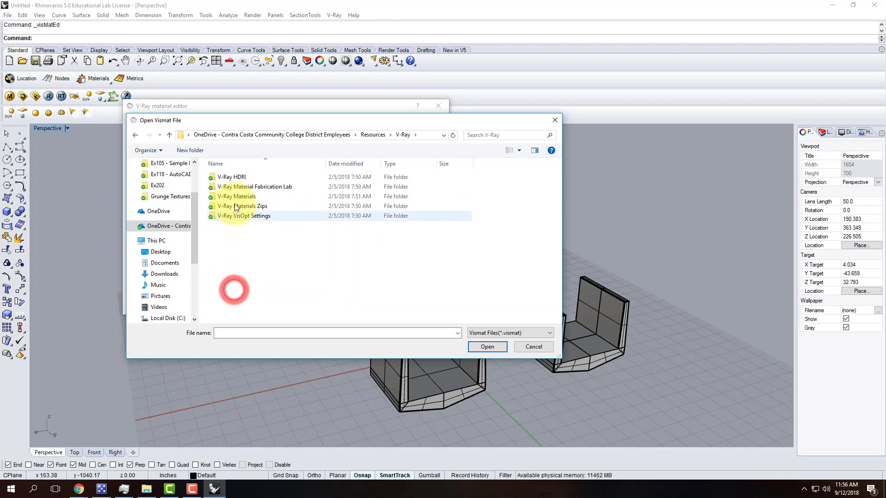
double_click(235, 196)
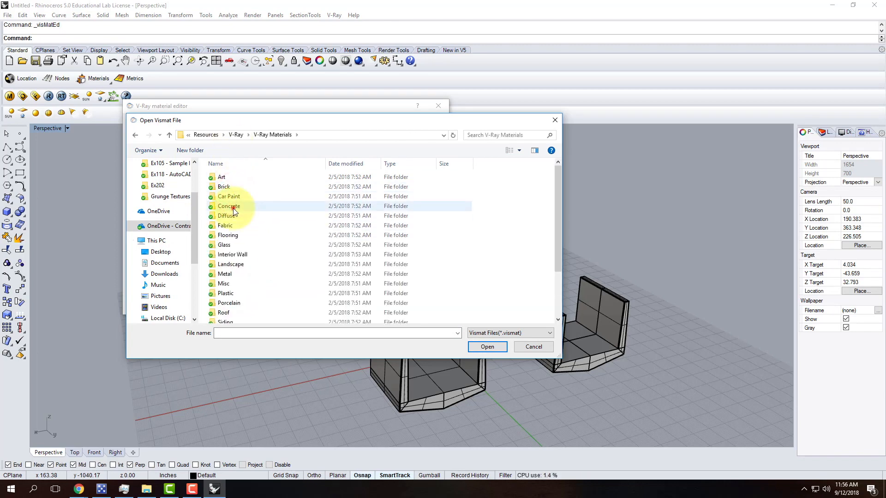
double_click(233, 208)
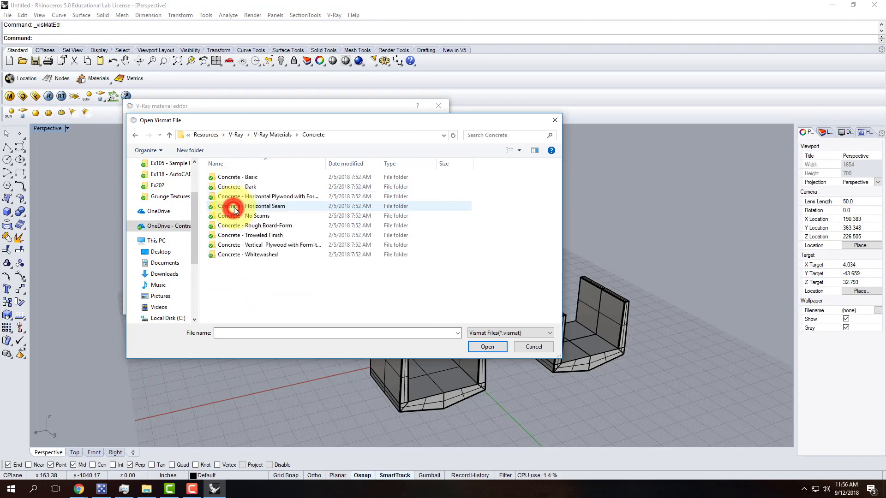
double_click(240, 177)
double_click(259, 178)
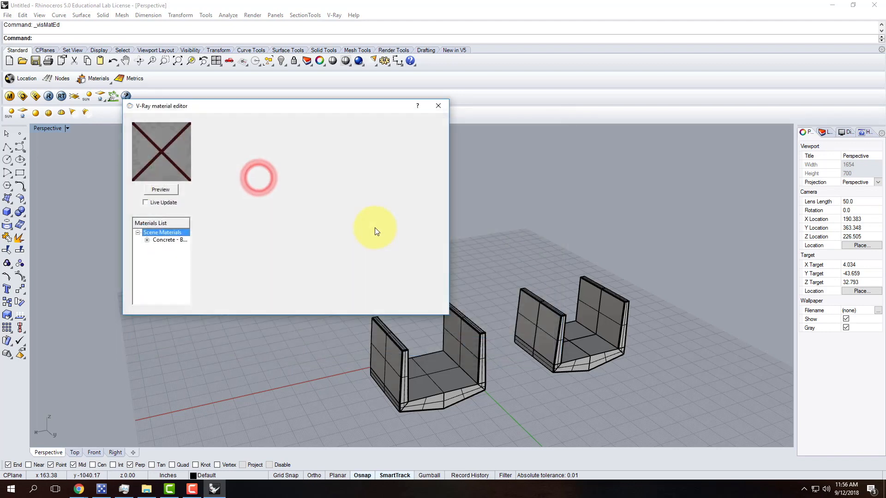
click(157, 242)
click(162, 189)
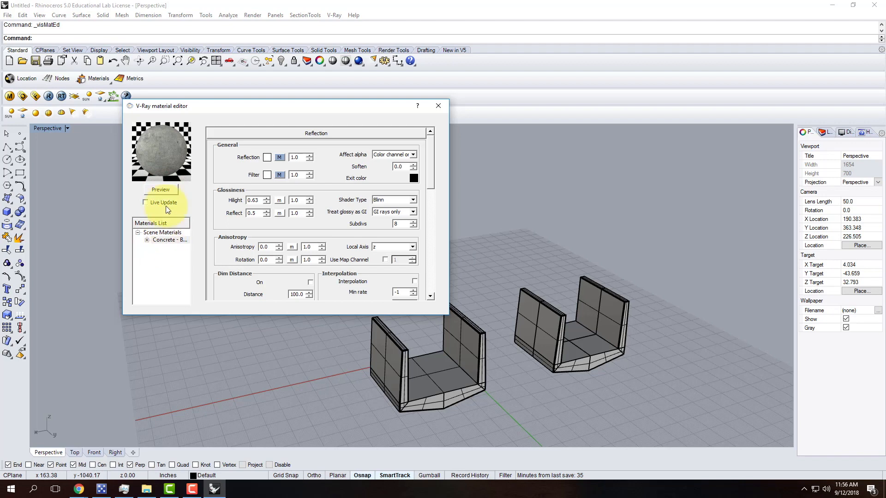
- Apply the concrete material to all parts of the original box and close the material editor
right_drag(531, 400, 417, 385)
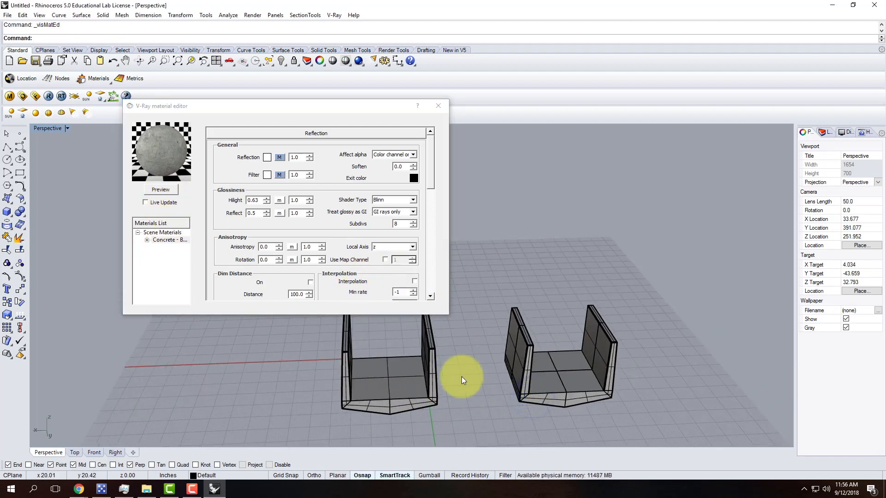
scroll(481, 386, down, 3)
drag(382, 336, 471, 414)
click(161, 242)
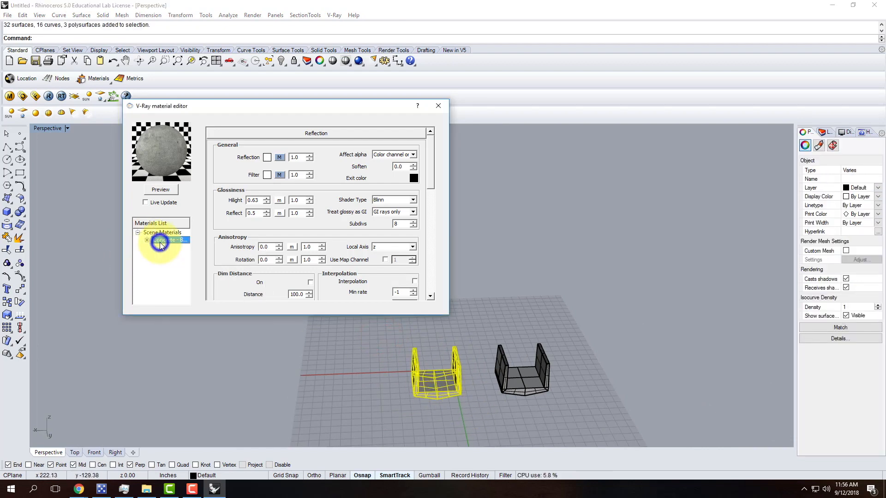
right_click(160, 243)
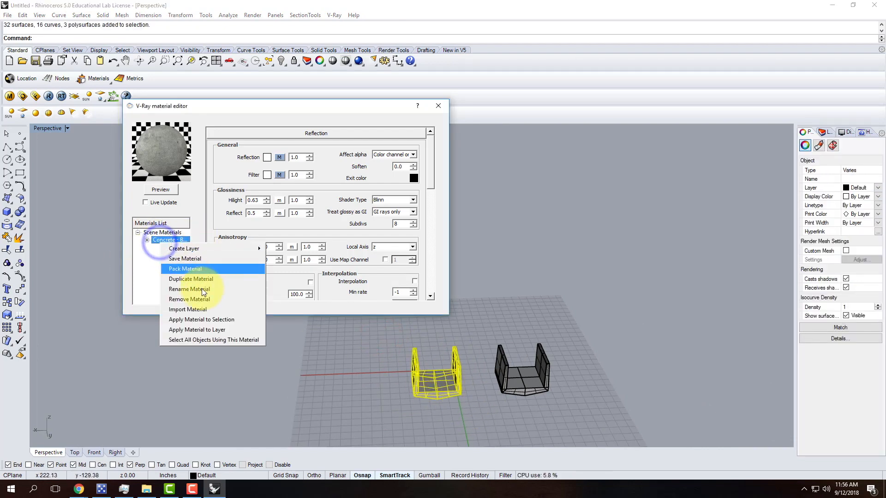
click(212, 324)
click(439, 106)
click(488, 273)
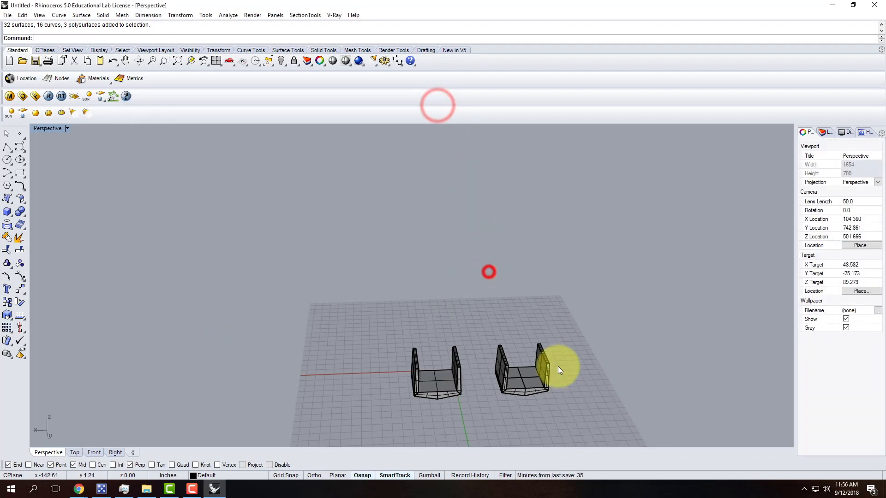
- Add a V-Ray infinite ground plane to the scene with the two boxes
right_drag(556, 368, 520, 337)
scroll(412, 380, up, 10)
mouse_move(421, 403)
right_down()
mouse_move(417, 383)
mouse_move(414, 392)
right_up()
scroll(287, 267, down, 4)
right_drag(287, 268, 289, 295)
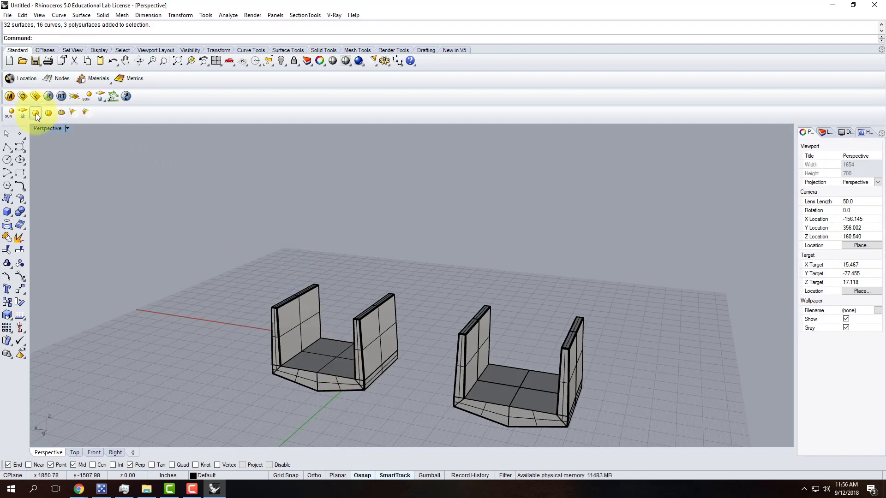
click(74, 98)
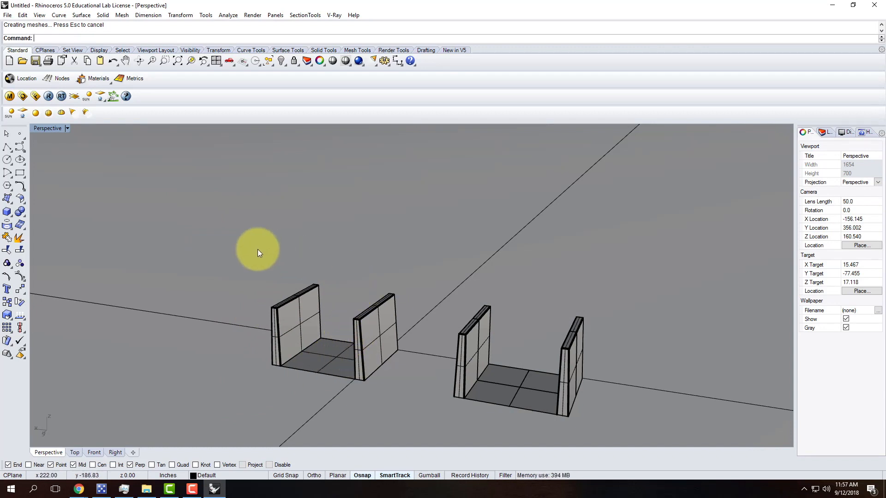
- Display the perspective view as wireframe, and move the original box upward in the Front view until it clears the ground plane
click(70, 128)
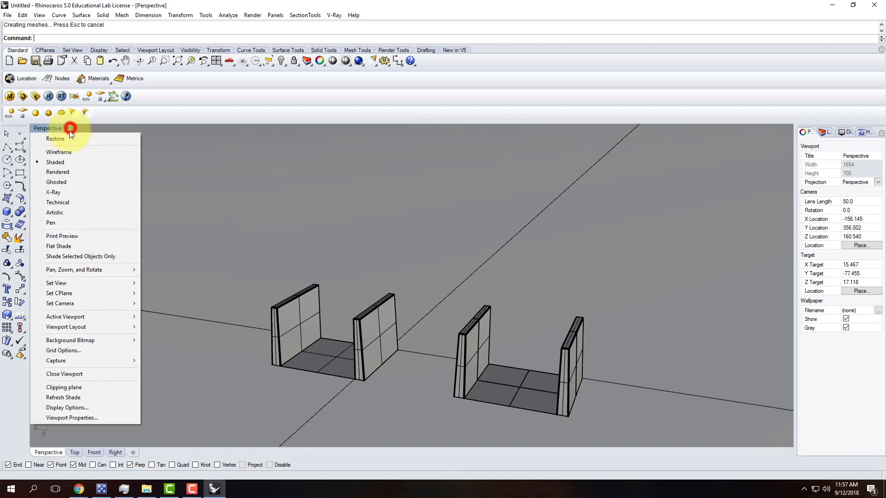
click(68, 152)
drag(225, 237, 427, 424)
text(m)
key(Return)
double_click(46, 128)
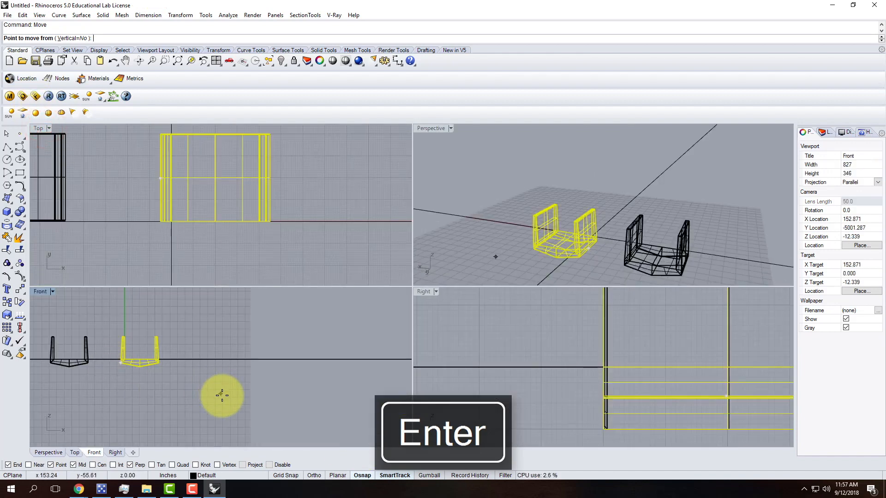
click(222, 396)
click(223, 386)
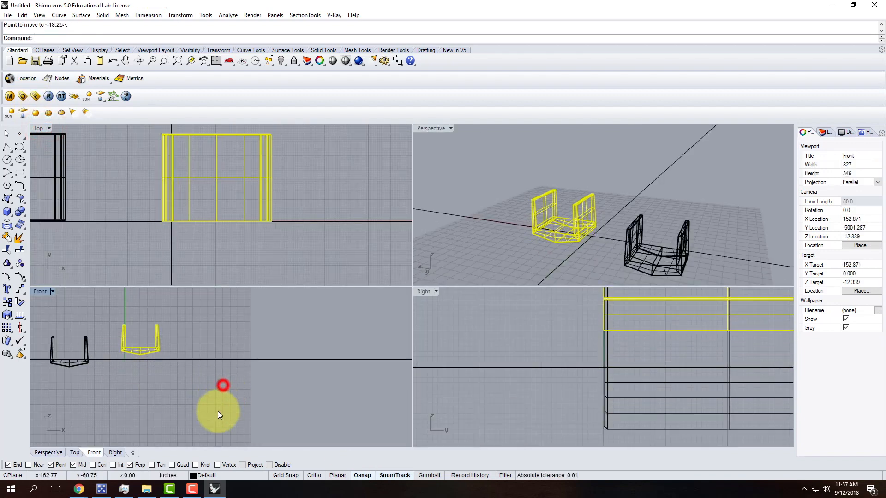
- Move the box copy upward in the Front view until it is level with the original box above the ground plane
click(43, 326)
drag(44, 326, 110, 390)
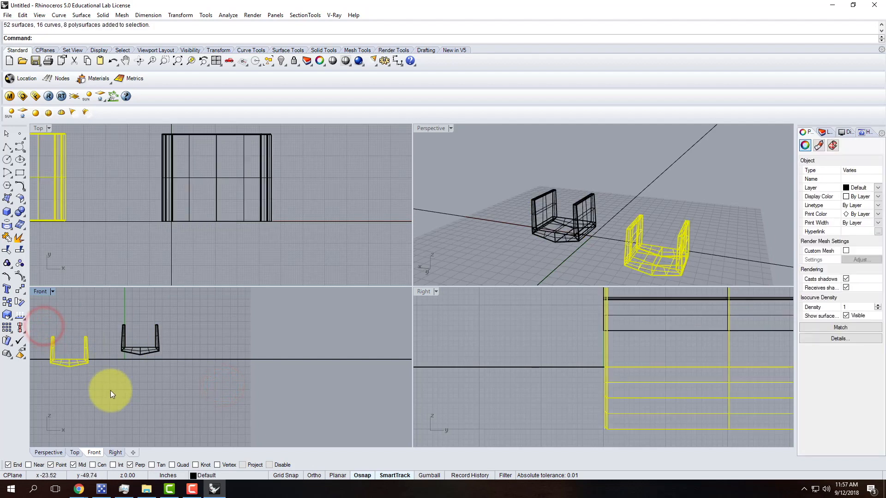
key(Return)
click(118, 403)
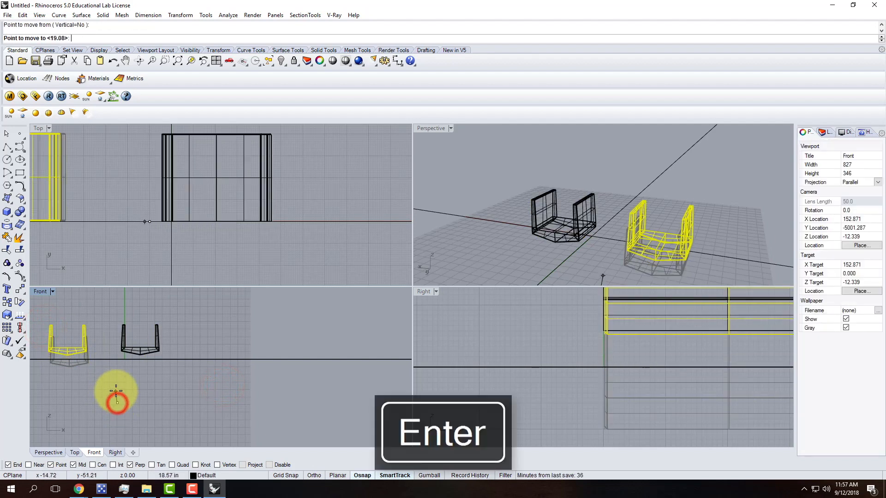
click(117, 391)
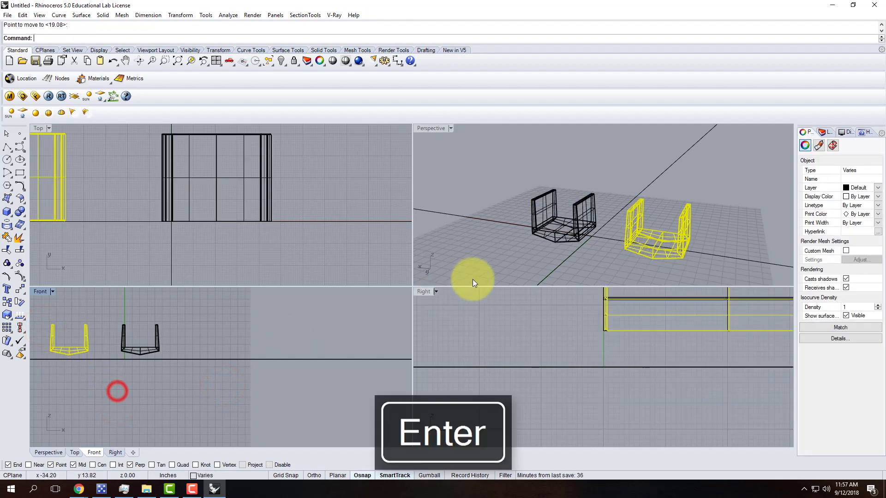
- Maximize the Perspective view, display it as Shaded, and clear the selection
double_click(441, 129)
click(69, 128)
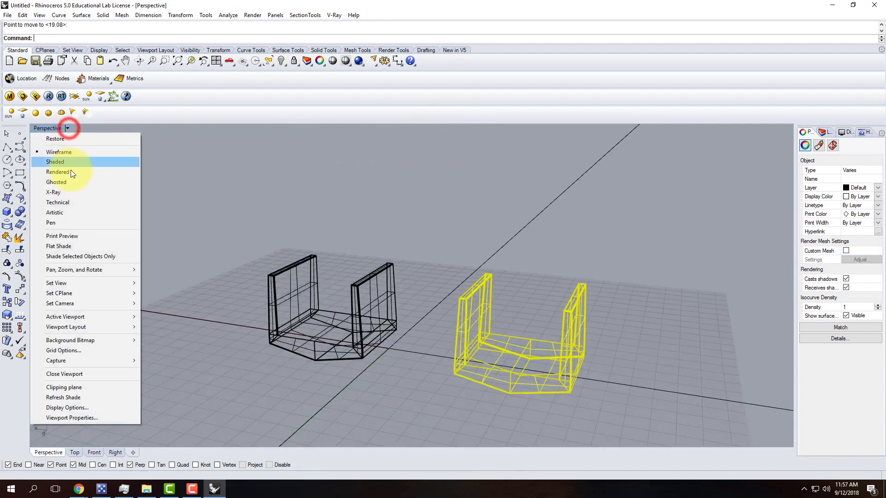
click(71, 162)
key(Escape)
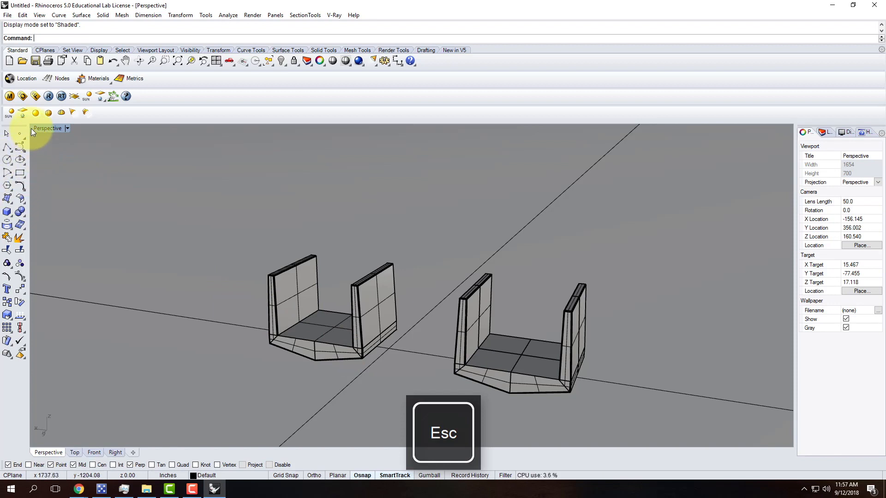
- Create a solid guide box beside the original box, roughly as tall as its walls or taller
click(10, 214)
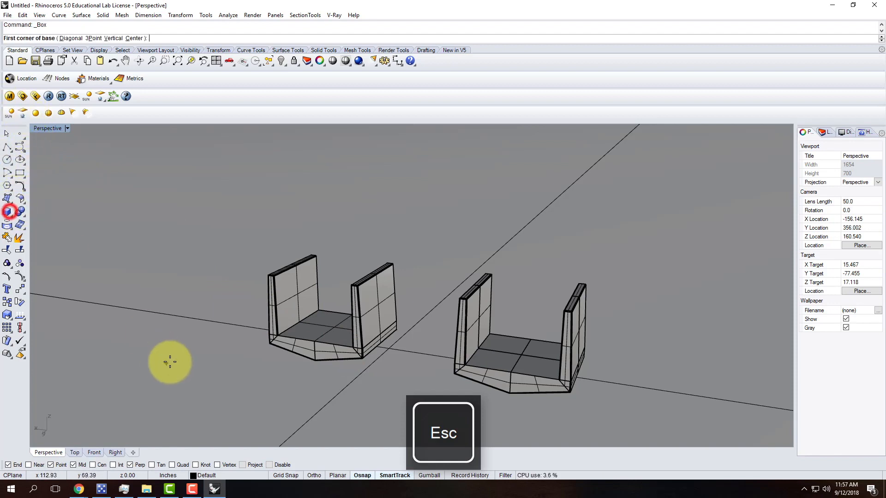
click(182, 348)
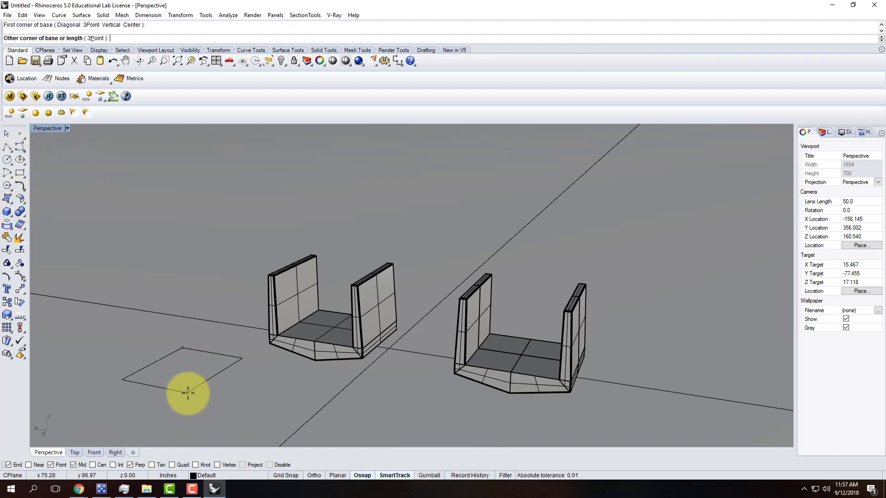
click(187, 391)
click(184, 296)
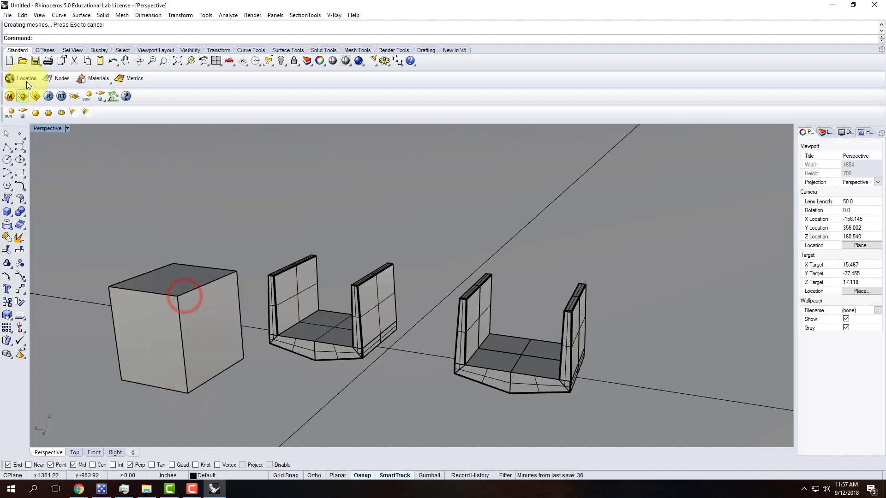
- Add a directional light shining diagonally from the guide box's upper outer corner to its opposite base corner nearest the original box
click(101, 114)
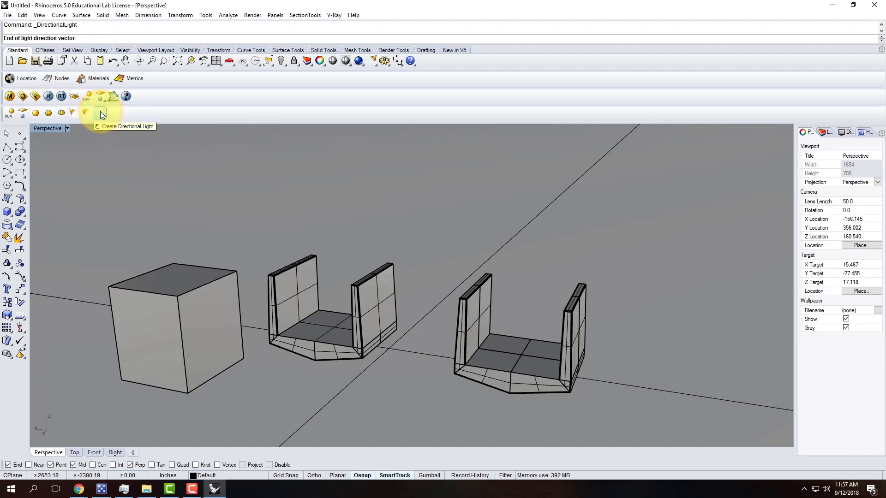
click(287, 365)
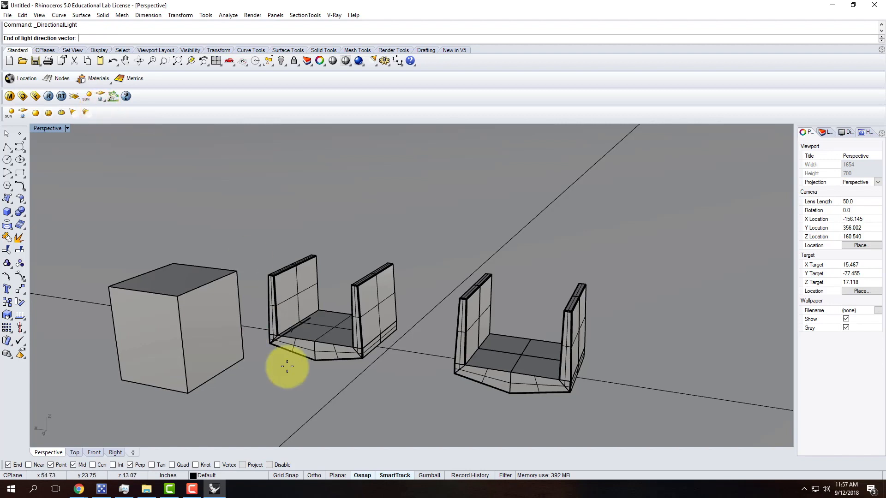
click(243, 359)
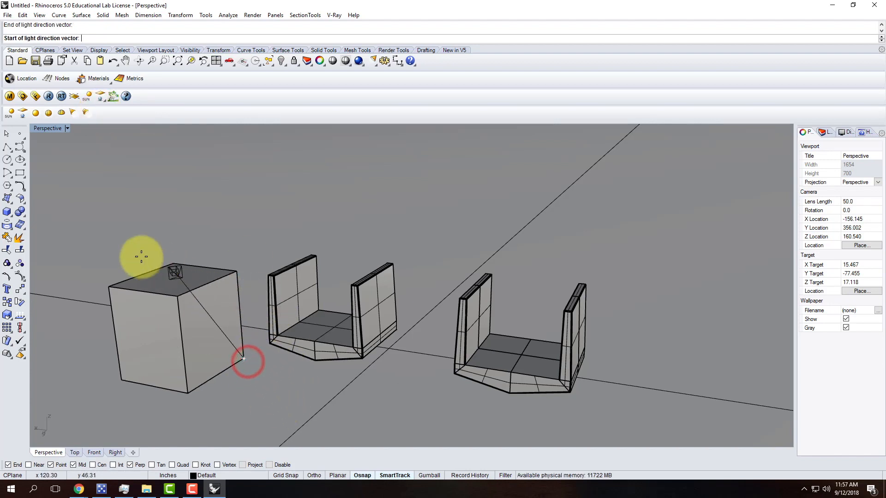
click(106, 290)
- Delete the guide box, keeping the directional light in the scene
click(148, 293)
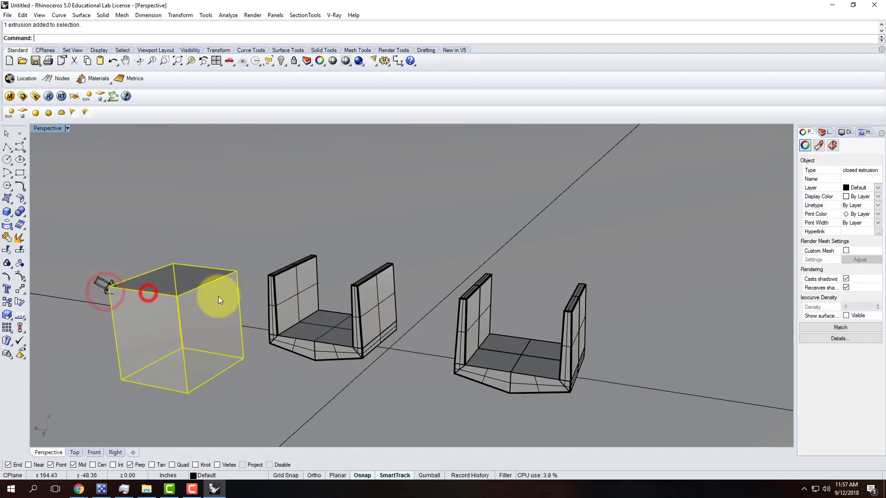
key(Delete)
drag(74, 131, 334, 306)
key(Escape)
- Frame the original box in the Perspective view, render it with V-Ray, and minimize the finished rendering
scroll(309, 304, up, 5)
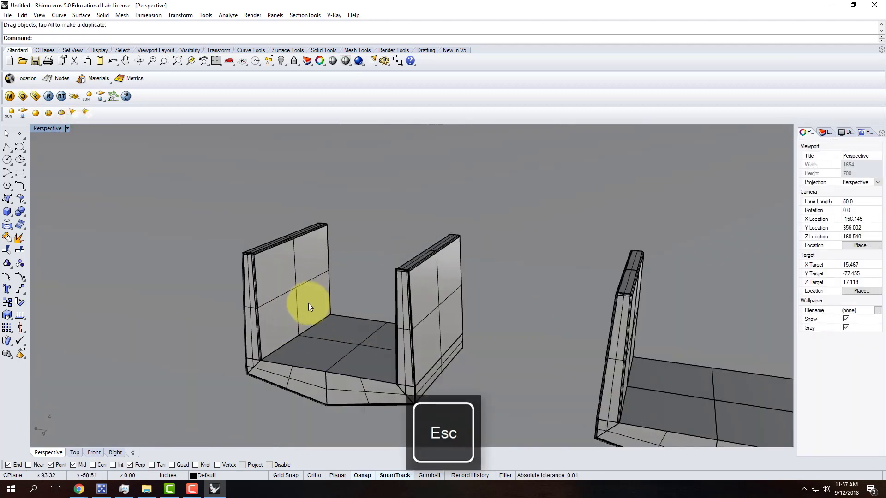
scroll(441, 289, down, 5)
scroll(421, 290, up, 2)
scroll(538, 345, up, 2)
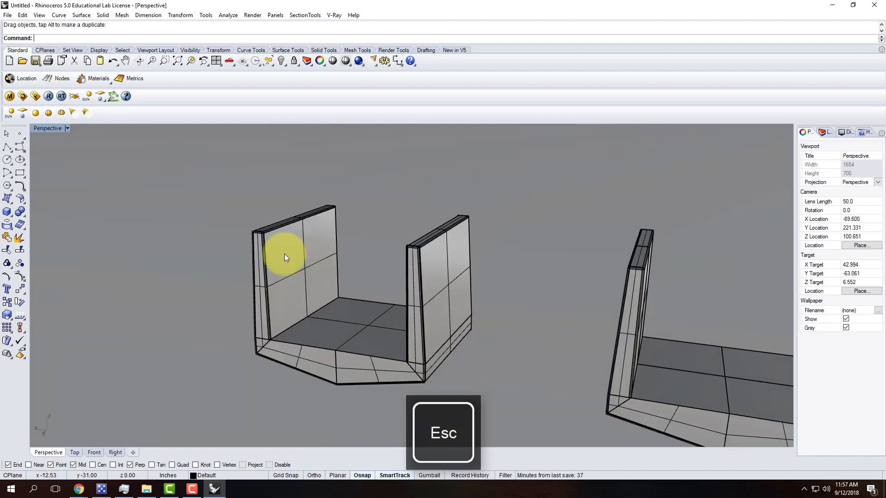
click(49, 97)
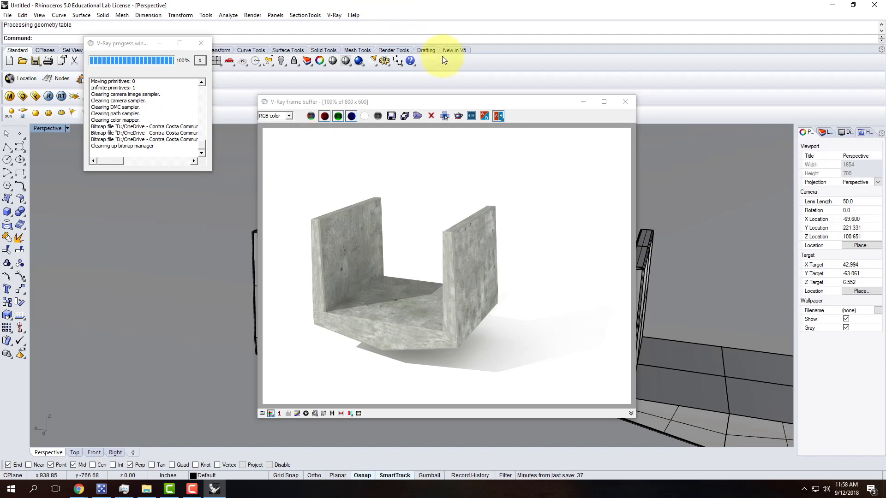
click(580, 102)
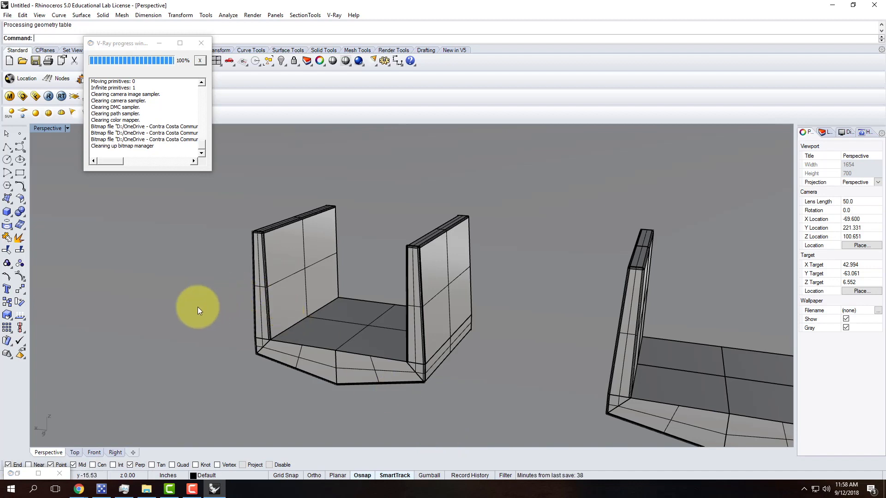
scroll(267, 334, down, 8)
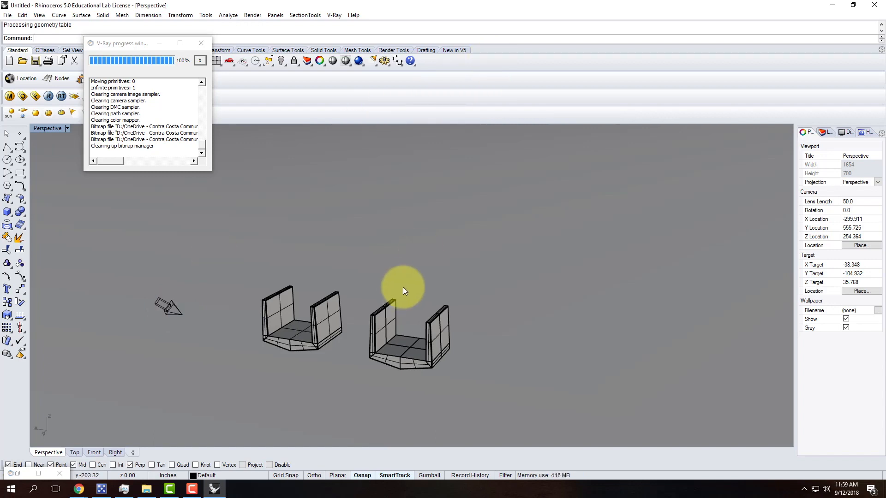
click(192, 490)
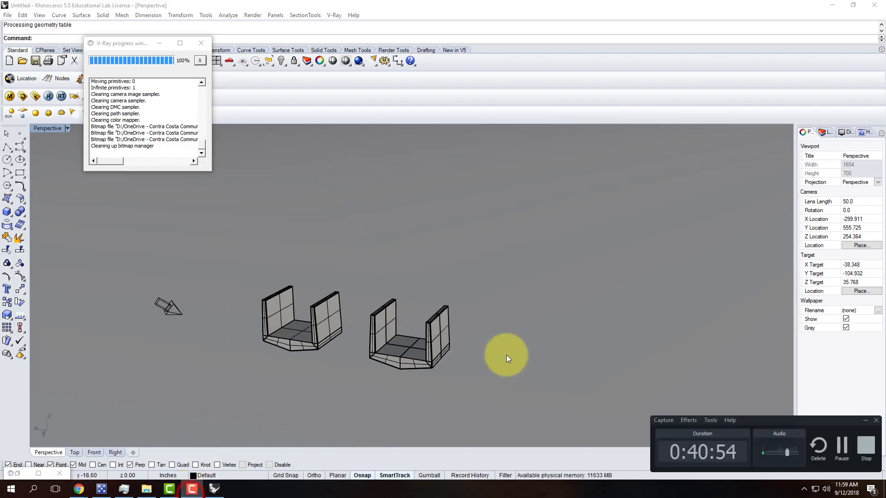